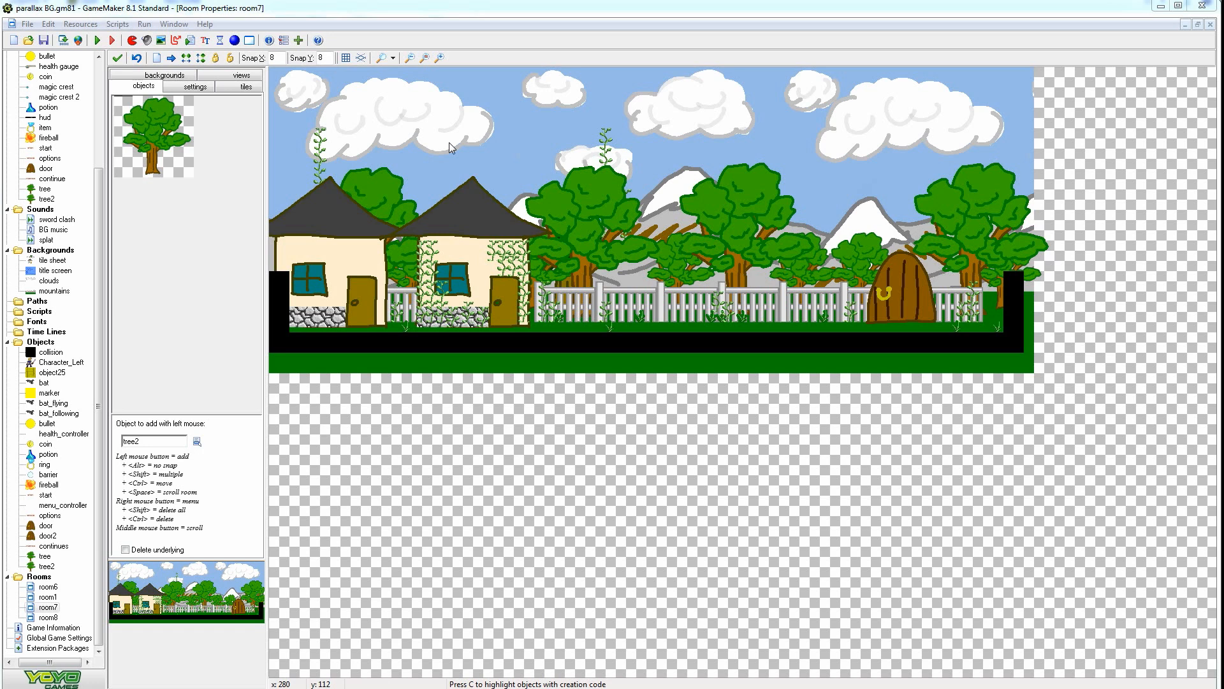
# Test-run the game, start play from the title screen and walk the character through the door into the parallax level
pyautogui.click(97, 40)
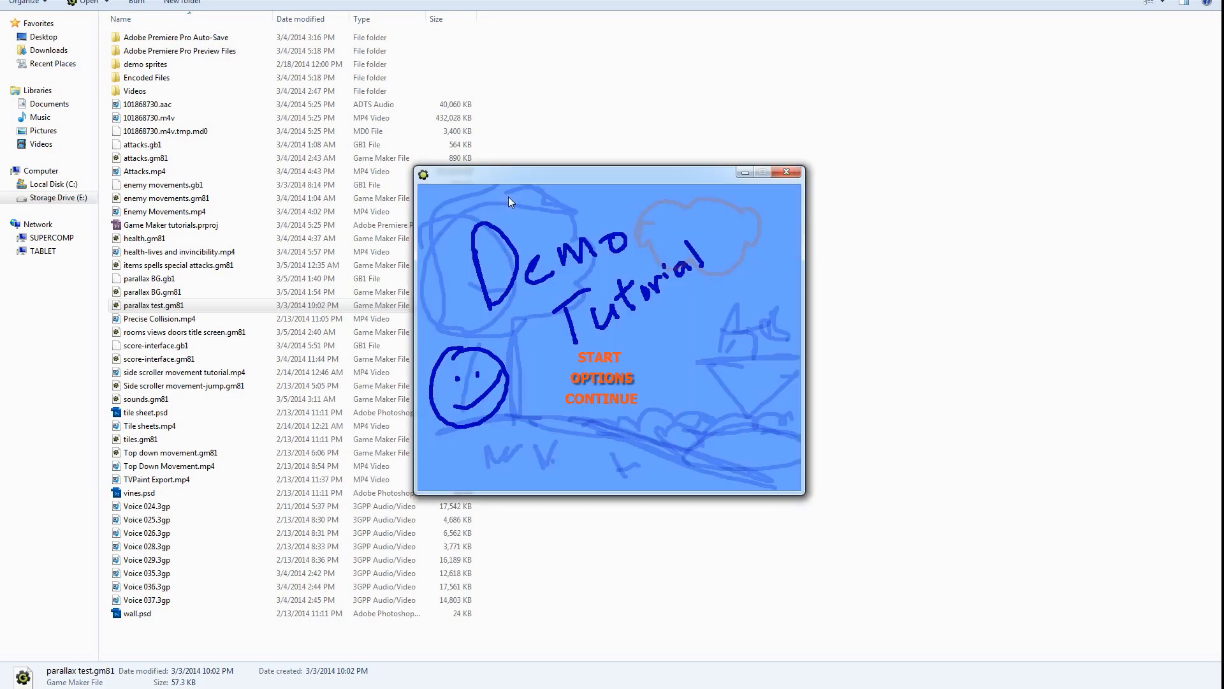
pyautogui.press('Return')
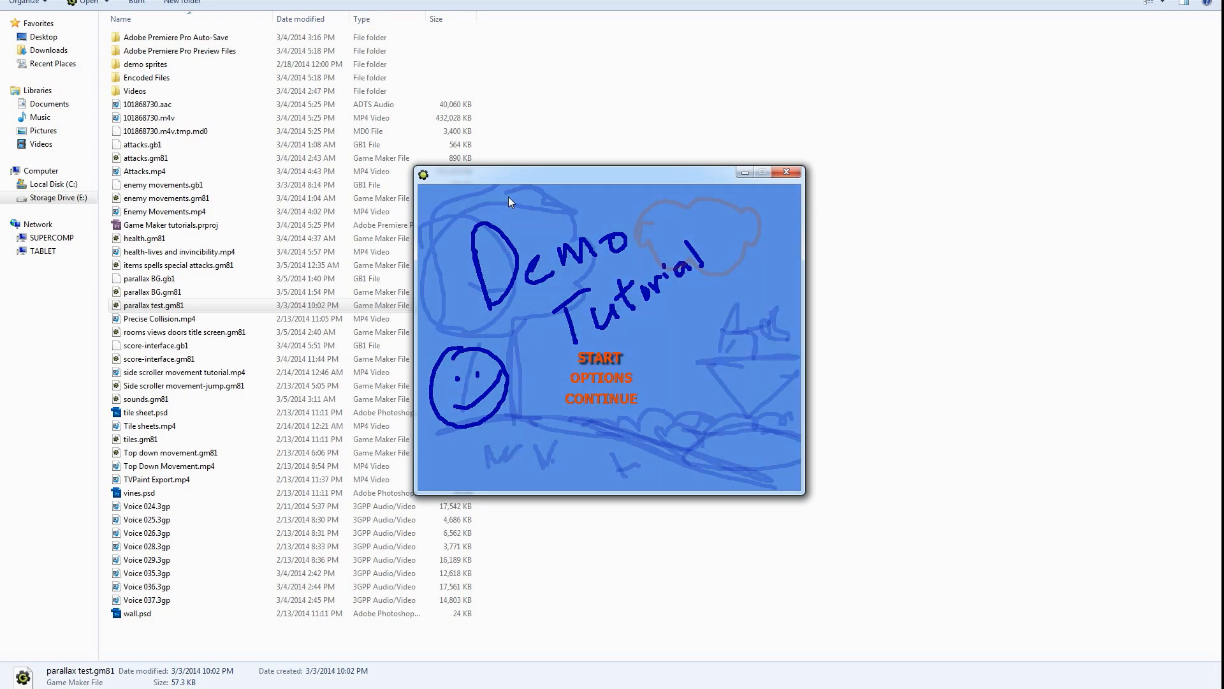
pyautogui.press('Right')
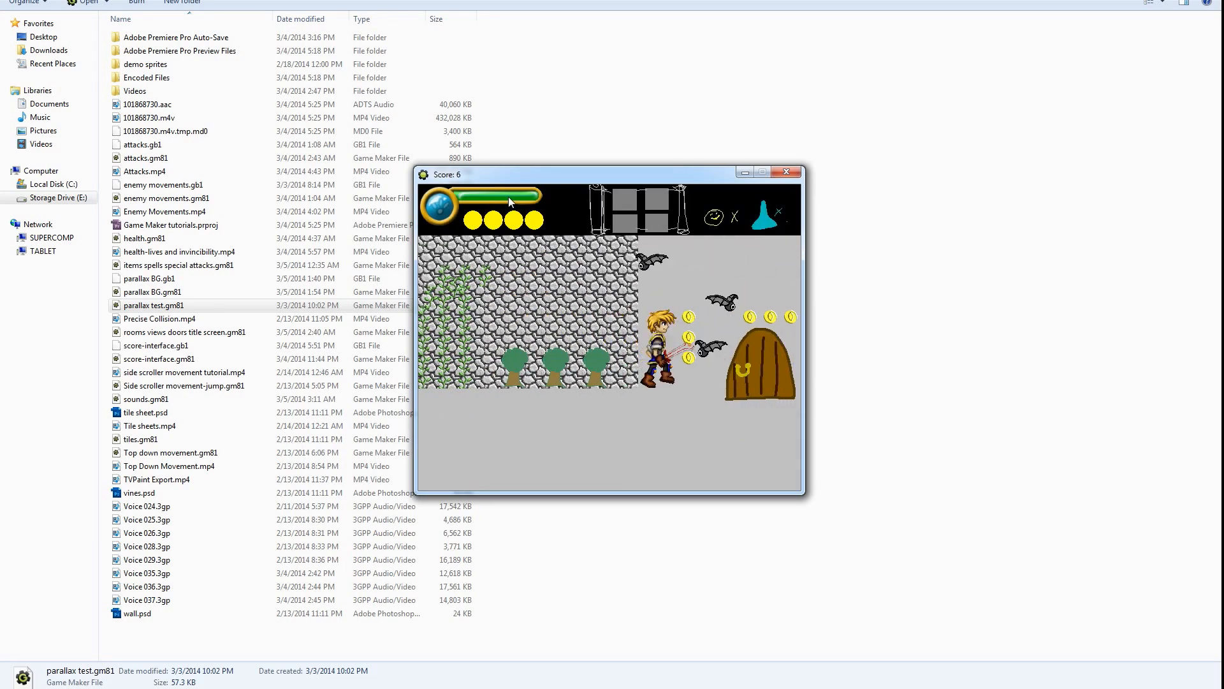
pyautogui.press('Left')
pyautogui.press('Right')
pyautogui.press('Right')
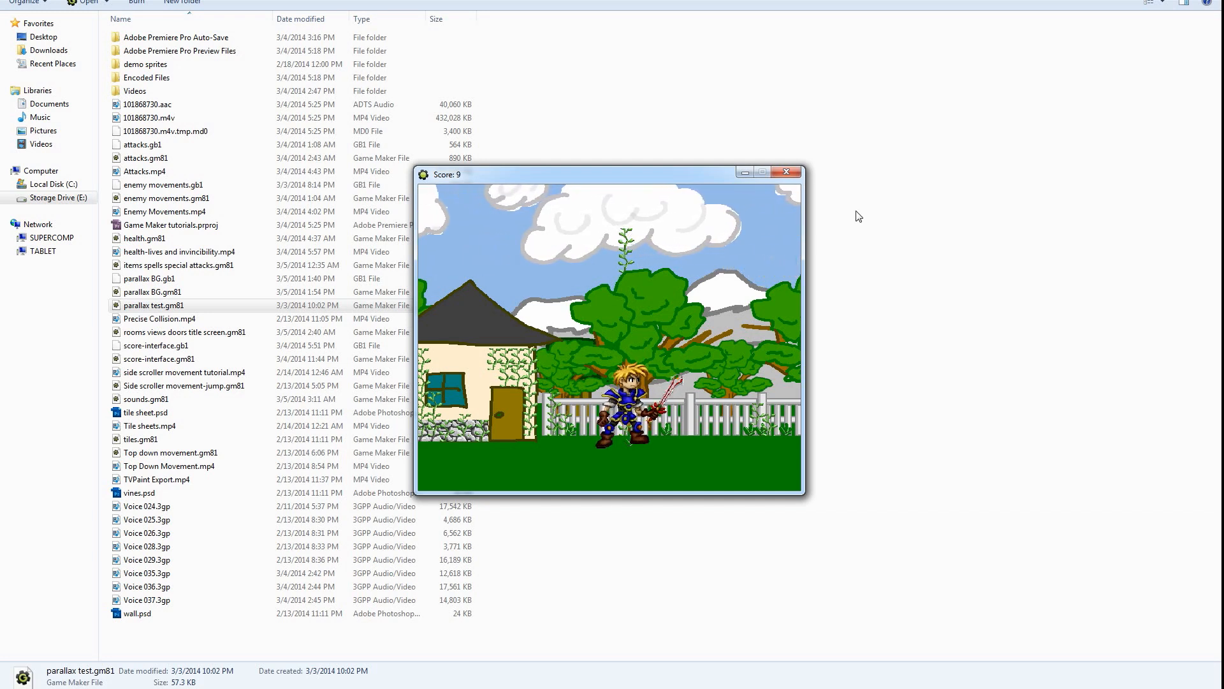
# Walk the character back and forth through the village level to examine how the clouds, mountains and trees scroll, and quit the game
pyautogui.press('Right')
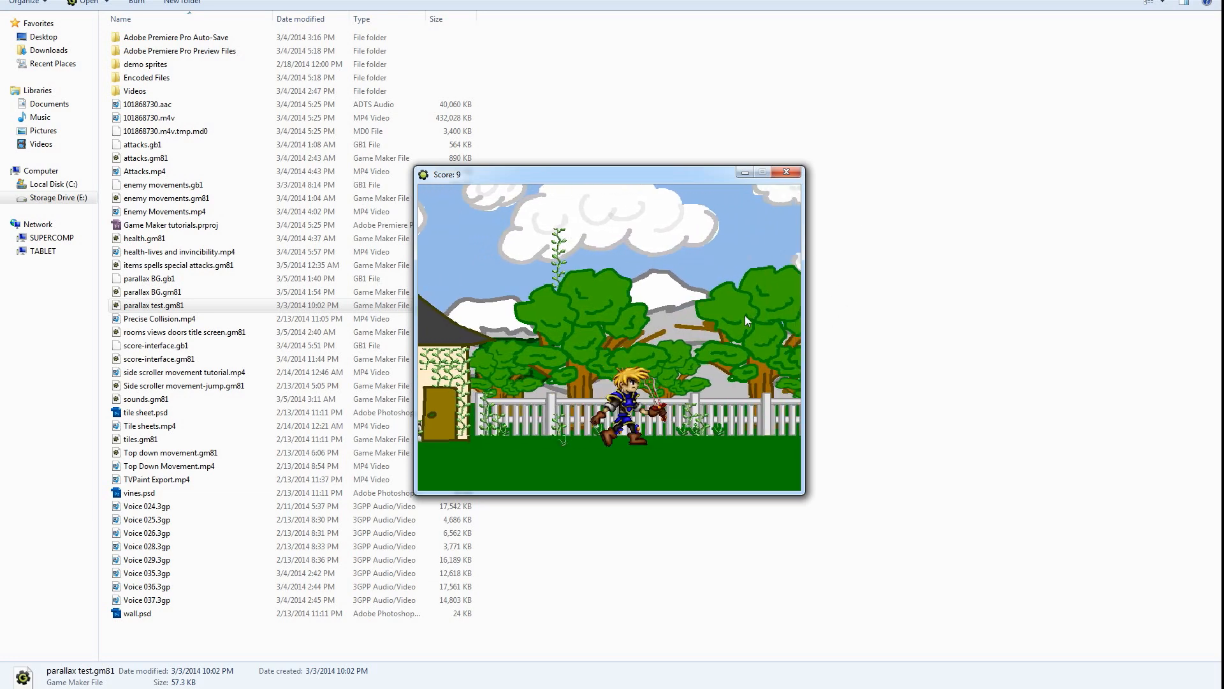
pyautogui.press('Left')
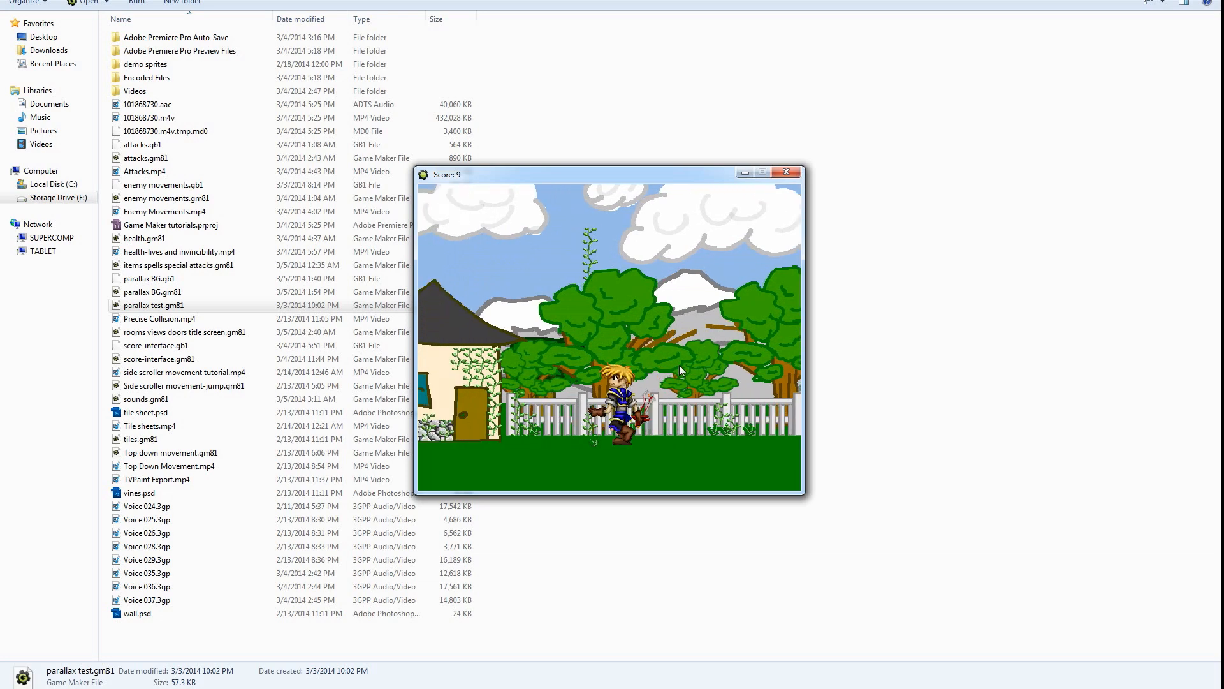
pyautogui.press('Right')
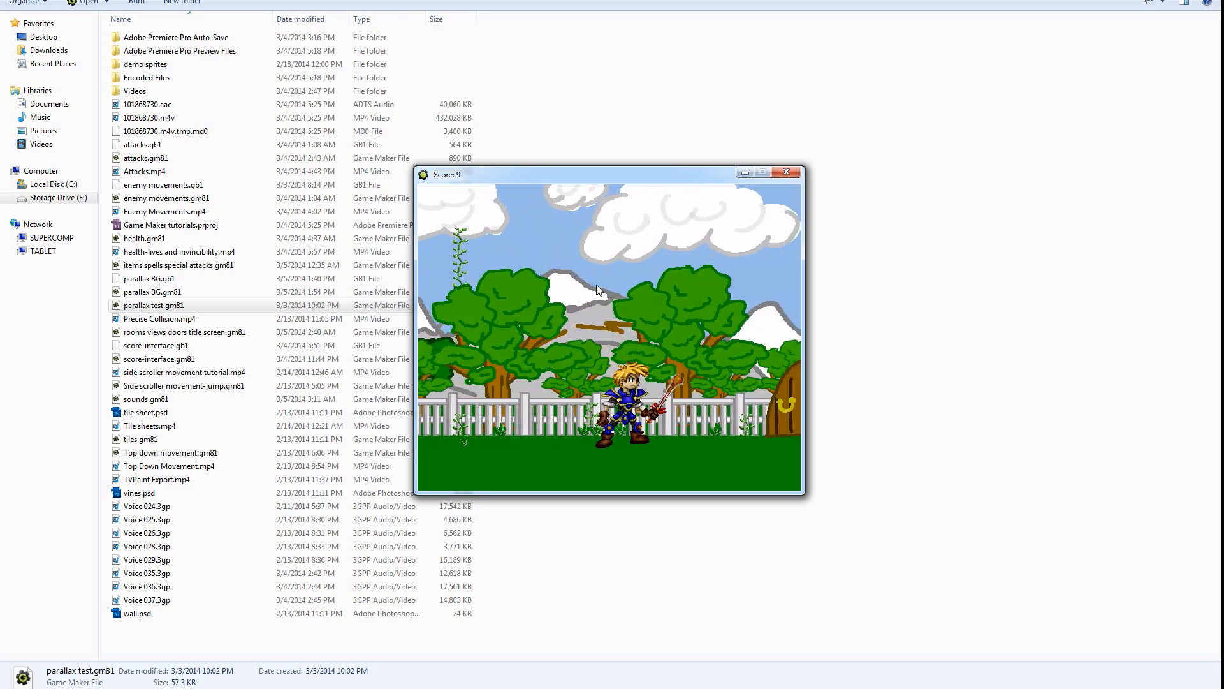
pyautogui.press('Right')
pyautogui.press('Left')
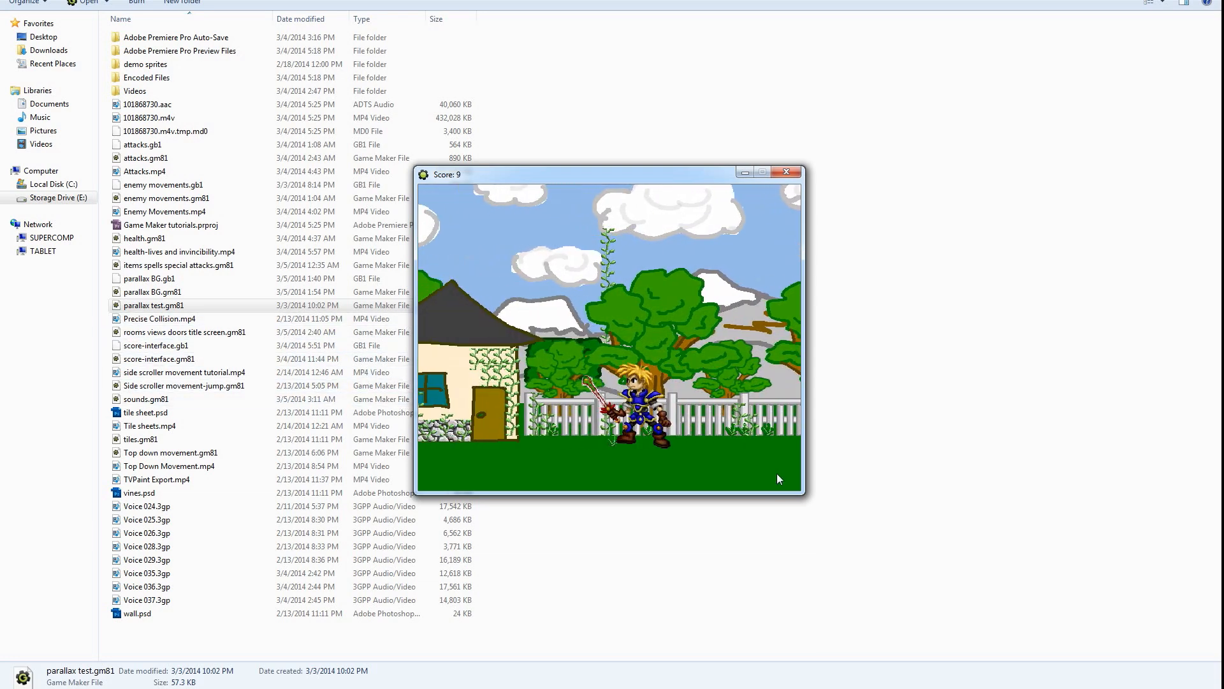
pyautogui.press('Left')
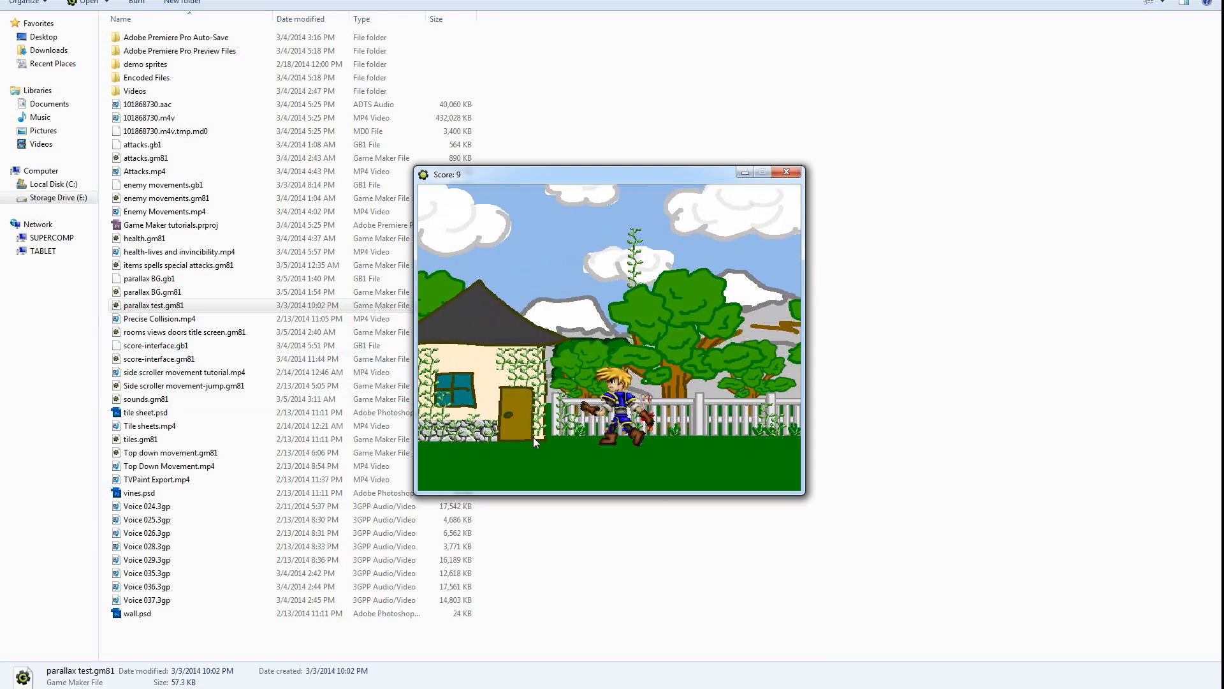
pyautogui.press('Left')
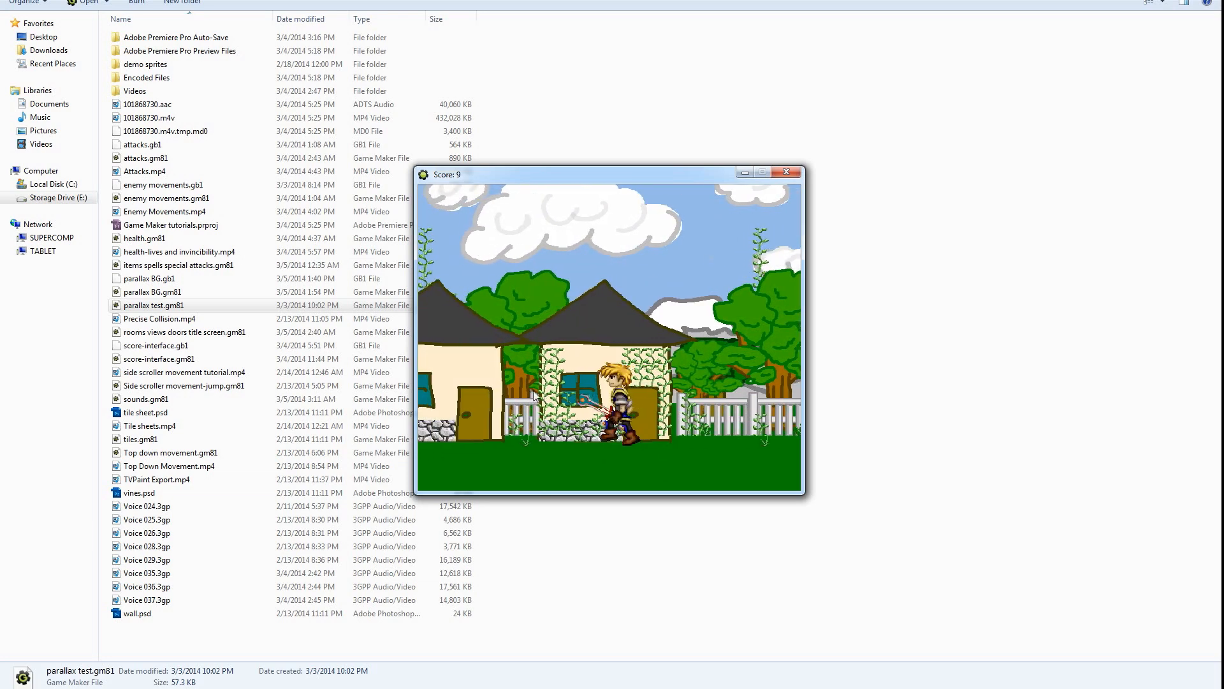
pyautogui.press('Right')
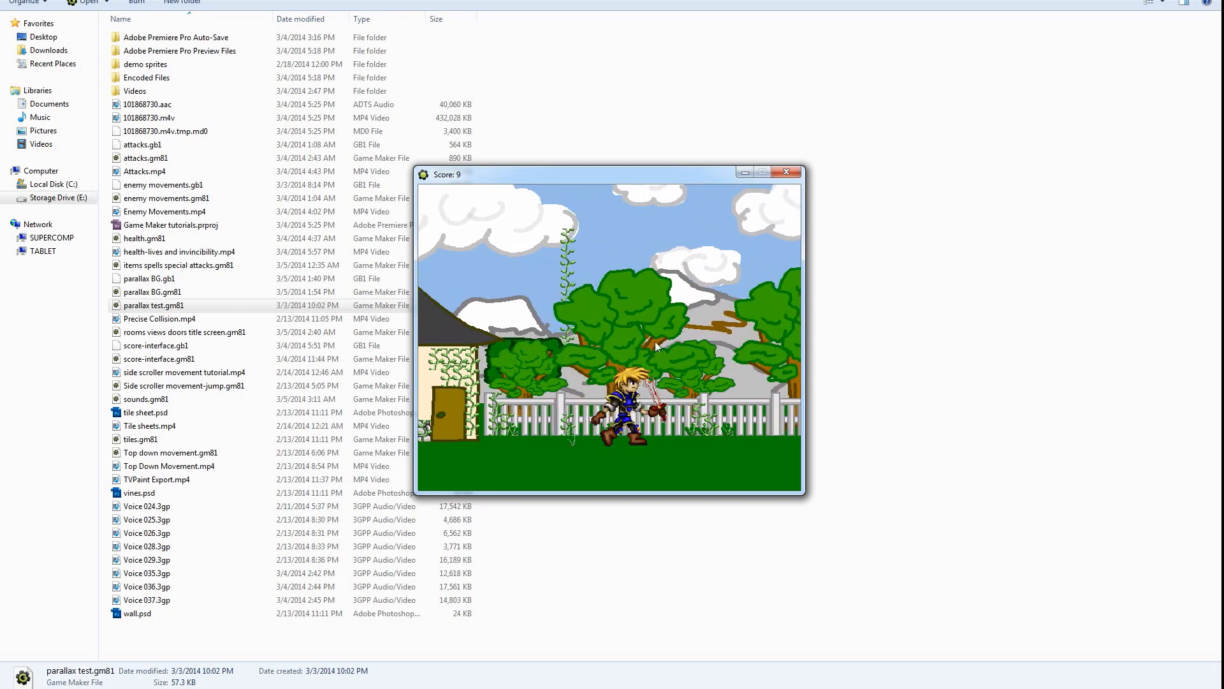
pyautogui.press('Right')
pyautogui.press('Left')
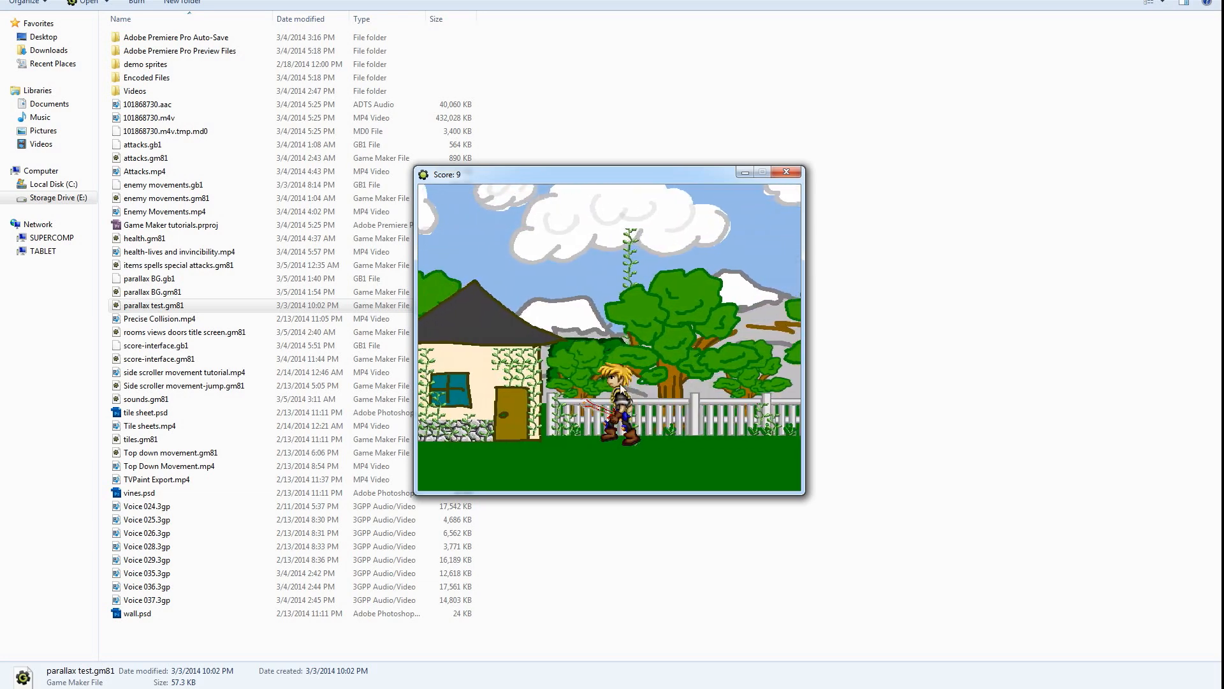
pyautogui.press('Right')
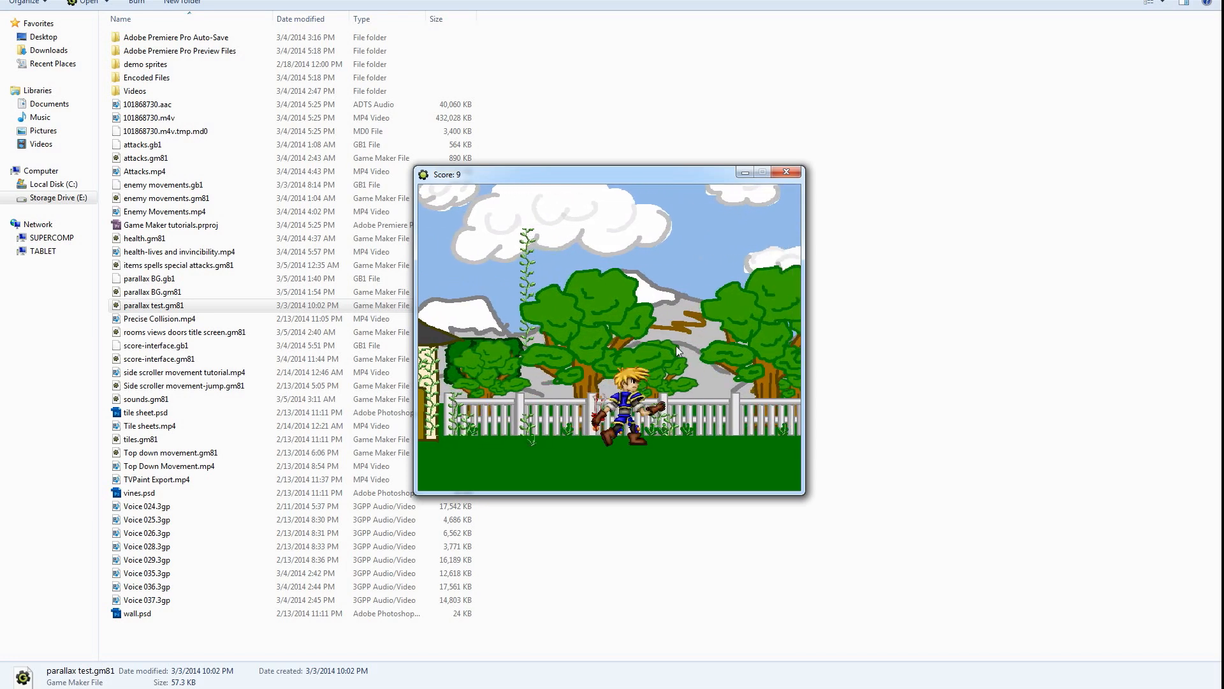
pyautogui.press('Left')
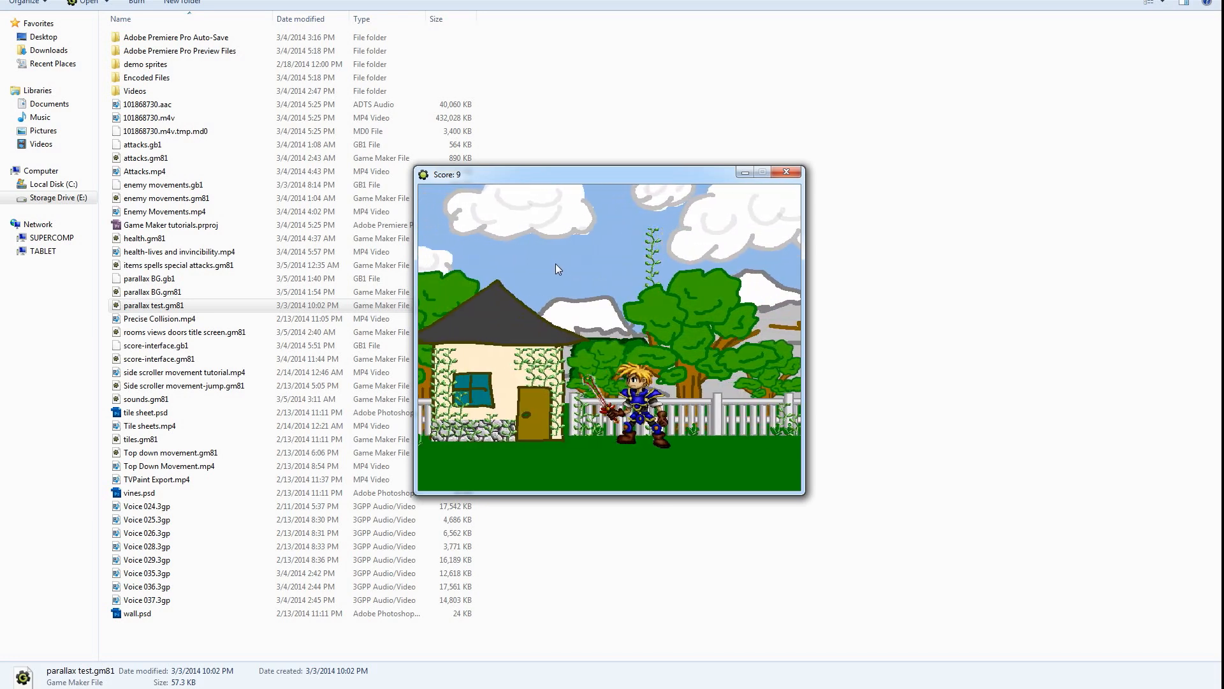
pyautogui.press('Escape')
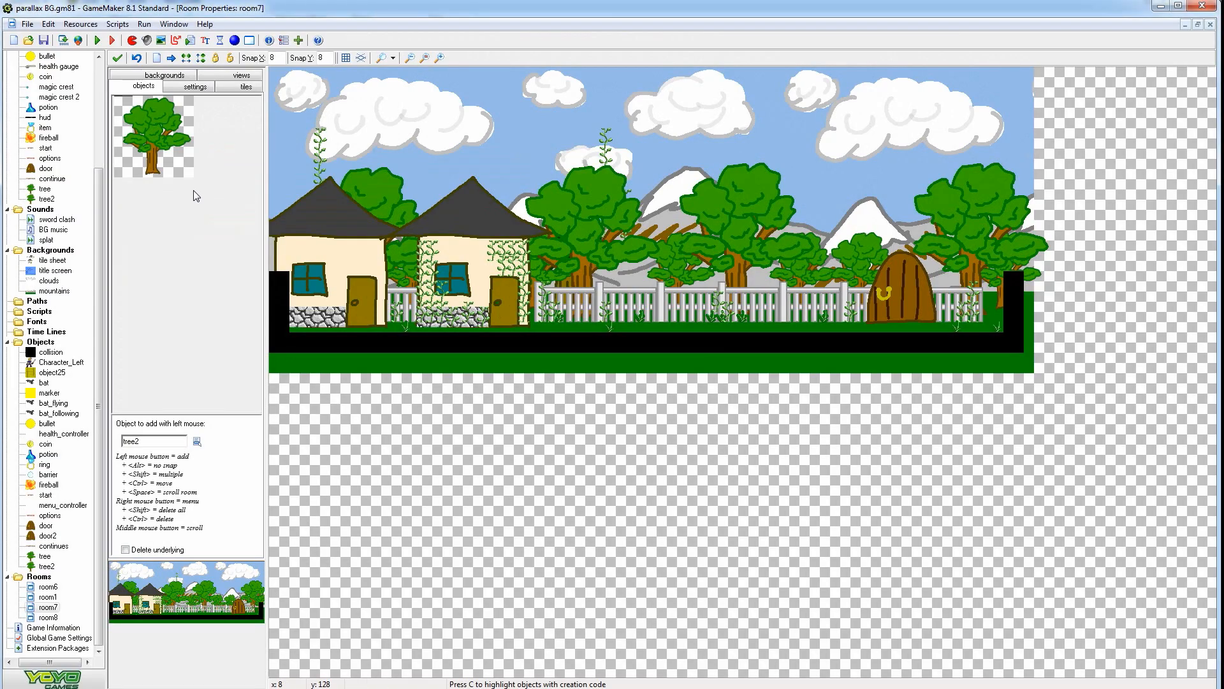
# Create a new room and set its width to 1200
pyautogui.click(250, 41)
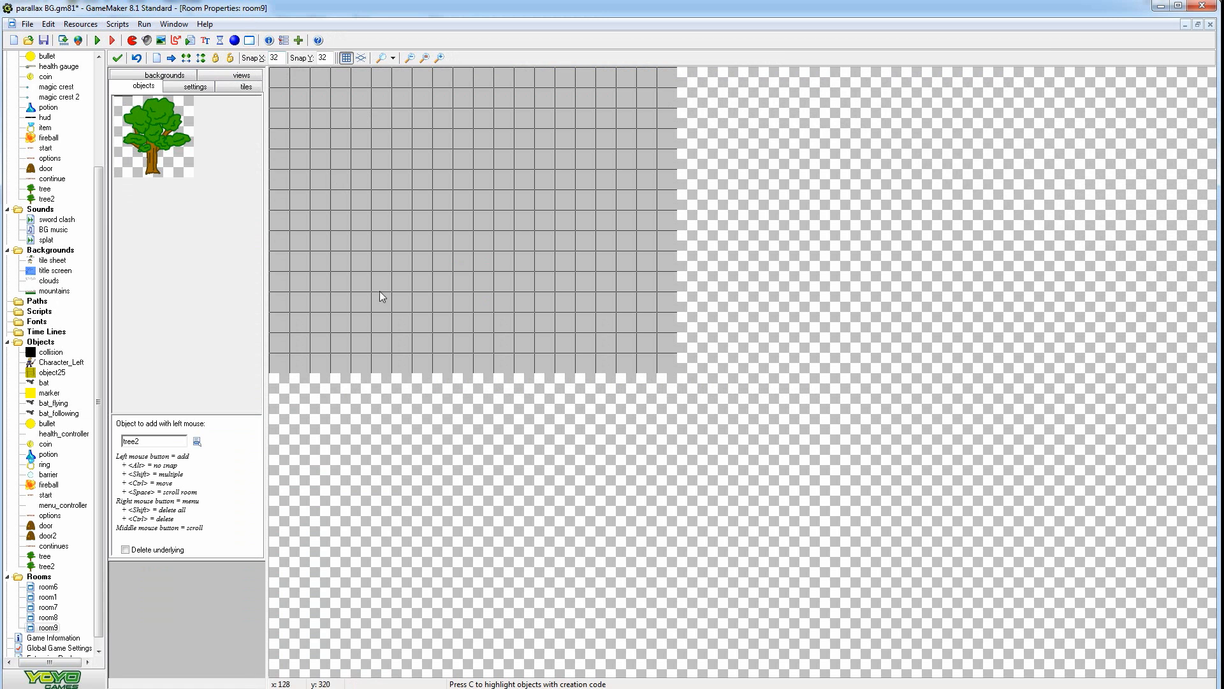
pyautogui.click(189, 90)
pyautogui.moveTo(174, 150); pyautogui.dragTo(41, 159)
pyautogui.write('1200')
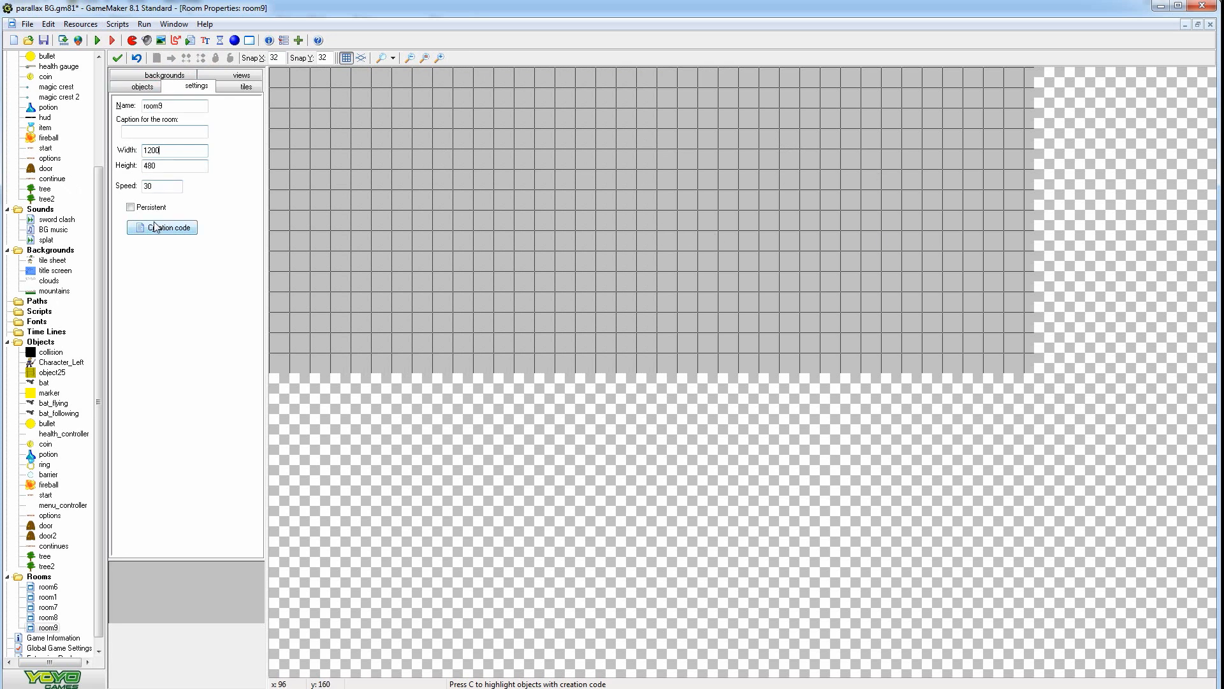
# Hide the new room's grid and set its drawn background color to a custom light sky blue
pyautogui.click(144, 88)
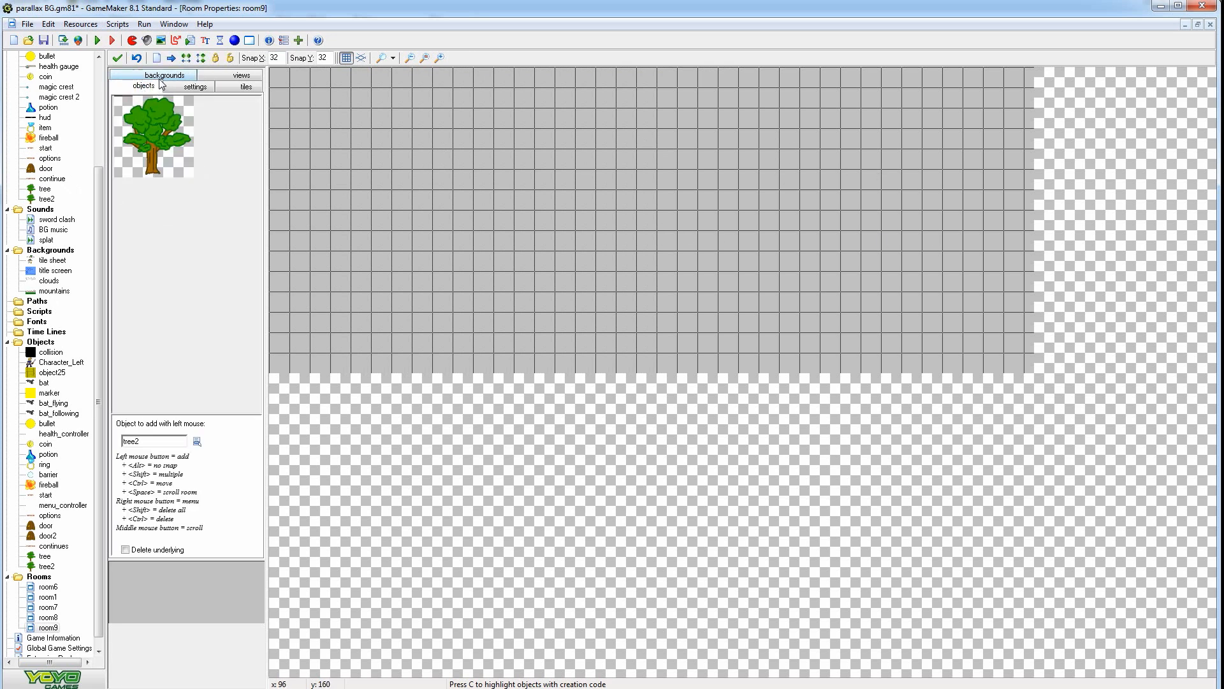
pyautogui.click(163, 75)
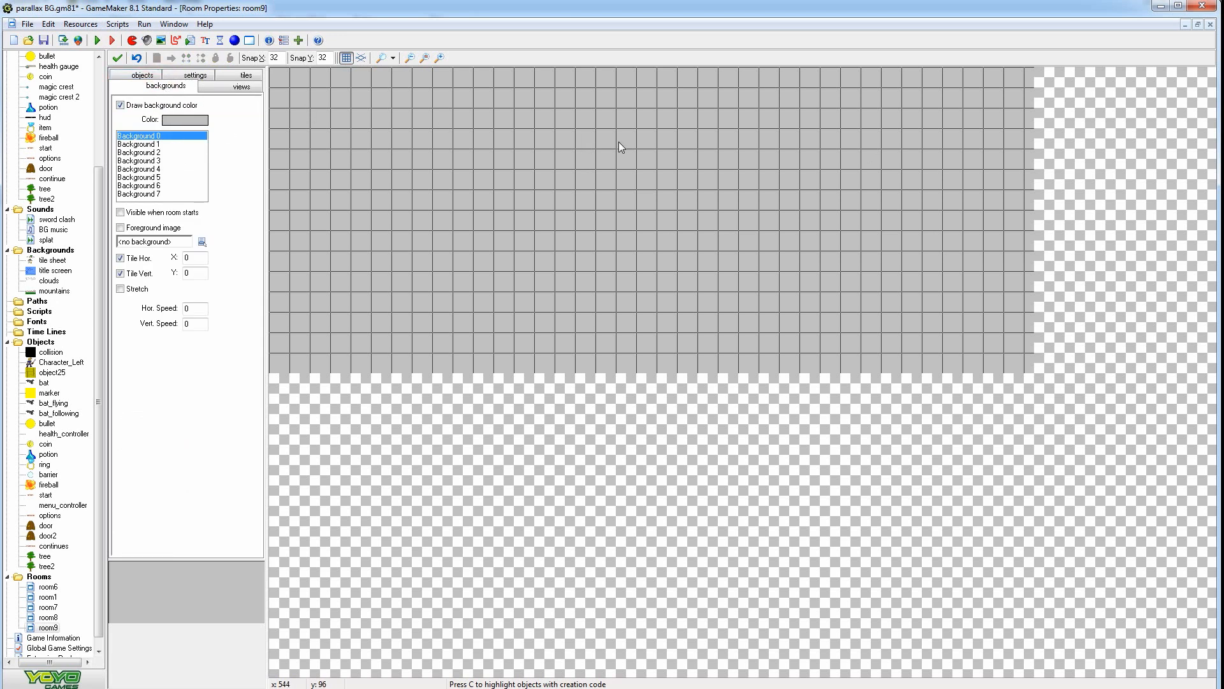
pyautogui.click(346, 57)
pyautogui.click(197, 119)
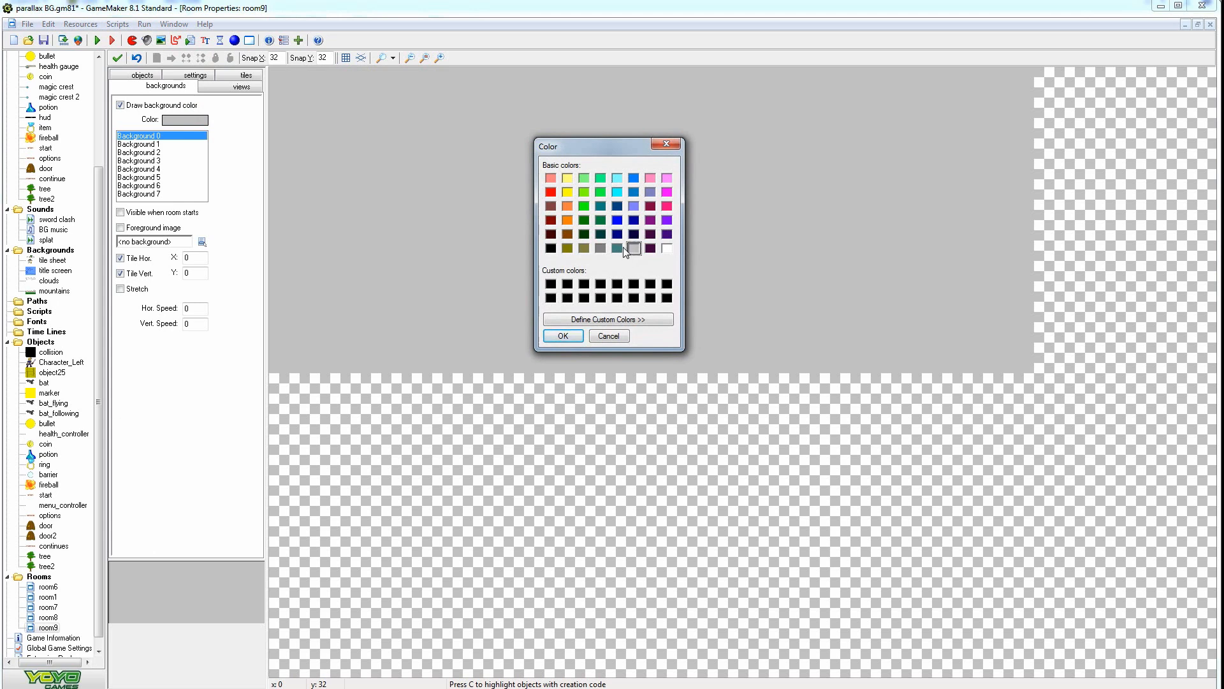
pyautogui.click(619, 190)
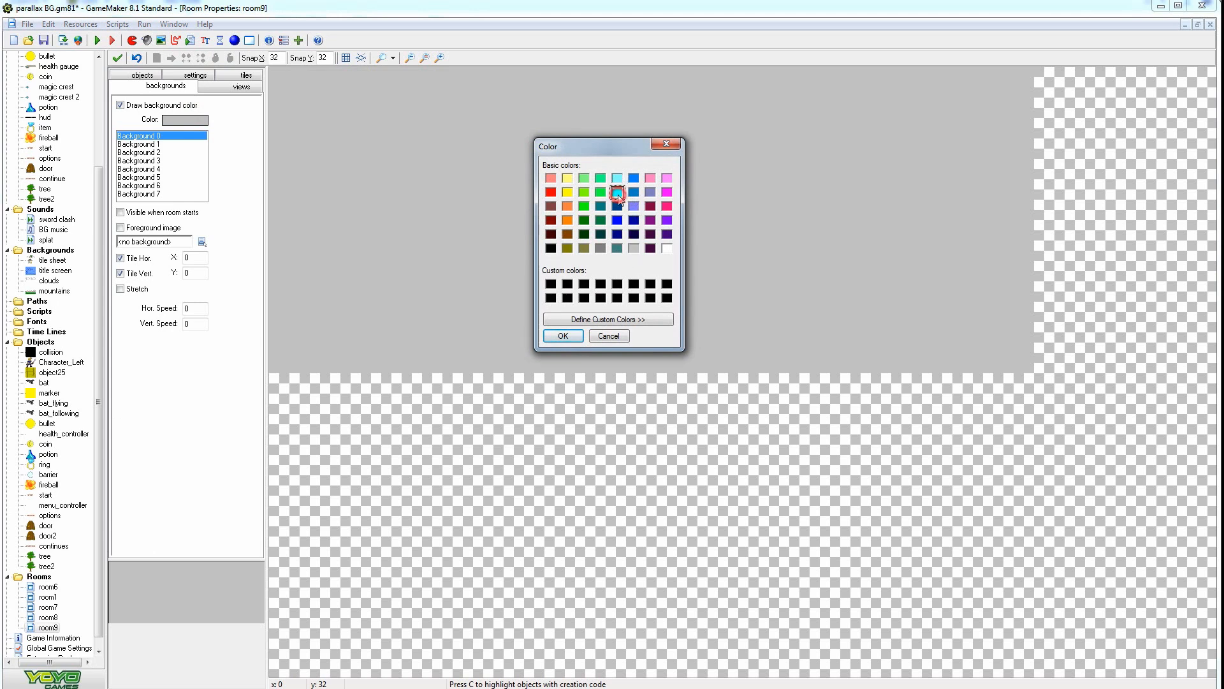
pyautogui.click(622, 316)
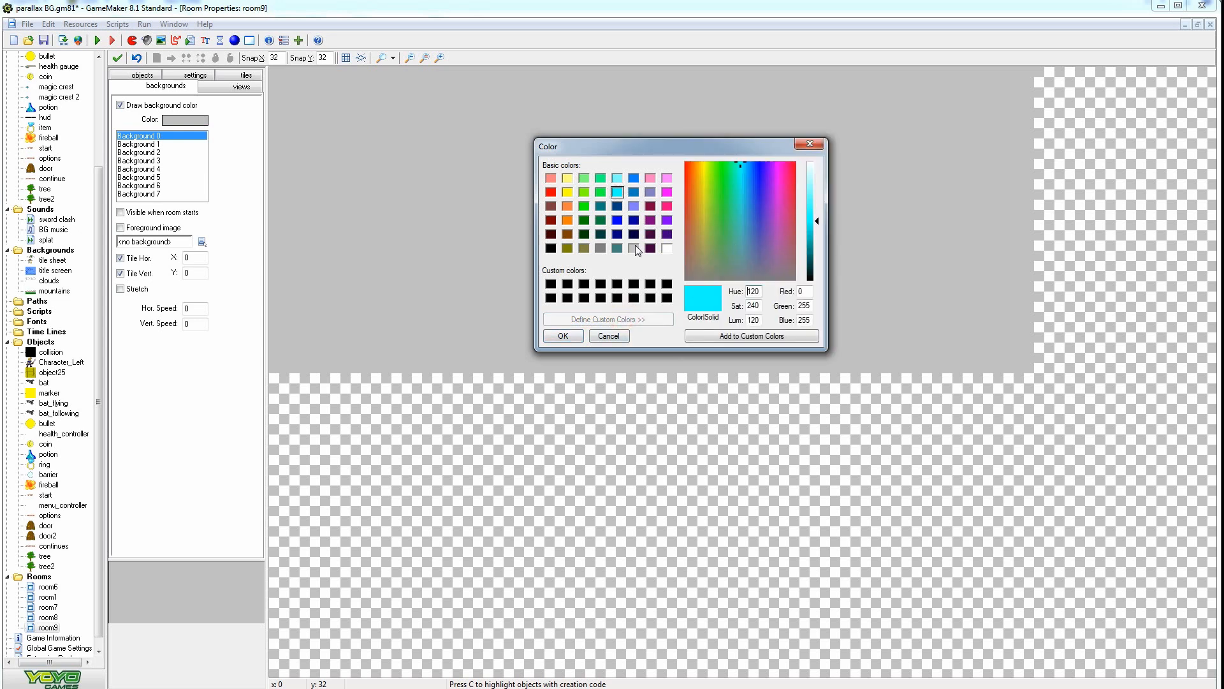
pyautogui.click(634, 192)
pyautogui.moveTo(817, 240); pyautogui.dragTo(819, 233)
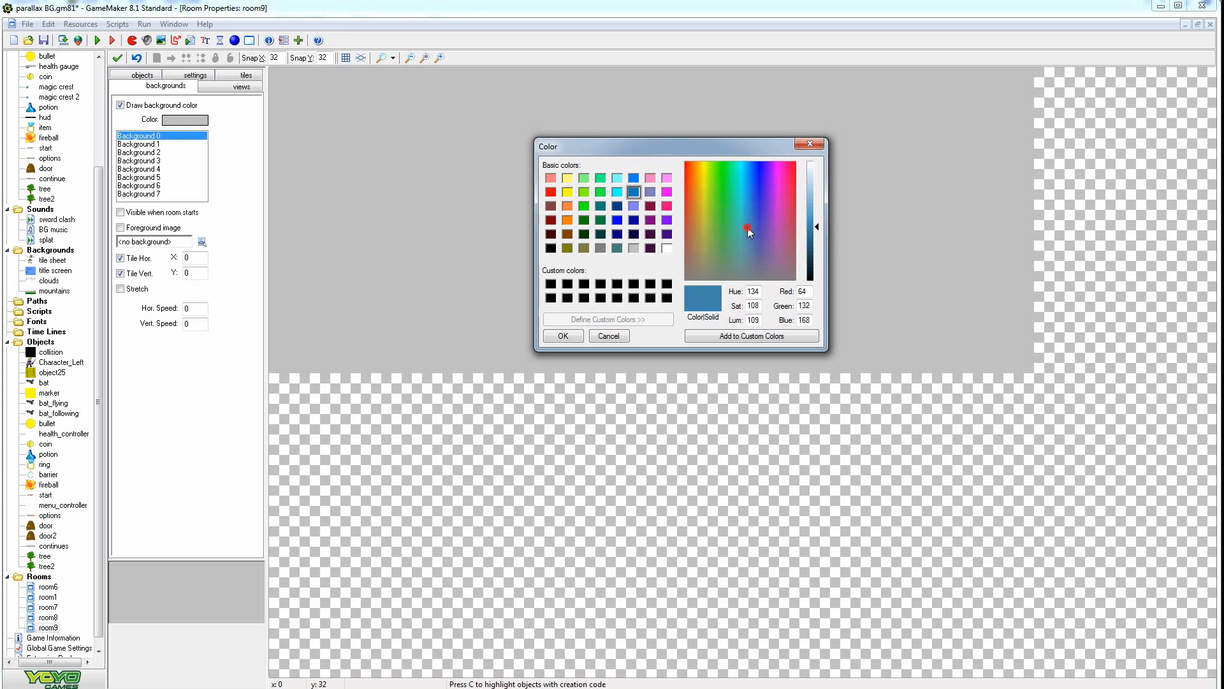
pyautogui.moveTo(806, 219); pyautogui.dragTo(817, 215)
pyautogui.click(814, 201)
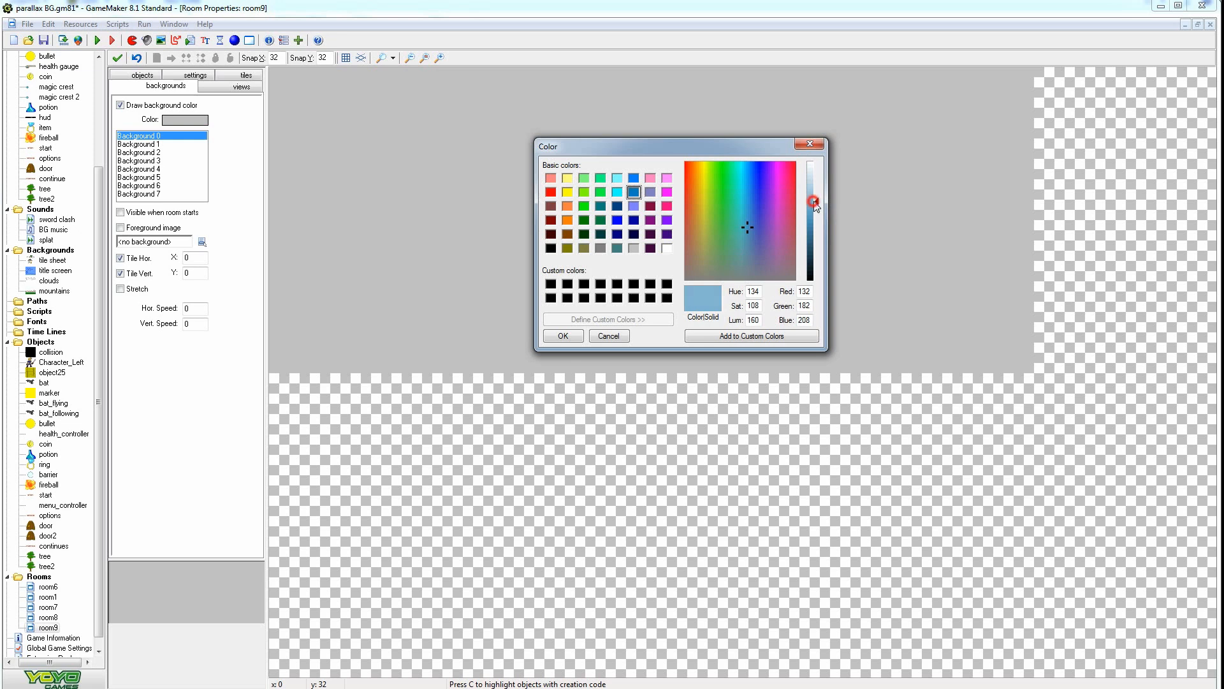
pyautogui.click(813, 208)
pyautogui.click(746, 213)
pyautogui.click(564, 335)
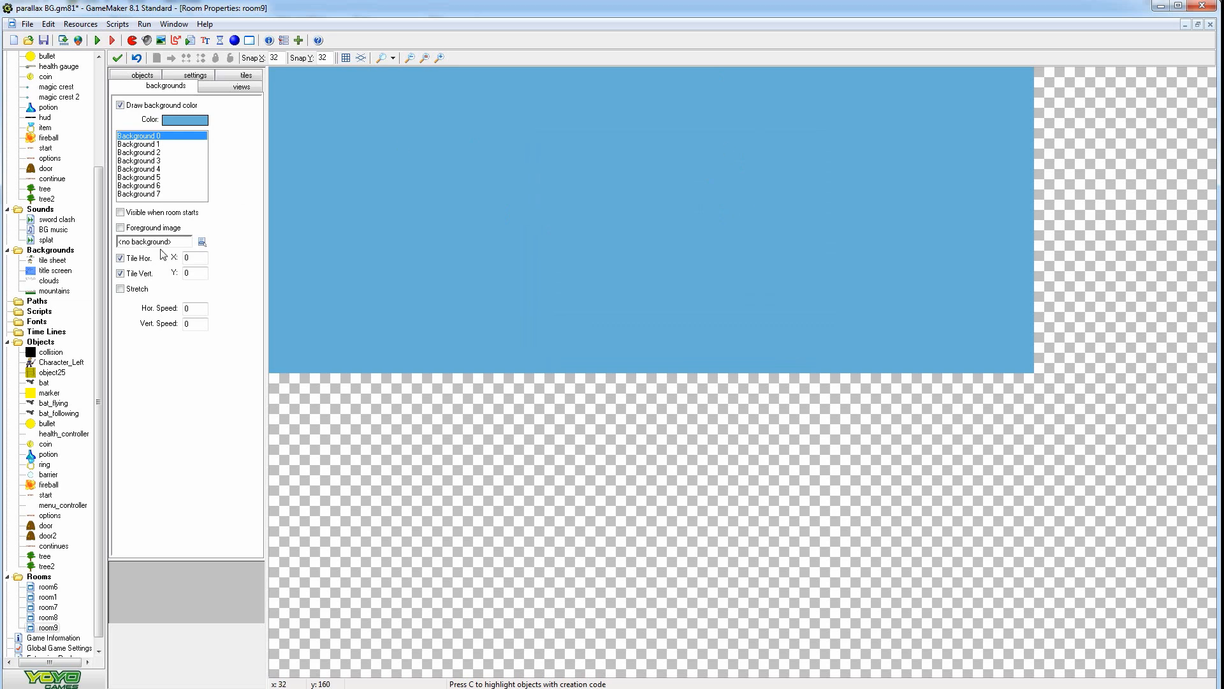
pyautogui.click(120, 104)
pyautogui.click(120, 104)
# Inspect the clouds background's transparent areas in the image editor with the grid hidden, and return to the room
pyautogui.doubleClick(50, 281)
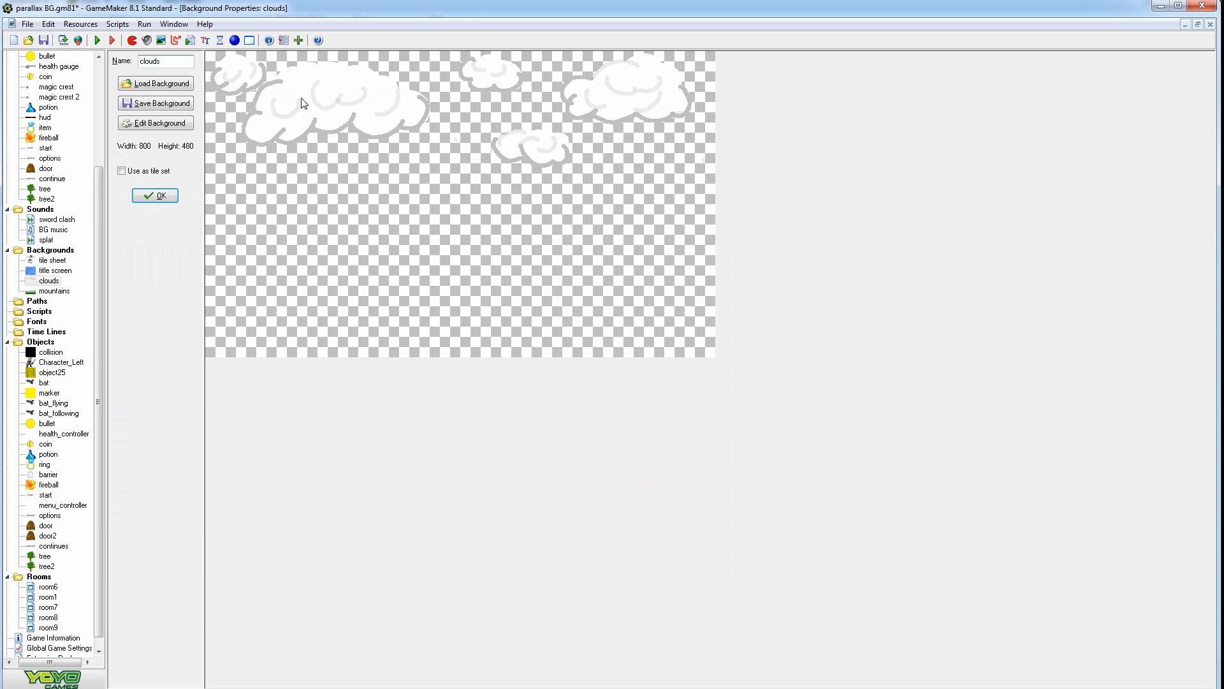
pyautogui.click(167, 122)
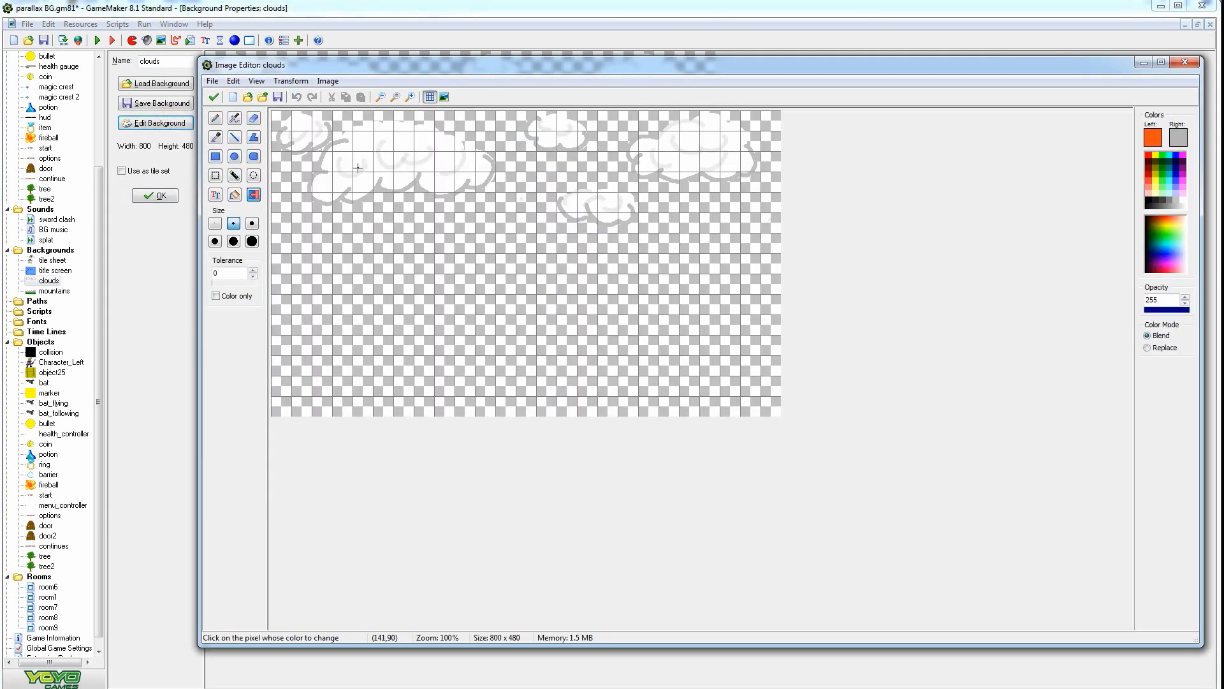
pyautogui.click(430, 96)
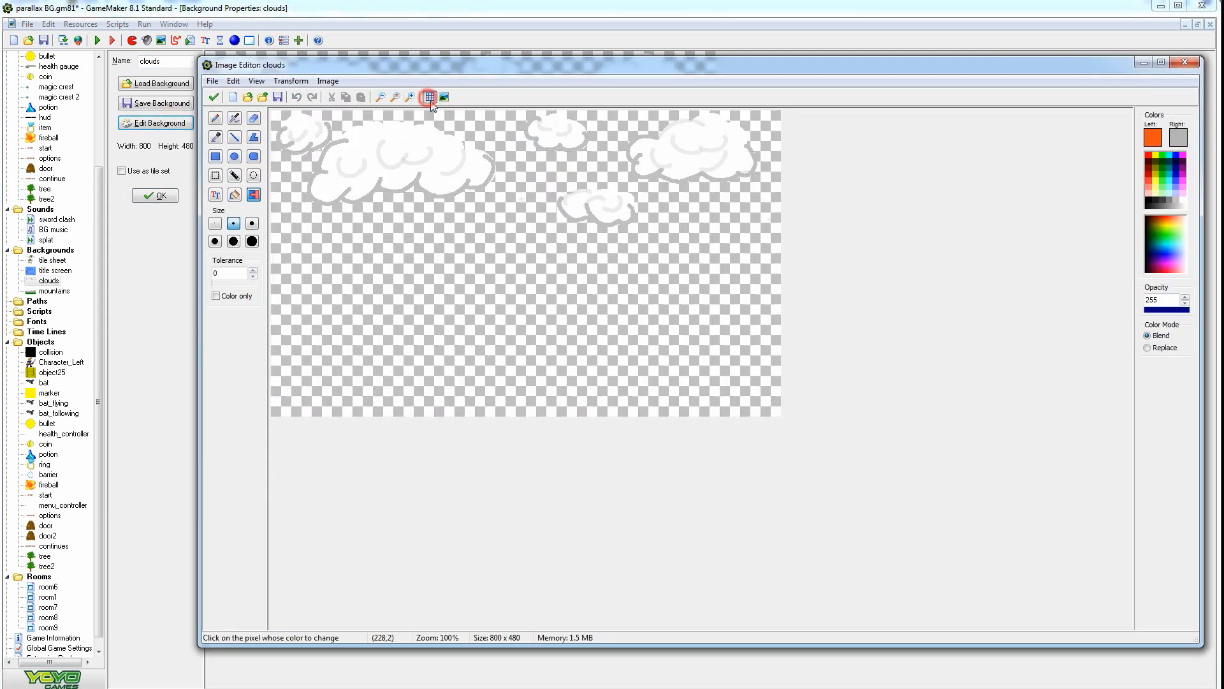
pyautogui.click(214, 96)
pyautogui.click(155, 195)
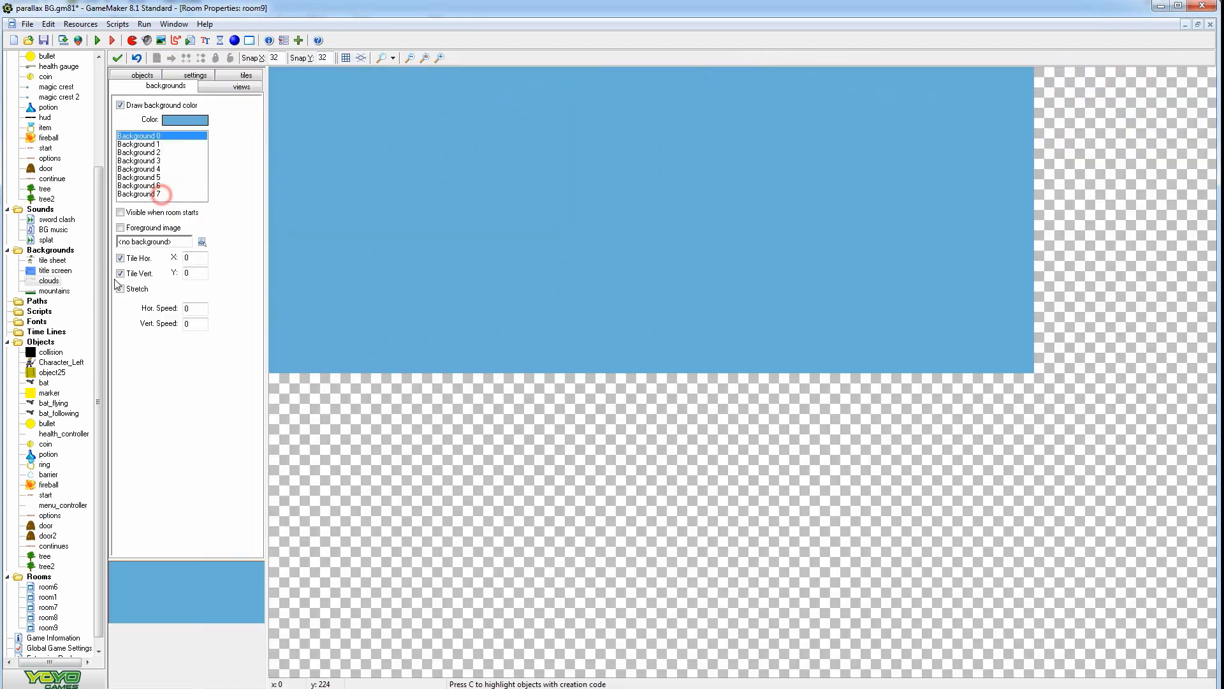
# Examine the mountains background and the tile sheet's properties, closing each without changes
pyautogui.doubleClick(51, 291)
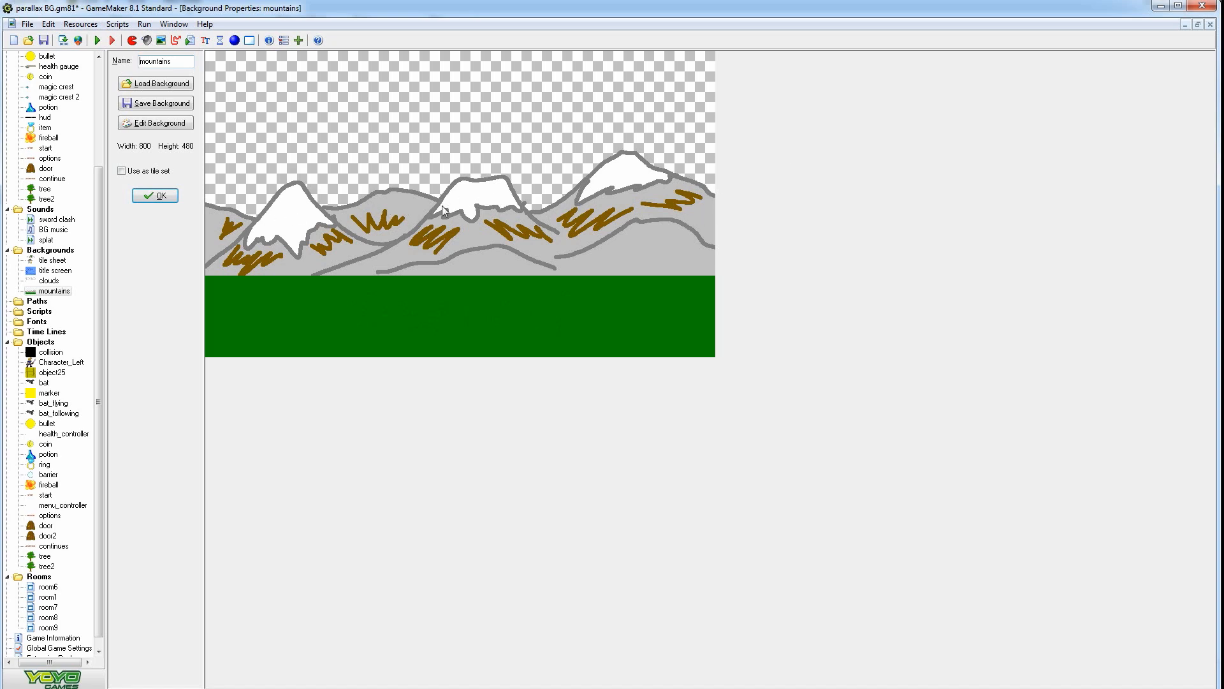
pyautogui.click(151, 200)
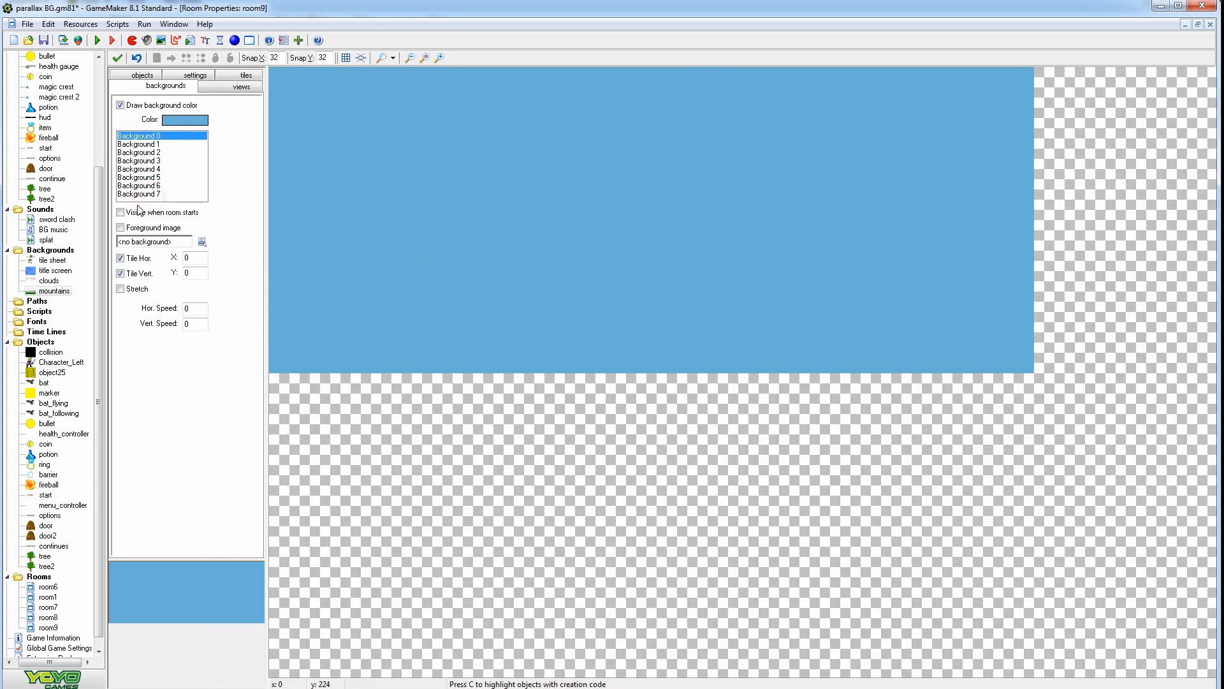
pyautogui.doubleClick(54, 261)
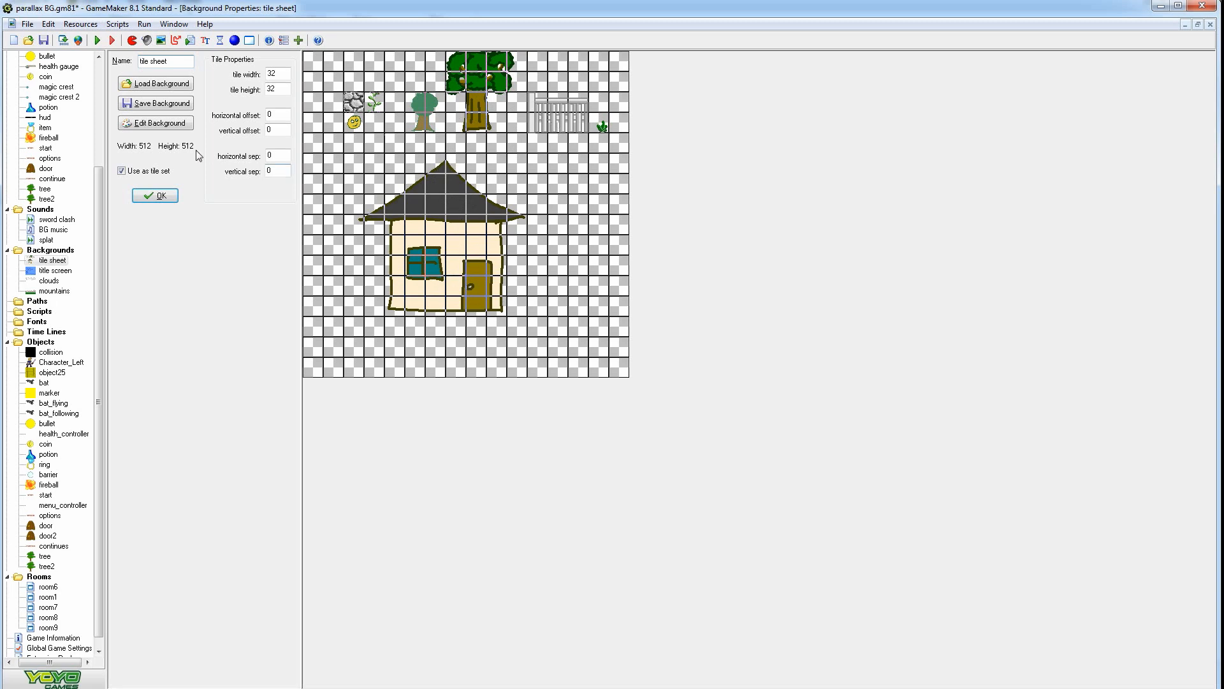
pyautogui.click(153, 196)
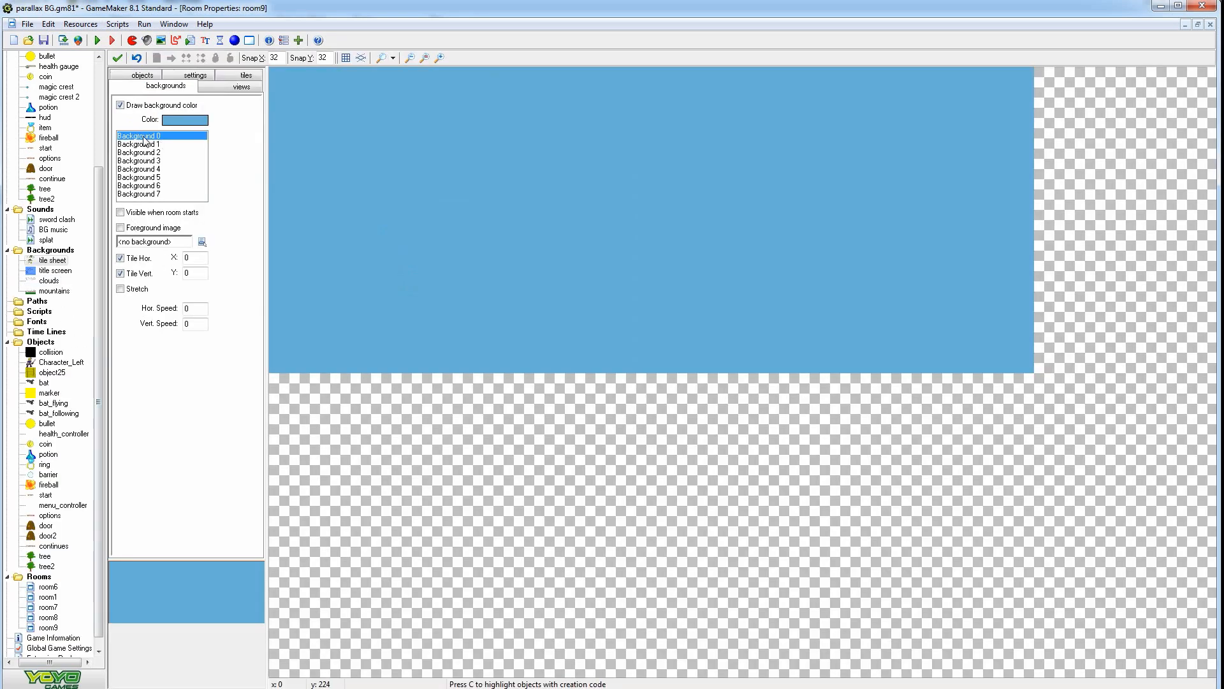
# Make Background 0 visible when the room starts and assign the clouds image to it
pyautogui.click(140, 217)
pyautogui.click(202, 241)
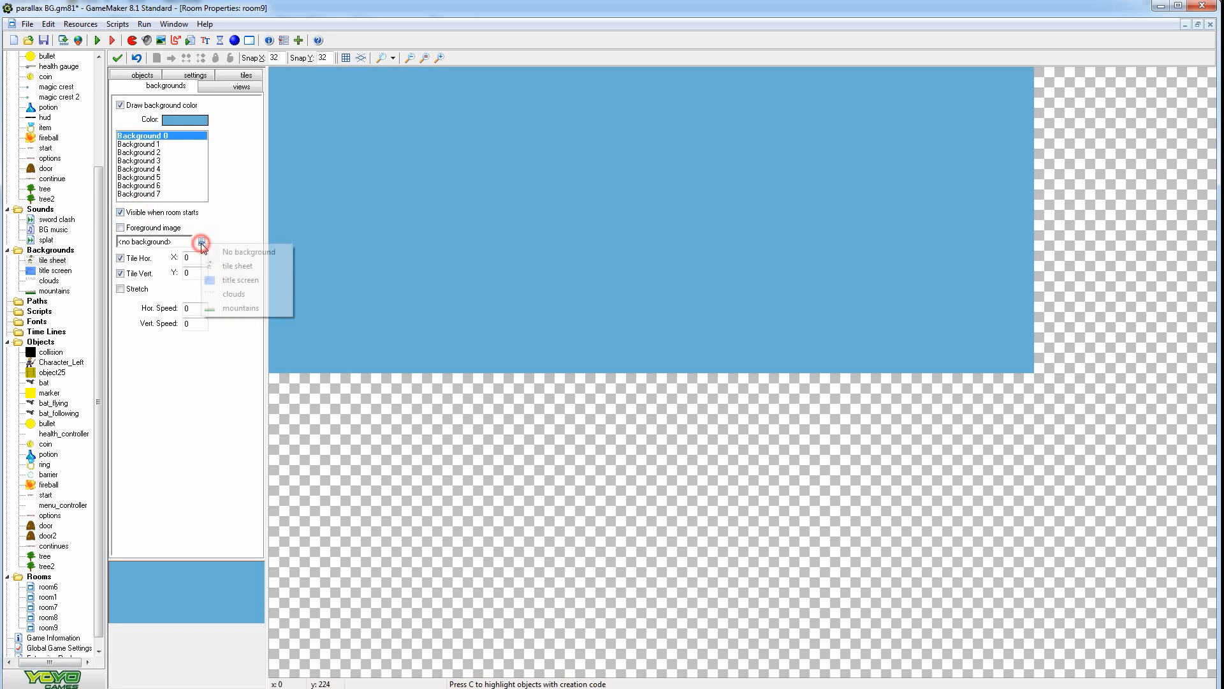
pyautogui.click(234, 295)
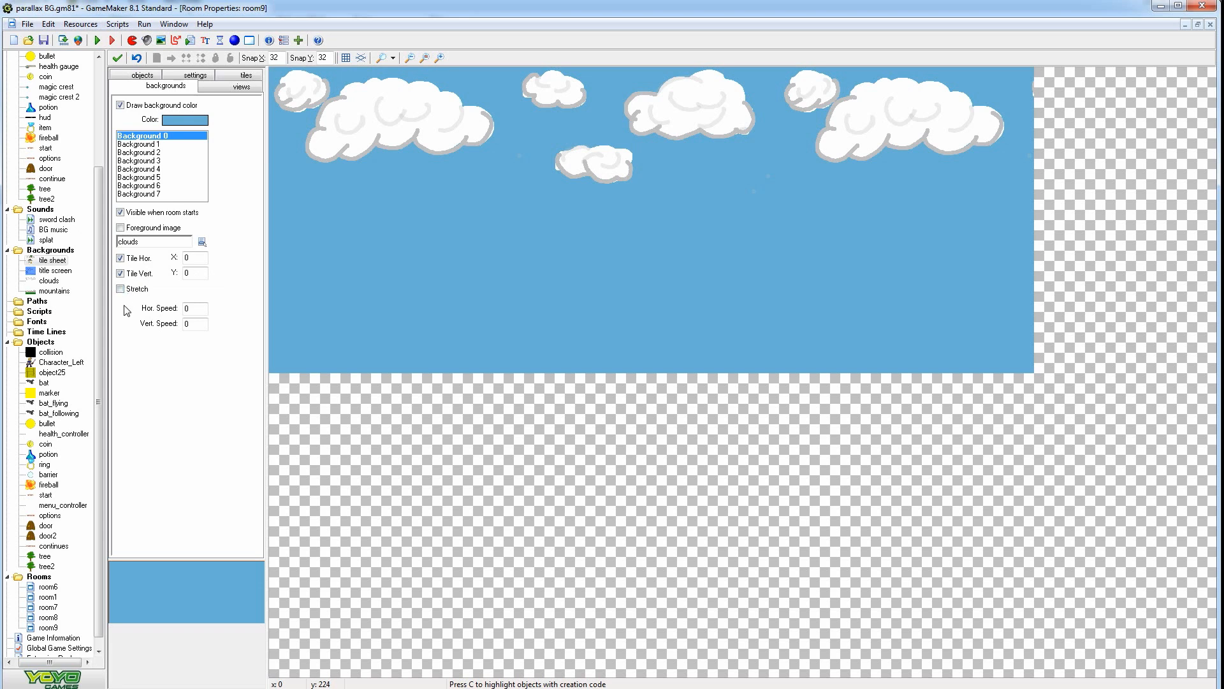
# Toggle the clouds layer's horizontal and vertical tiling off and back on
pyautogui.click(120, 258)
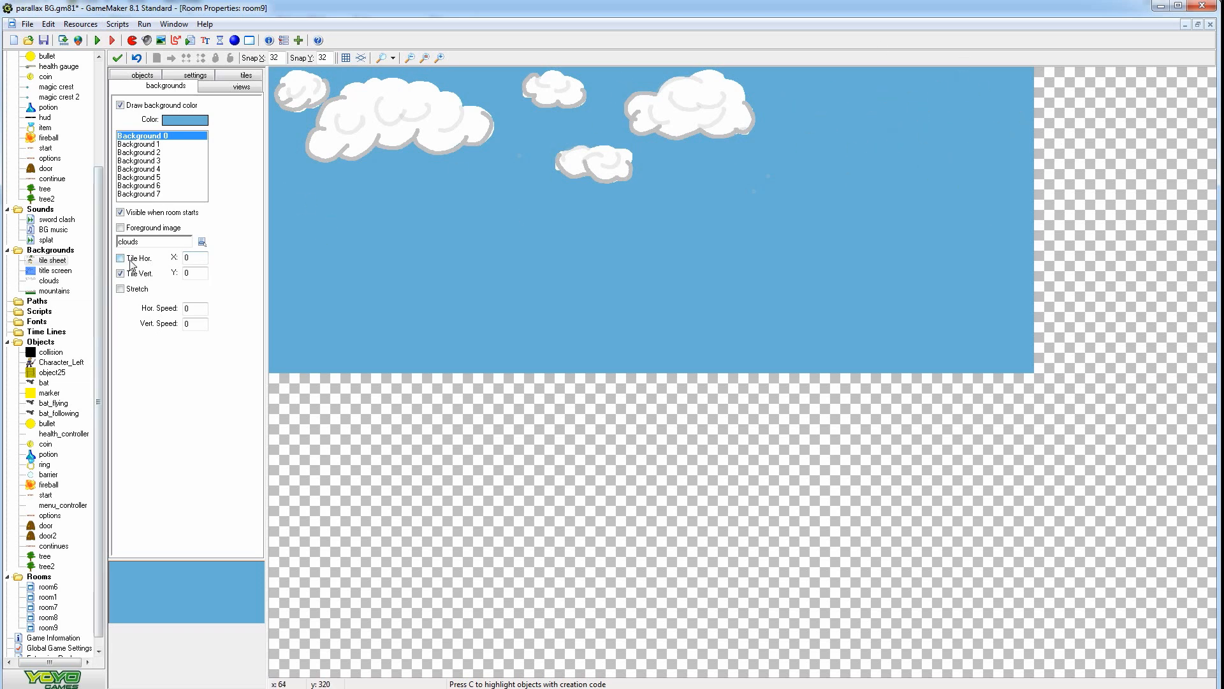
pyautogui.click(120, 258)
pyautogui.click(120, 272)
pyautogui.click(122, 274)
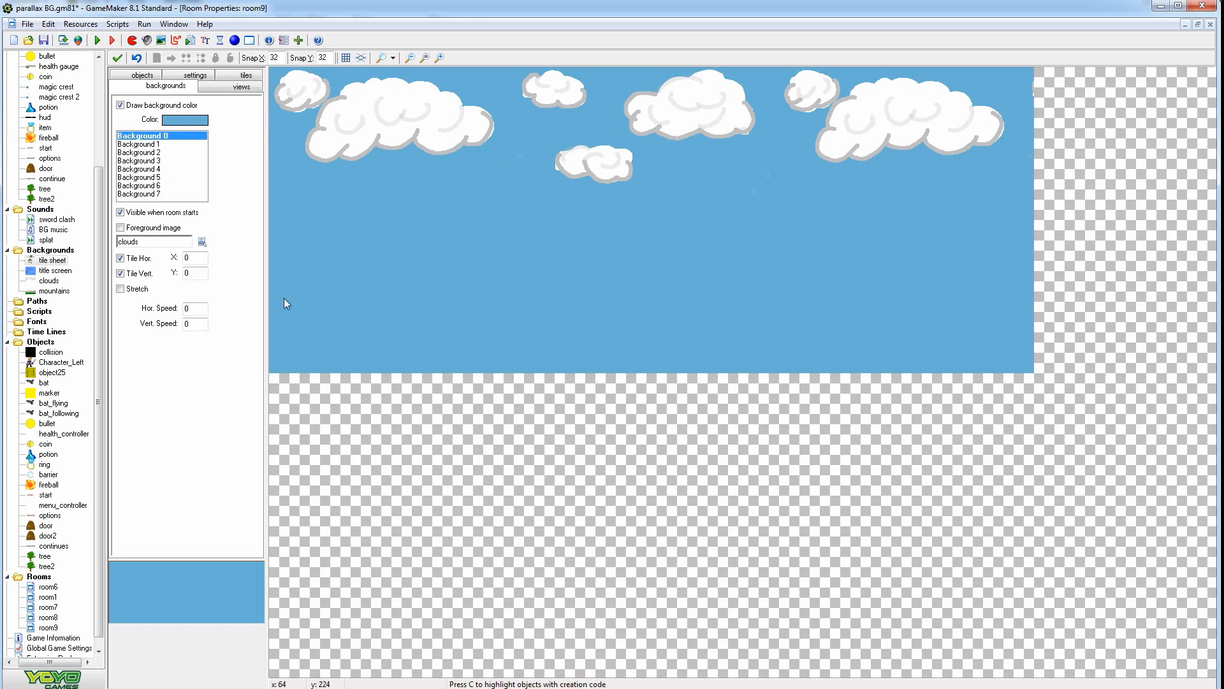
# Set Background 0's horizontal speed to 1 and try the Stretch option on the clouds, leaving it off
pyautogui.doubleClick(198, 308)
pyautogui.click(120, 291)
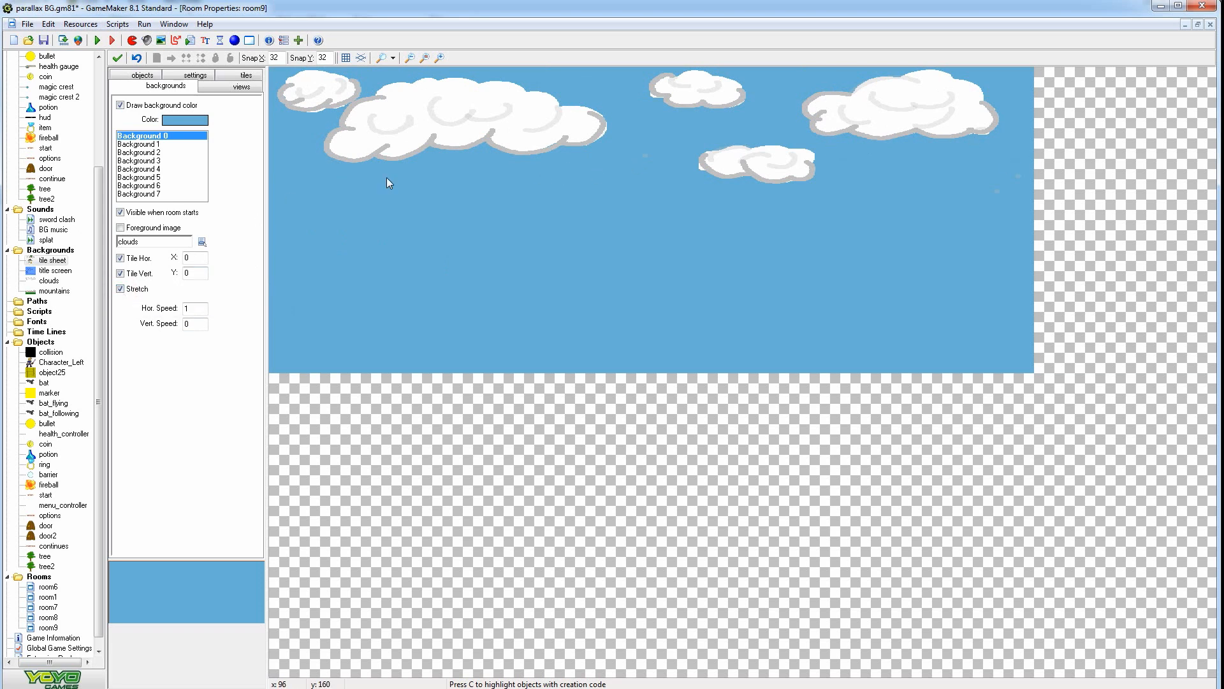
pyautogui.click(120, 288)
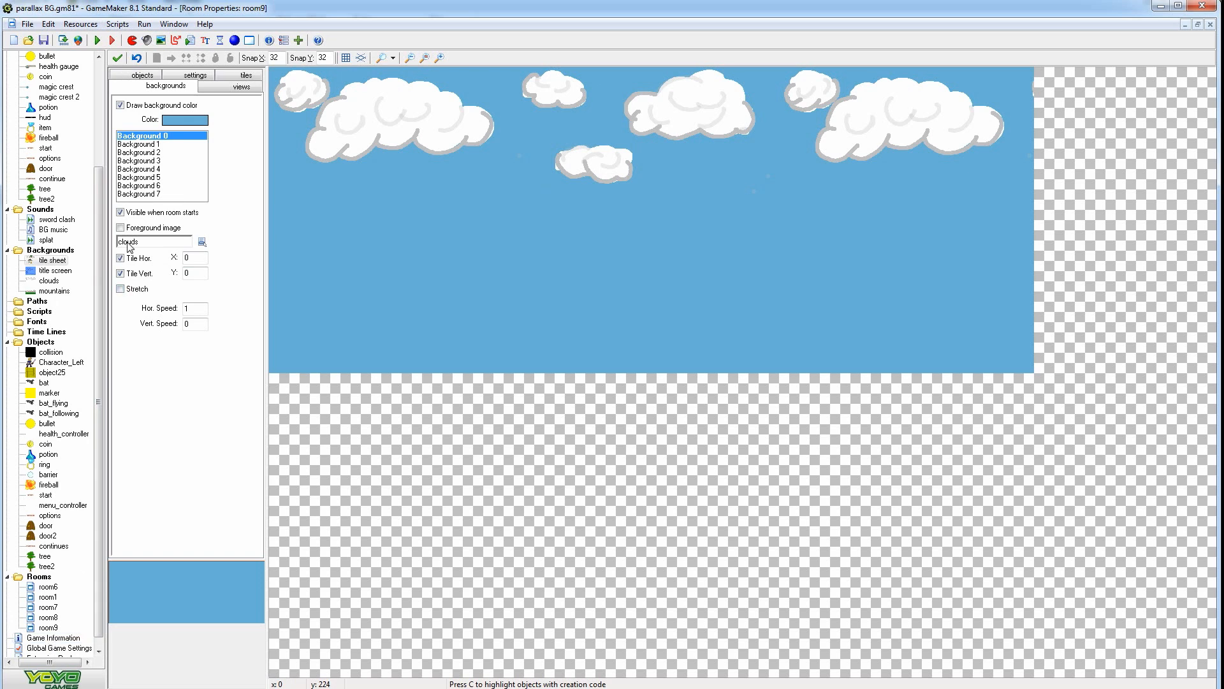
# Move room9 to the start of the room order and test-run the game to watch the clouds, closing it again
pyautogui.moveTo(48, 628); pyautogui.dragTo(53, 586)
pyautogui.click(97, 41)
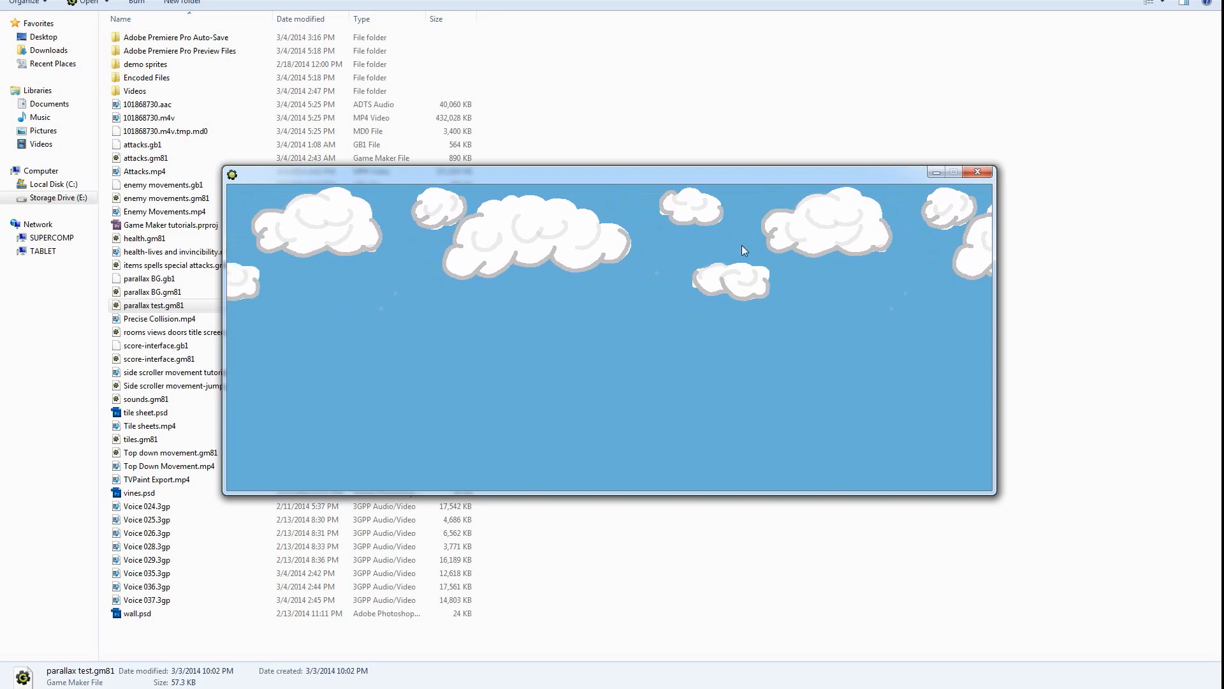
pyautogui.click(982, 172)
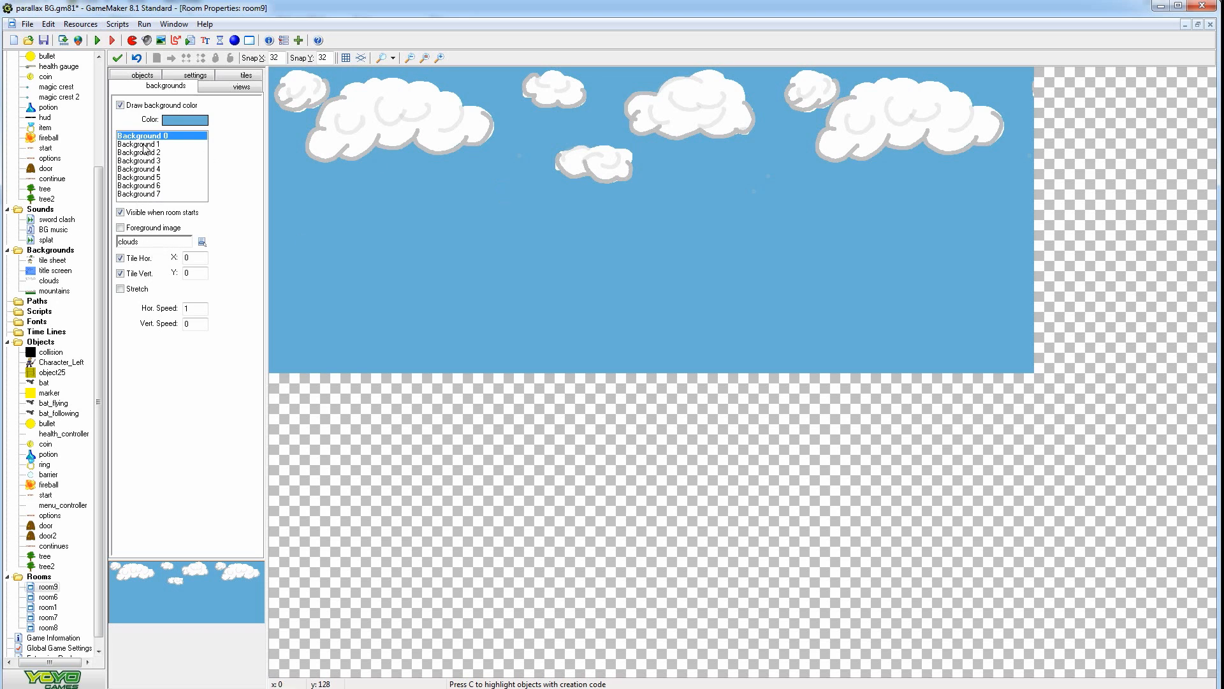
# Assign the mountains image to Background 1 and have it visible when the room starts
pyautogui.click(142, 144)
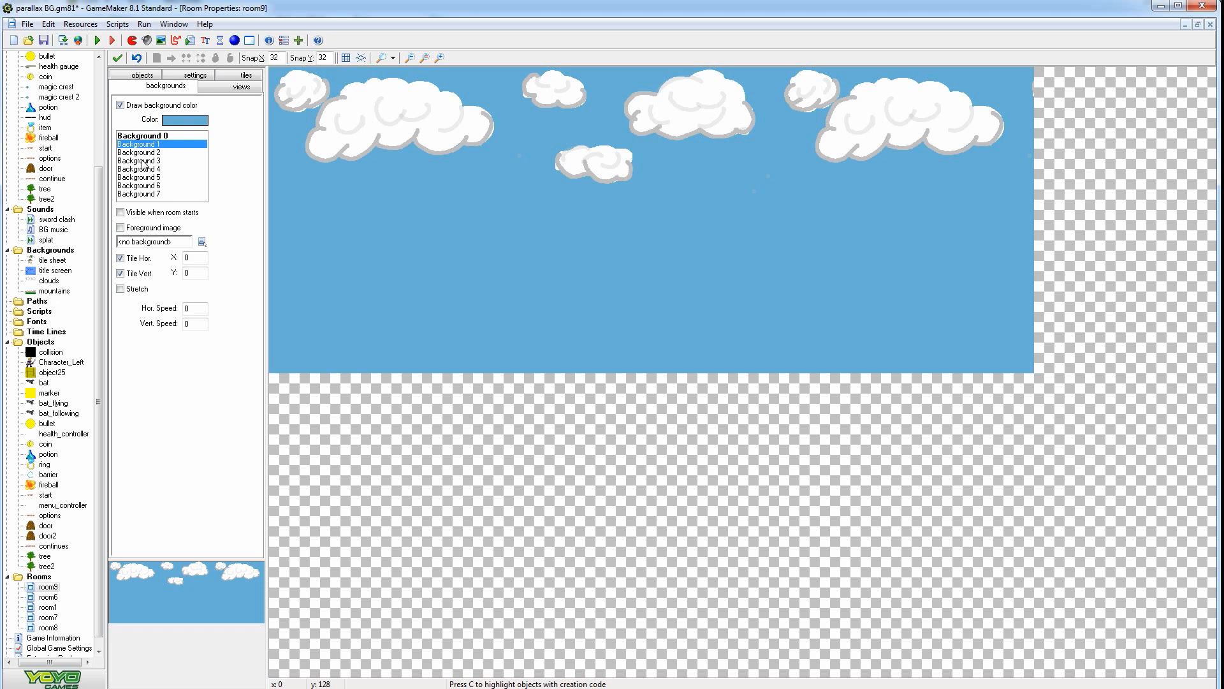
pyautogui.click(201, 242)
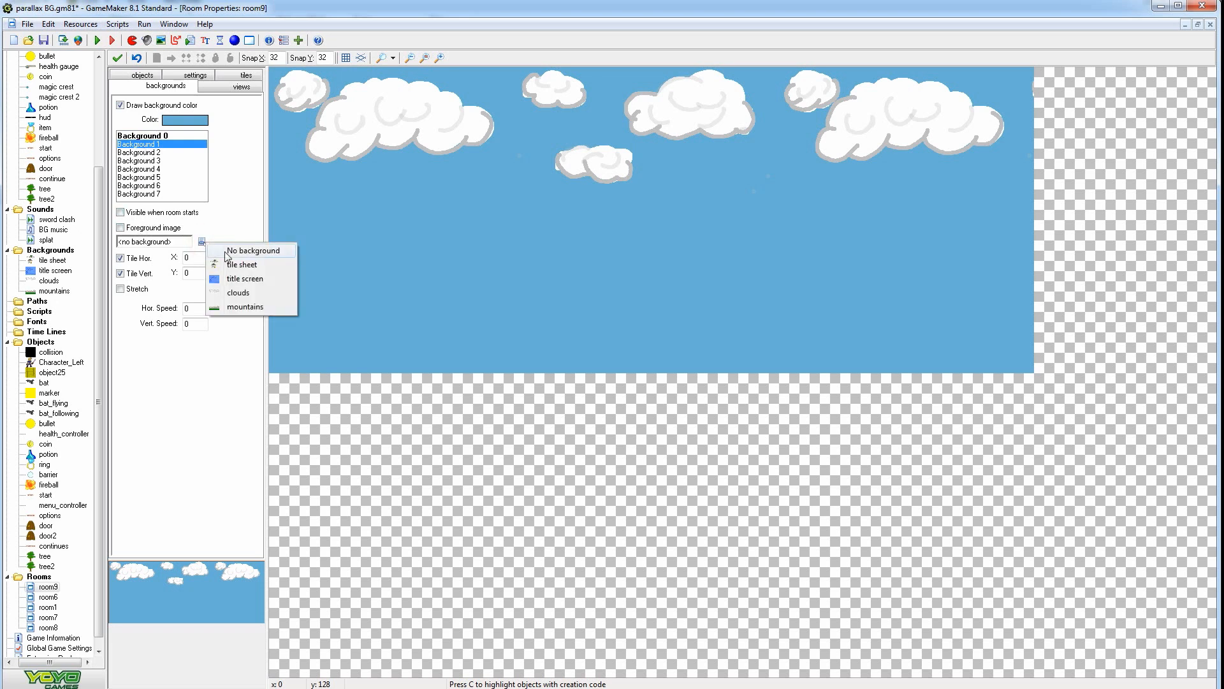
pyautogui.click(232, 308)
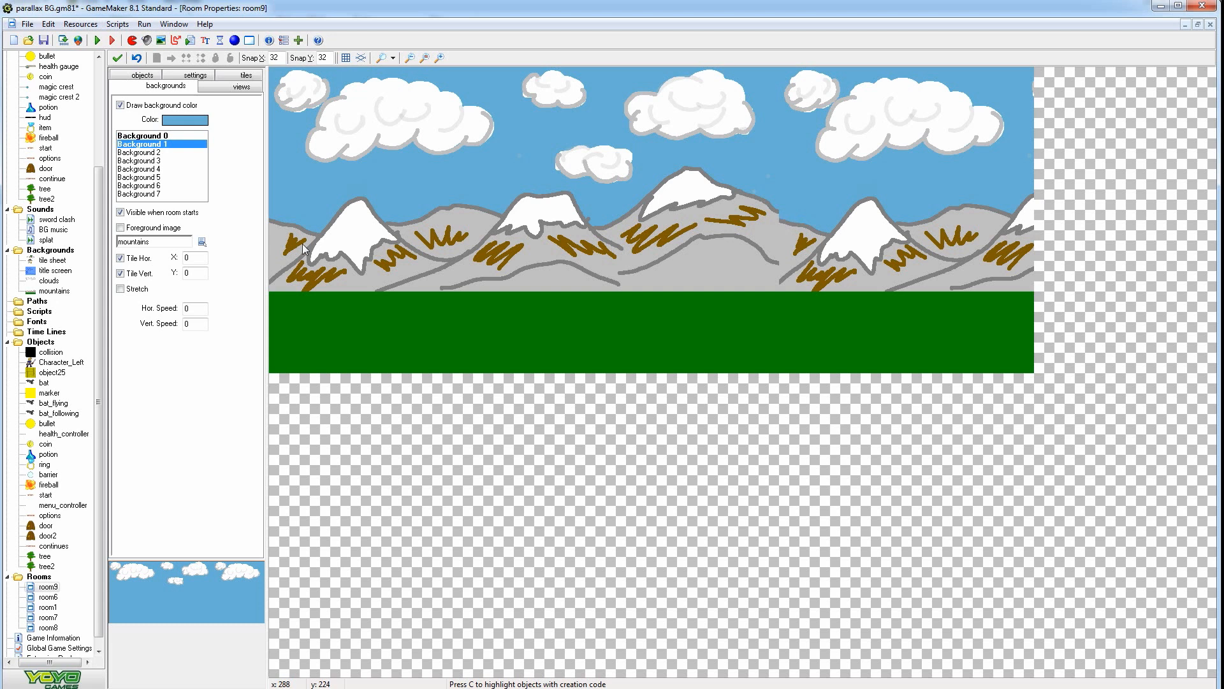
# Compare the settings of Background 0 and Background 1, toggling the mountains' horizontal tiling and visibility off and back on
pyautogui.click(120, 258)
pyautogui.click(120, 258)
pyautogui.click(195, 309)
pyautogui.click(152, 137)
pyautogui.click(153, 143)
pyautogui.click(153, 136)
pyautogui.click(153, 143)
pyautogui.click(150, 136)
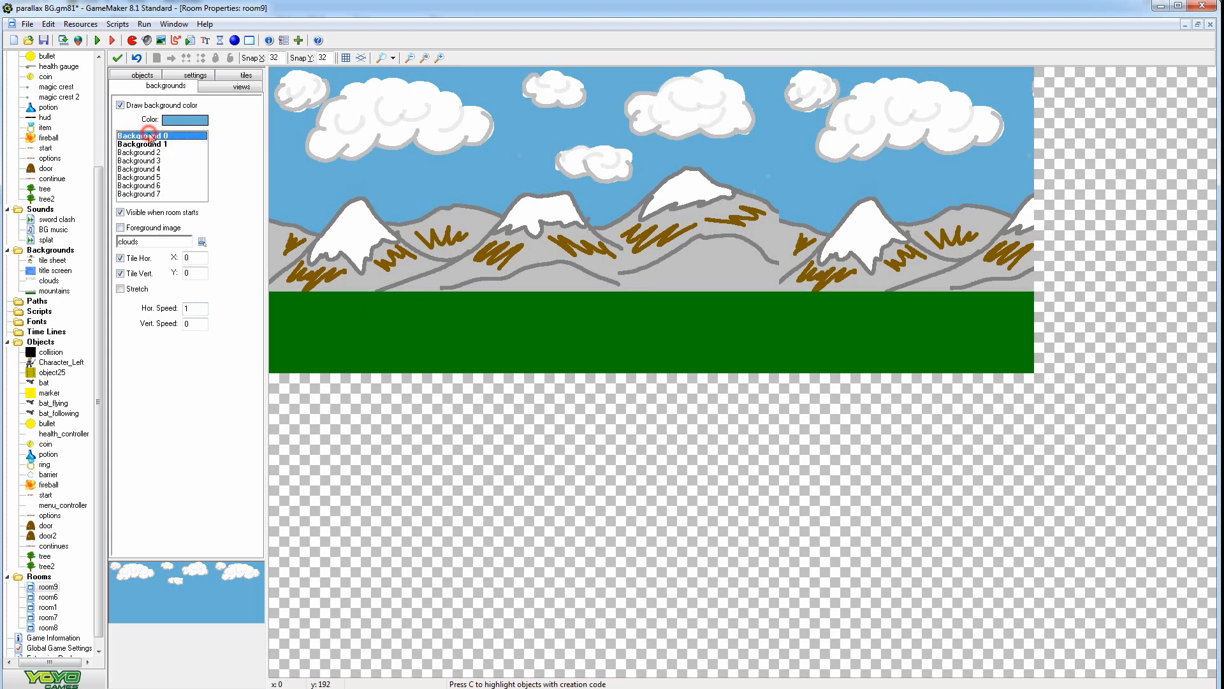
pyautogui.click(153, 144)
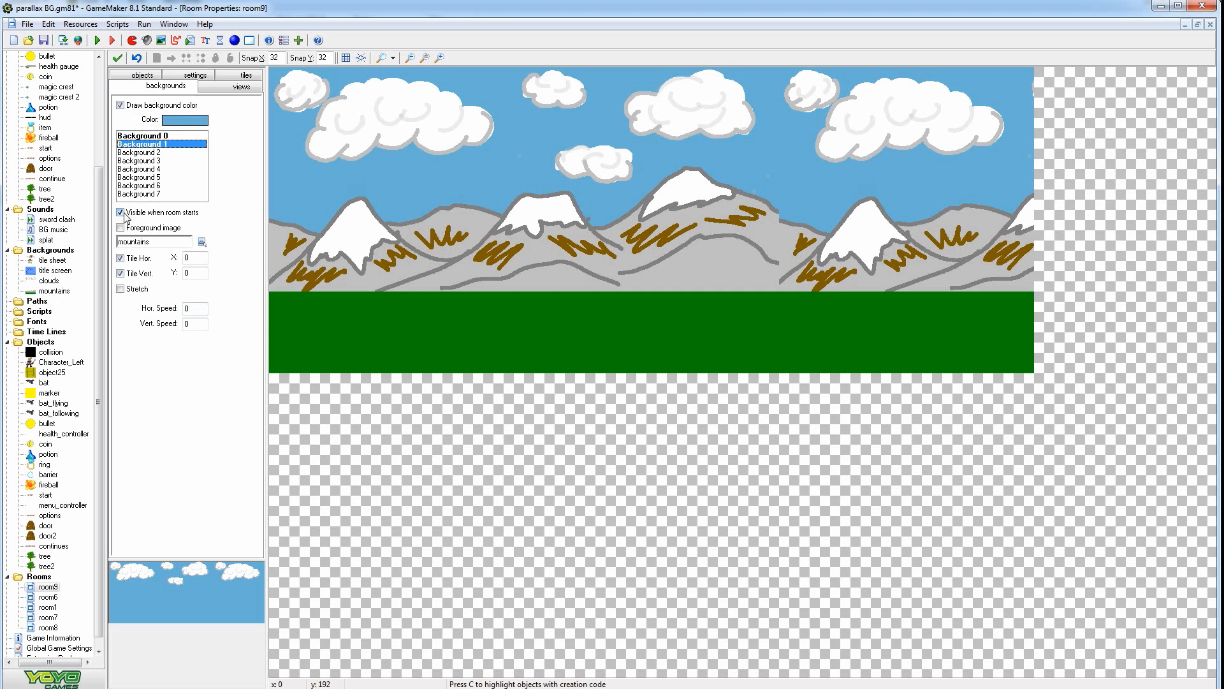
pyautogui.click(120, 212)
pyautogui.click(121, 212)
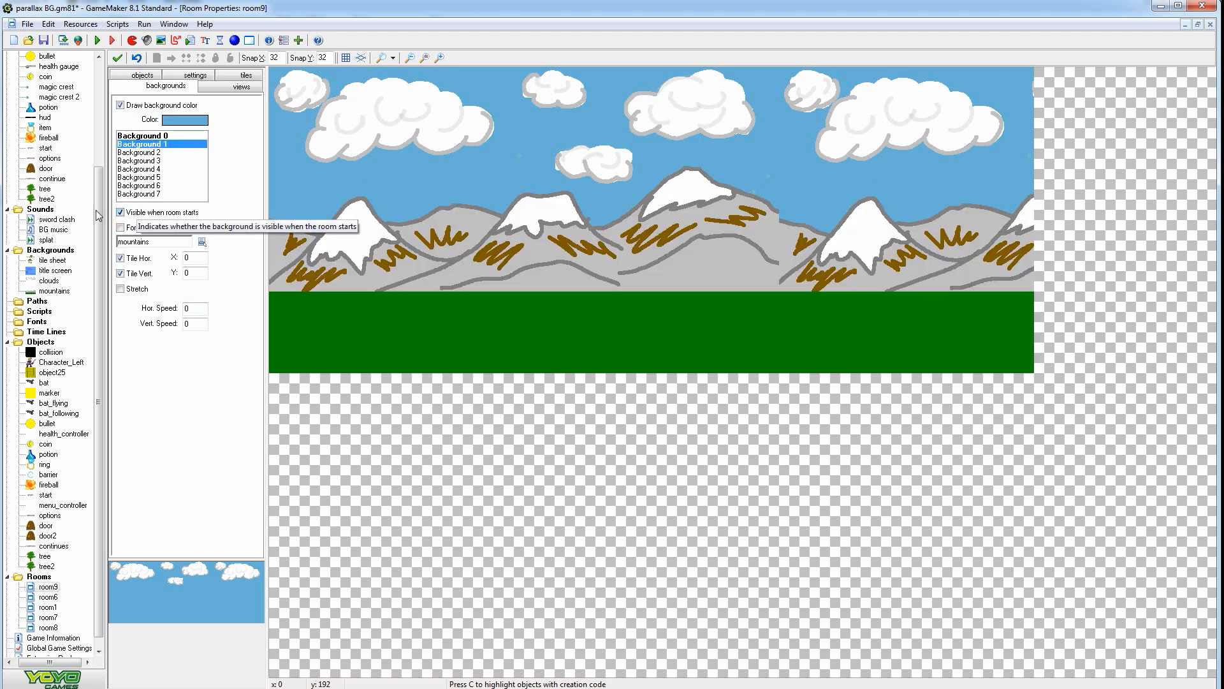
# Enable the use of views in the room and make View 0 visible when the room starts
pyautogui.click(216, 94)
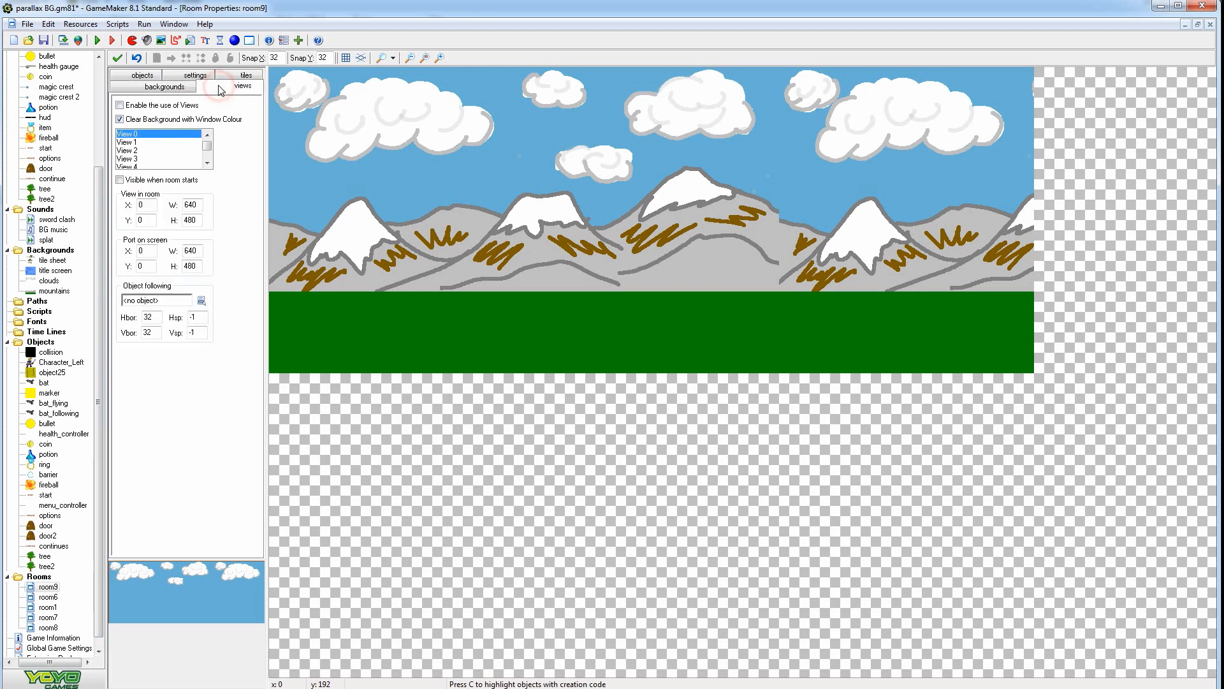
pyautogui.doubleClick(191, 205)
pyautogui.click(120, 104)
pyautogui.click(120, 180)
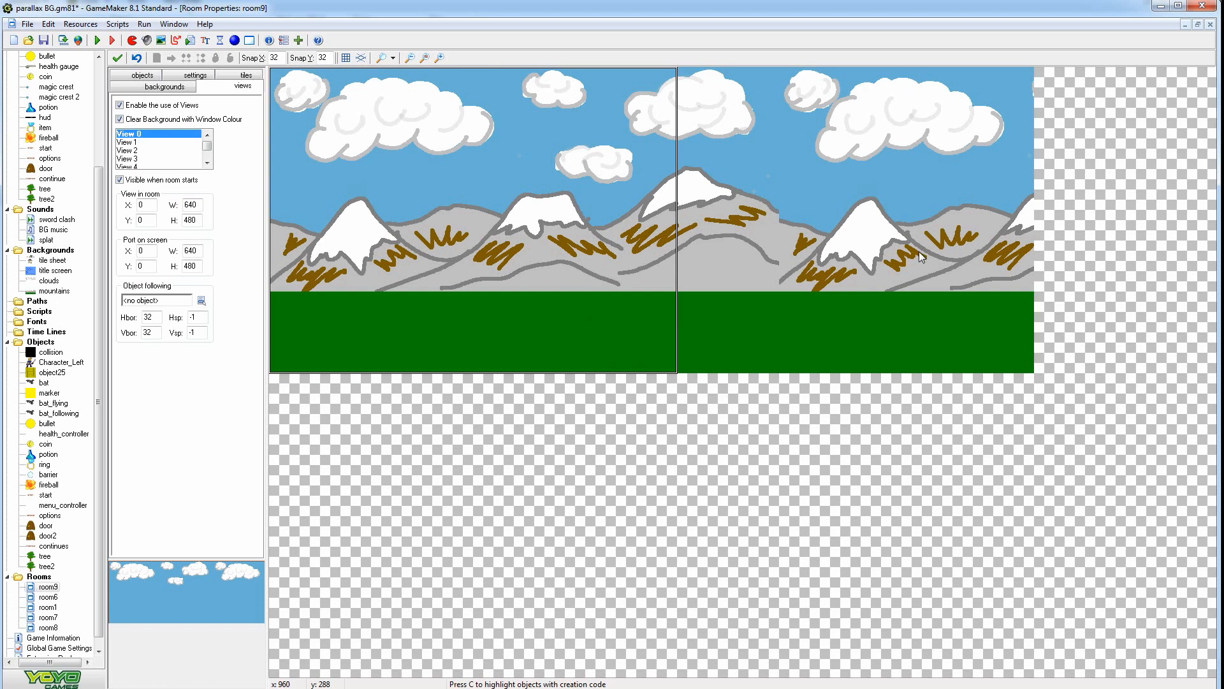
# Make View 0 follow Character_Left with horizontal and vertical borders of 250
pyautogui.click(201, 301)
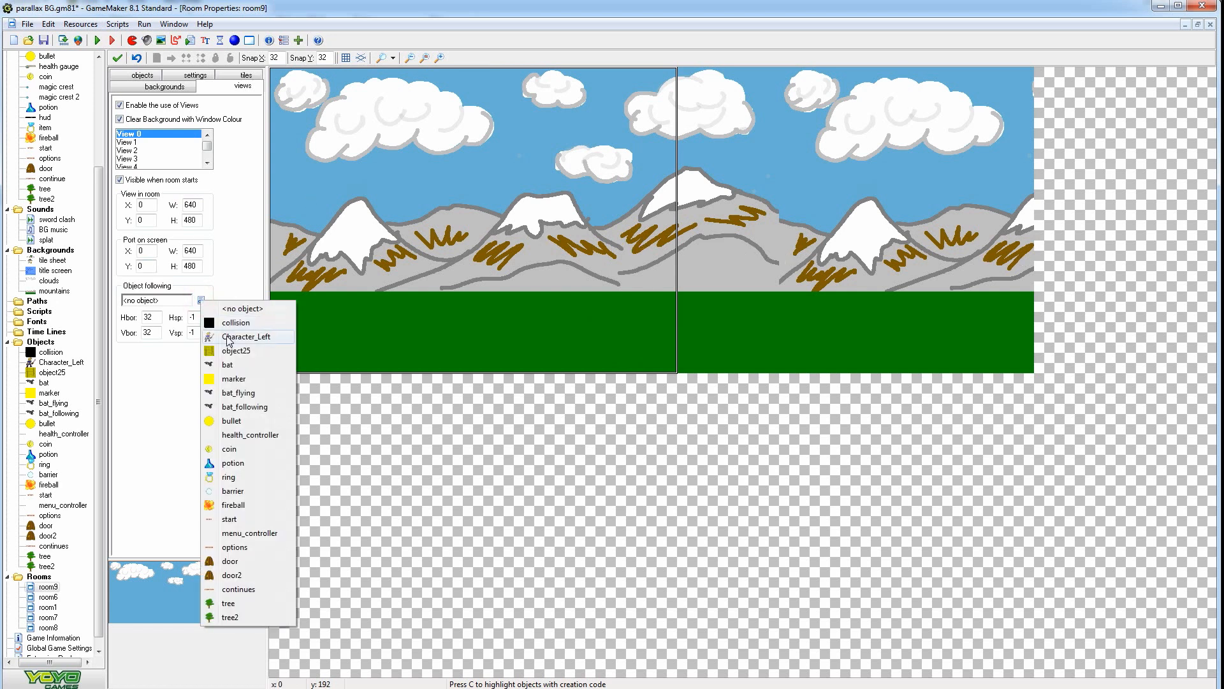
pyautogui.click(248, 337)
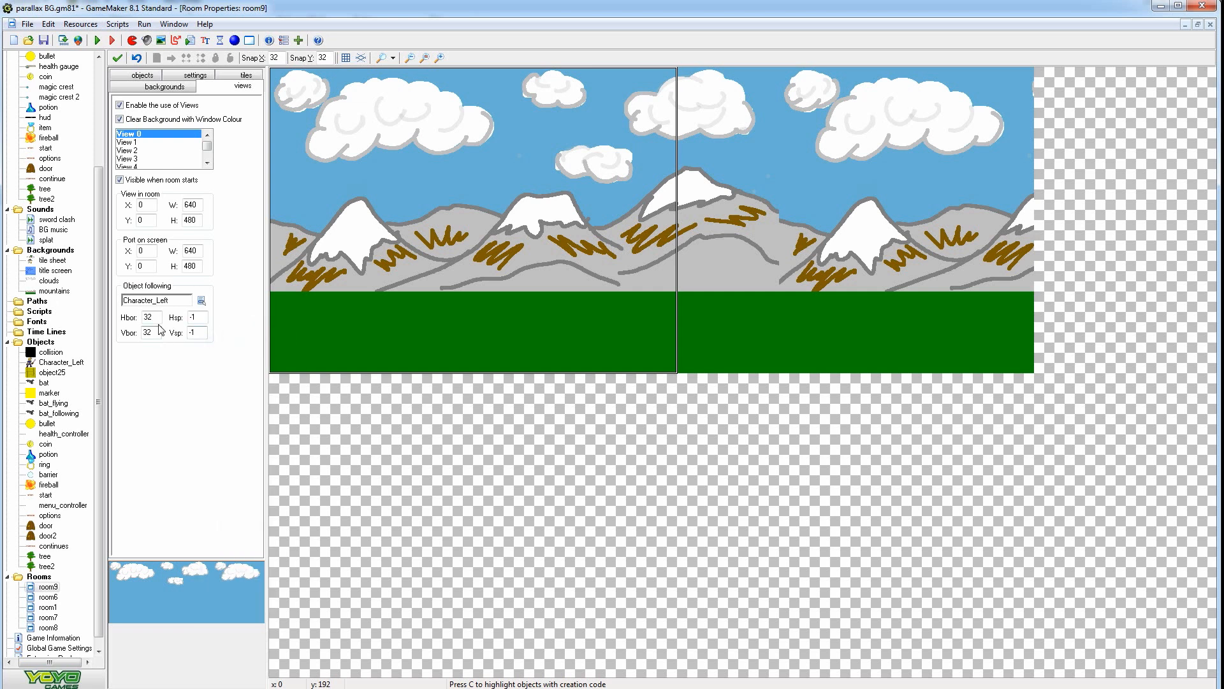
pyautogui.click(151, 316)
pyautogui.write('250')
pyautogui.click(151, 332)
pyautogui.write('25')
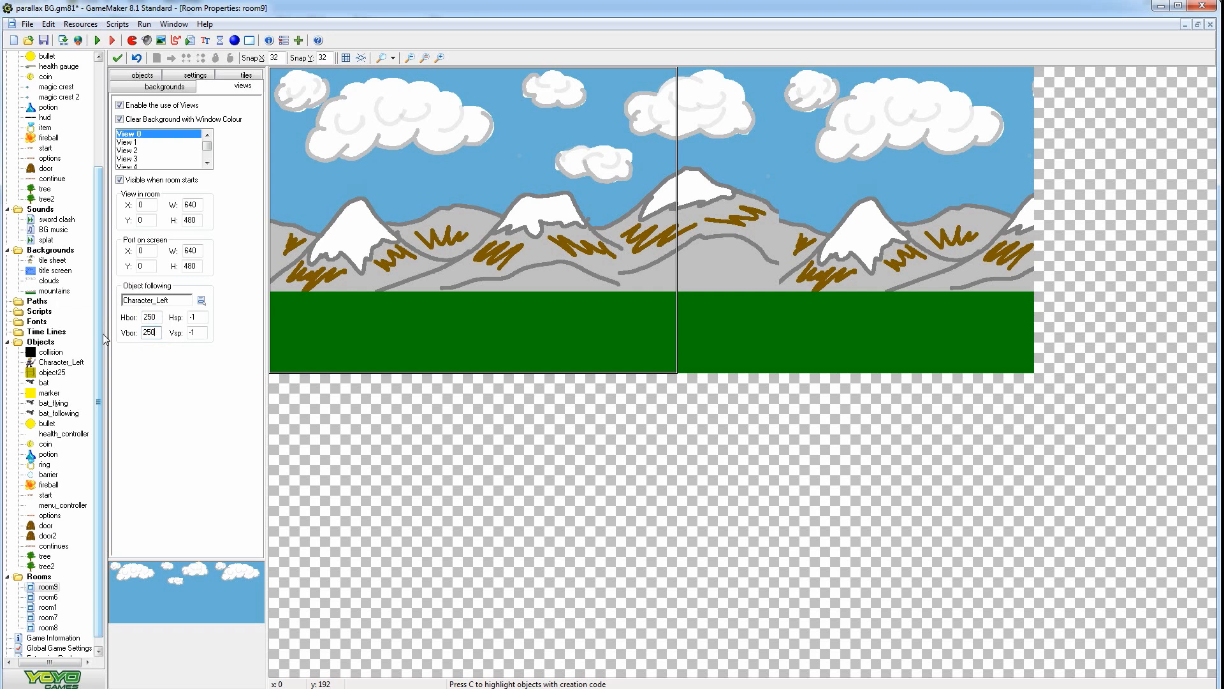
# Choose the tile sheet as the room's tile source and widen the side panel to show more of it
pyautogui.click(142, 75)
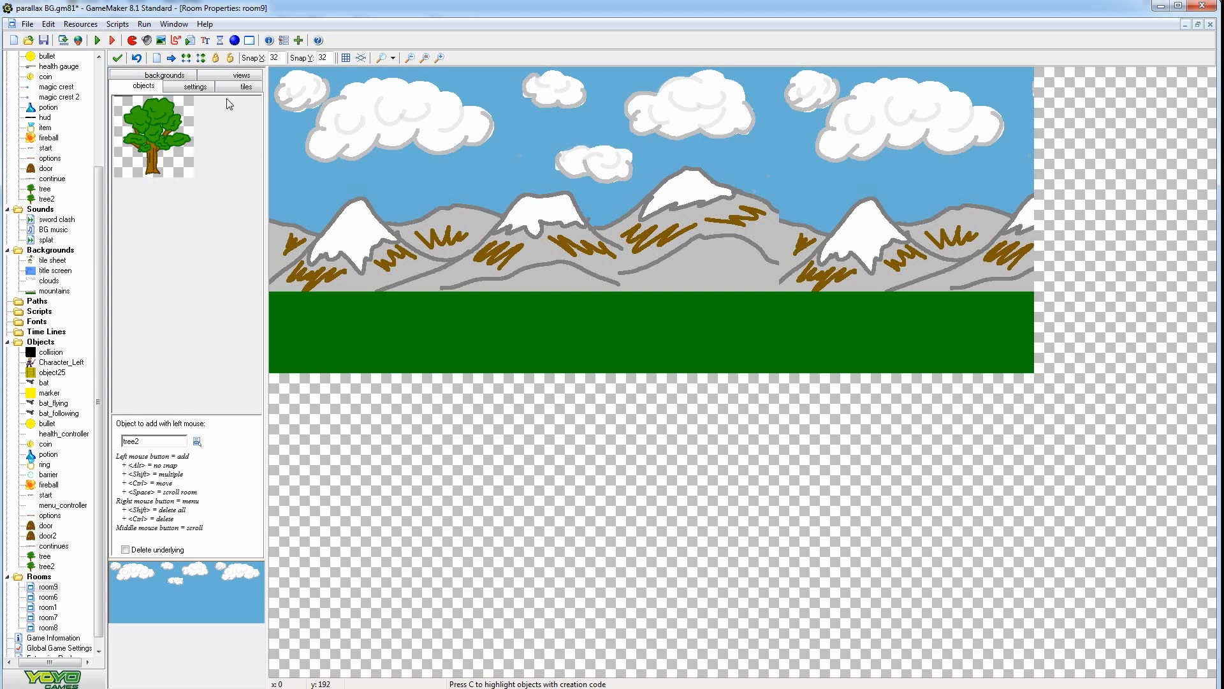
pyautogui.click(203, 228)
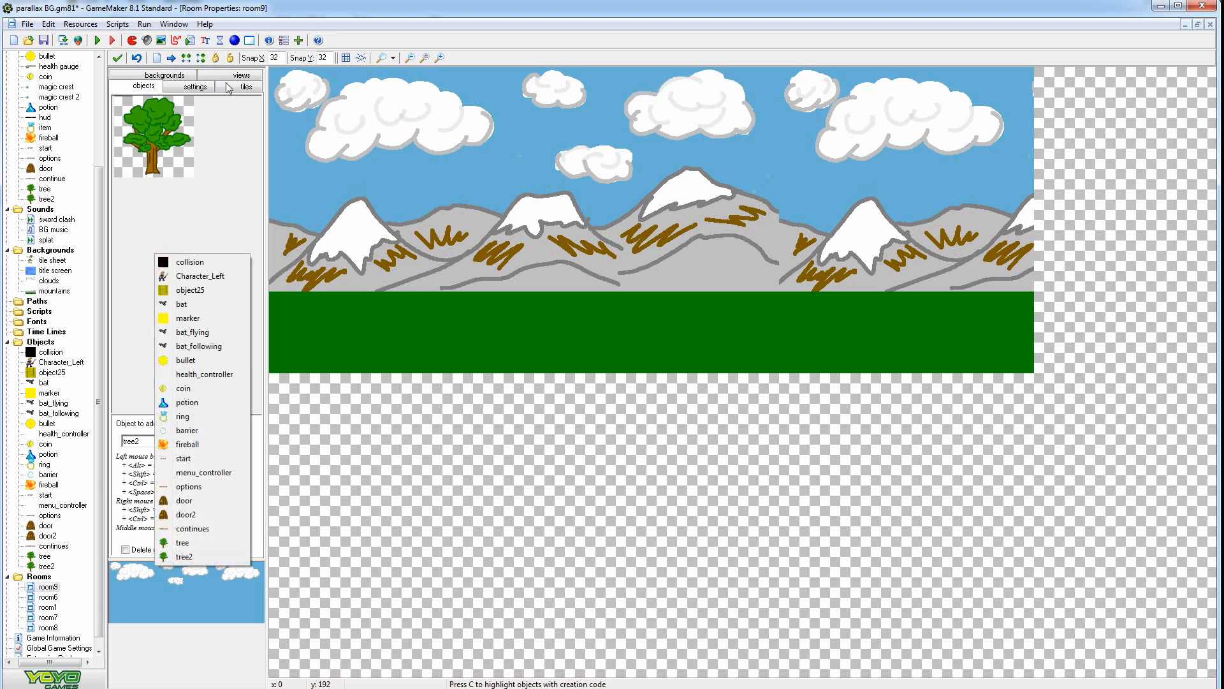
pyautogui.click(246, 86)
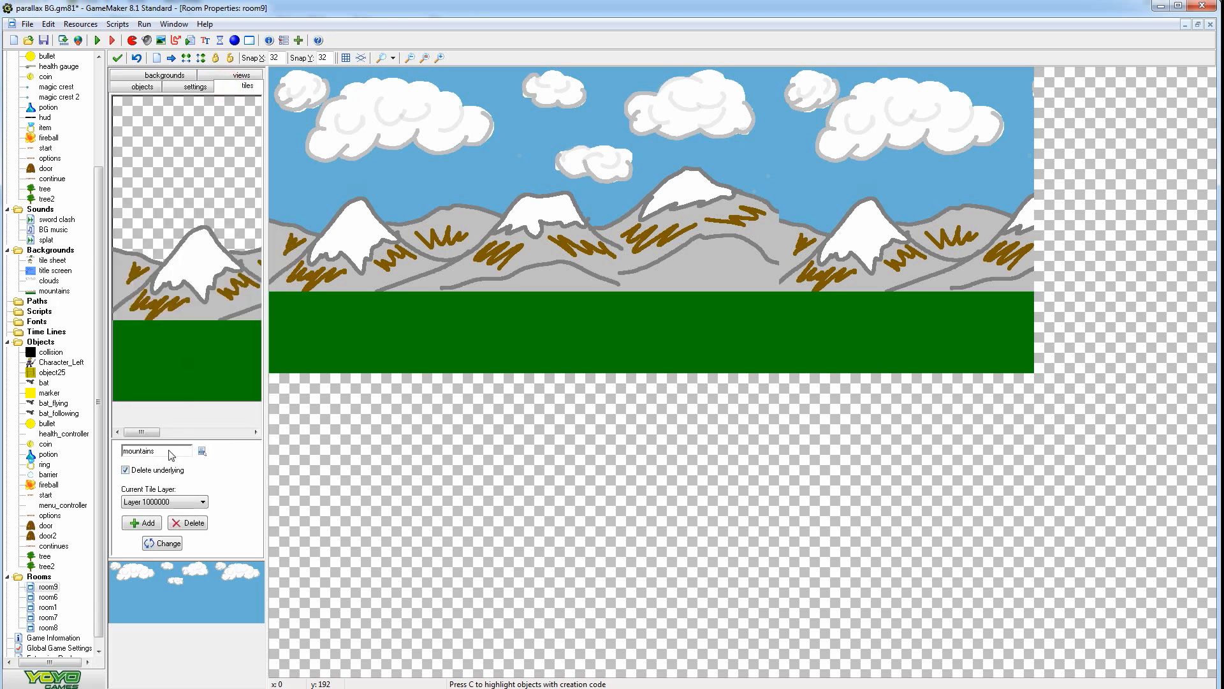
pyautogui.click(201, 451)
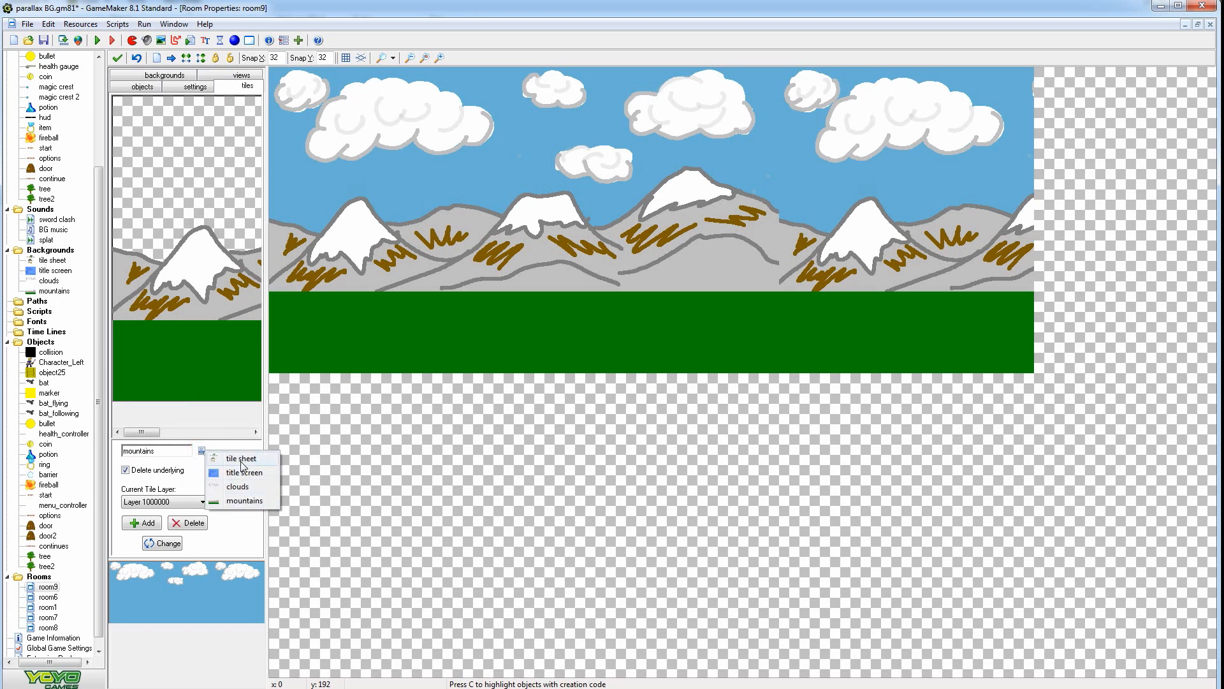
pyautogui.click(240, 459)
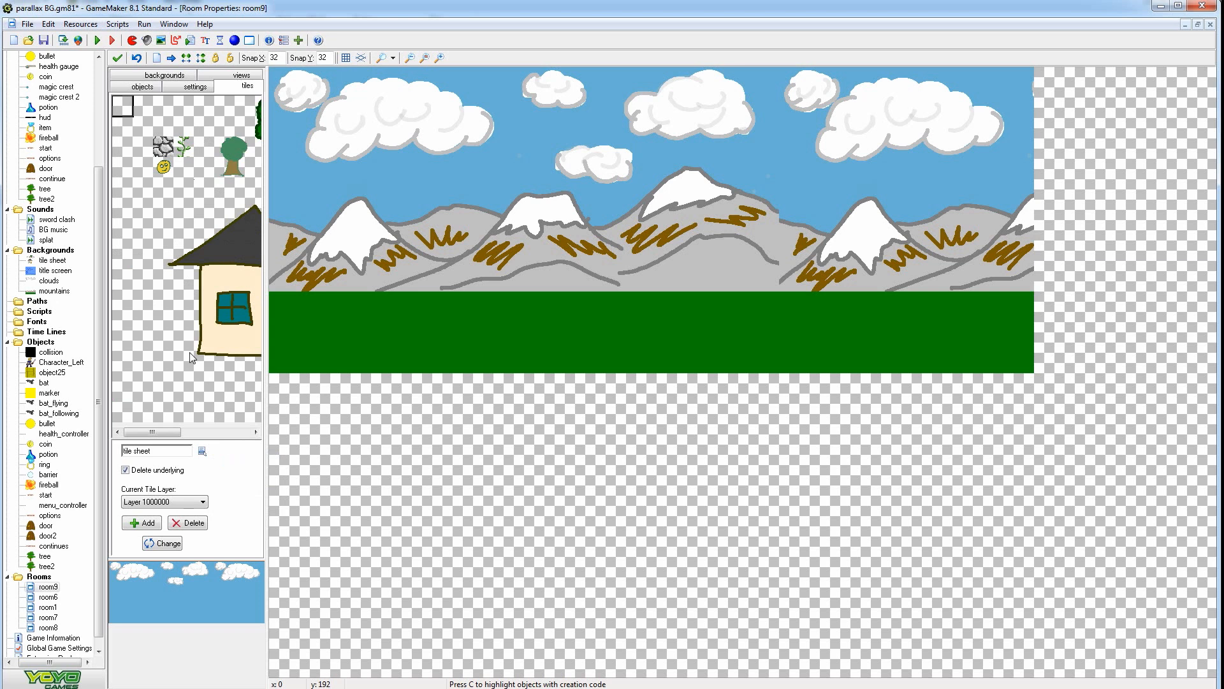
pyautogui.moveTo(165, 432); pyautogui.dragTo(205, 436)
pyautogui.moveTo(267, 405); pyautogui.dragTo(246, 432)
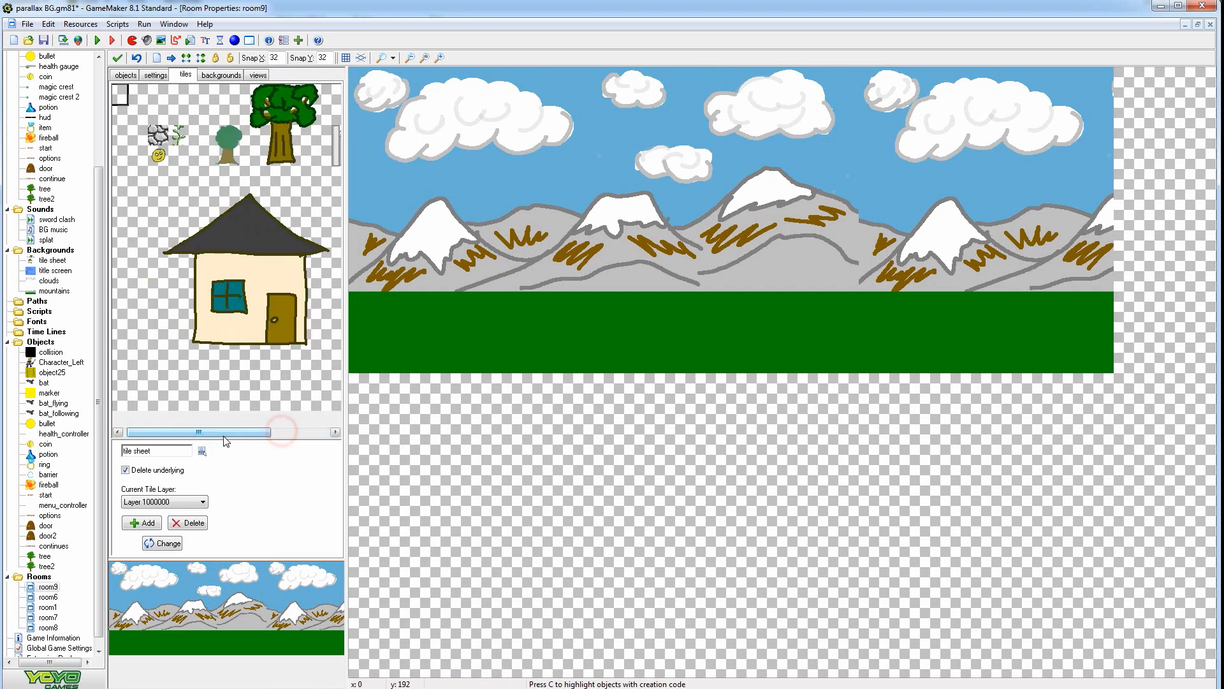
# Select the whole house on the tile sheet and place two houses on the grass, one in each half of the room
pyautogui.click(217, 255)
pyautogui.click(183, 213)
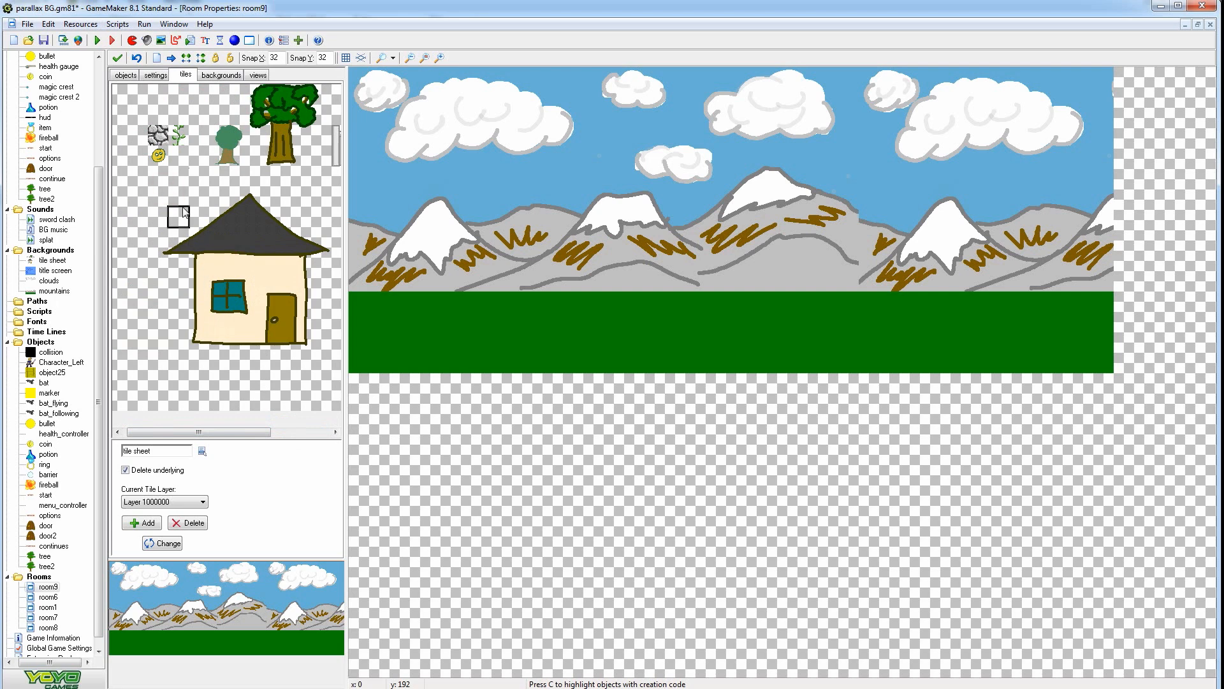
pyautogui.moveTo(169, 195); pyautogui.dragTo(252, 285)
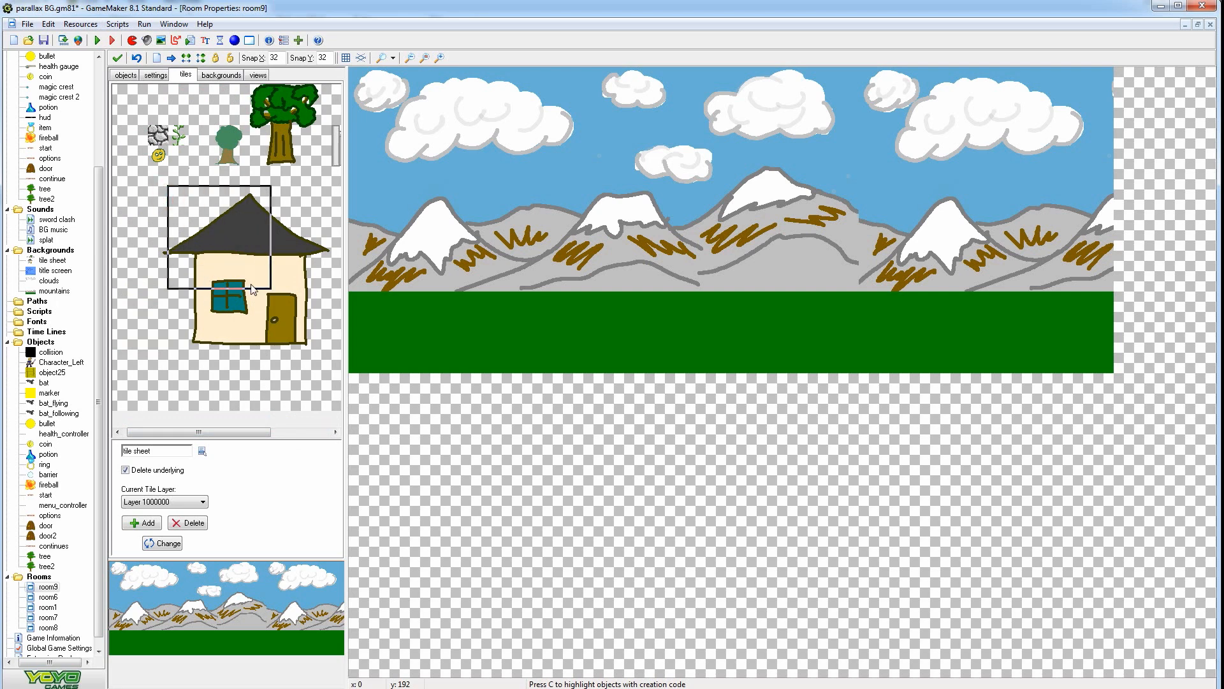
pyautogui.moveTo(155, 188); pyautogui.dragTo(318, 353)
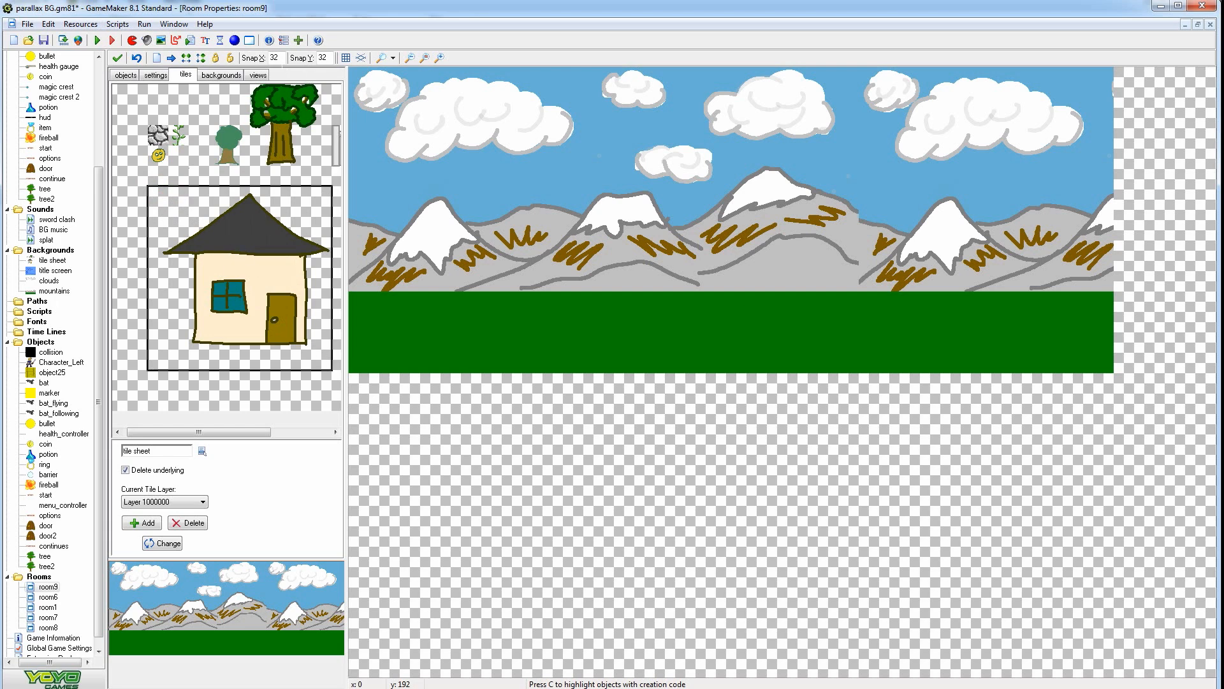
pyautogui.moveTo(493, 222); pyautogui.dragTo(481, 181)
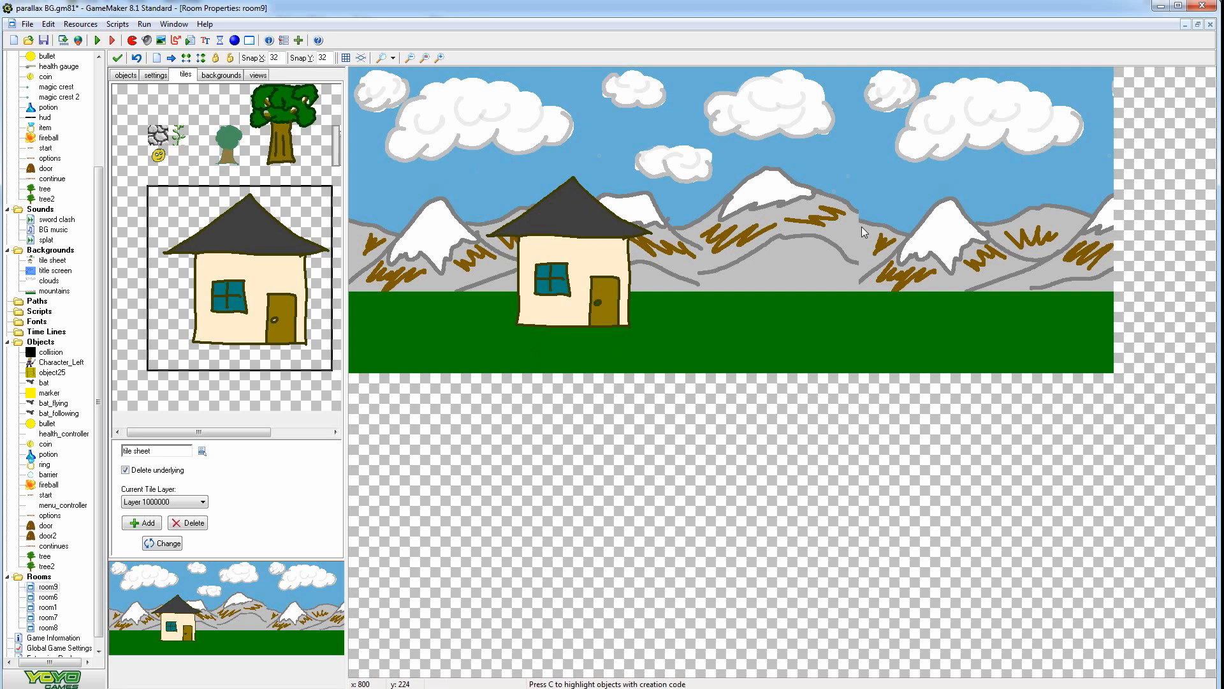
pyautogui.moveTo(875, 230); pyautogui.dragTo(805, 191)
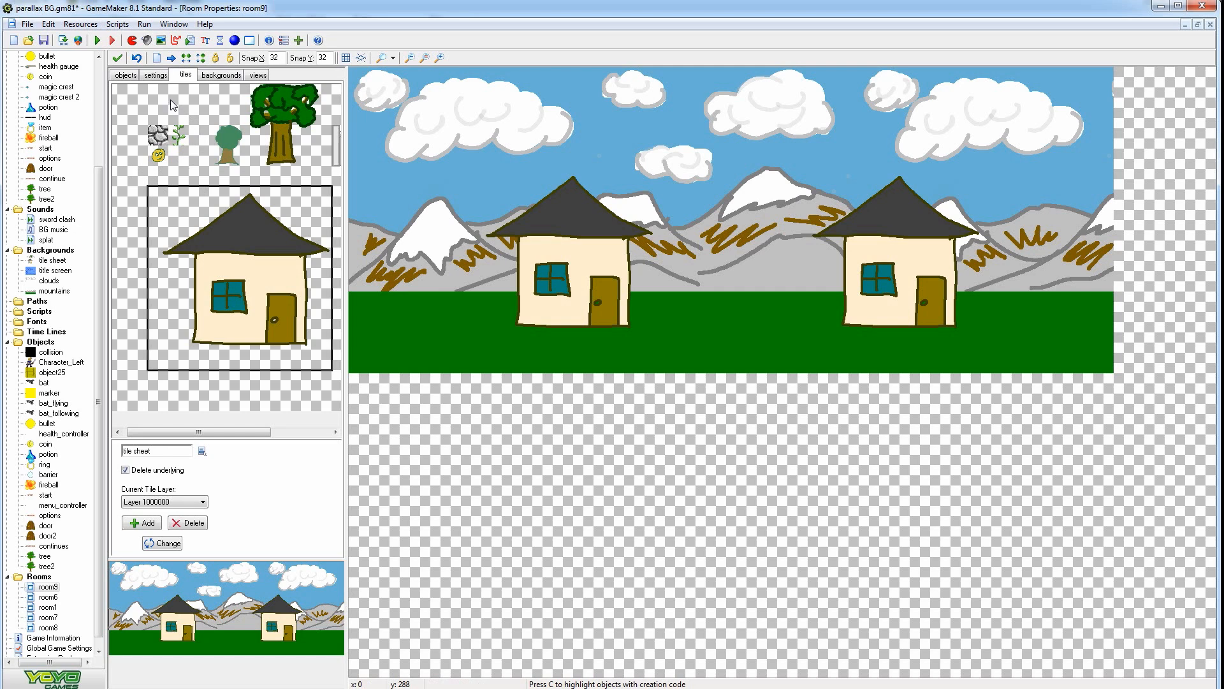
# Lay a continuous row of collision objects along the room's bottom edge as the floor
pyautogui.click(127, 75)
pyautogui.click(218, 214)
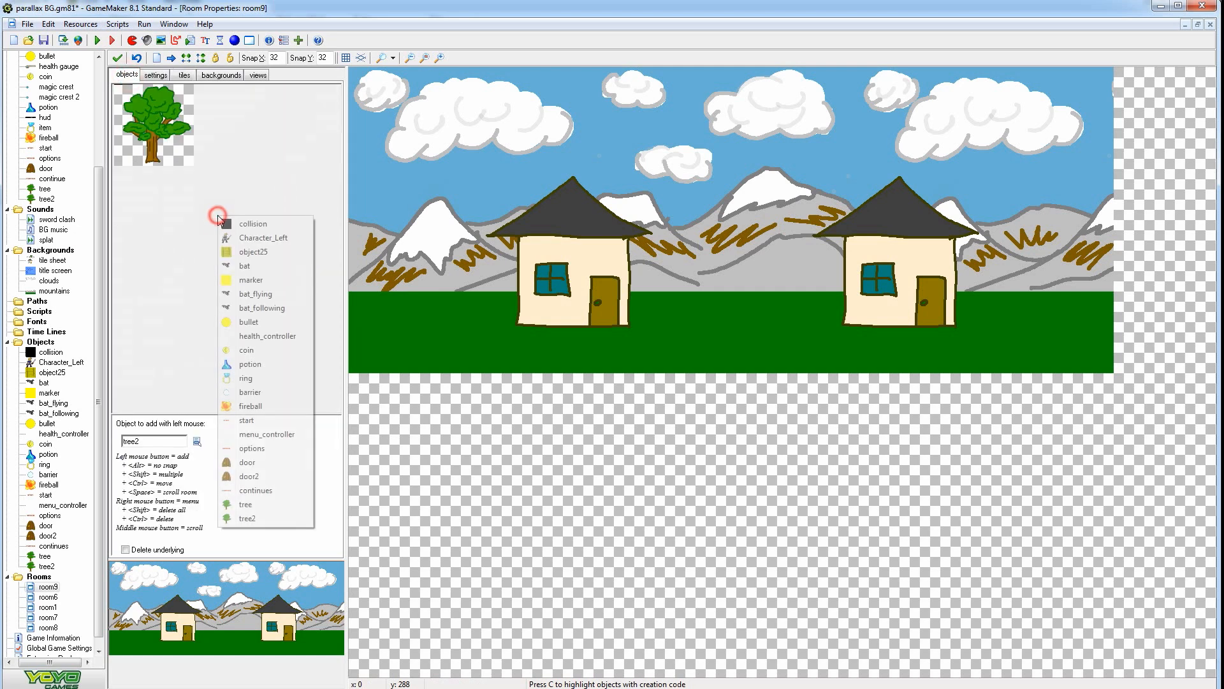
pyautogui.click(254, 224)
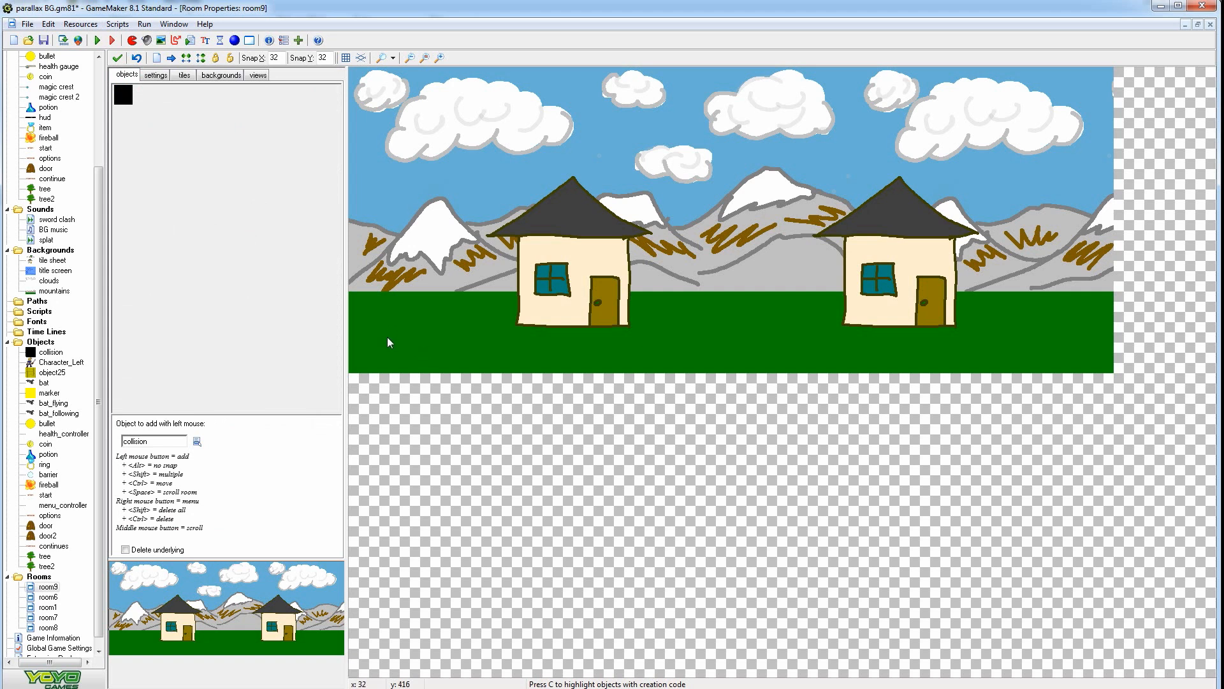
pyautogui.keyDown('shift'); pyautogui.moveTo(361, 358); pyautogui.dragTo(1103, 357); pyautogui.keyUp('shift')
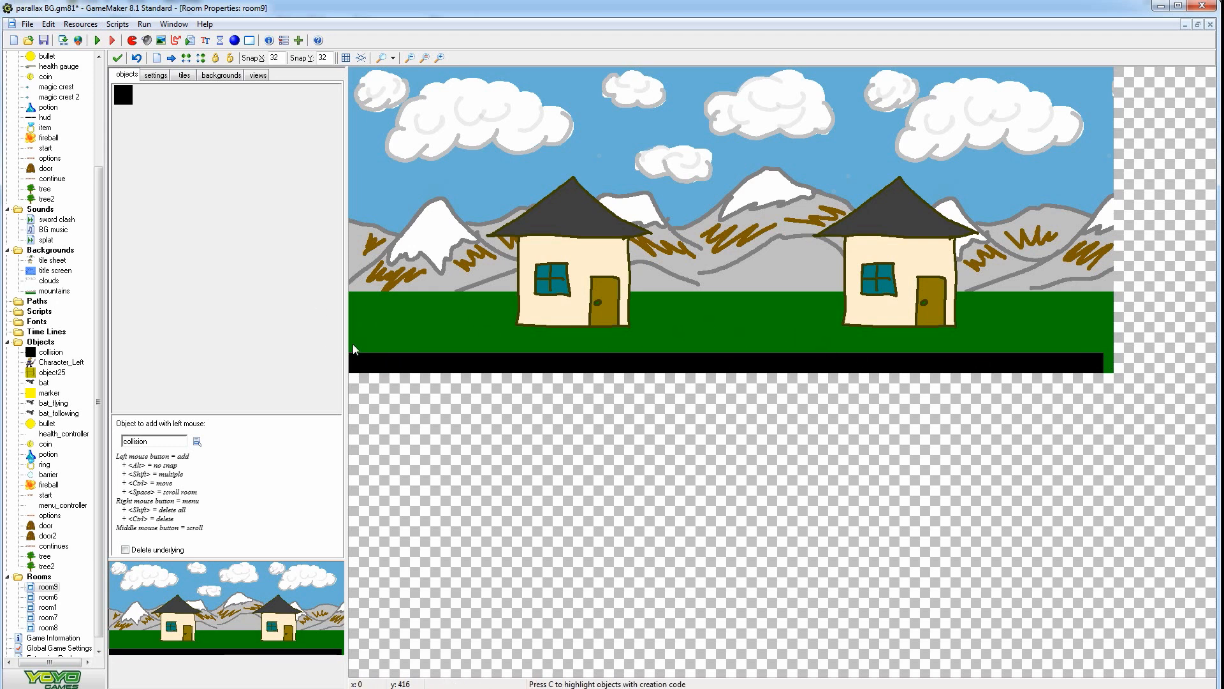
# Stack collision objects into a wall about four blocks high at each end of the floor, and hide invisible objects in the room view
pyautogui.keyDown('shift'); pyautogui.moveTo(352, 344); pyautogui.dragTo(357, 308); pyautogui.keyUp('shift')
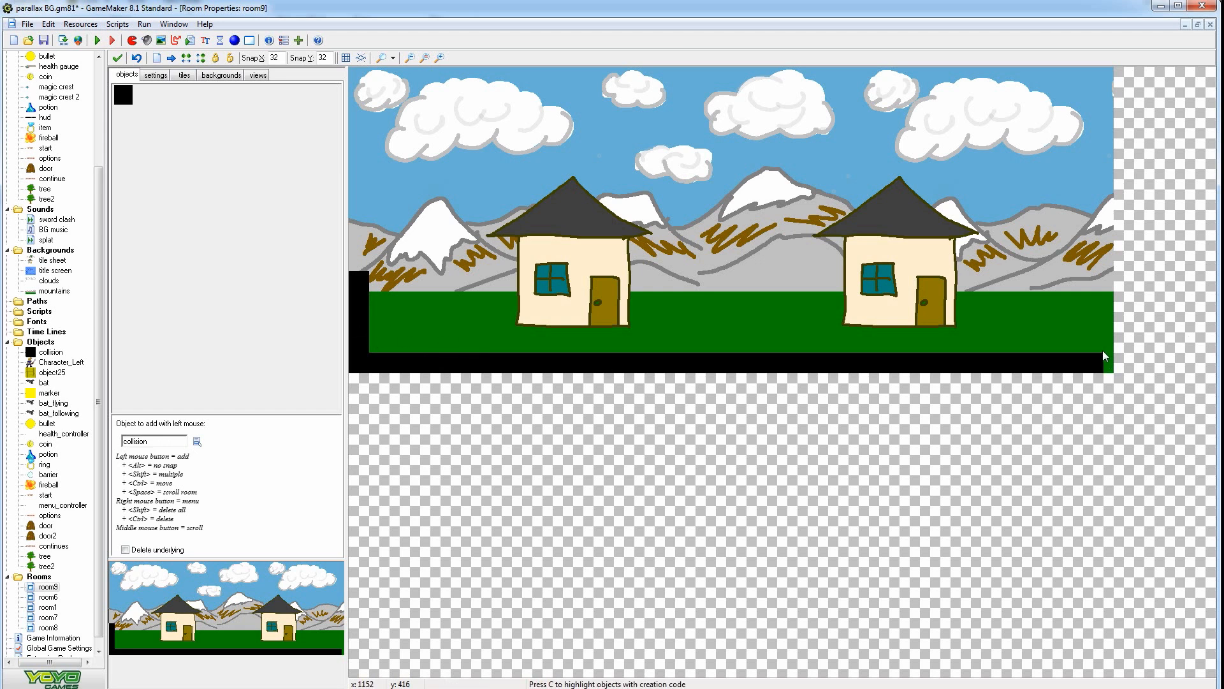
pyautogui.keyDown('shift'); pyautogui.moveTo(1100, 351); pyautogui.dragTo(1094, 281); pyautogui.keyUp('shift')
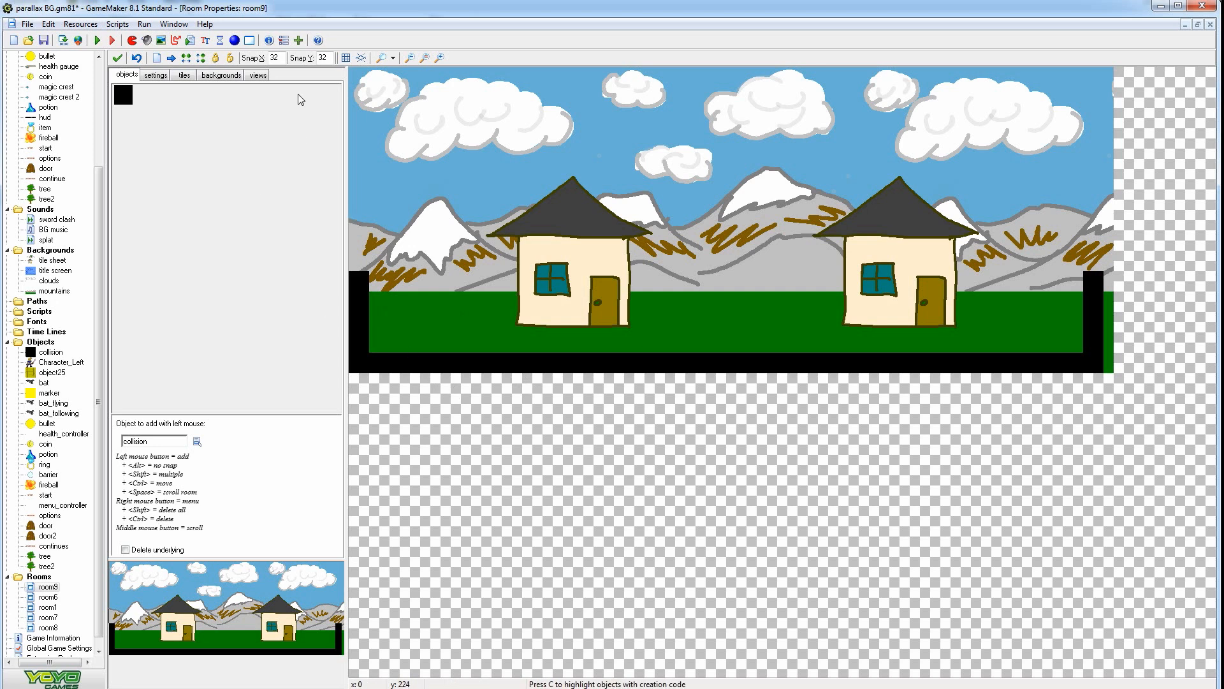
pyautogui.click(391, 59)
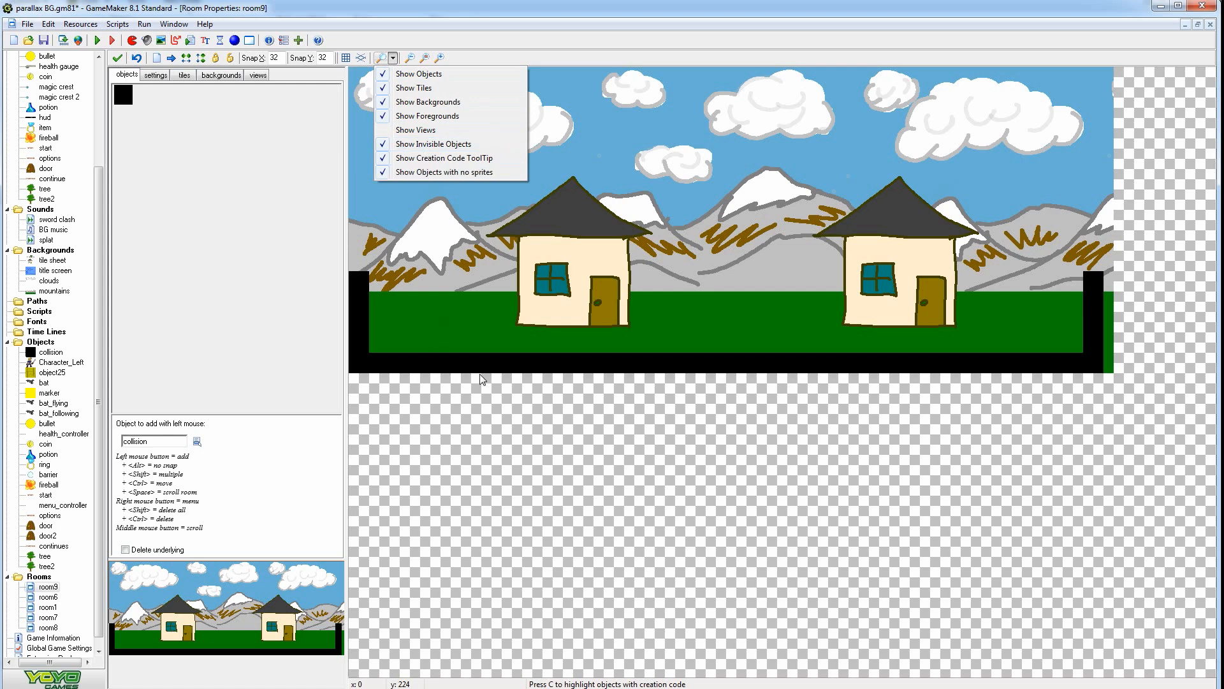
pyautogui.click(410, 144)
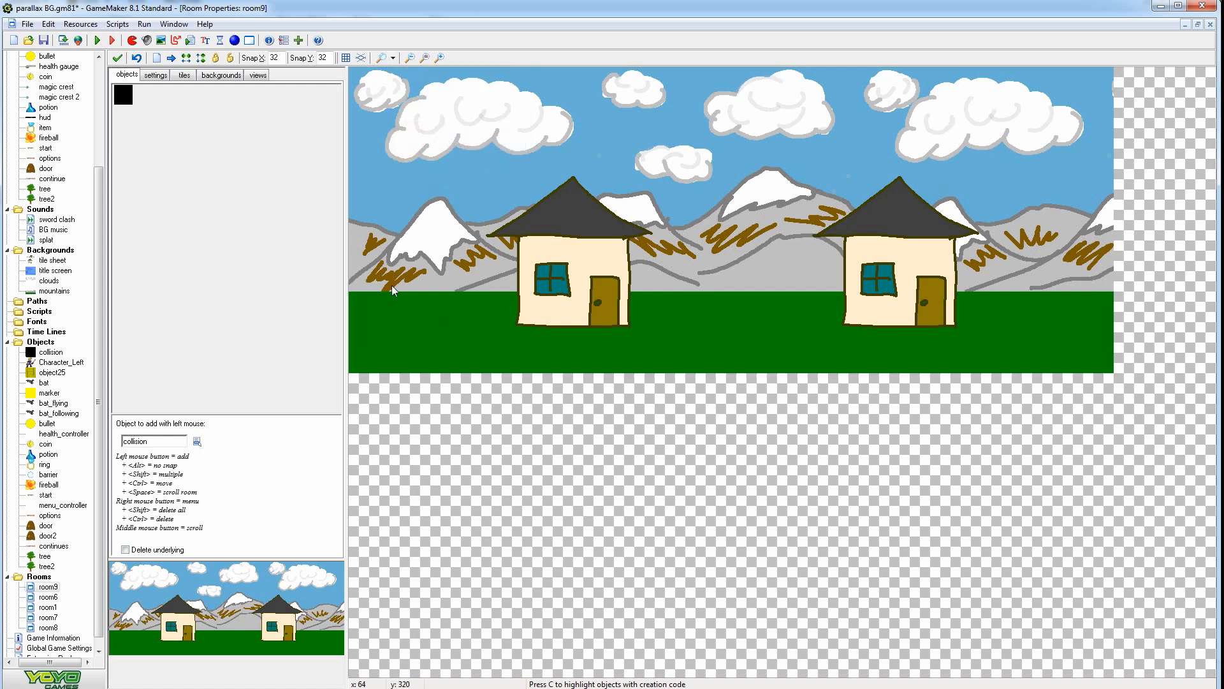
# Show invisible objects again in the room view
pyautogui.click(389, 58)
pyautogui.click(415, 144)
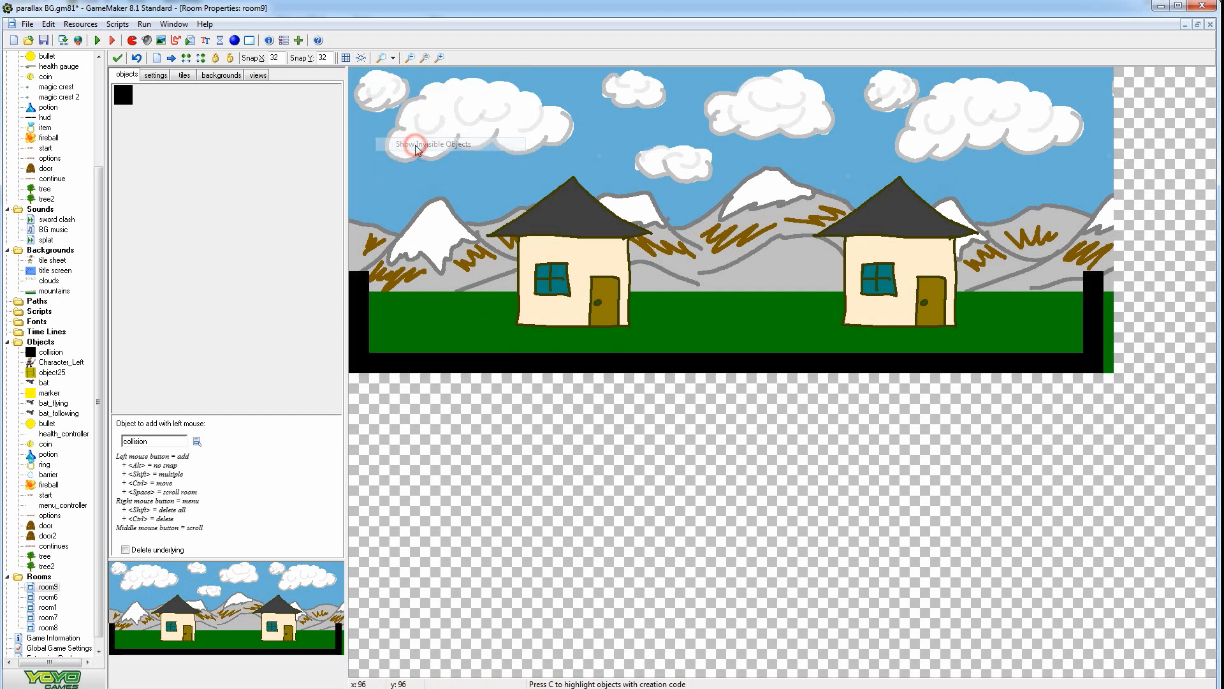
# Switch the display of objects, tiles and backgrounds off and back on, one after another, in the room view
pyautogui.click(392, 58)
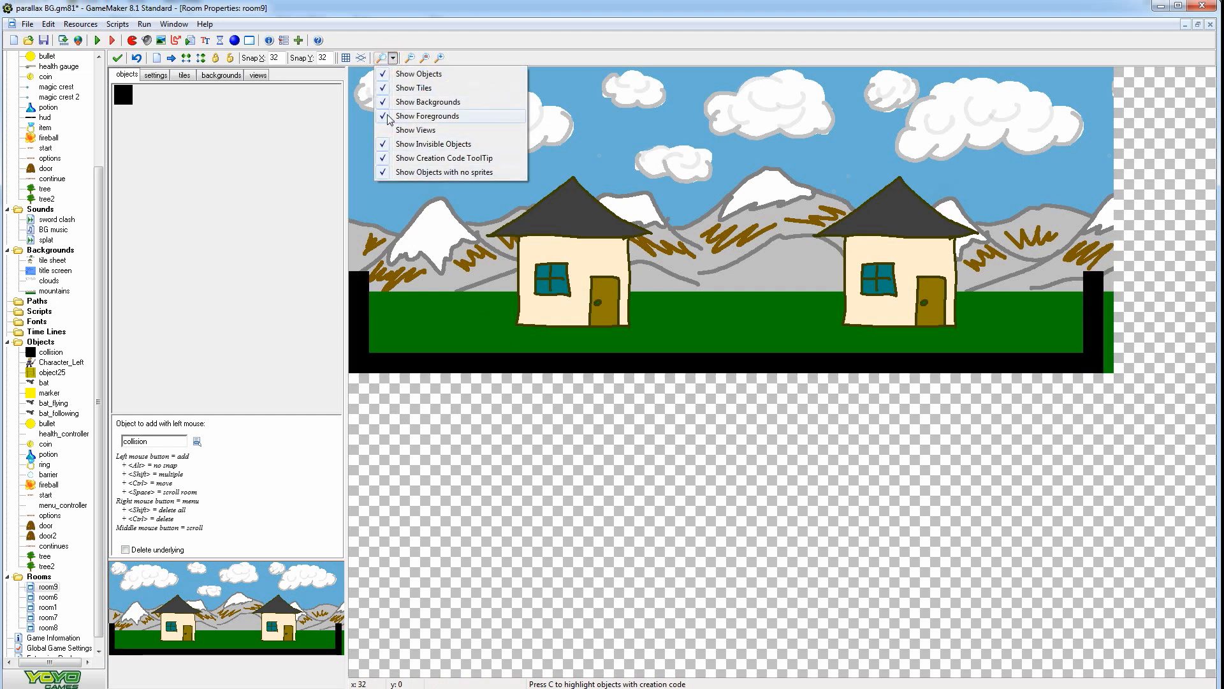
pyautogui.click(401, 74)
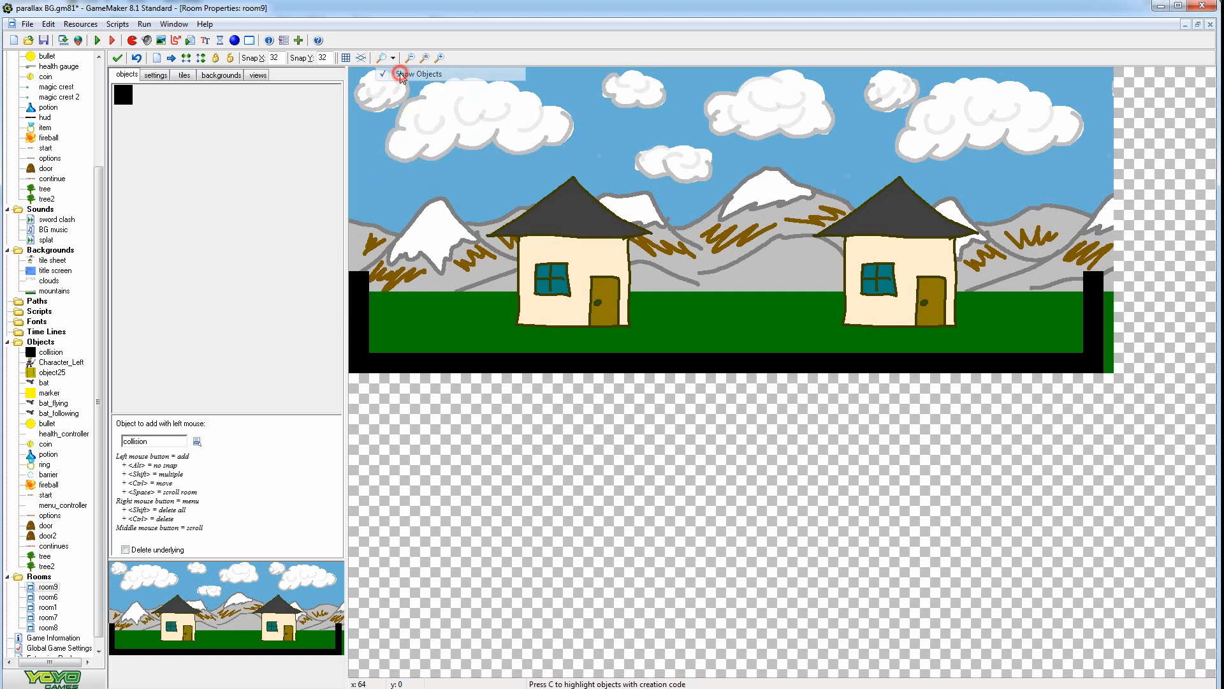
pyautogui.click(392, 57)
pyautogui.click(404, 74)
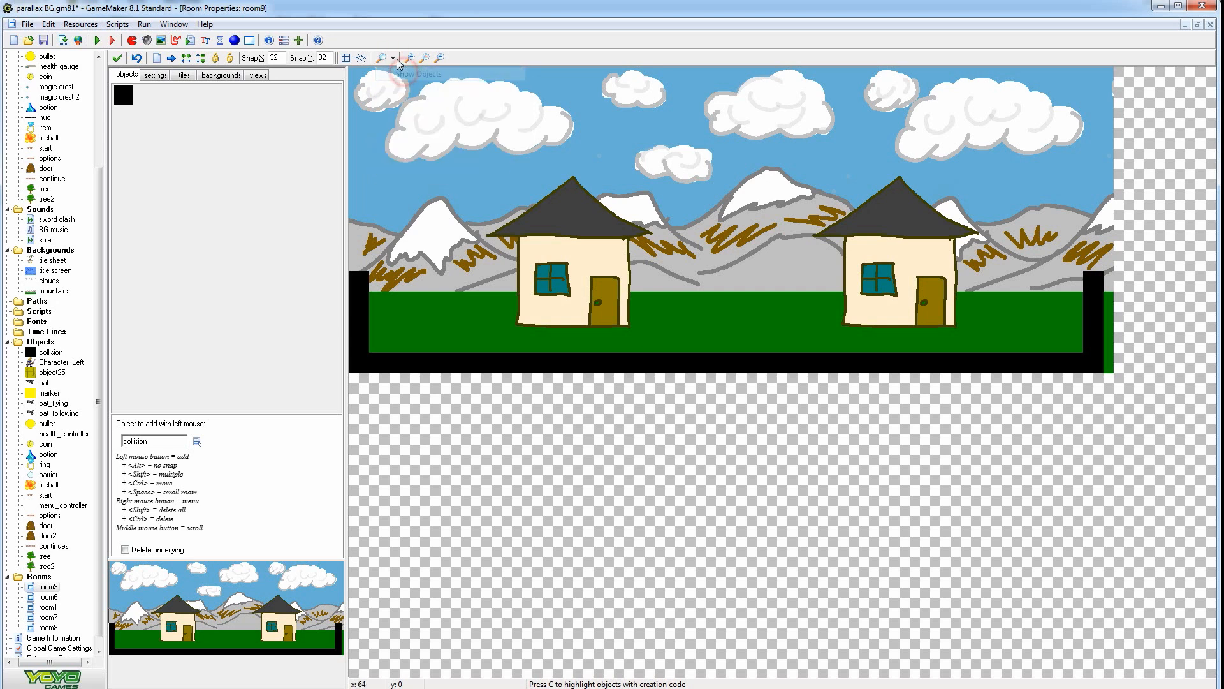
pyautogui.click(392, 57)
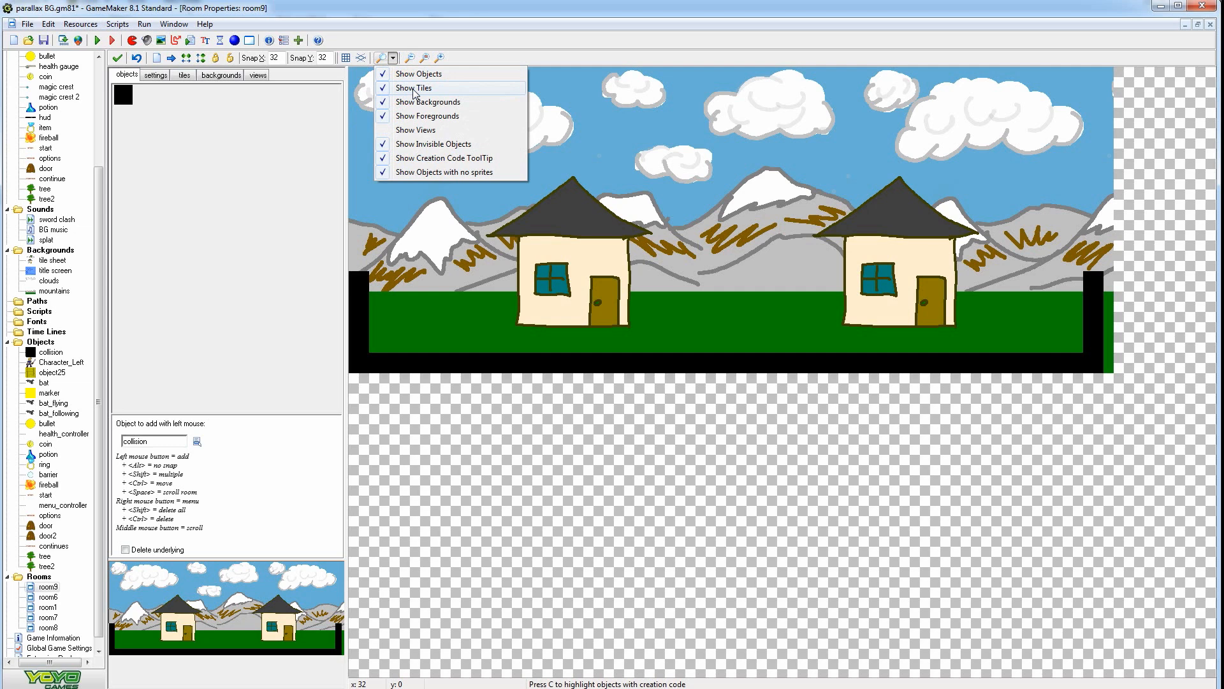
pyautogui.click(414, 89)
pyautogui.click(393, 57)
pyautogui.click(408, 88)
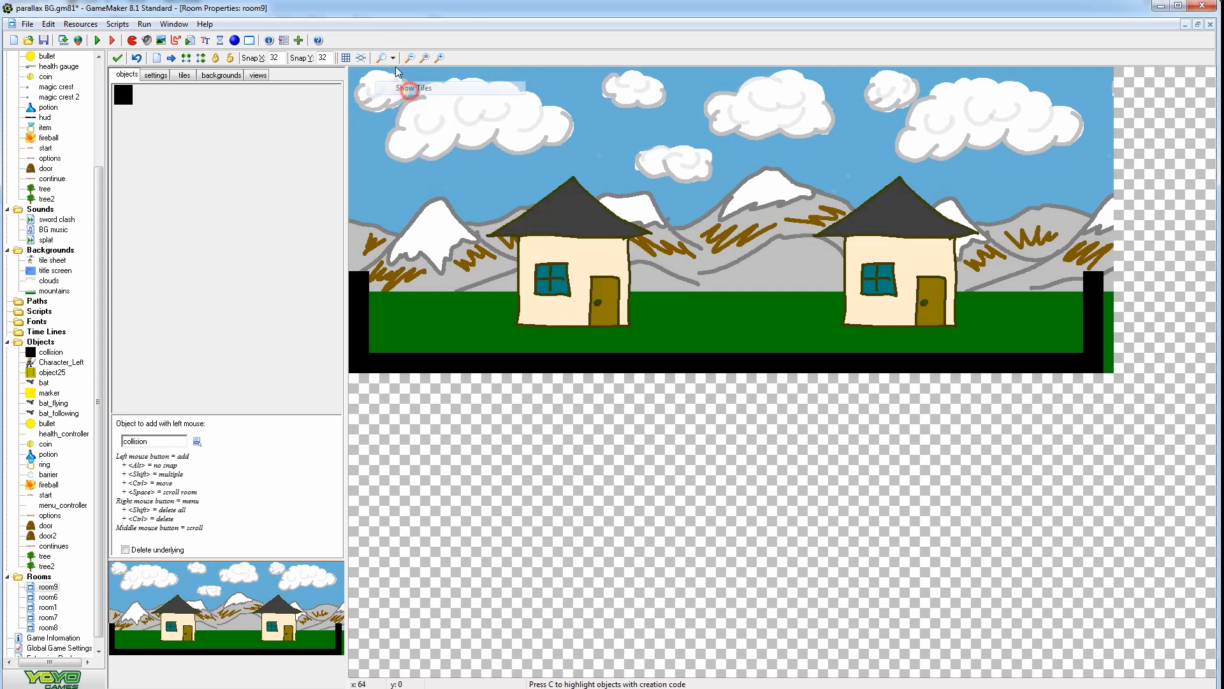
pyautogui.click(392, 57)
pyautogui.click(409, 103)
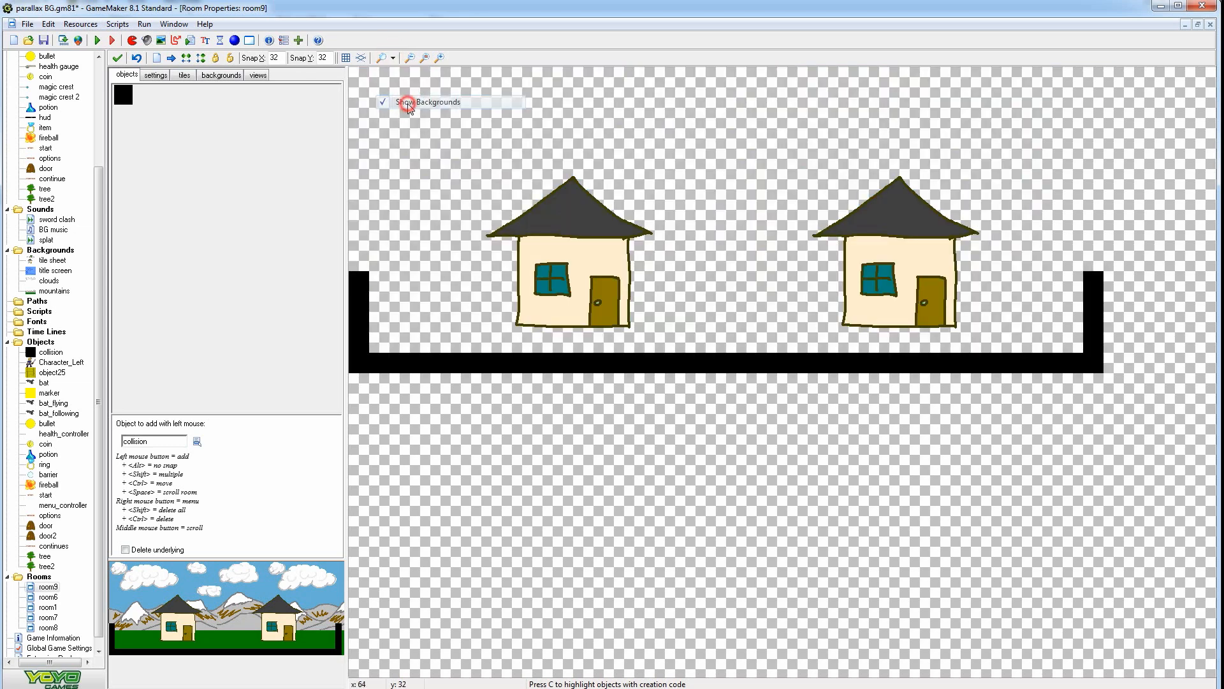
pyautogui.click(393, 57)
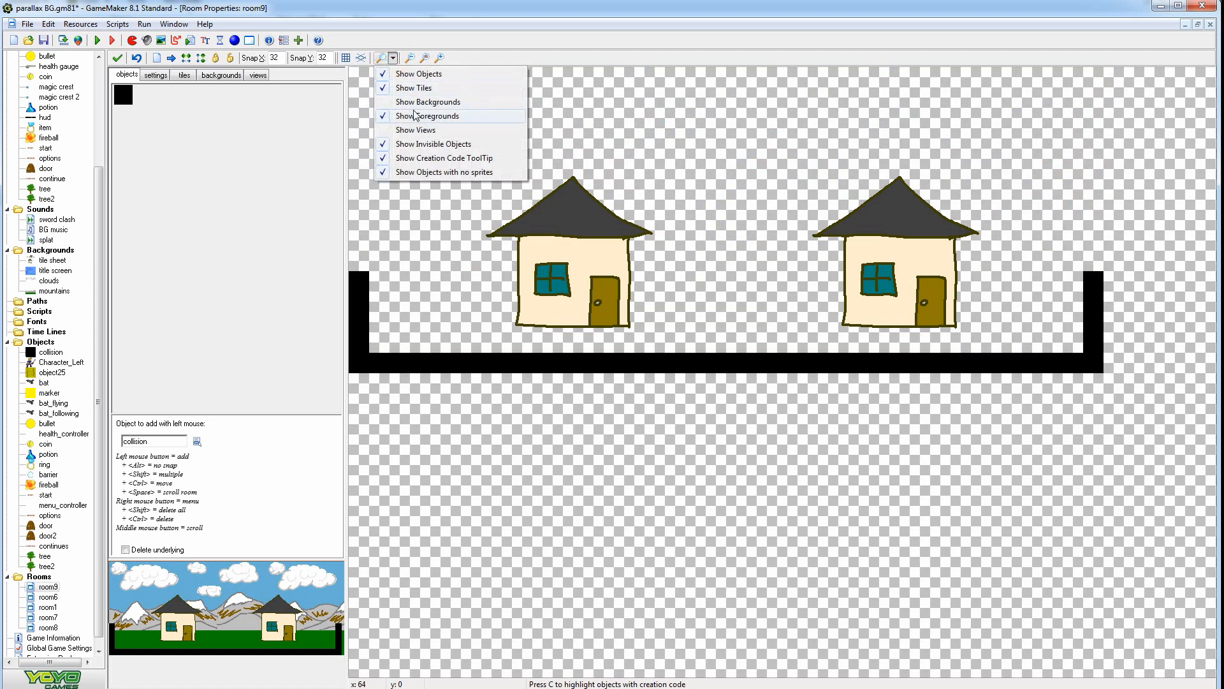
pyautogui.click(408, 102)
pyautogui.click(393, 57)
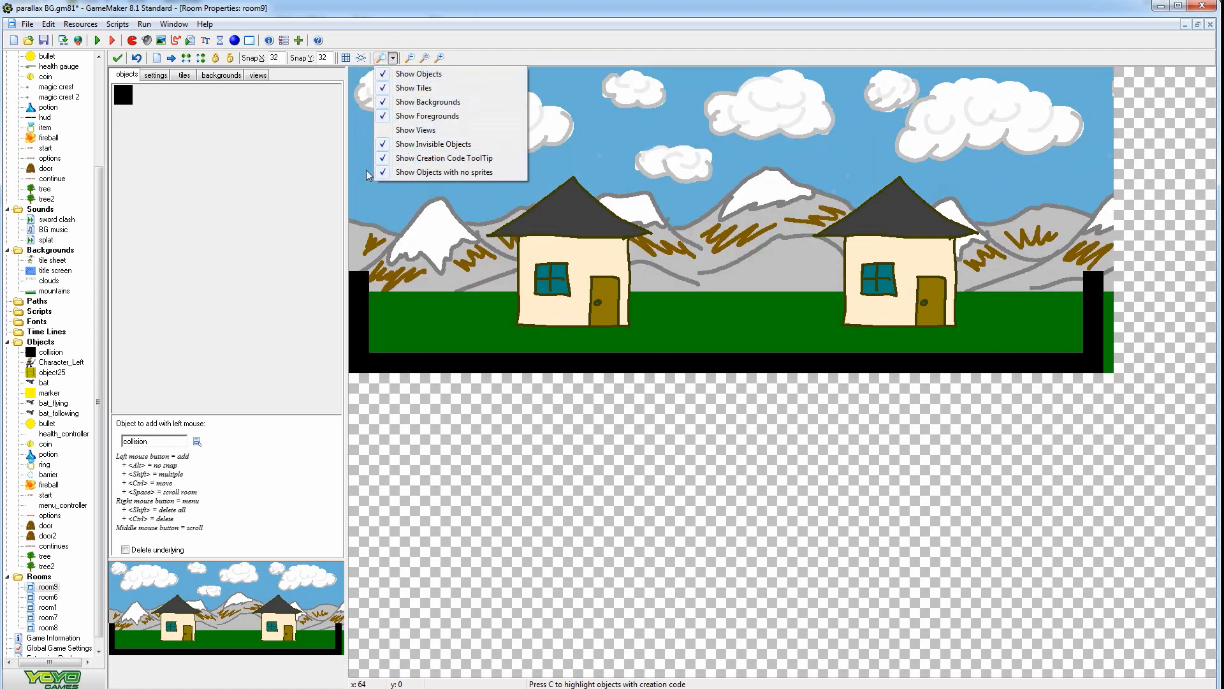
# Place a single Character_Left object on the grass between the left wall and the first house, with its feet just above the floor
pyautogui.click(218, 153)
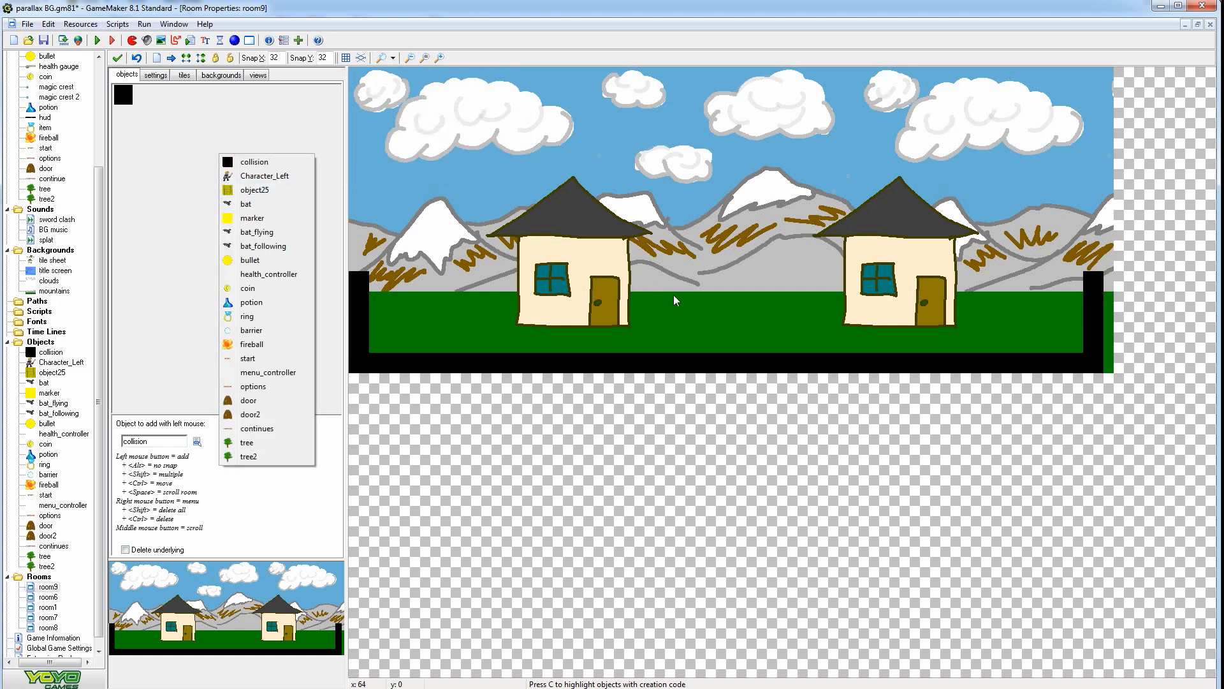
pyautogui.click(263, 178)
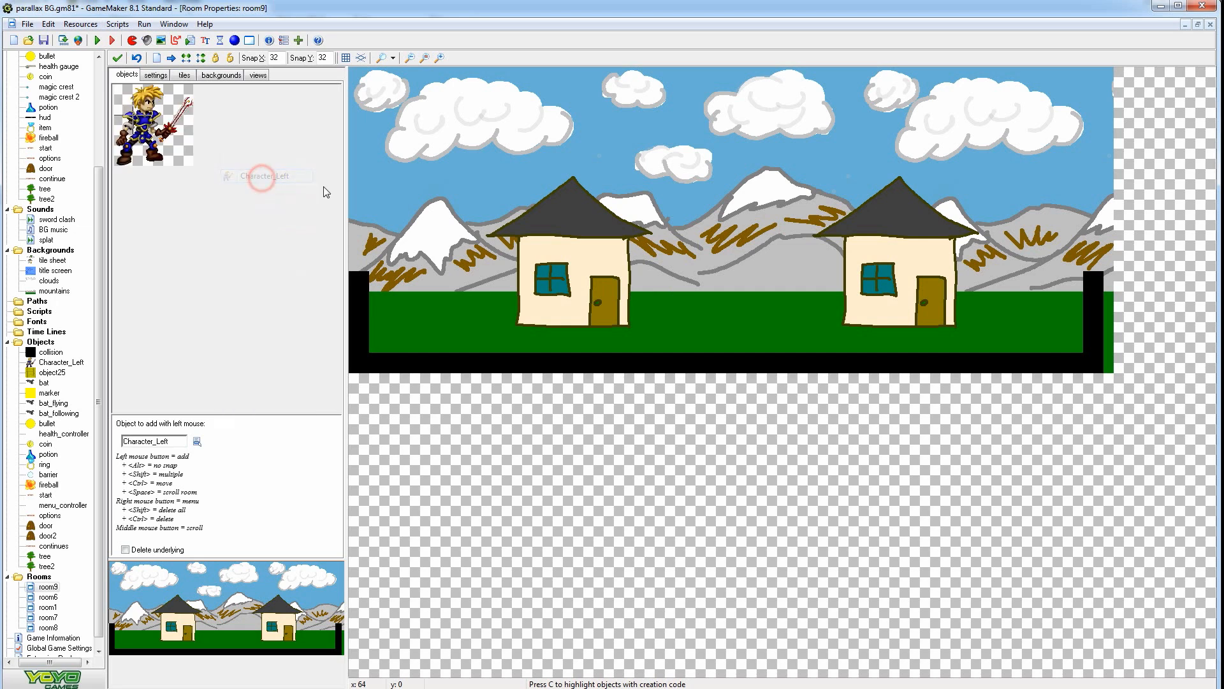
pyautogui.click(696, 273)
pyautogui.keyDown('ctrl'); pyautogui.moveTo(696, 285); pyautogui.dragTo(458, 296); pyautogui.keyUp('ctrl')
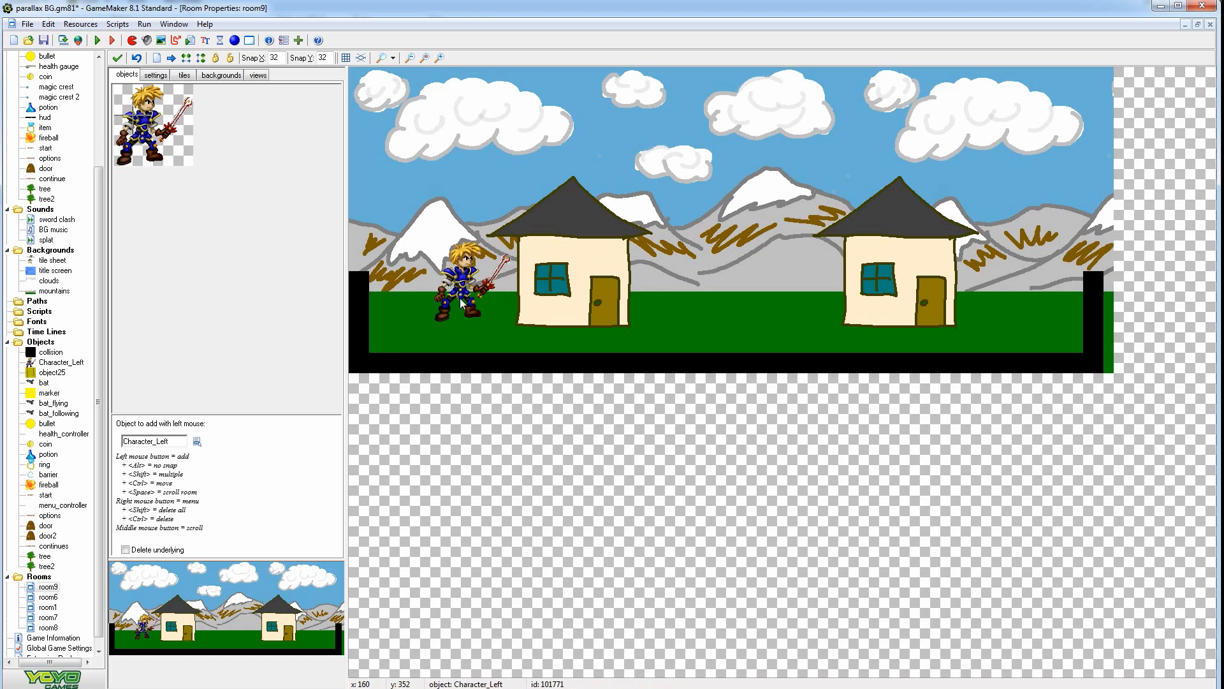
pyautogui.keyDown('ctrl'); pyautogui.rightClick(460, 311); pyautogui.keyUp('ctrl')
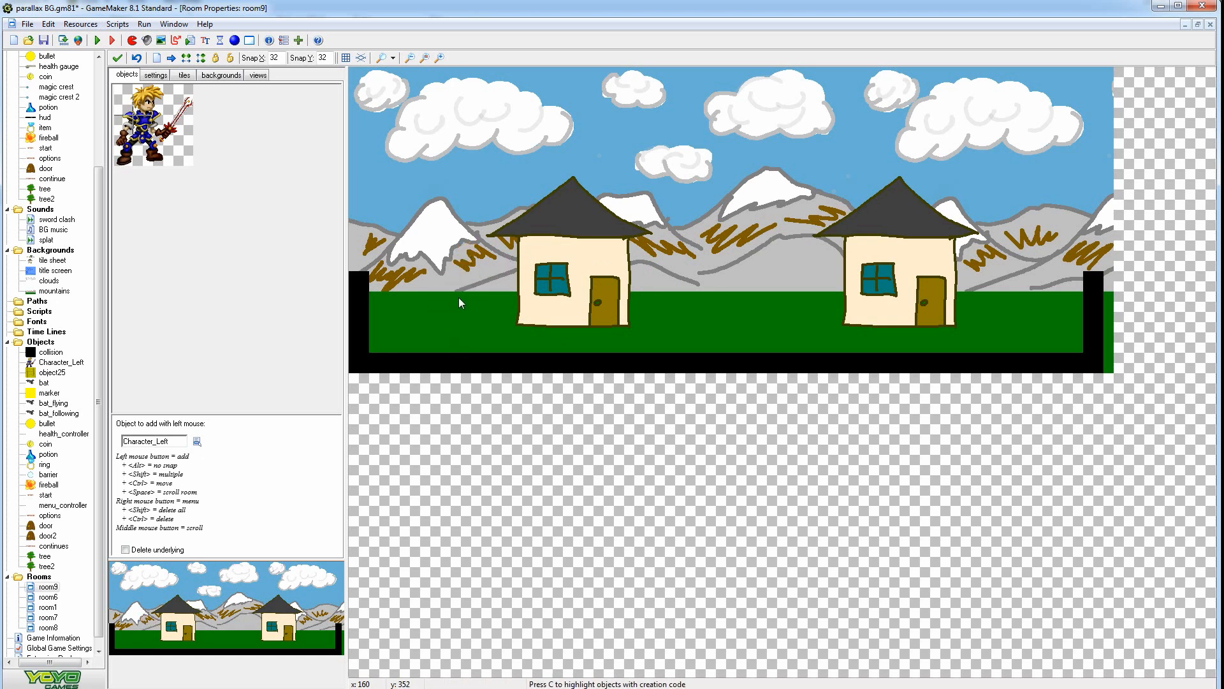
pyautogui.click(459, 297)
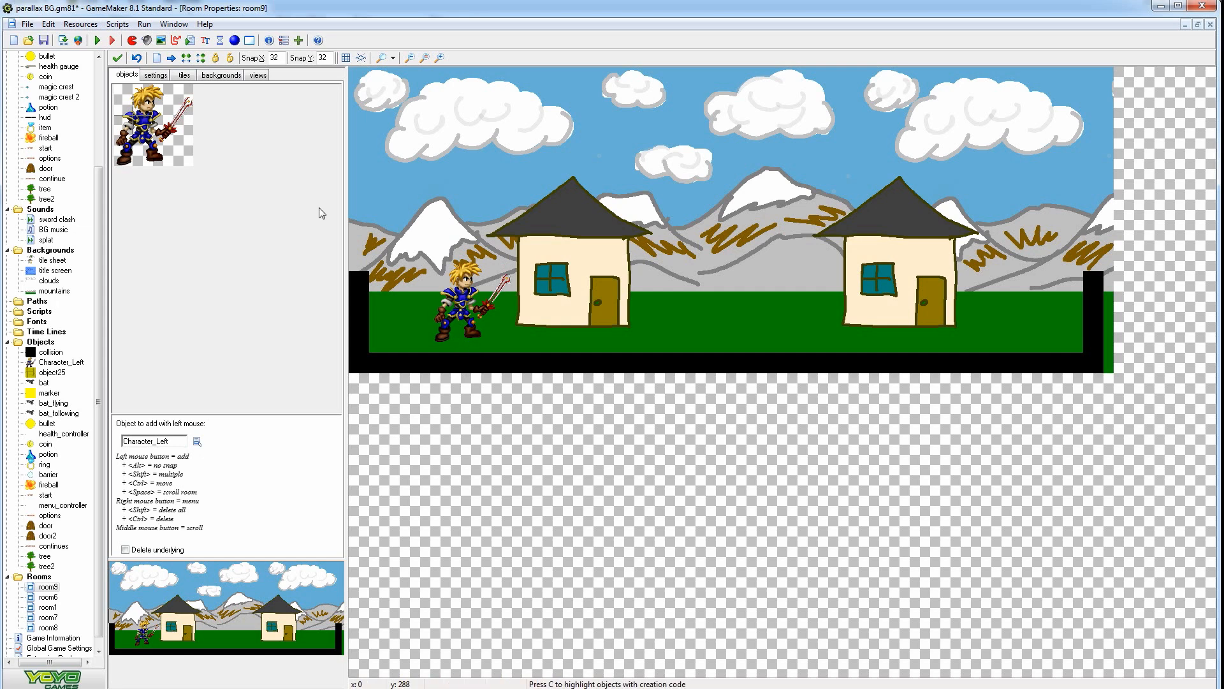
# Run the game, walk the character back and forth past both houses to check the parallax scrolling, and quit the game
pyautogui.click(97, 40)
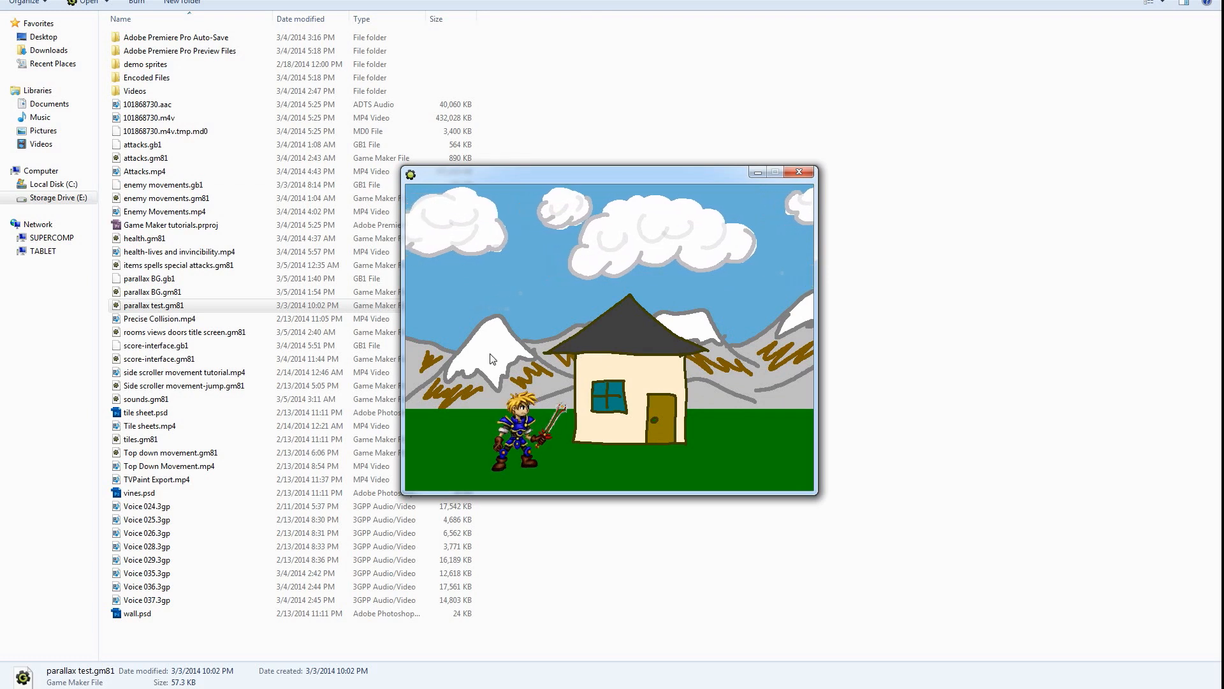
pyautogui.press('Right')
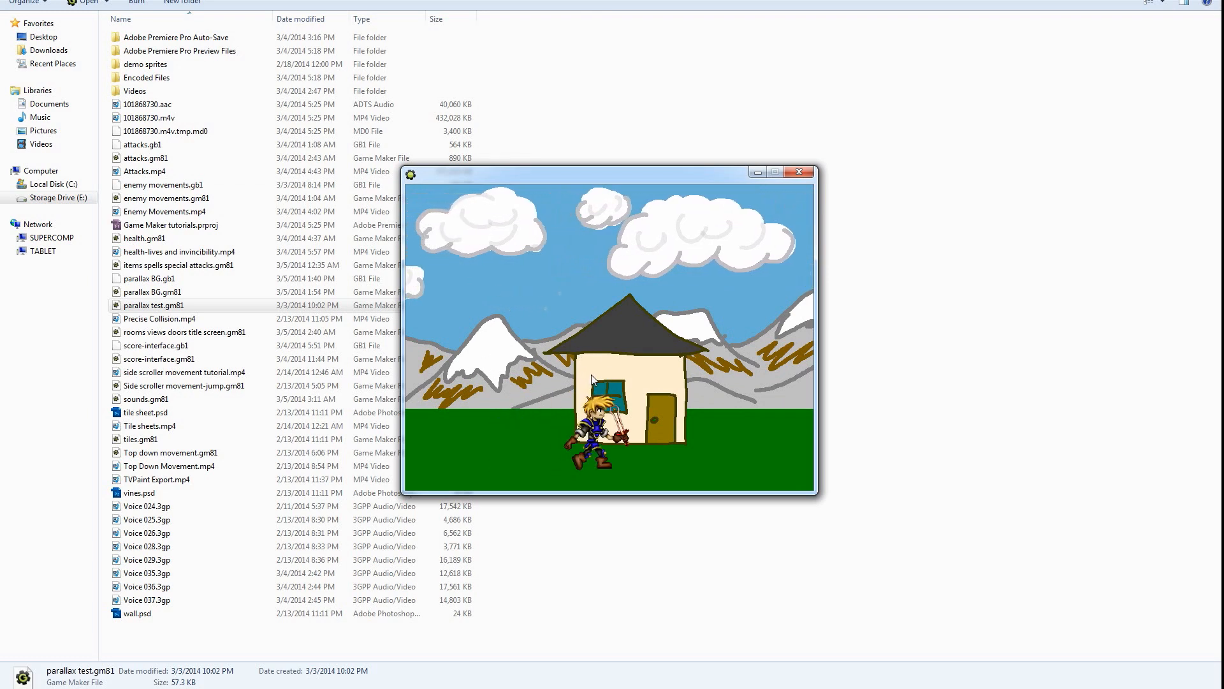
pyautogui.press('Left')
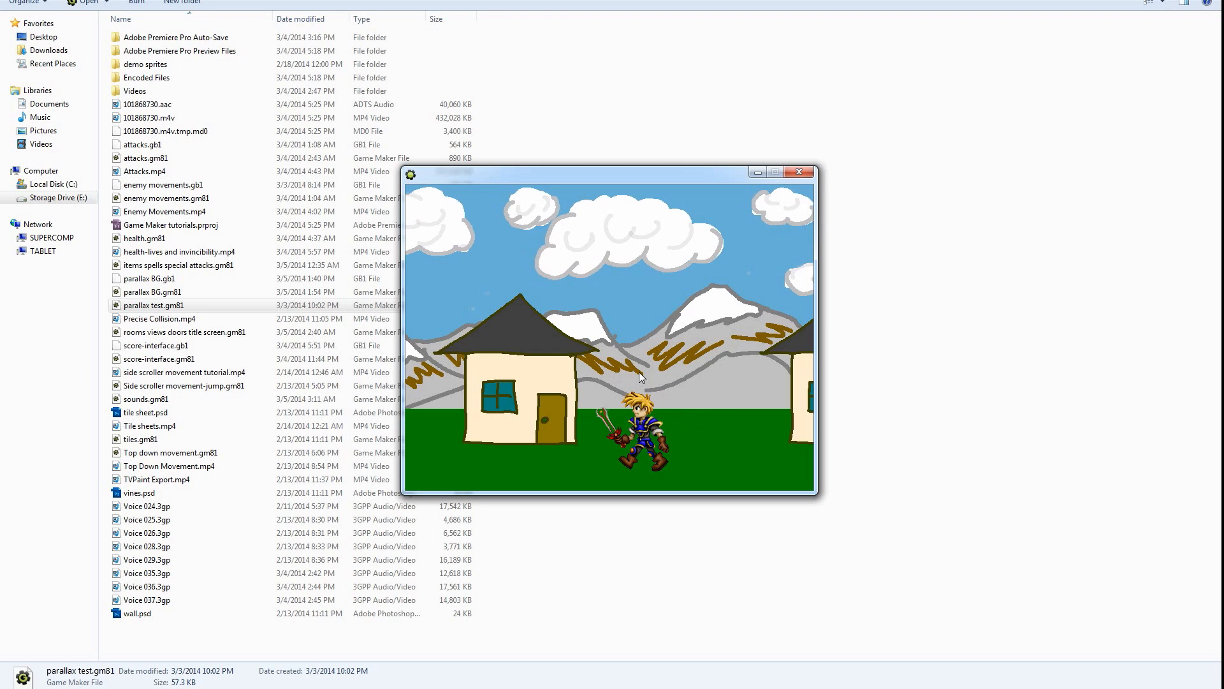
pyautogui.press('Right')
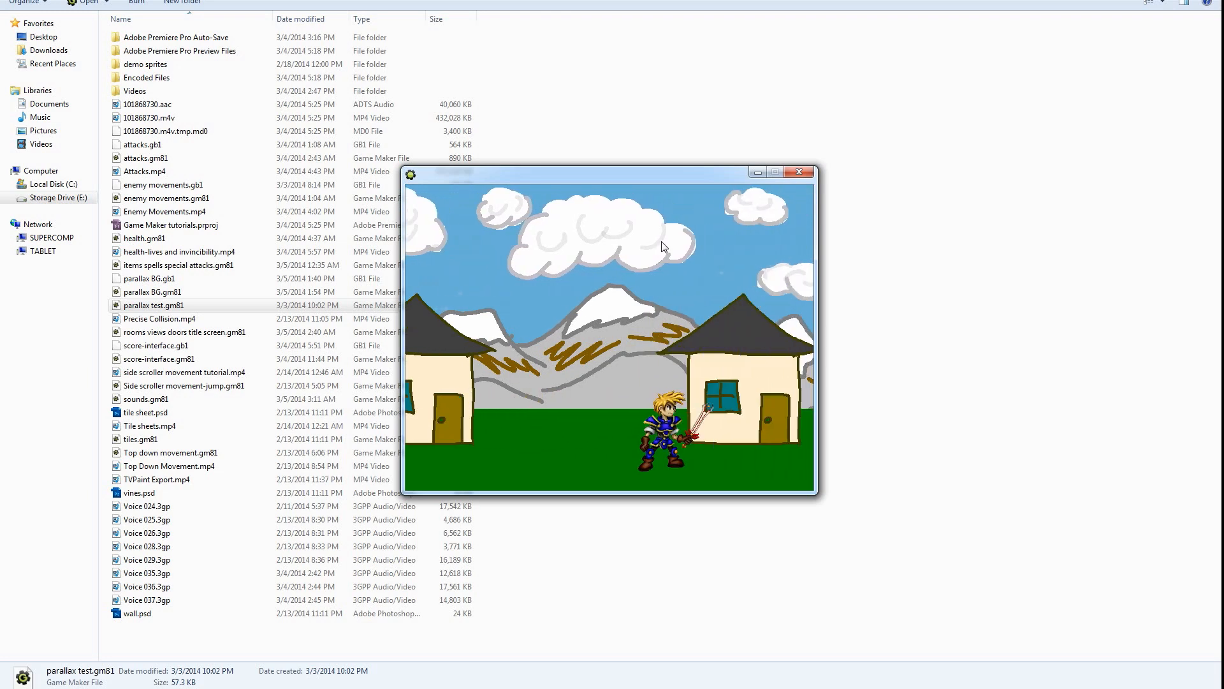
pyautogui.press('Right')
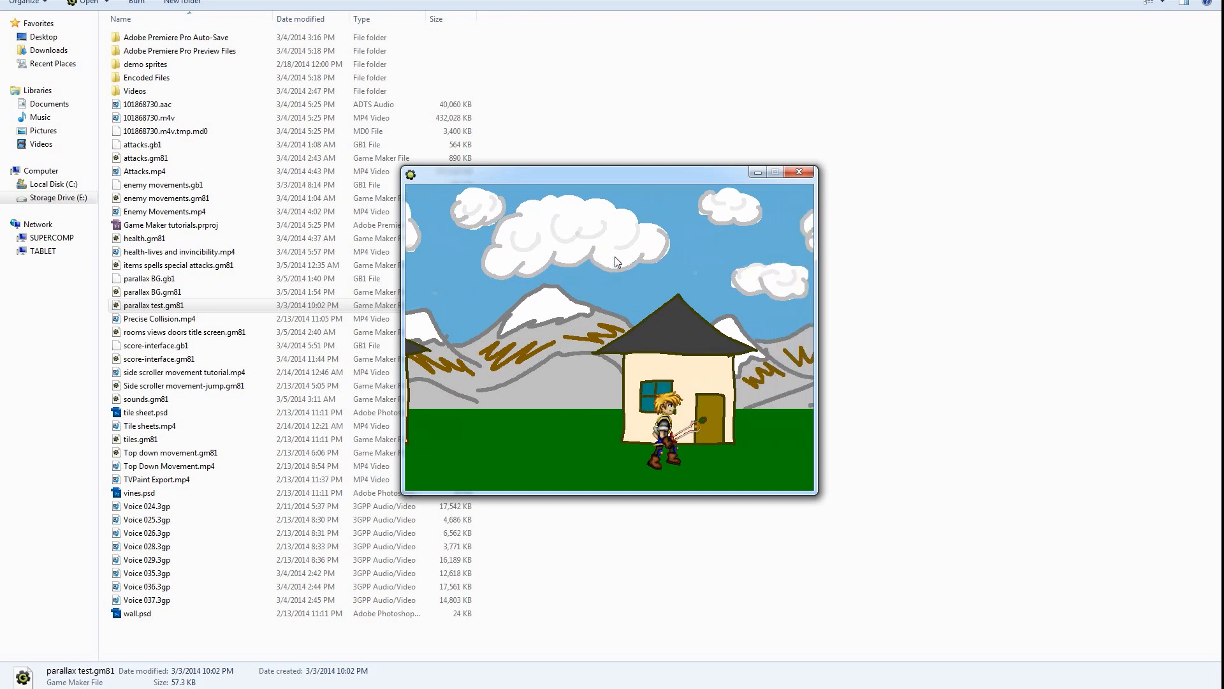
pyautogui.press('Left')
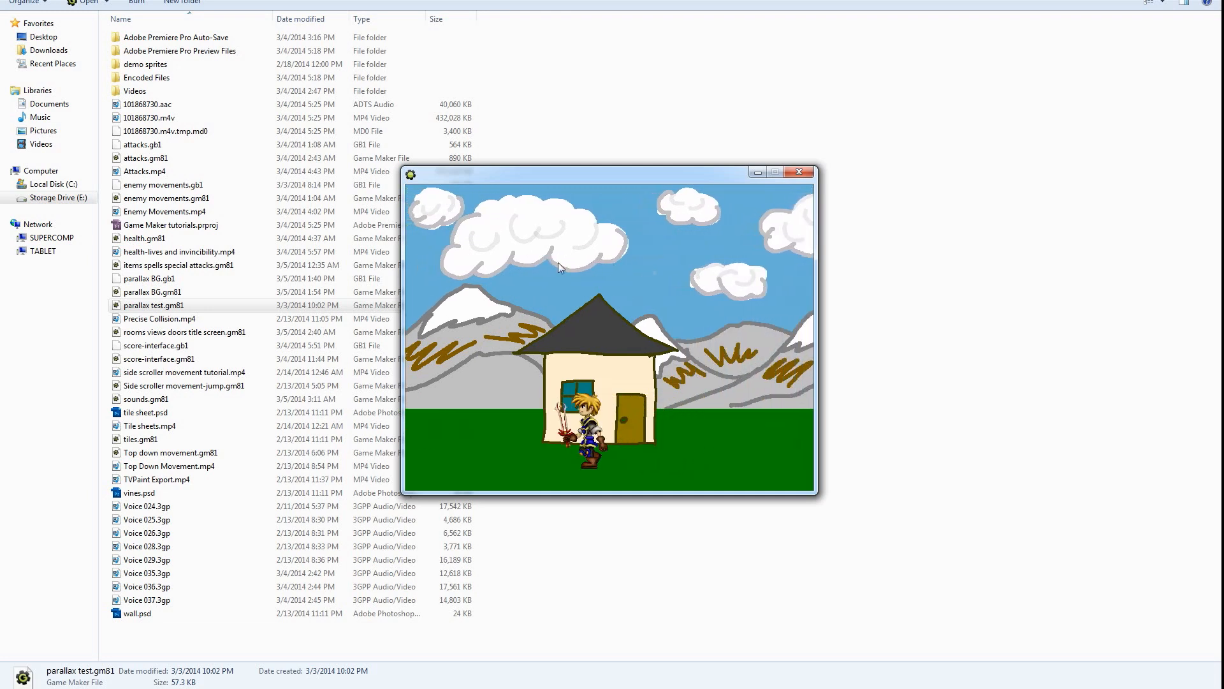
pyautogui.press('Right')
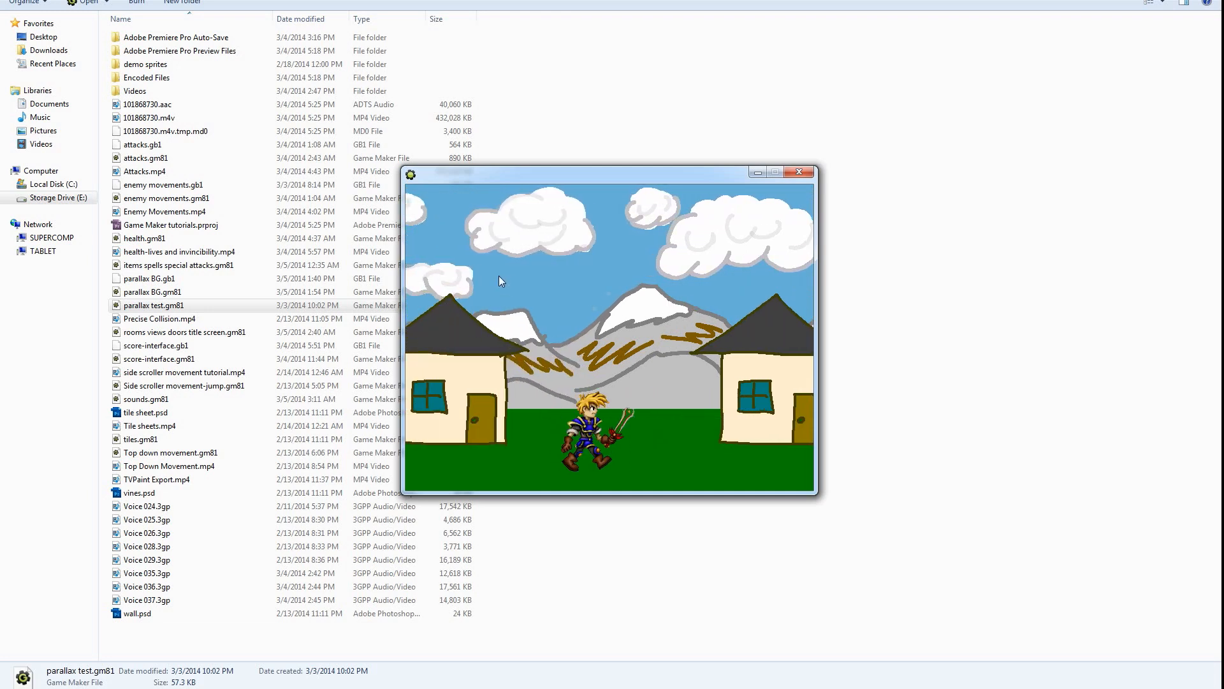
pyautogui.press('Left')
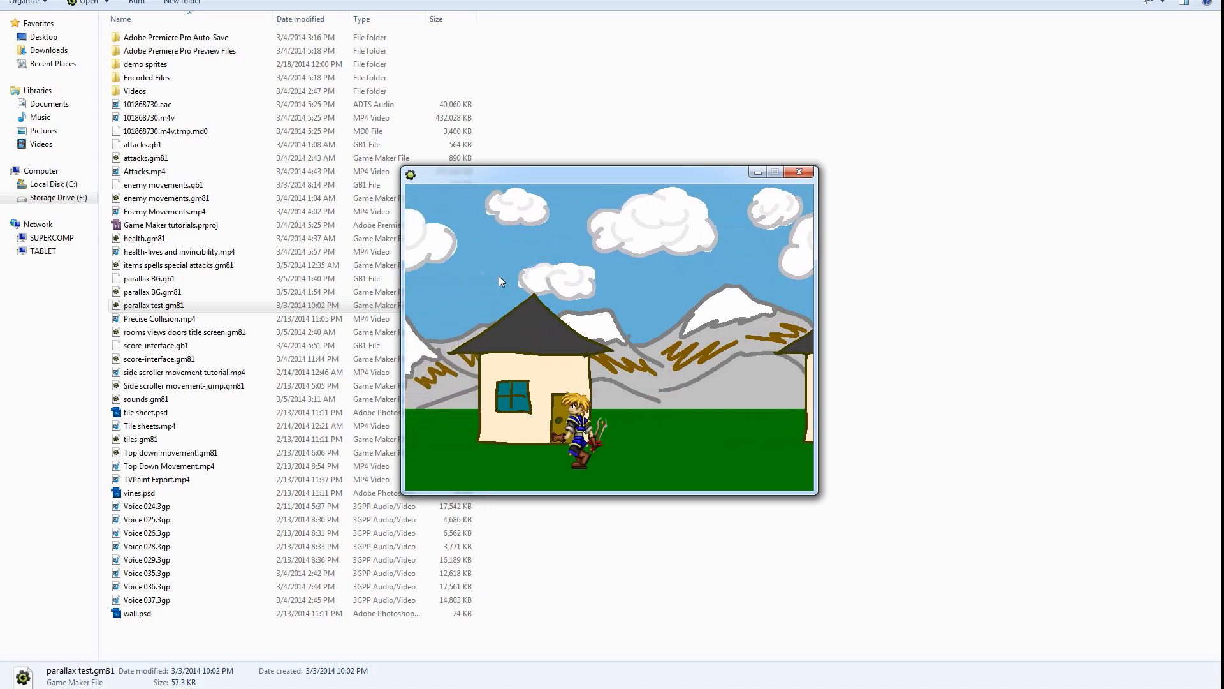
pyautogui.press('Escape')
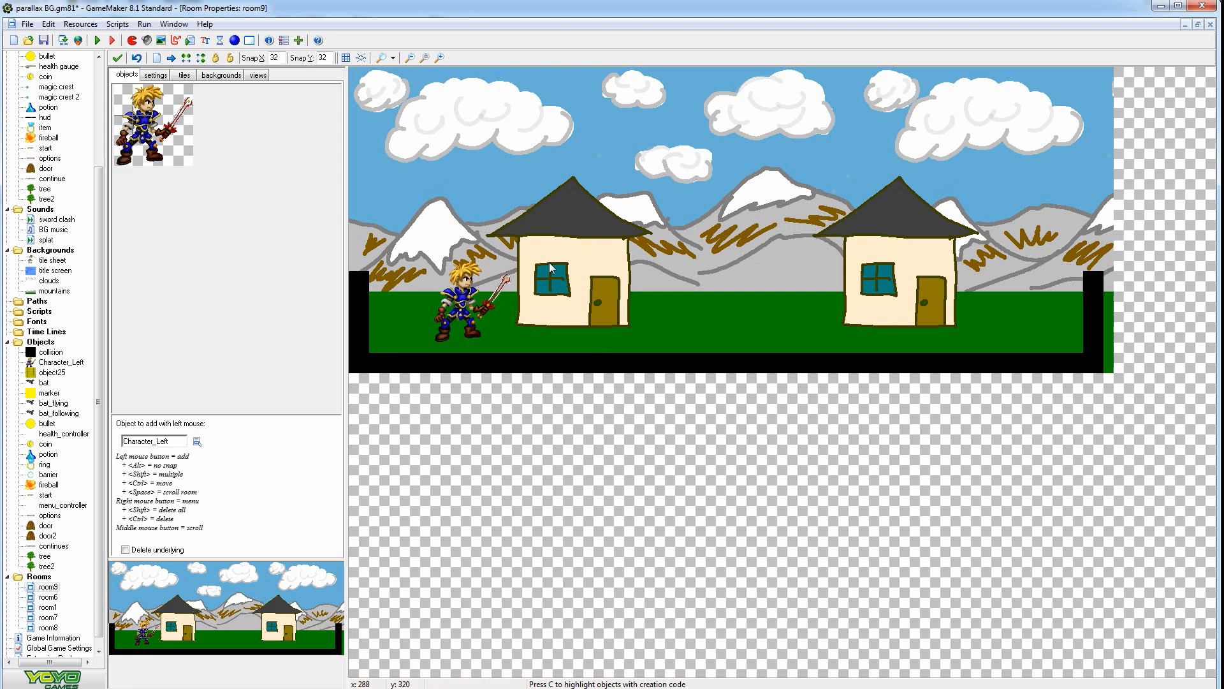
# Delete both house tiles and place them again one grid step lower, just above the collision floor
pyautogui.click(185, 75)
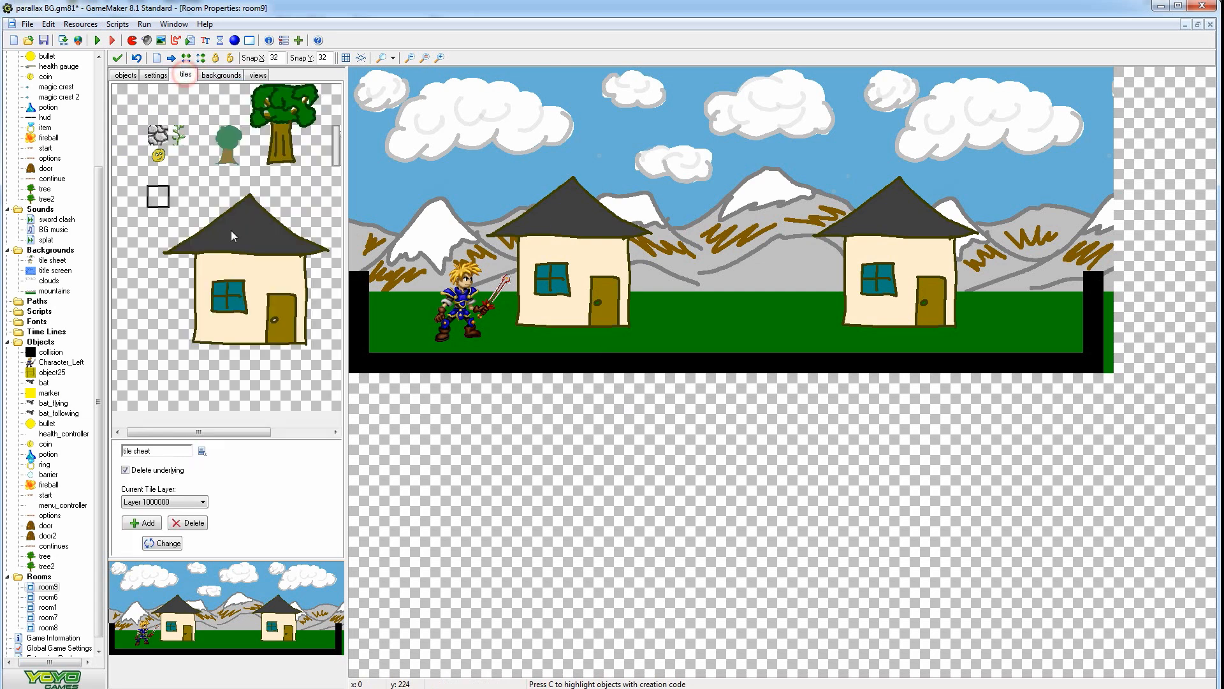
pyautogui.rightClick(549, 244)
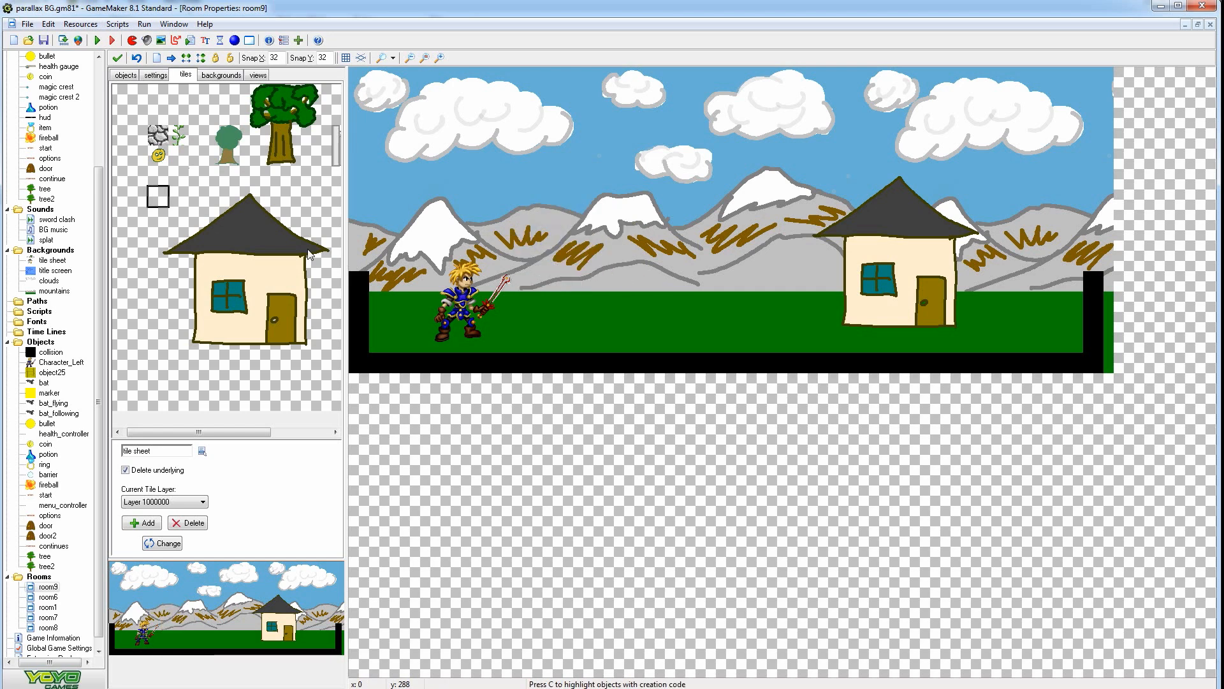
pyautogui.moveTo(161, 195); pyautogui.dragTo(331, 349)
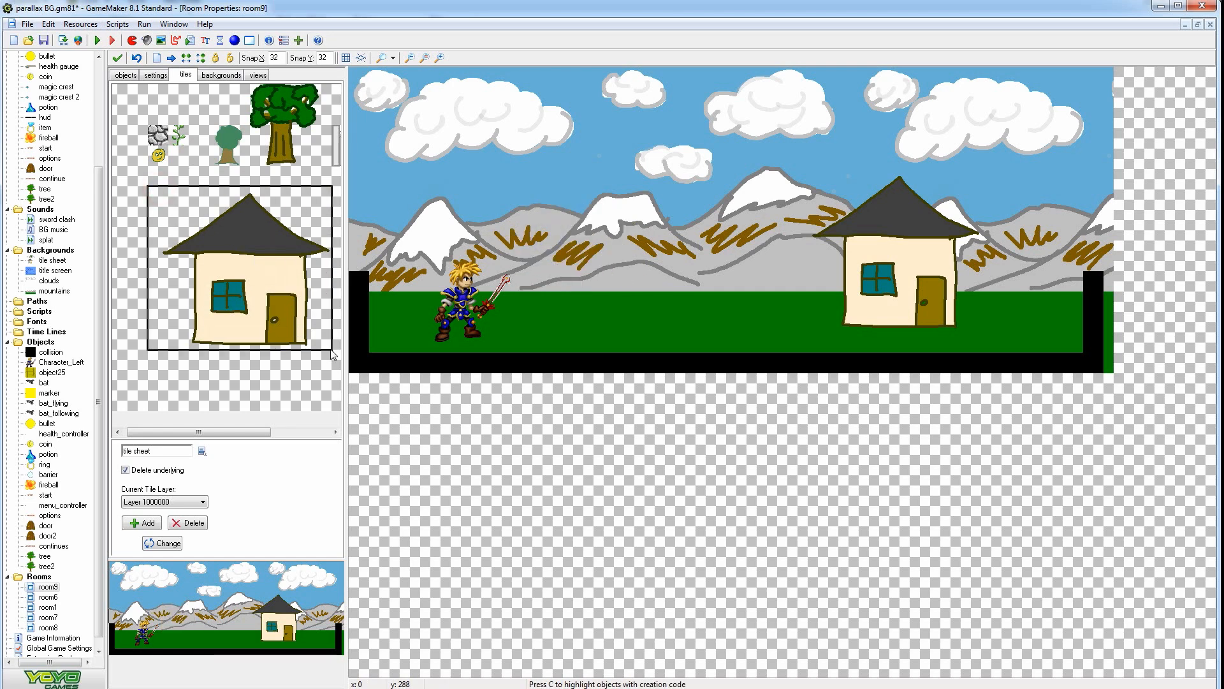
pyautogui.click(559, 227)
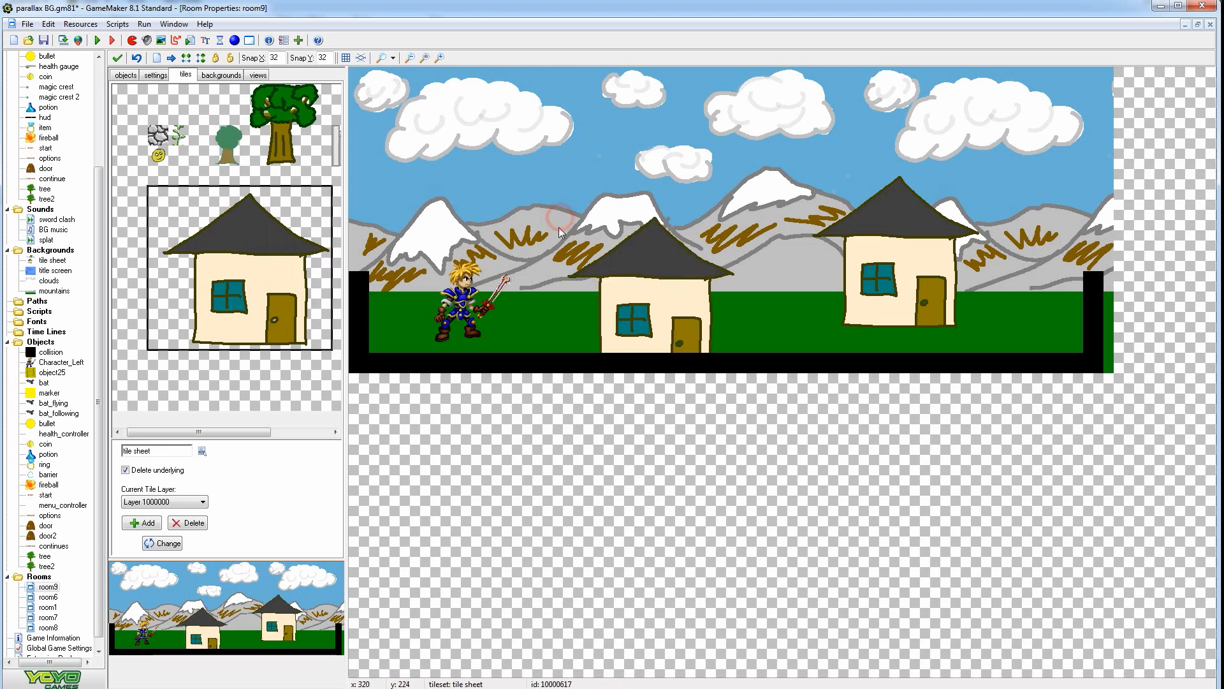
pyautogui.click(500, 195)
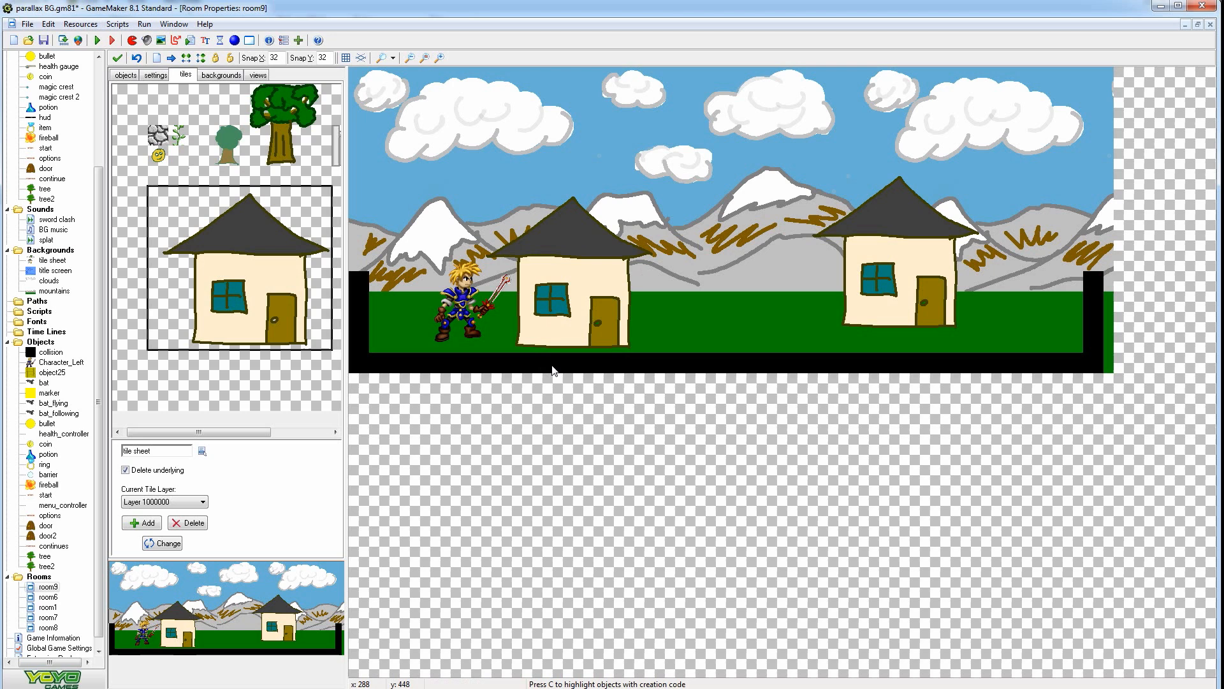
pyautogui.rightClick(894, 247)
pyautogui.moveTo(878, 250); pyautogui.dragTo(818, 207)
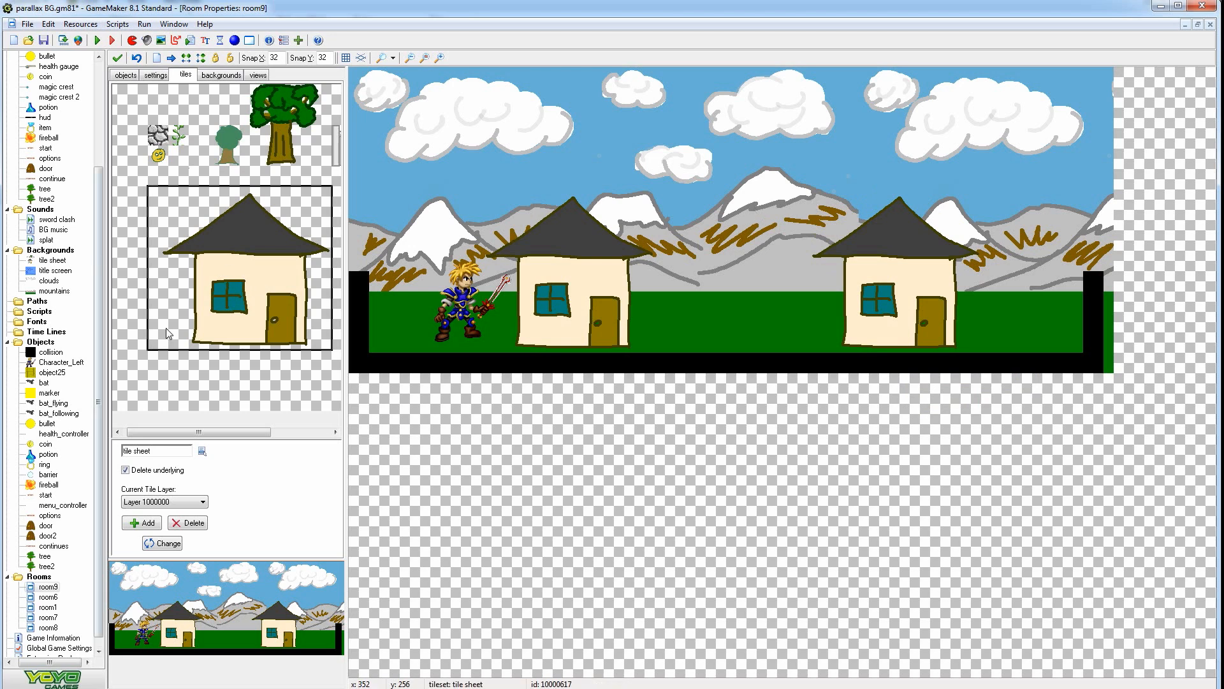
# Place a door2 object on the ground directly against the inner side of the room's right wall
pyautogui.click(126, 75)
pyautogui.click(237, 237)
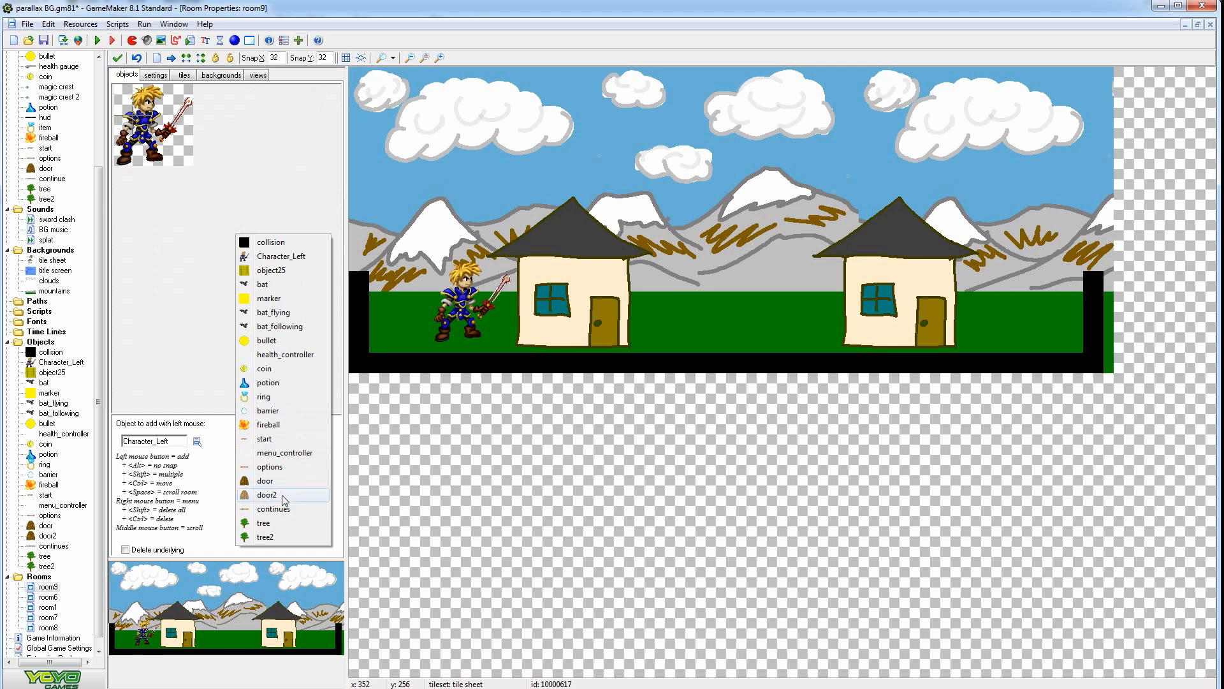
pyautogui.click(268, 495)
pyautogui.moveTo(1113, 282); pyautogui.dragTo(1024, 293)
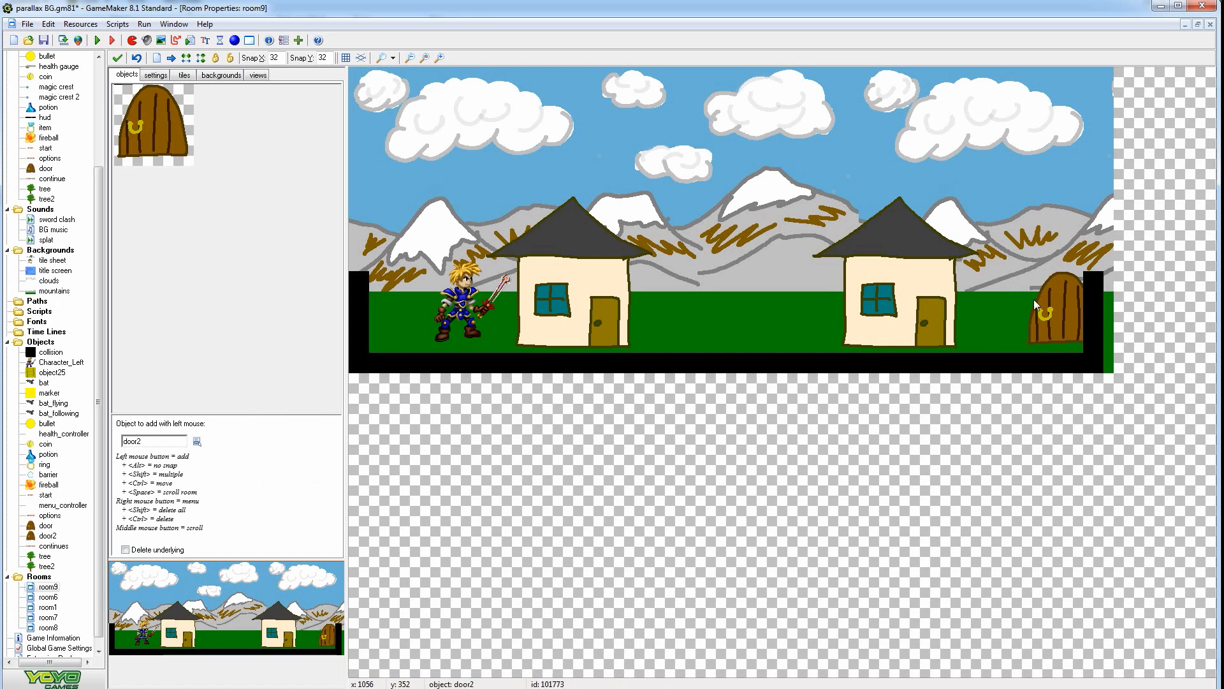
# Place three tree objects in a row: between the houses, beside the character and overlapping the first house
pyautogui.click(301, 258)
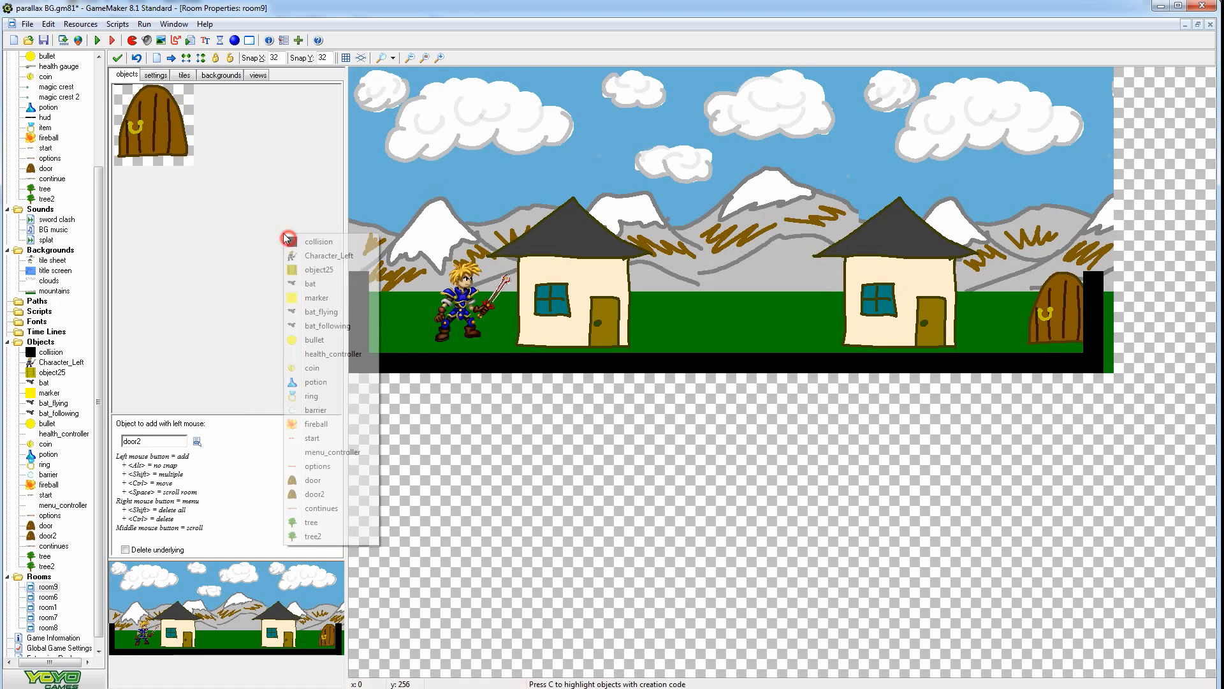
pyautogui.click(329, 529)
pyautogui.moveTo(673, 228); pyautogui.dragTo(664, 185)
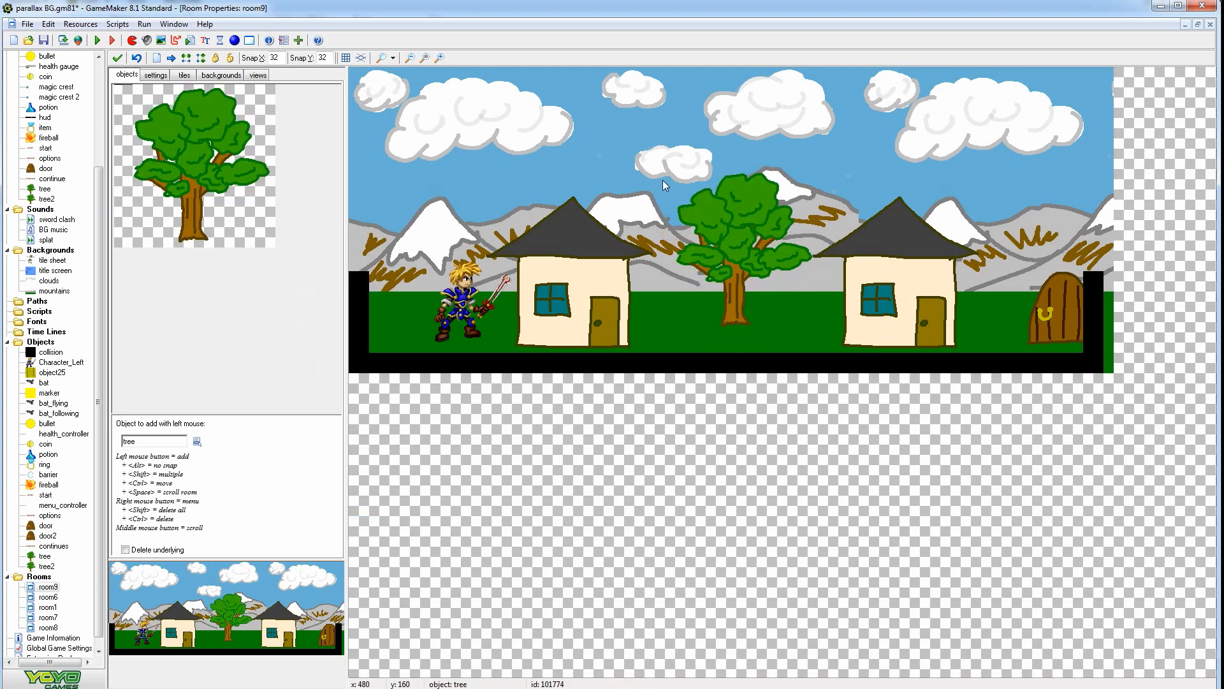
pyautogui.moveTo(424, 191); pyautogui.dragTo(363, 171)
pyautogui.moveTo(581, 153); pyautogui.dragTo(523, 173)
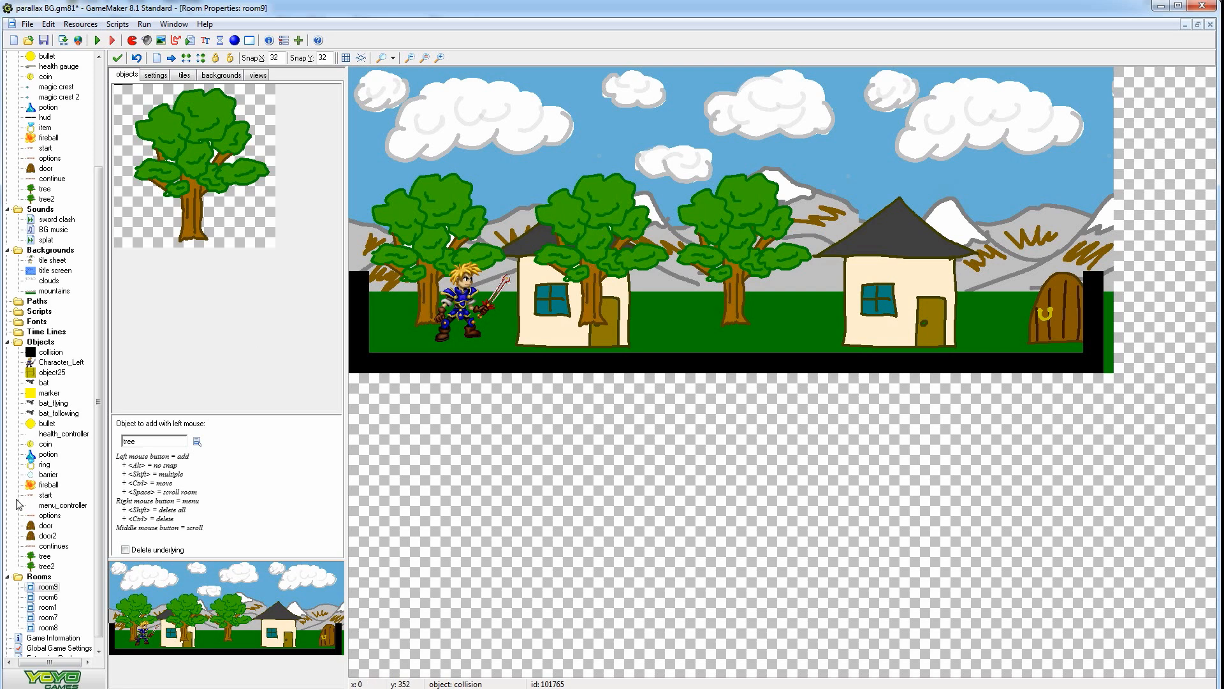
# Look over the tree object's properties, close them and bring up the room's tile settings
pyautogui.doubleClick(44, 556)
pyautogui.doubleClick(156, 141)
pyautogui.click(159, 242)
pyautogui.click(184, 77)
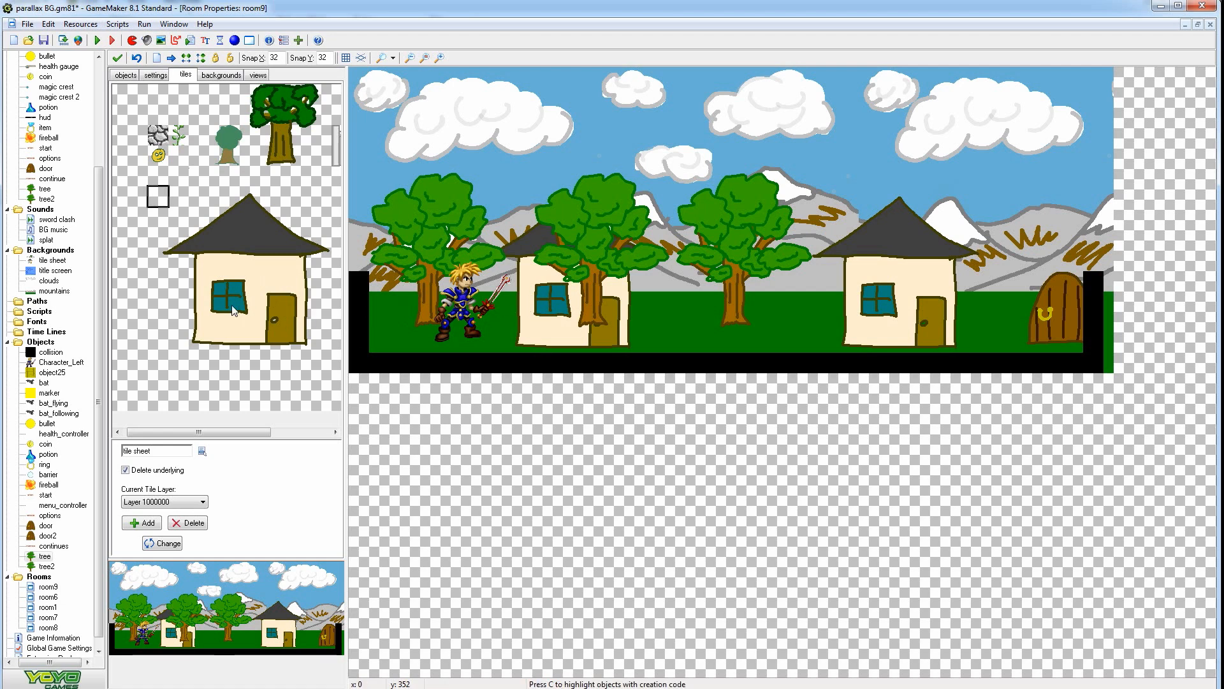
# Add a new tile layer with a depth of 9 to the room
pyautogui.click(158, 502)
pyautogui.click(203, 483)
pyautogui.click(134, 529)
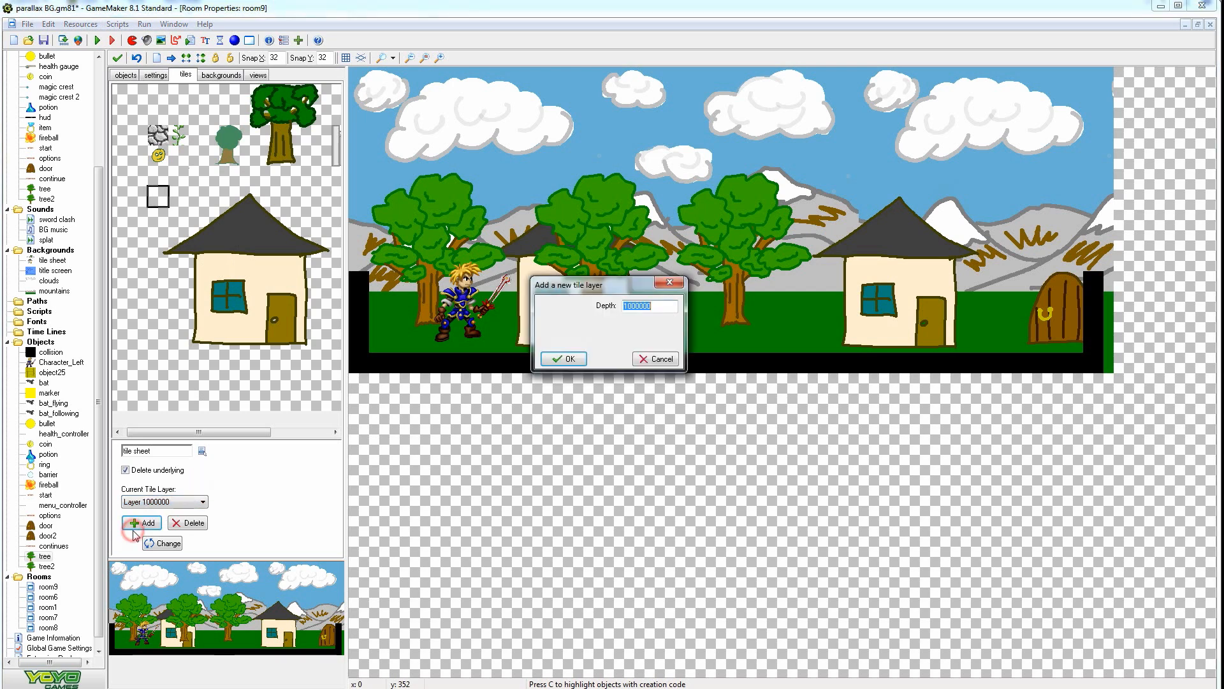
pyautogui.write('0')
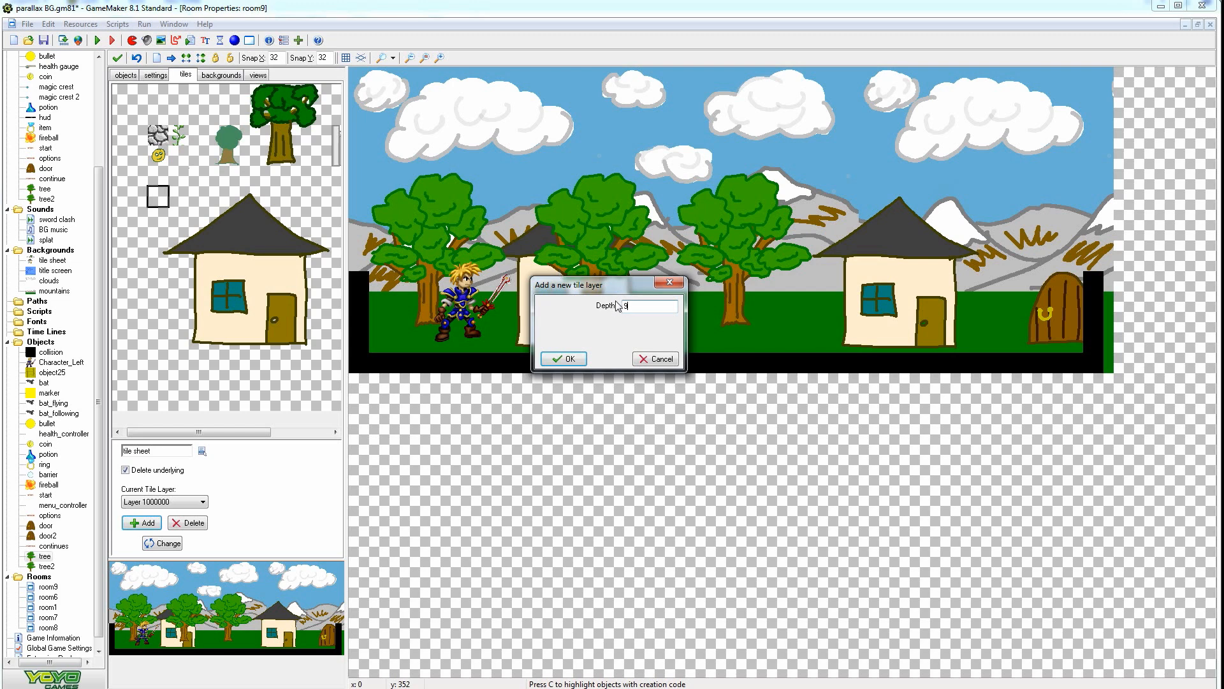
pyautogui.click(571, 360)
pyautogui.click(591, 339)
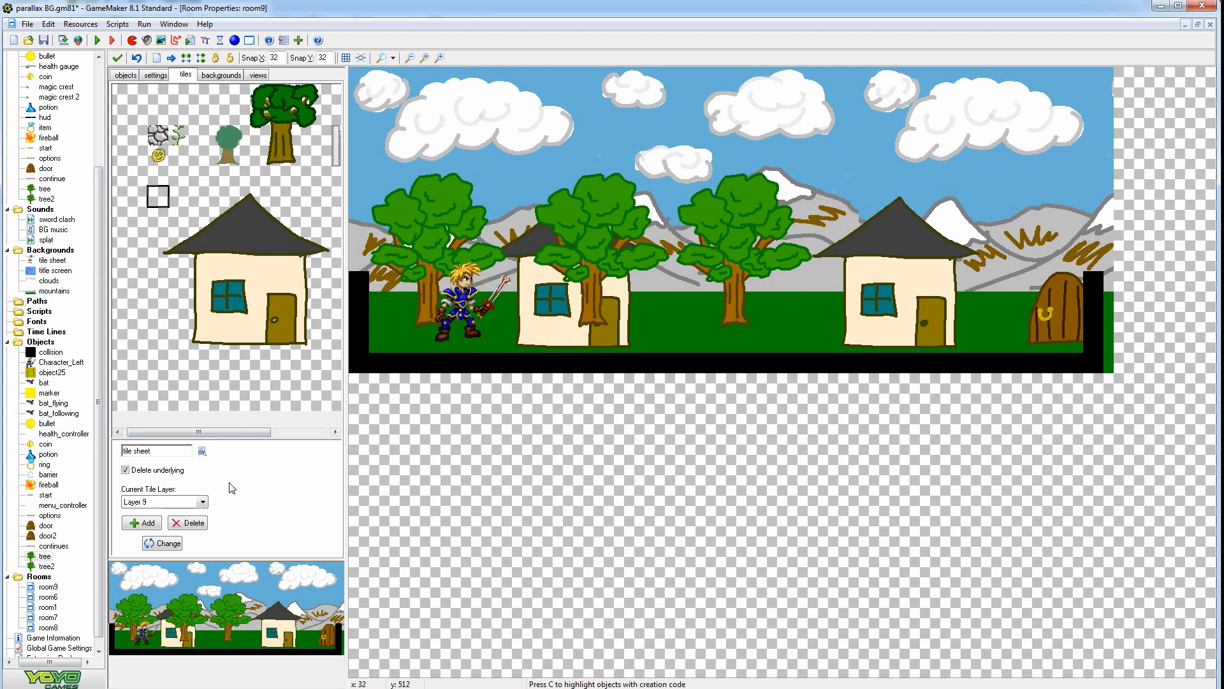
# Make layer 1000000 the current tile layer and delete both house tiles from it
pyautogui.click(201, 502)
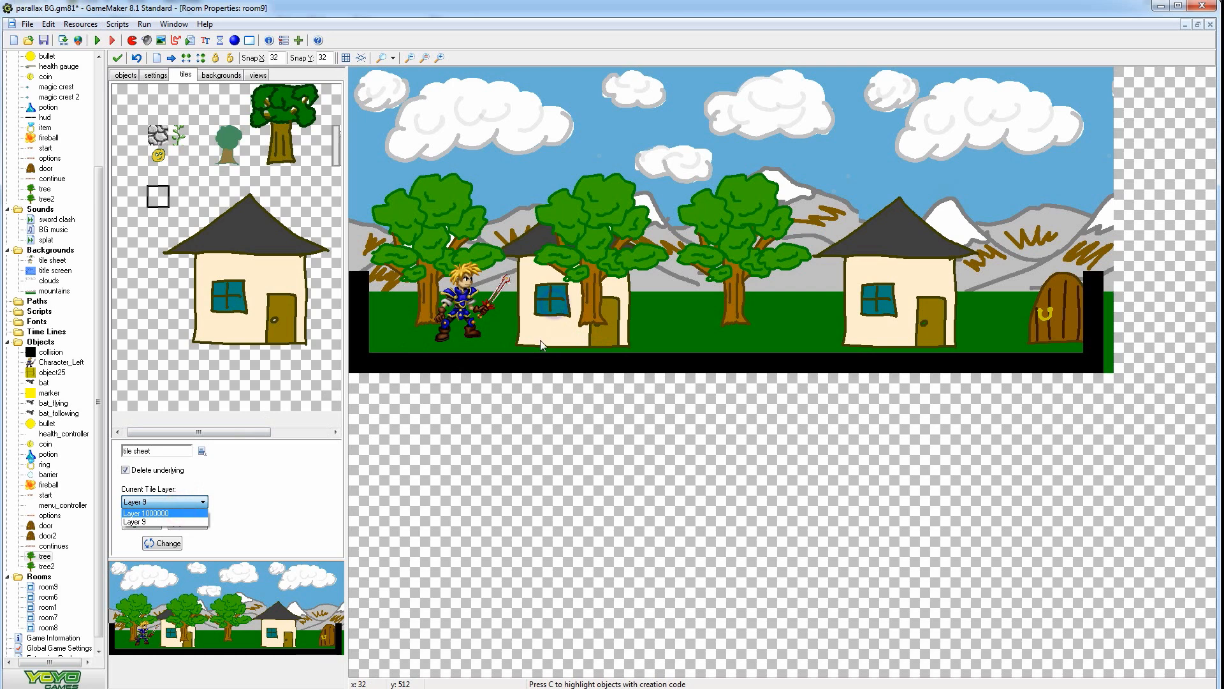
pyautogui.click(194, 513)
pyautogui.rightClick(526, 319)
pyautogui.rightClick(887, 304)
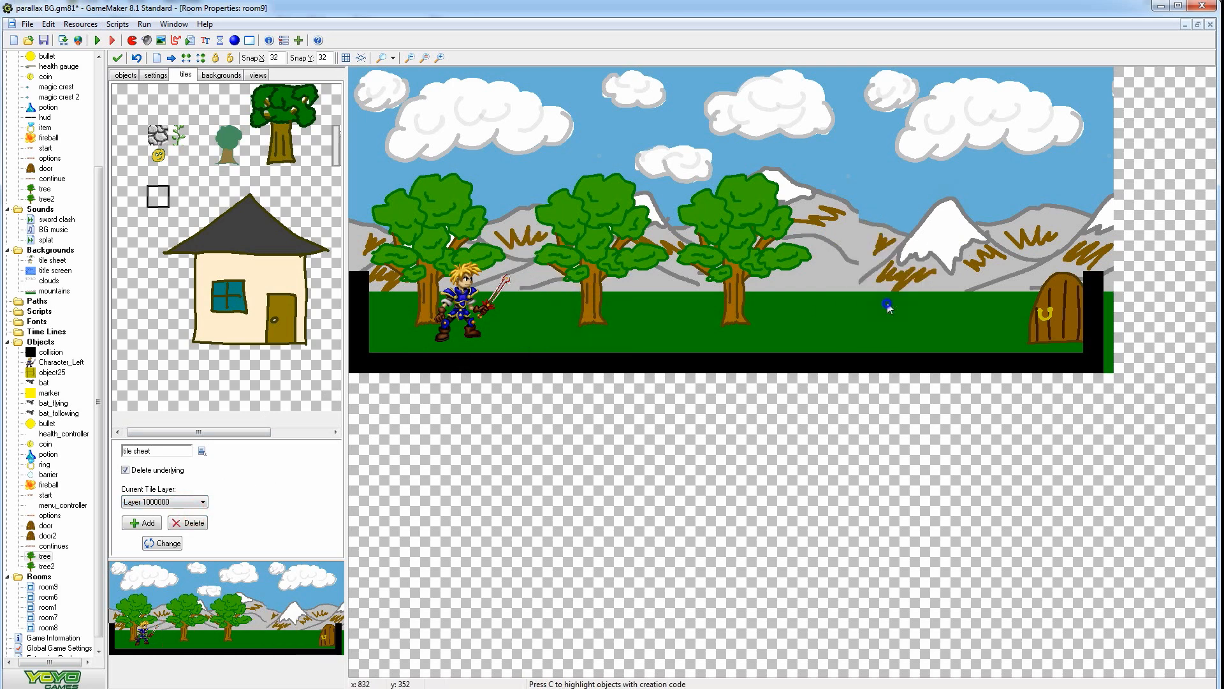
# On tile layer 9, place one house over the middle tree and another between the third tree and the door
pyautogui.click(151, 502)
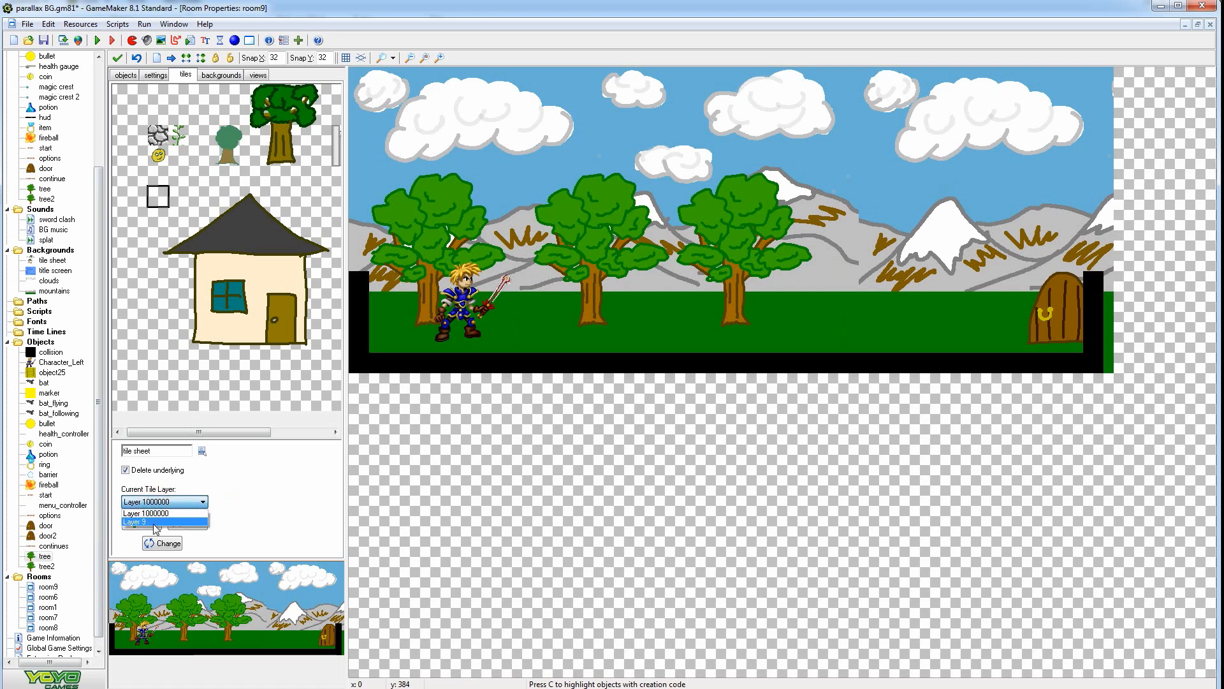
pyautogui.click(152, 521)
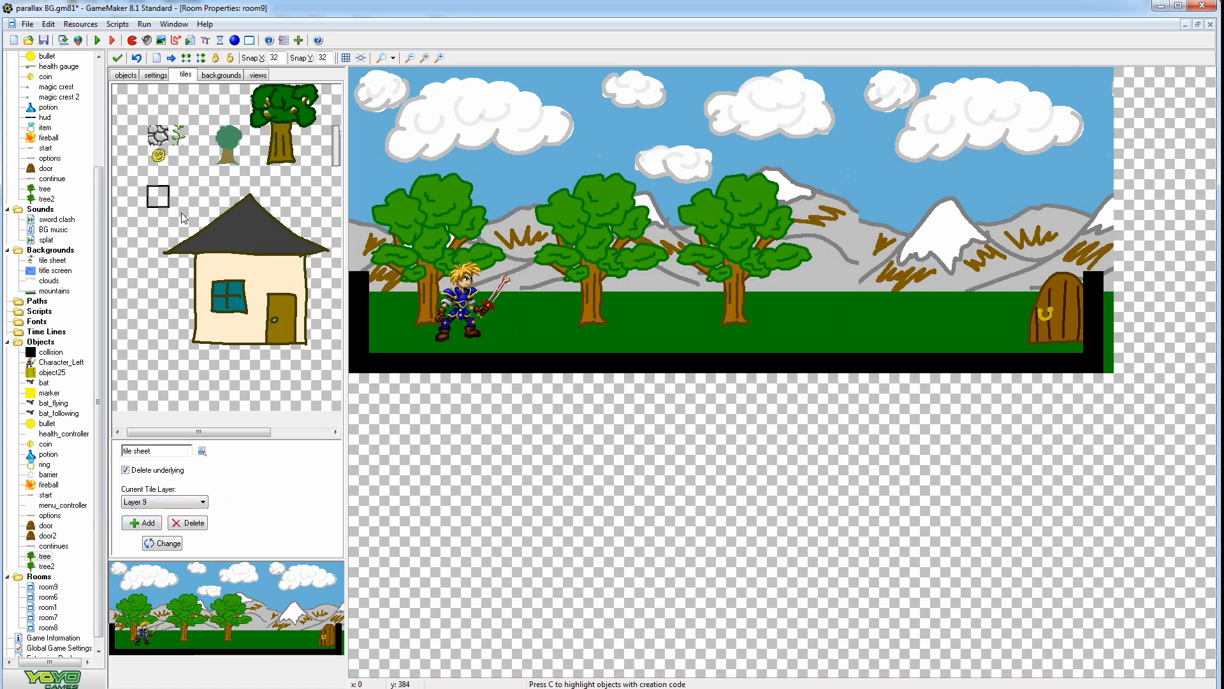
pyautogui.moveTo(169, 203); pyautogui.dragTo(323, 346)
pyautogui.moveTo(510, 245); pyautogui.dragTo(511, 204)
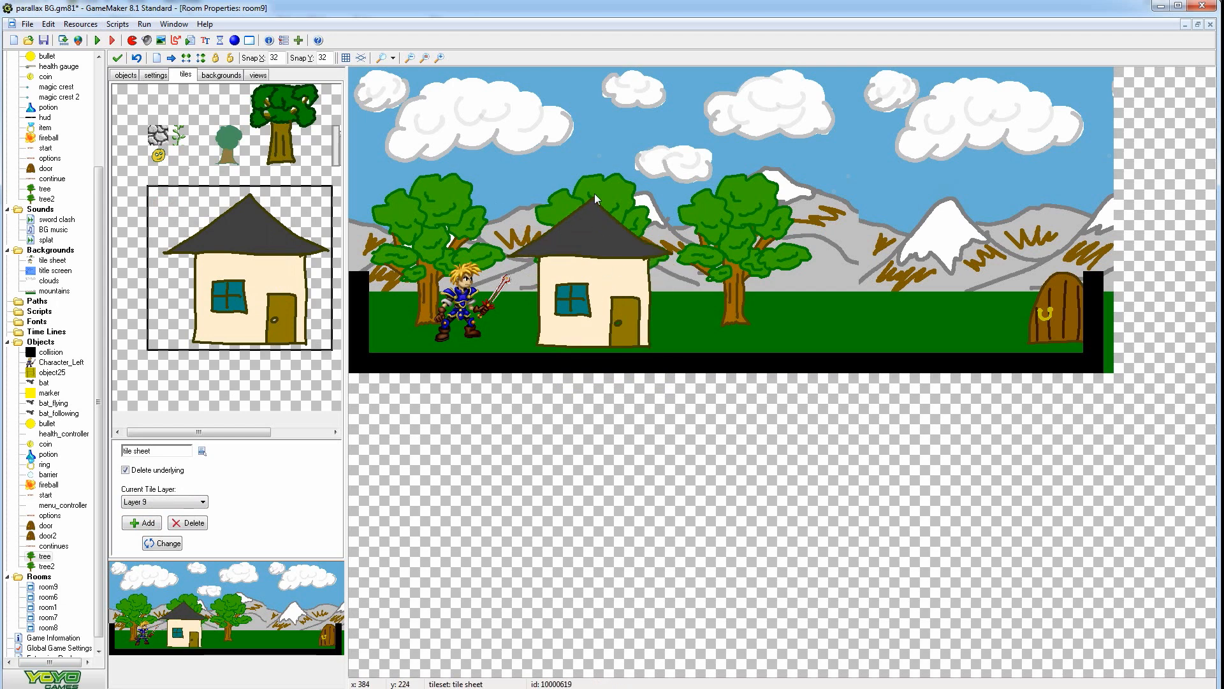
pyautogui.moveTo(864, 238); pyautogui.dragTo(816, 207)
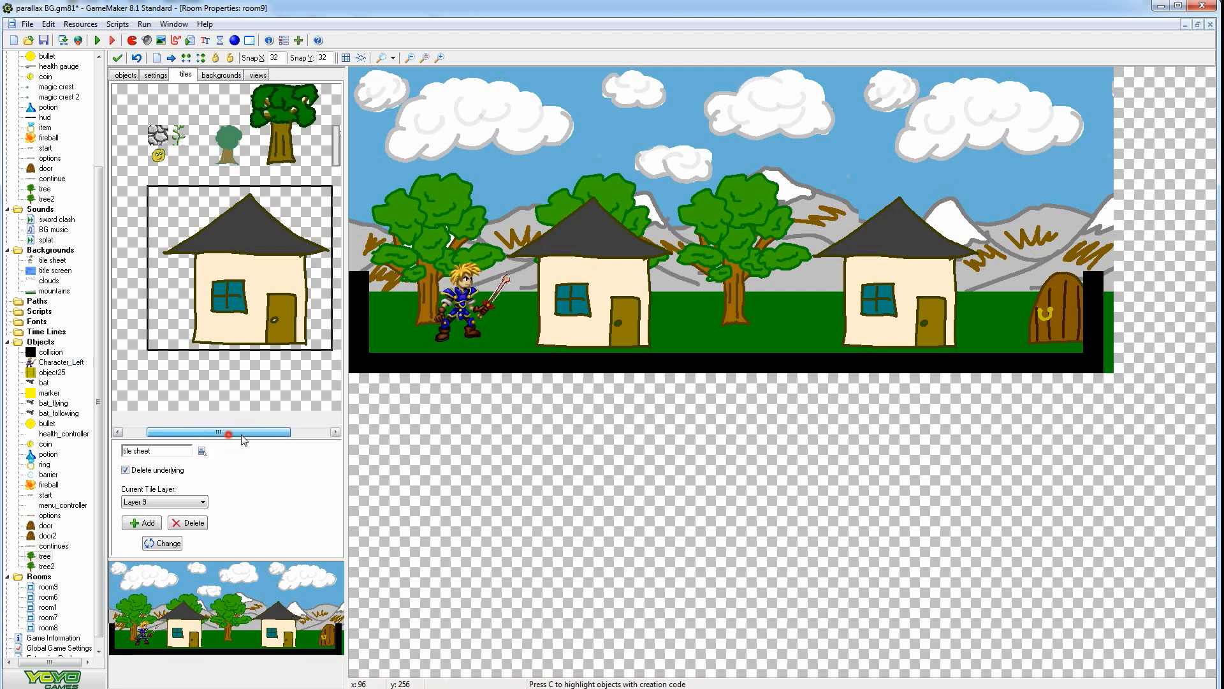
# Pick the stone tile from the tile sheet, try it on the first house, and set the snap to 8 by 8
pyautogui.moveTo(208, 432); pyautogui.dragTo(204, 432)
pyautogui.click(164, 135)
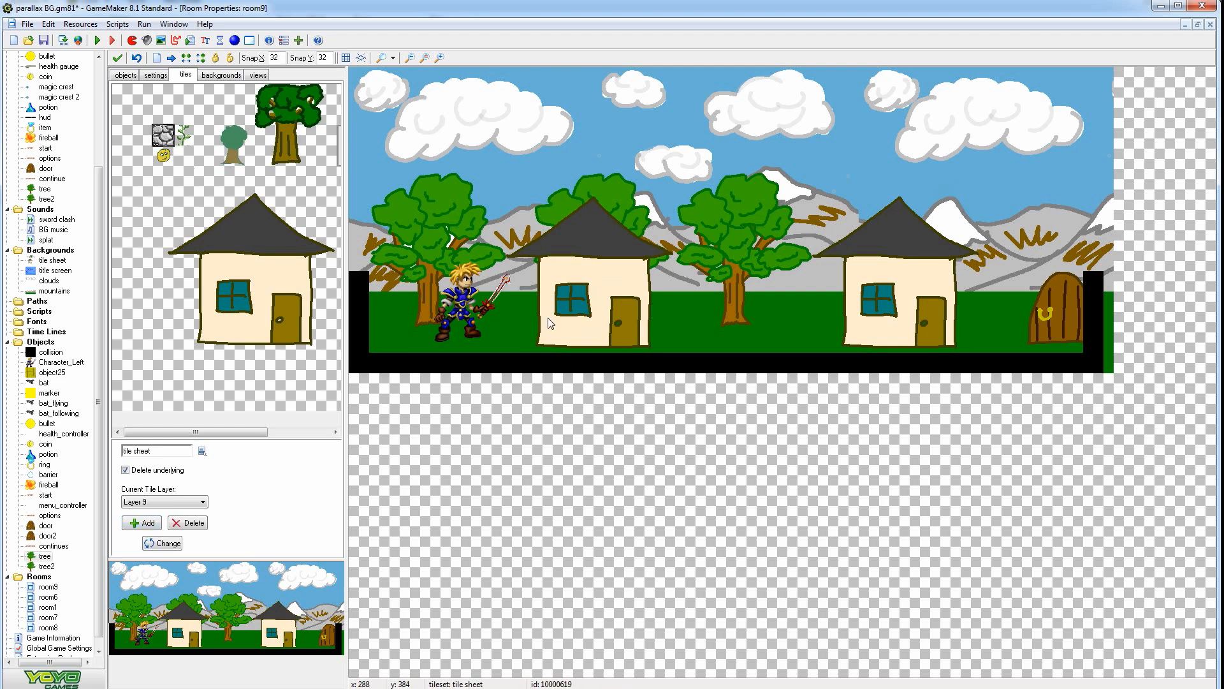
pyautogui.click(544, 338)
pyautogui.rightClick(547, 337)
pyautogui.hotkey('ctrl', 'z')
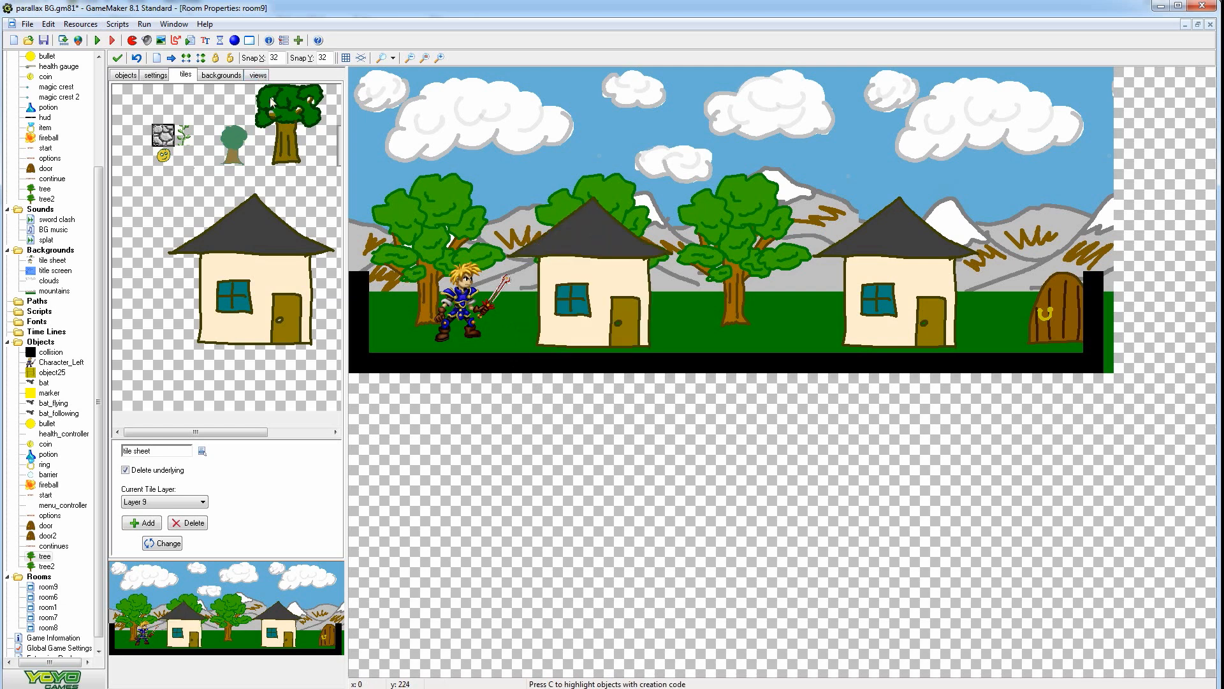
pyautogui.moveTo(280, 58); pyautogui.dragTo(233, 58)
pyautogui.write('8')
pyautogui.press('Tab')
pyautogui.write('8')
# Turn off deletion of underlying tiles and lay four stone tiles along the first house's base, up to its door
pyautogui.click(540, 329)
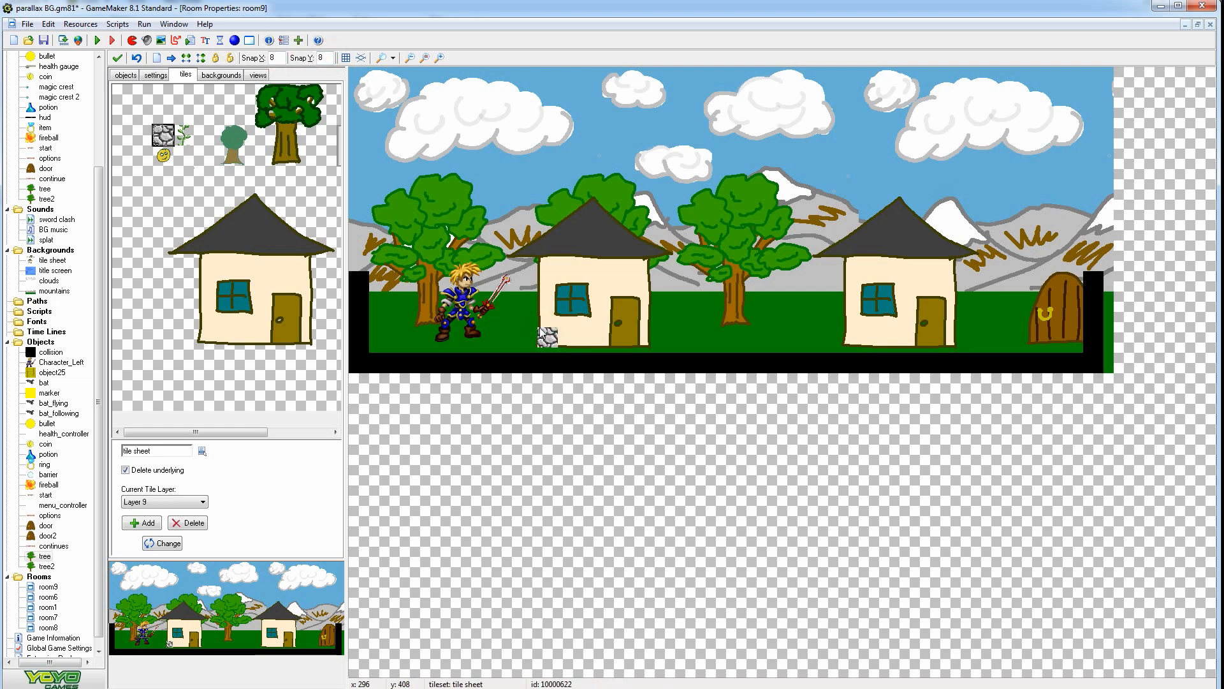
pyautogui.hotkey('ctrl', 'z')
pyautogui.click(126, 470)
pyautogui.click(540, 328)
pyautogui.click(561, 334)
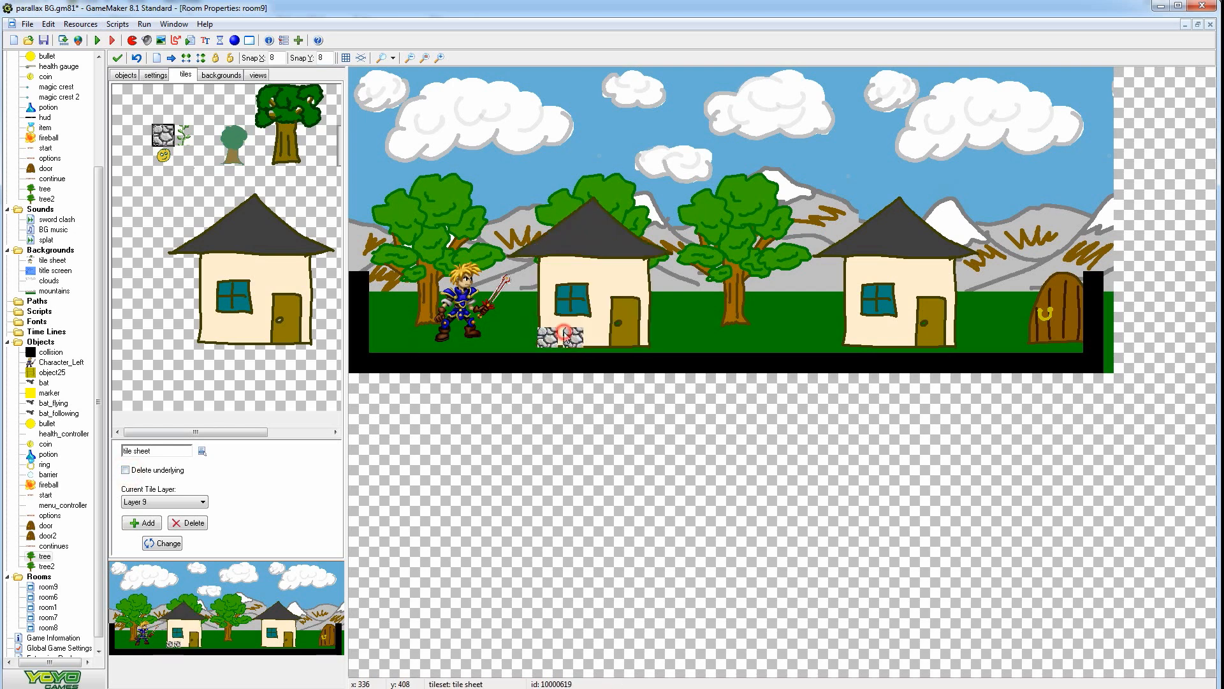
pyautogui.click(582, 337)
pyautogui.click(600, 336)
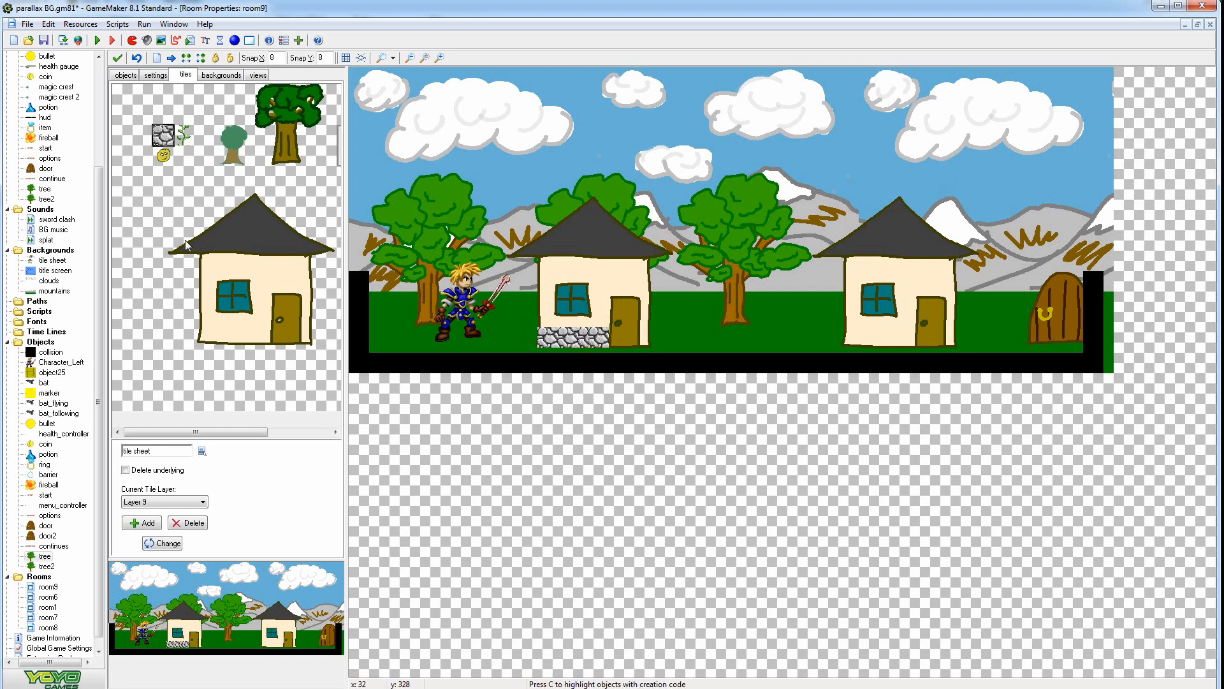
# Place vine tiles up the wall edge and over the stonework of the first house, and up the second house's window-side wall edge
pyautogui.click(183, 136)
pyautogui.click(539, 335)
pyautogui.keyDown('shift'); pyautogui.moveTo(538, 335); pyautogui.dragTo(538, 294); pyautogui.keyUp('shift')
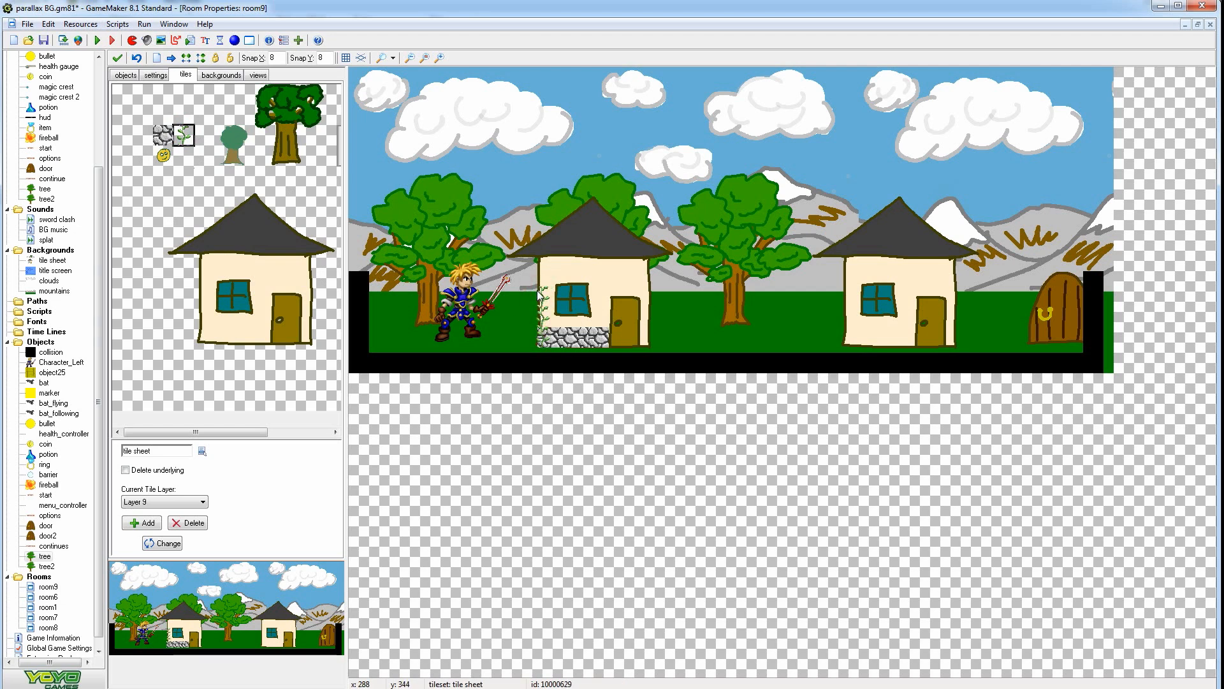
pyautogui.click(553, 327)
pyautogui.click(549, 333)
pyautogui.moveTo(554, 319); pyautogui.dragTo(550, 310)
pyautogui.click(572, 336)
pyautogui.rightClick(572, 338)
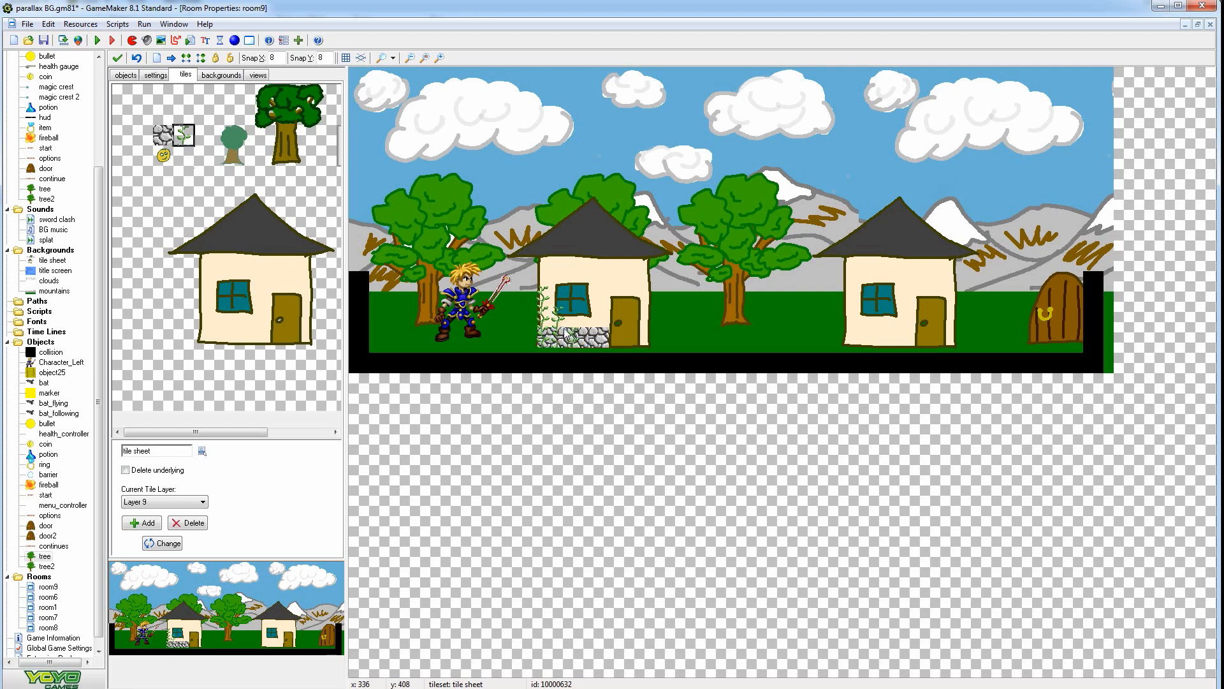
pyautogui.click(569, 334)
pyautogui.moveTo(854, 323)
pyautogui.mouseDown()
pyautogui.moveTo(849, 334)
pyautogui.moveTo(849, 310)
pyautogui.mouseUp()
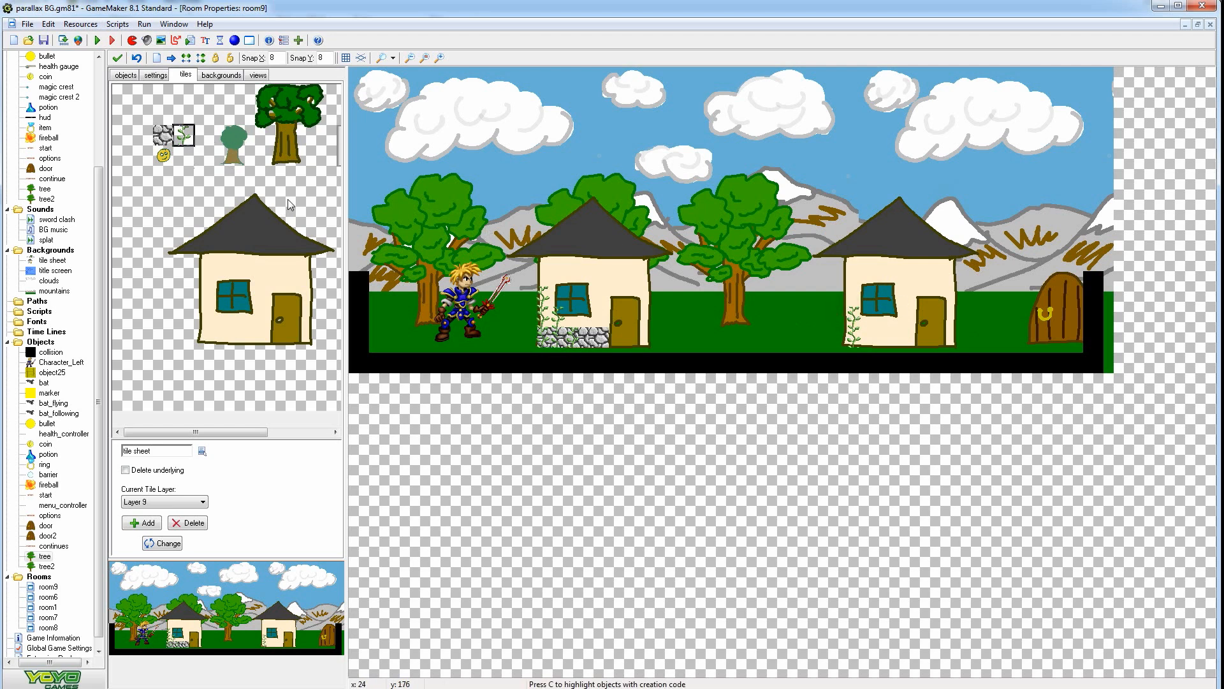
# Select the whole fence piece on the tile sheet and try one fence tile beside the first house's door
pyautogui.moveTo(231, 436); pyautogui.dragTo(292, 435)
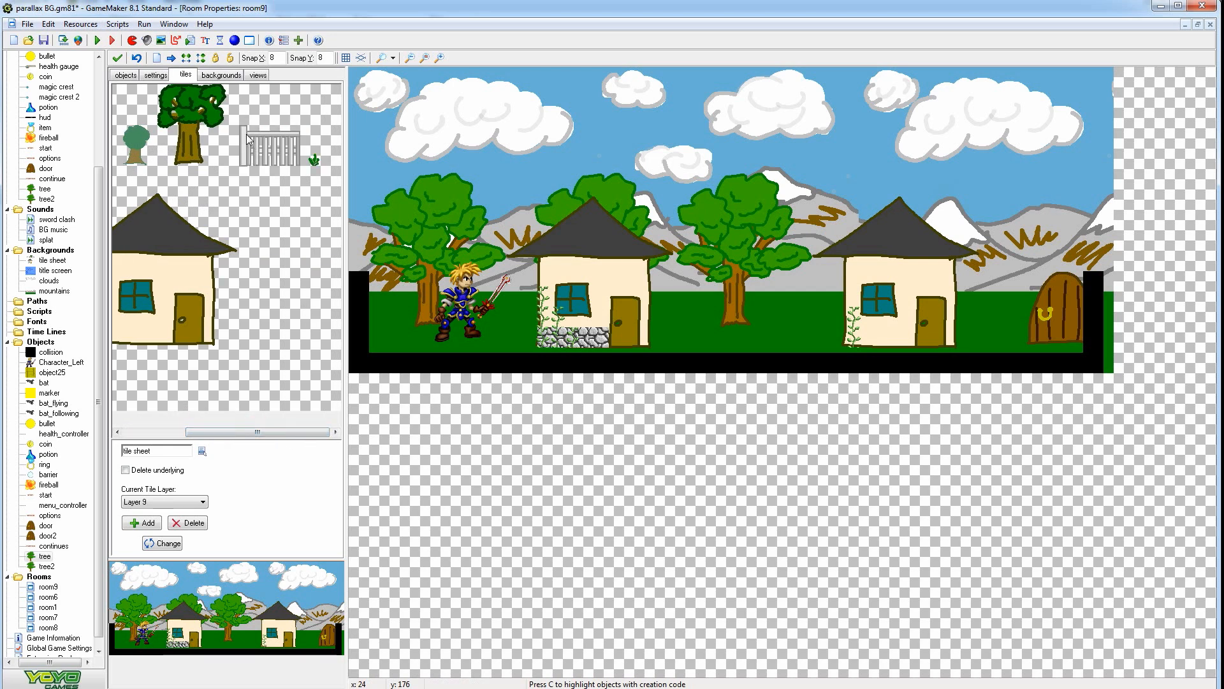
pyautogui.moveTo(245, 130); pyautogui.dragTo(299, 165)
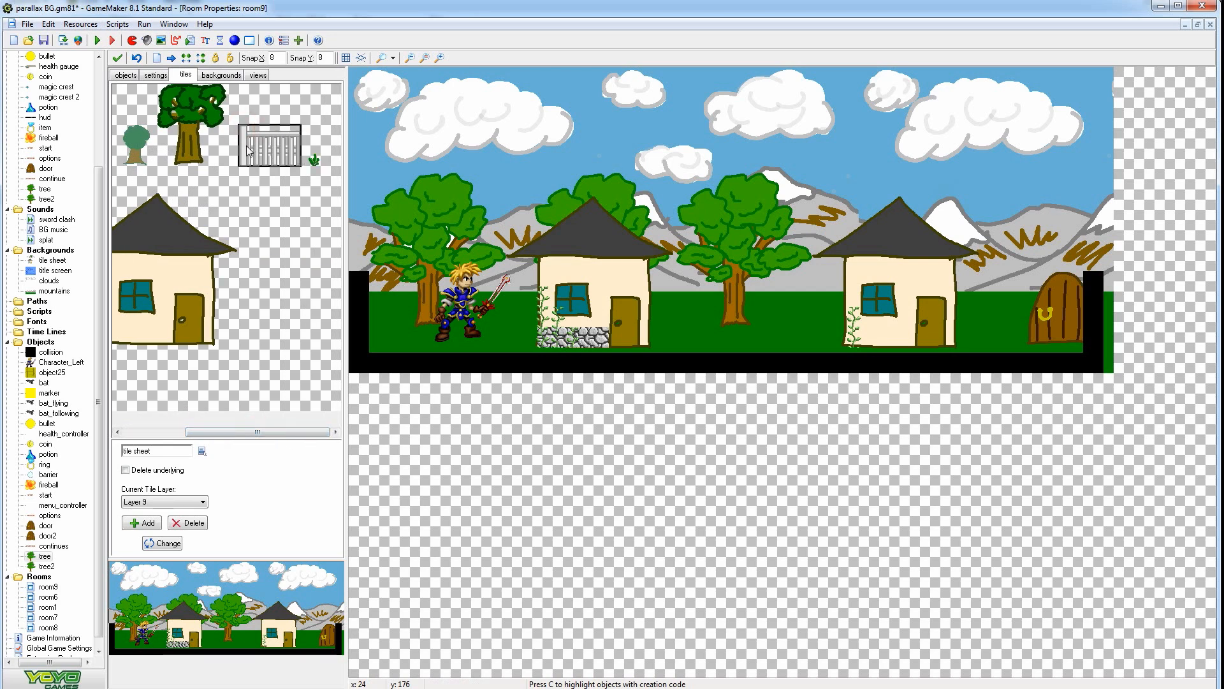
pyautogui.click(679, 313)
pyautogui.moveTo(678, 310)
pyautogui.keyDown('ctrl'); pyautogui.mouseDown()
pyautogui.moveTo(545, 294)
pyautogui.moveTo(543, 312)
pyautogui.moveTo(631, 293)
pyautogui.moveTo(603, 289)
pyautogui.moveTo(617, 312)
pyautogui.moveTo(660, 306)
pyautogui.mouseUp(); pyautogui.keyUp('ctrl')
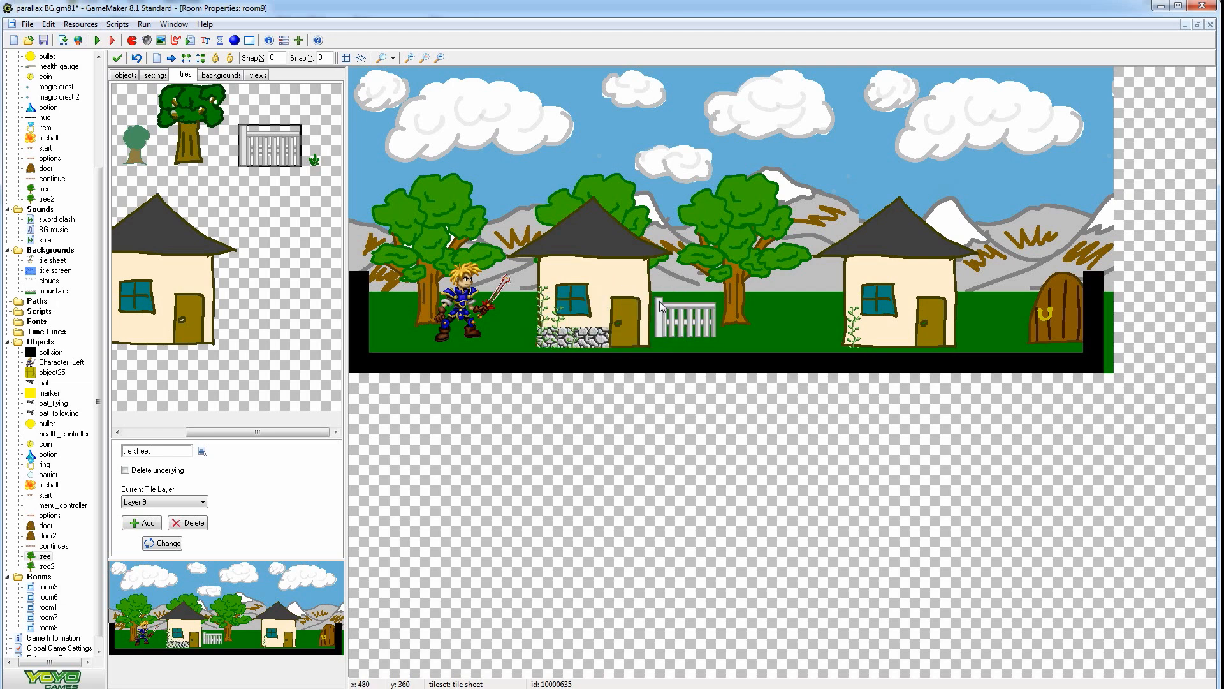
pyautogui.rightClick(660, 301)
# Try to add another tile layer at depth 9
pyautogui.click(193, 501)
pyautogui.click(141, 522)
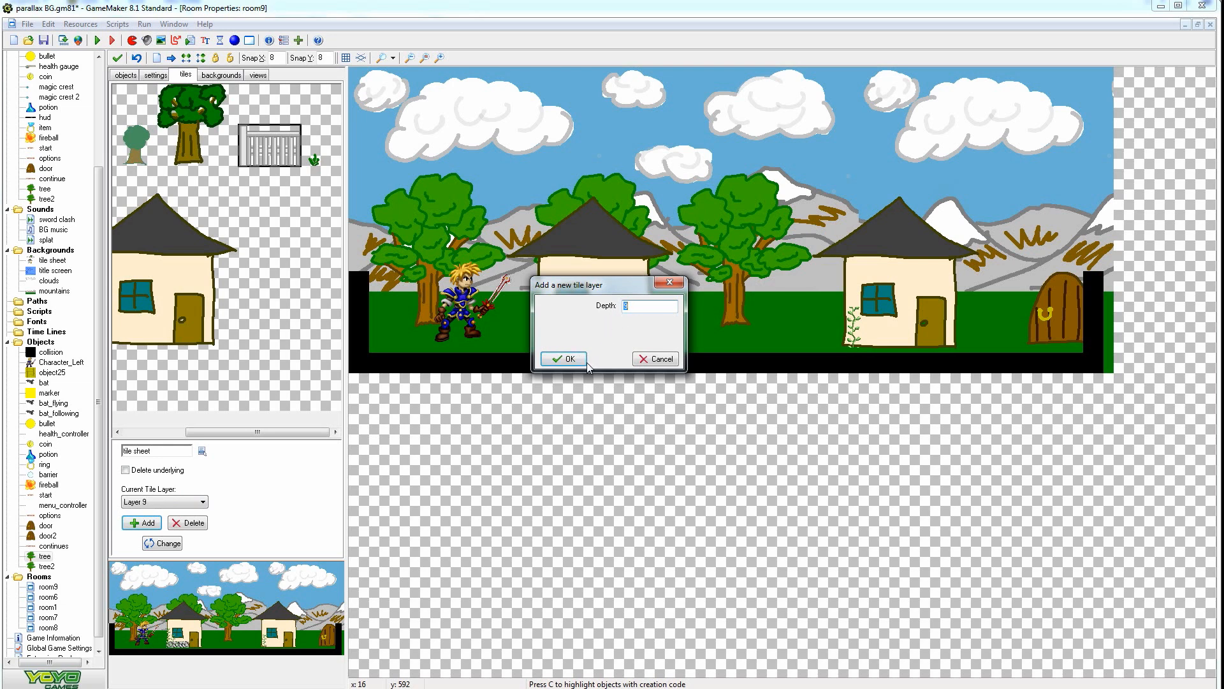
pyautogui.click(568, 359)
# Place four fence tiles in a row from the first house, with the last one overlapping the second house
pyautogui.click(677, 319)
pyautogui.moveTo(676, 318); pyautogui.dragTo(720, 301)
pyautogui.click(781, 301)
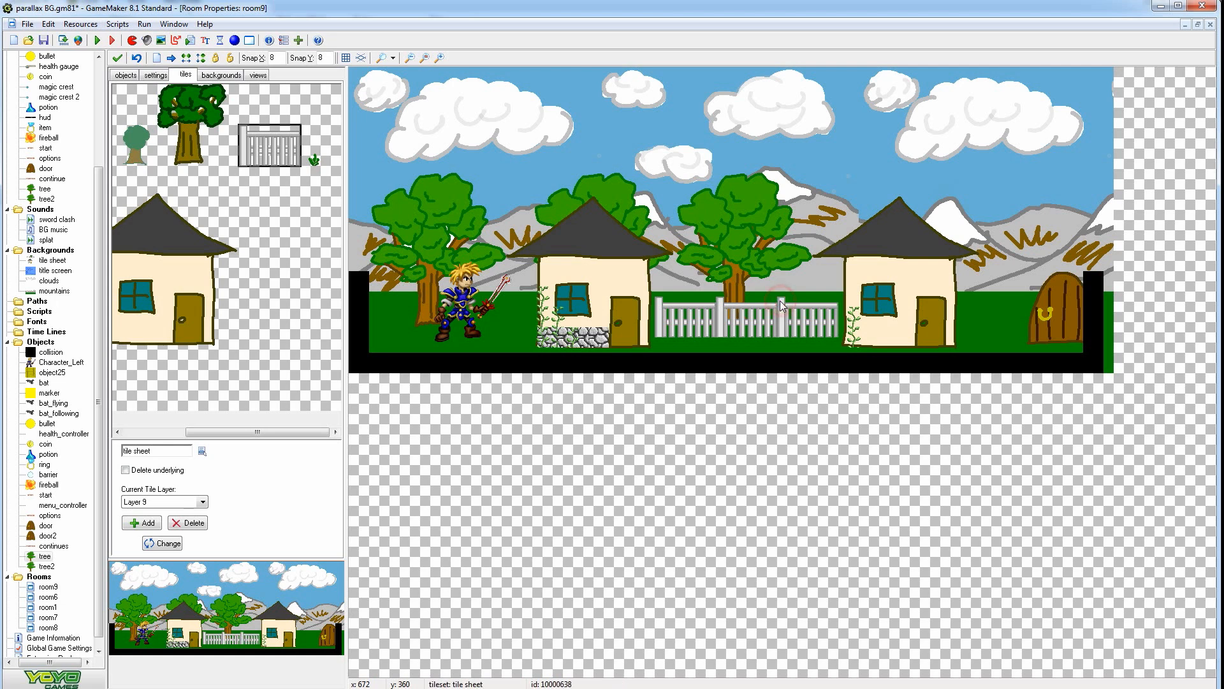
pyautogui.moveTo(819, 296); pyautogui.dragTo(840, 300)
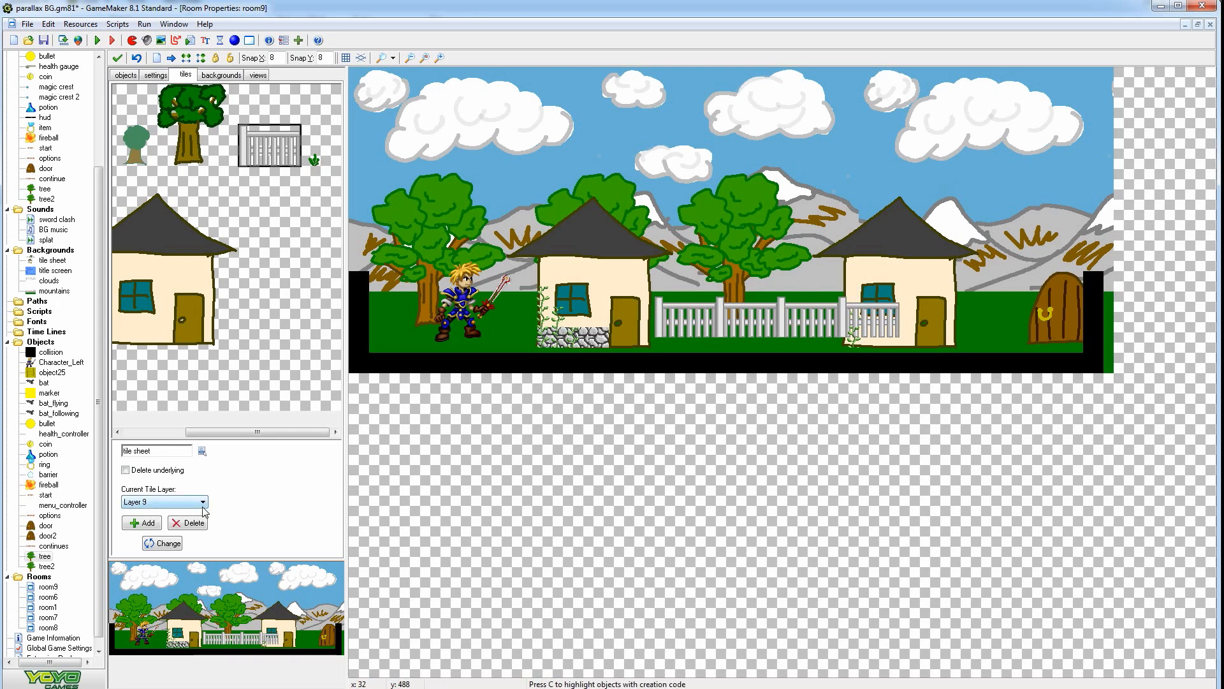
# Change the depth of tile layer 9 to 8
pyautogui.click(204, 503)
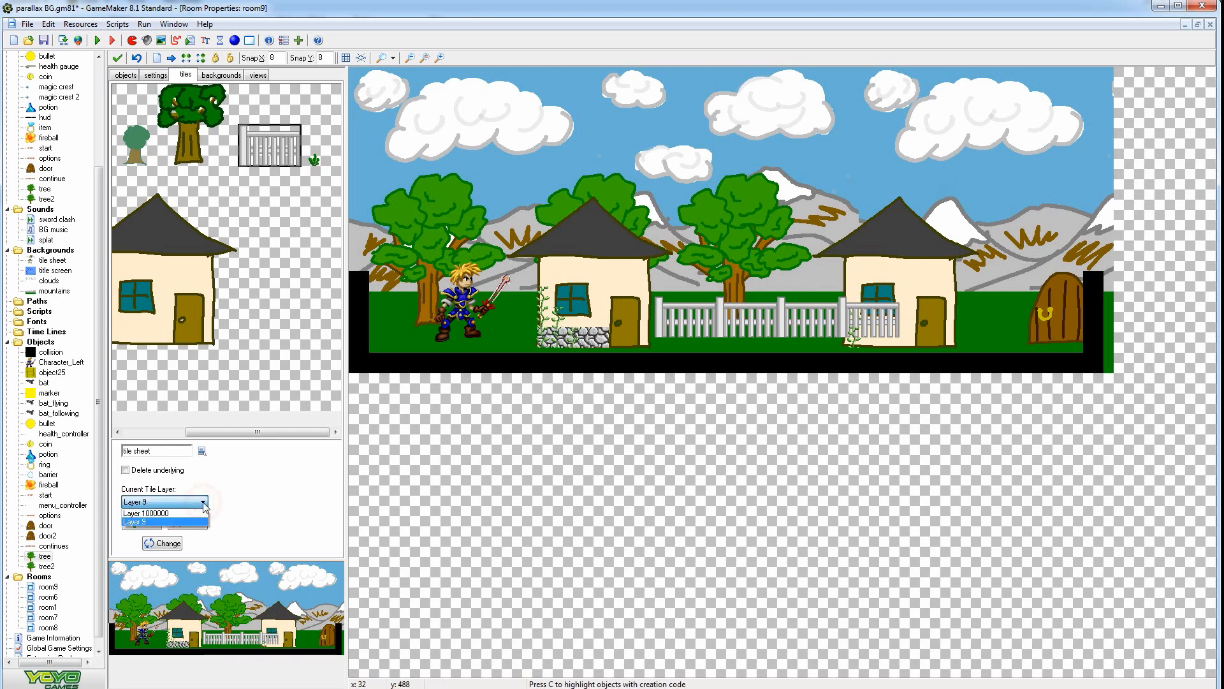
pyautogui.click(163, 524)
pyautogui.click(197, 501)
pyautogui.click(157, 522)
pyautogui.click(167, 543)
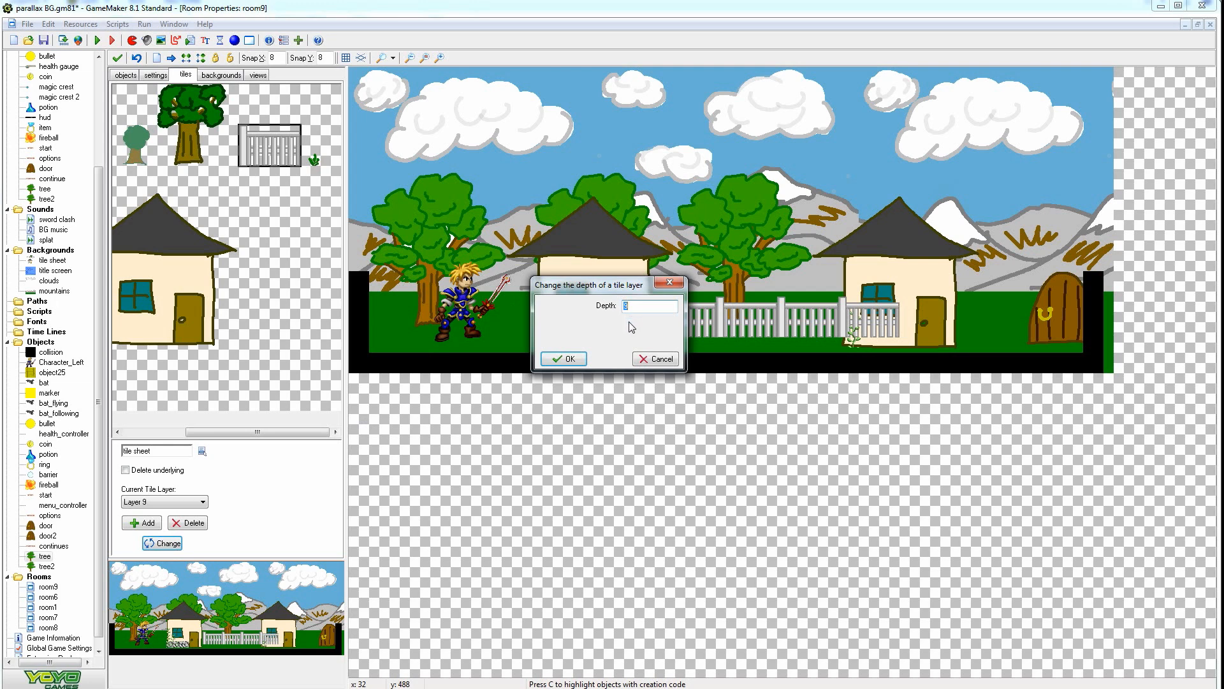
pyautogui.write('8')
pyautogui.click(564, 359)
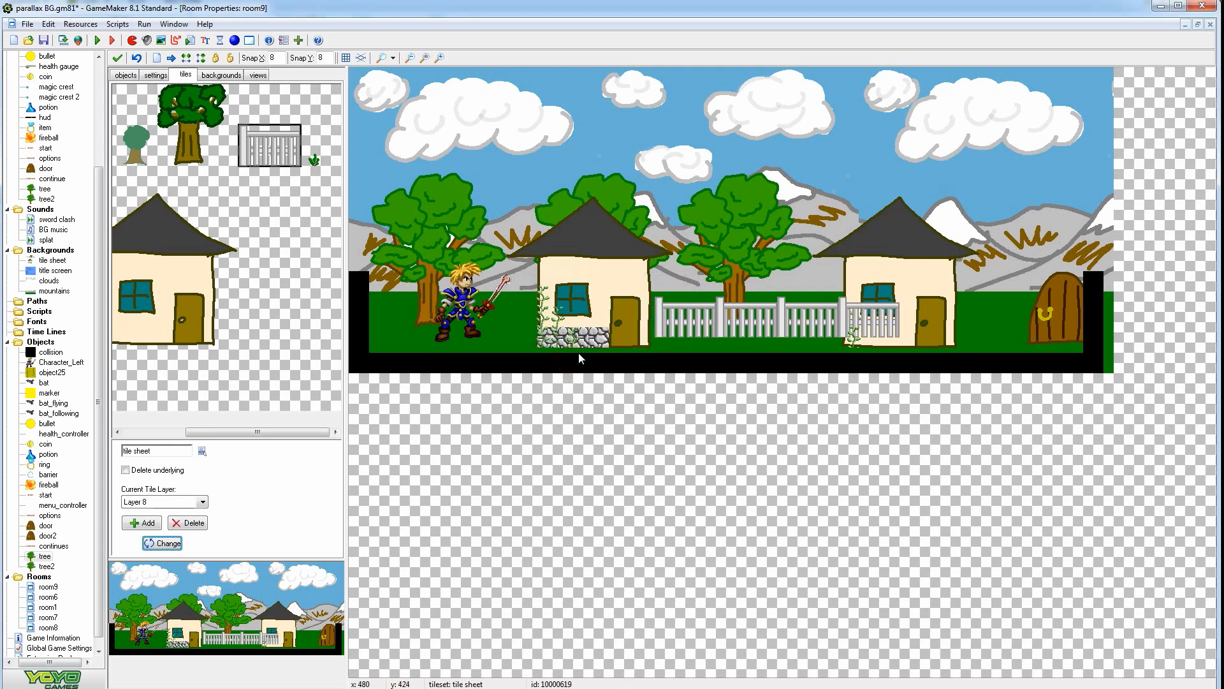
# Add a new tile layer with a depth of 9 behind the house layer
pyautogui.click(143, 523)
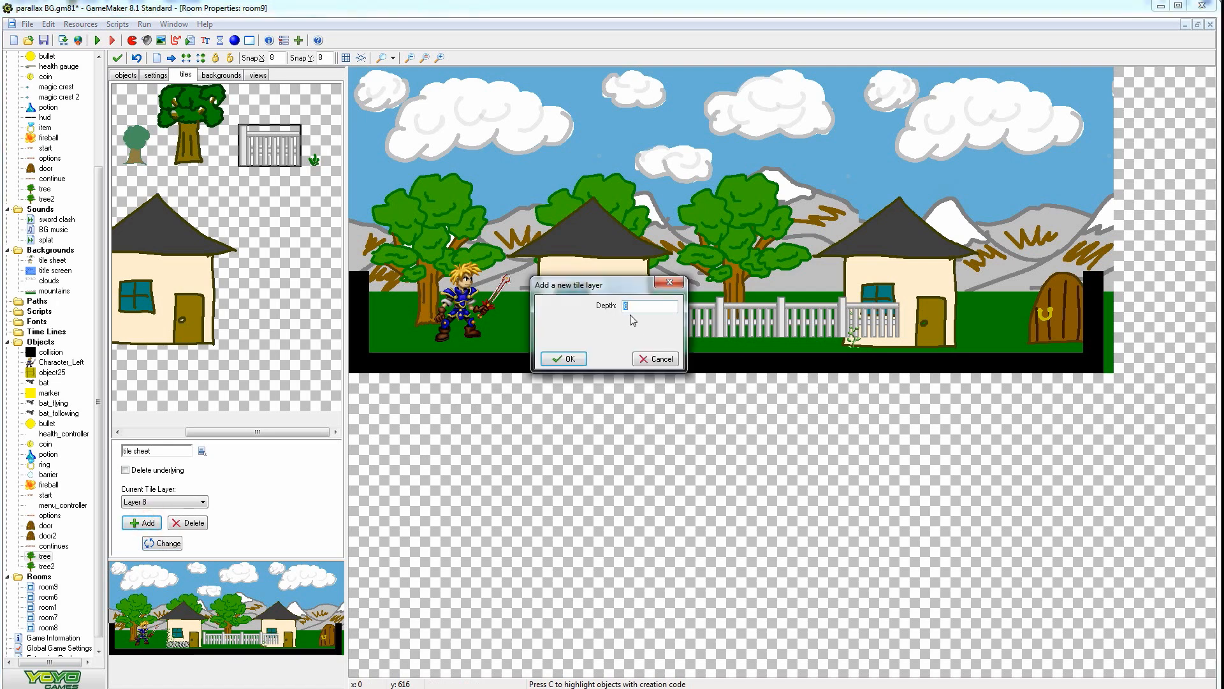
pyautogui.write('9')
pyautogui.click(564, 358)
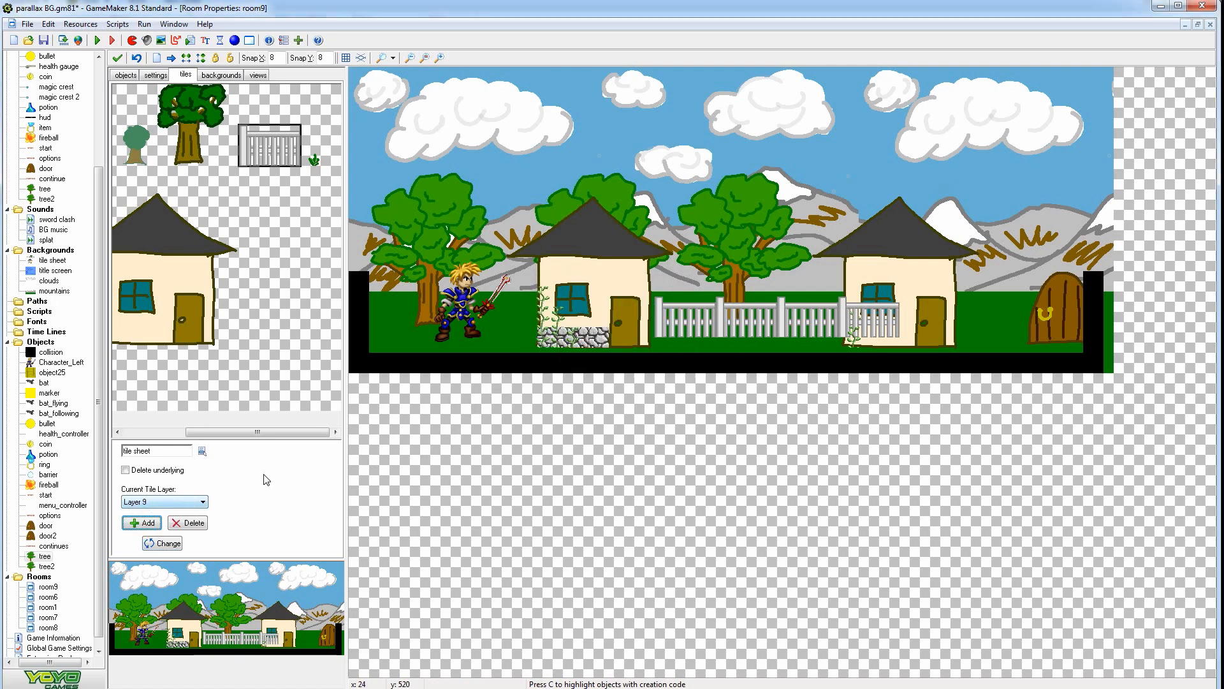
# Make layer 8 the current tile layer and delete all the fence tiles from it
pyautogui.click(182, 502)
pyautogui.click(166, 531)
pyautogui.rightClick(693, 315)
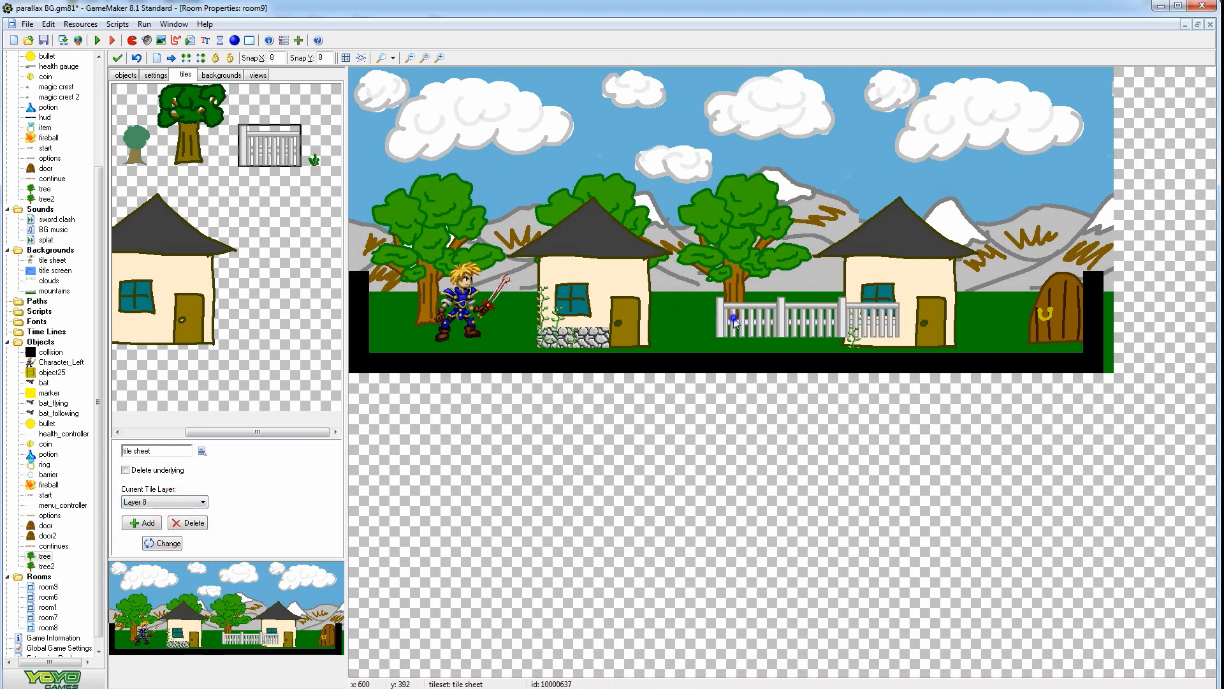
pyautogui.rightClick(734, 316)
pyautogui.rightClick(817, 325)
pyautogui.rightClick(858, 322)
# On tile layer 9, place three fence tiles in a row across the gap between the two houses
pyautogui.click(173, 501)
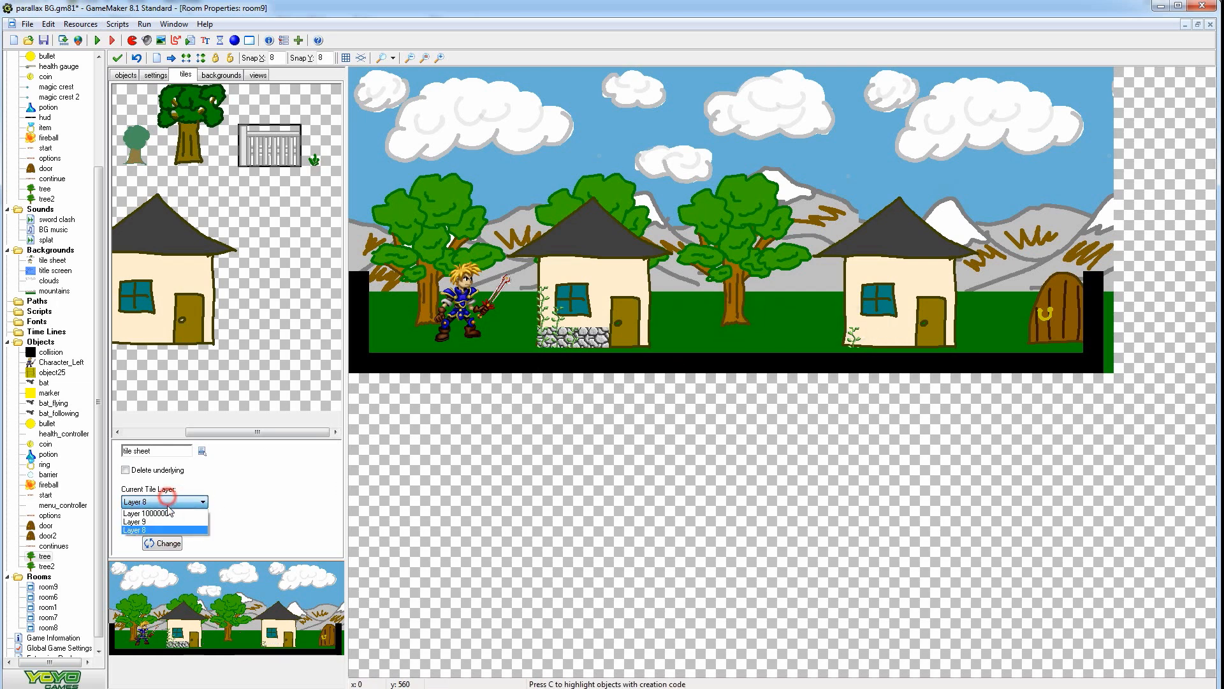
pyautogui.click(163, 514)
pyautogui.click(172, 502)
pyautogui.click(137, 521)
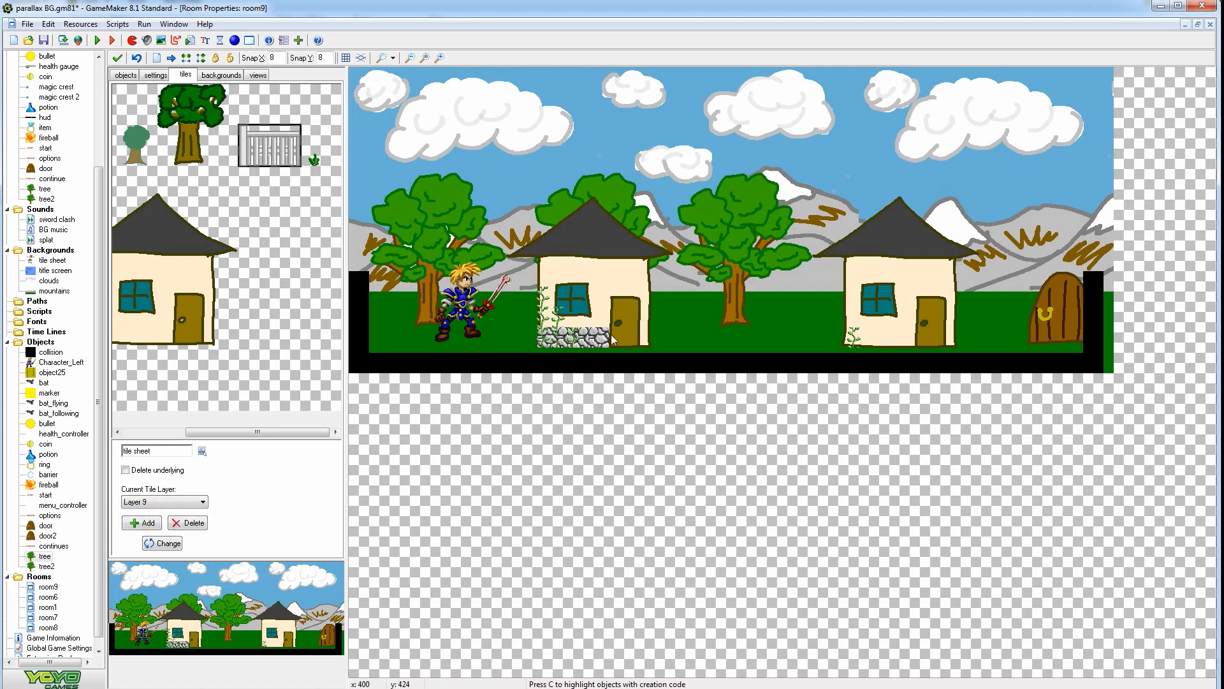
pyautogui.moveTo(703, 307); pyautogui.dragTo(658, 299)
pyautogui.moveTo(760, 309)
pyautogui.mouseDown()
pyautogui.moveTo(718, 300)
pyautogui.moveTo(779, 301)
pyautogui.mouseUp()
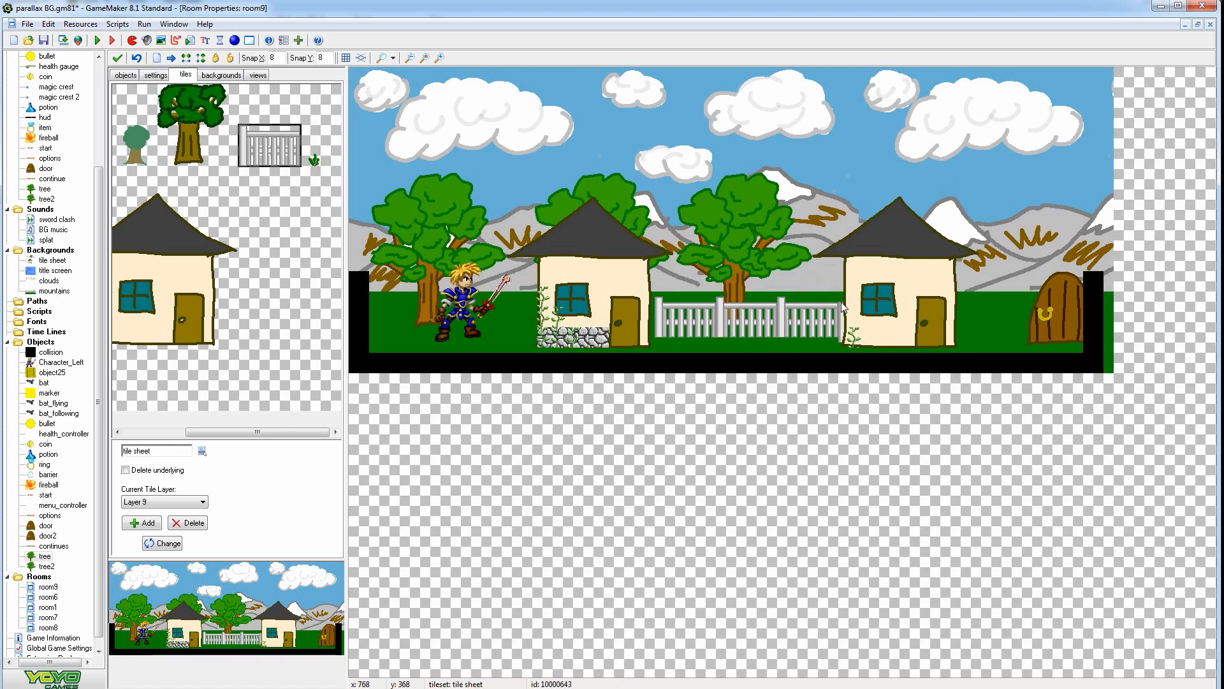
# Extend the fence between the second house and the door, and from the first house behind the character to the far wall
pyautogui.moveTo(1003, 296); pyautogui.dragTo(963, 296)
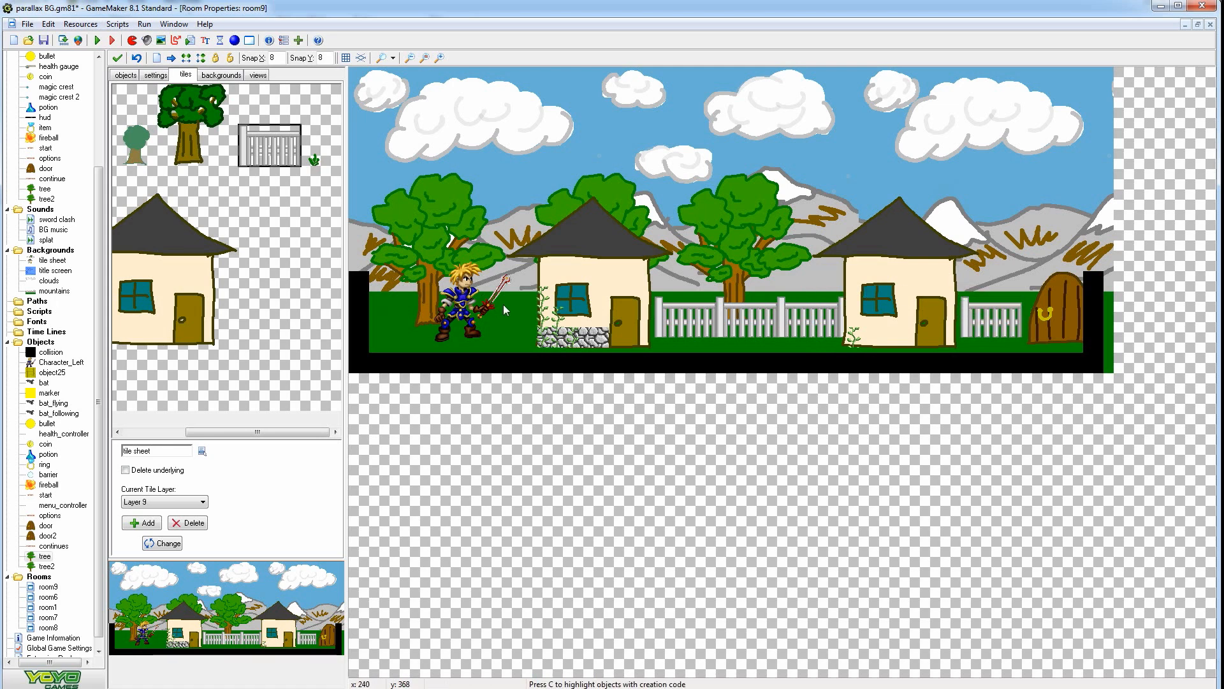
pyautogui.moveTo(504, 305); pyautogui.dragTo(472, 304)
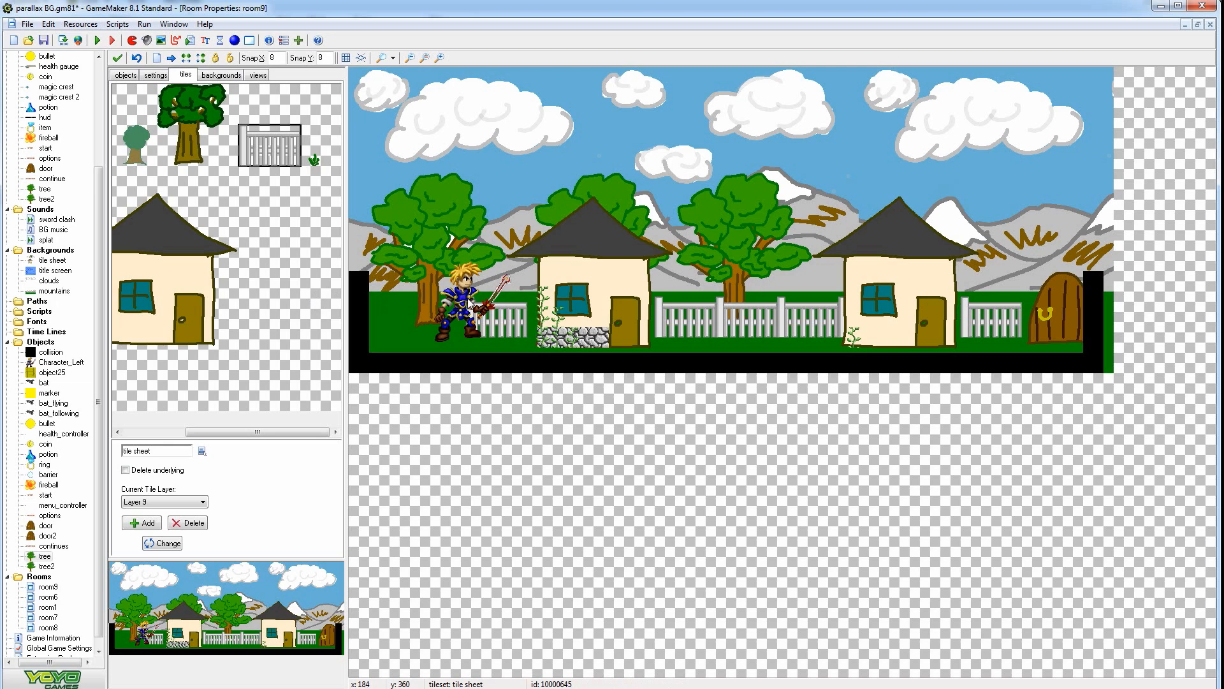
pyautogui.click(416, 292)
pyautogui.moveTo(415, 293); pyautogui.dragTo(350, 297)
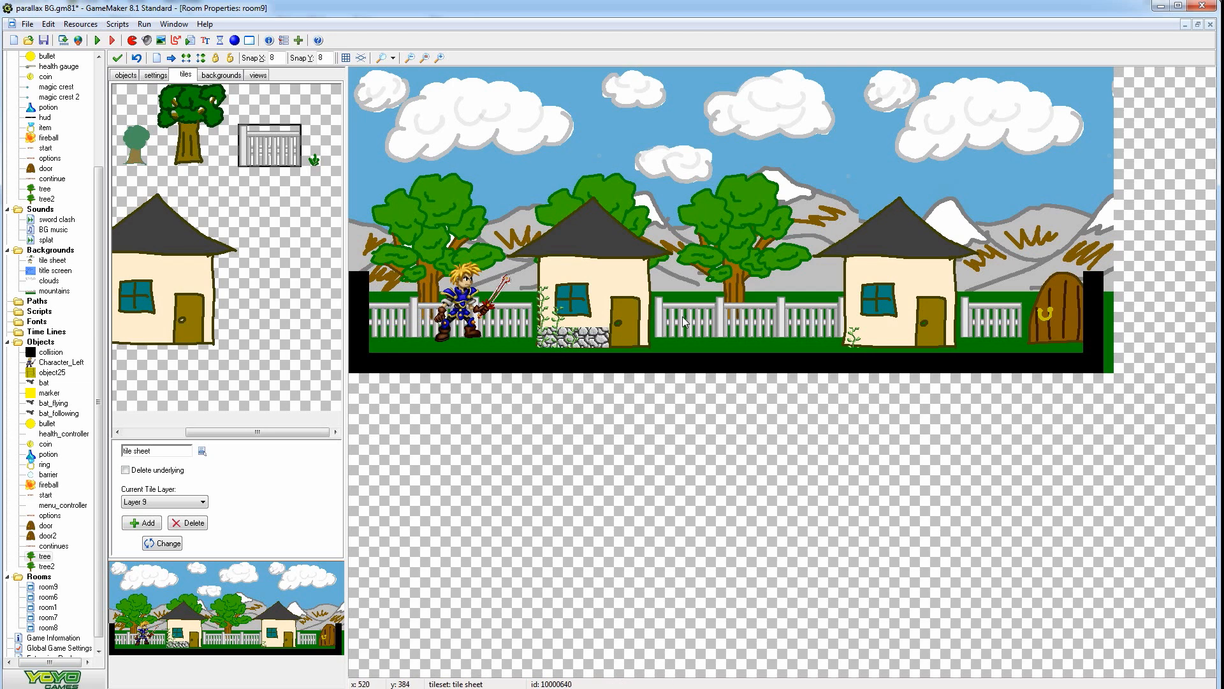
# Delete the two fence tiles nearest the first house from the gap between the houses, keeping tile layer 9 current
pyautogui.moveTo(684, 323); pyautogui.dragTo(774, 322, button='right')
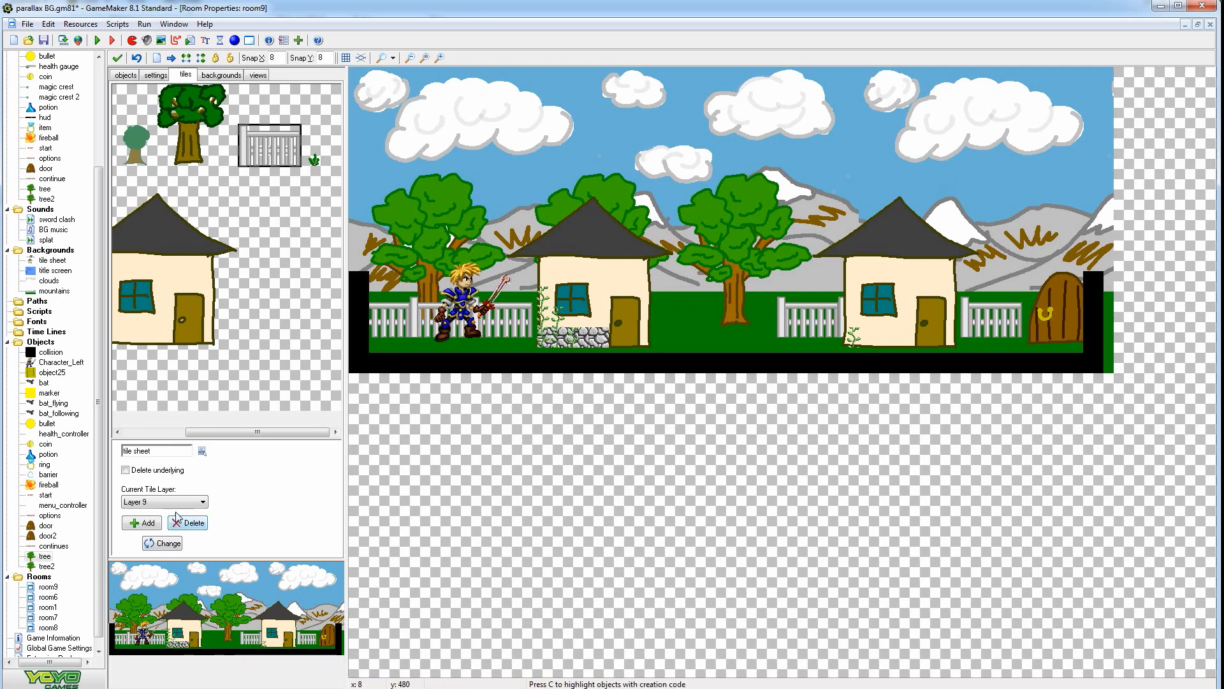
pyautogui.click(199, 506)
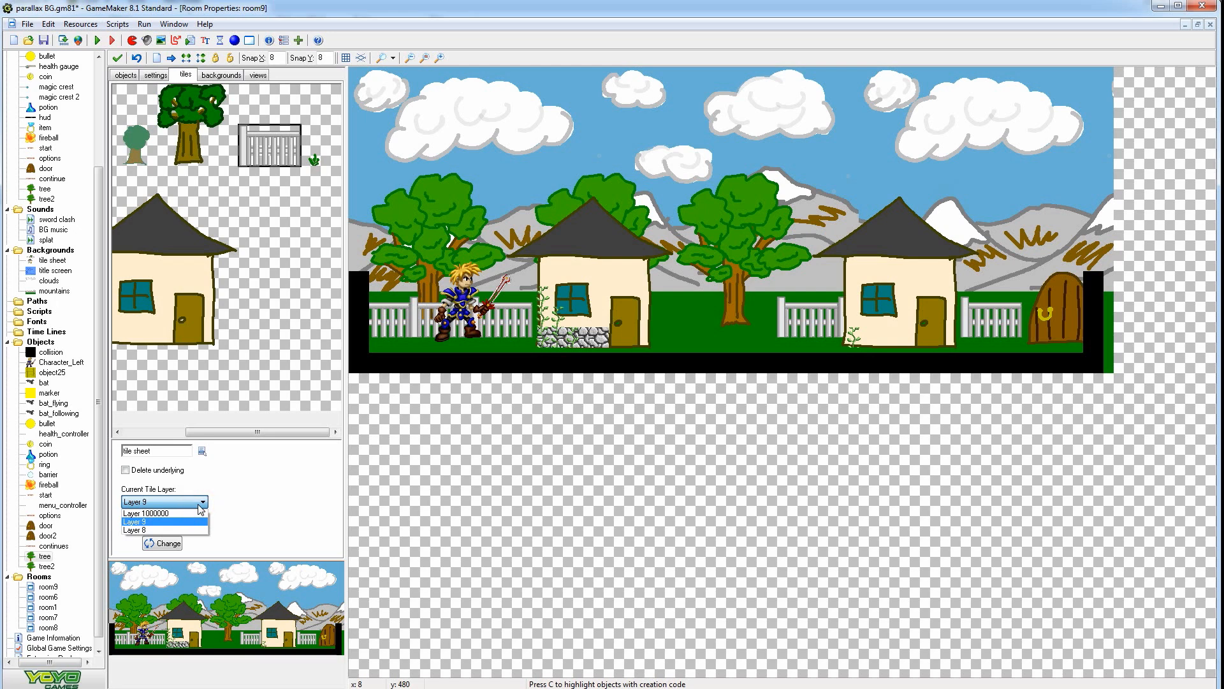
pyautogui.click(257, 486)
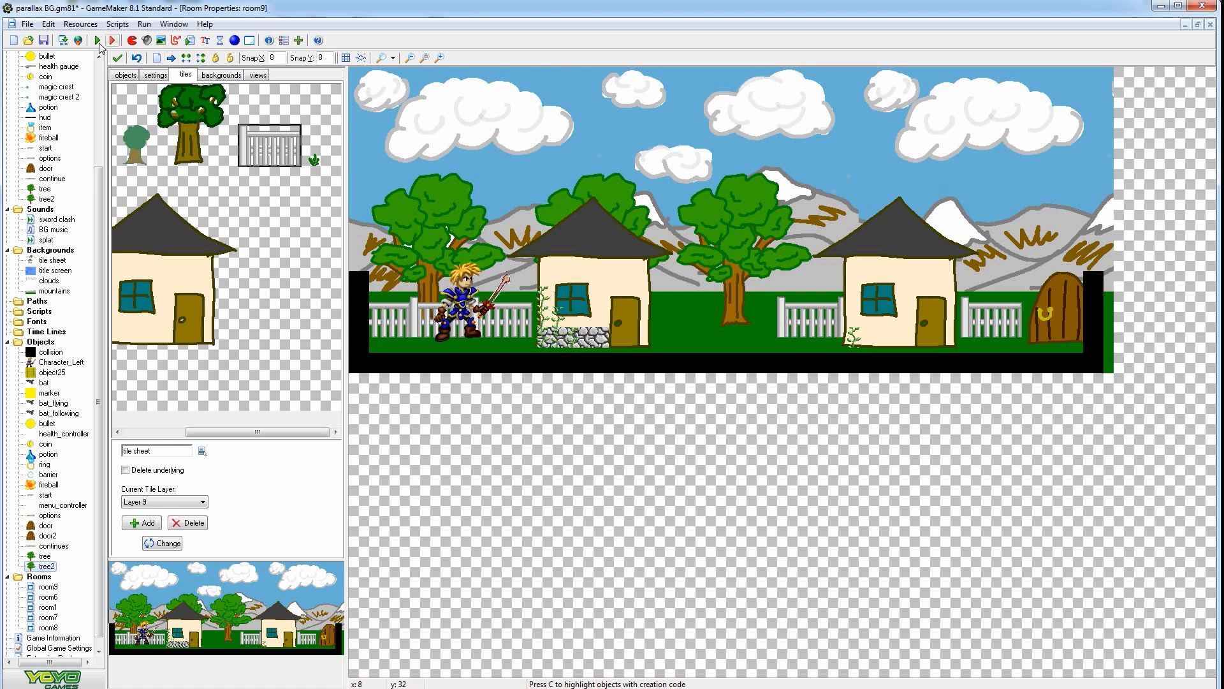
# Review the direction and speed of the tree object's movement actions for pressing and releasing the Right key
pyautogui.doubleClick(43, 557)
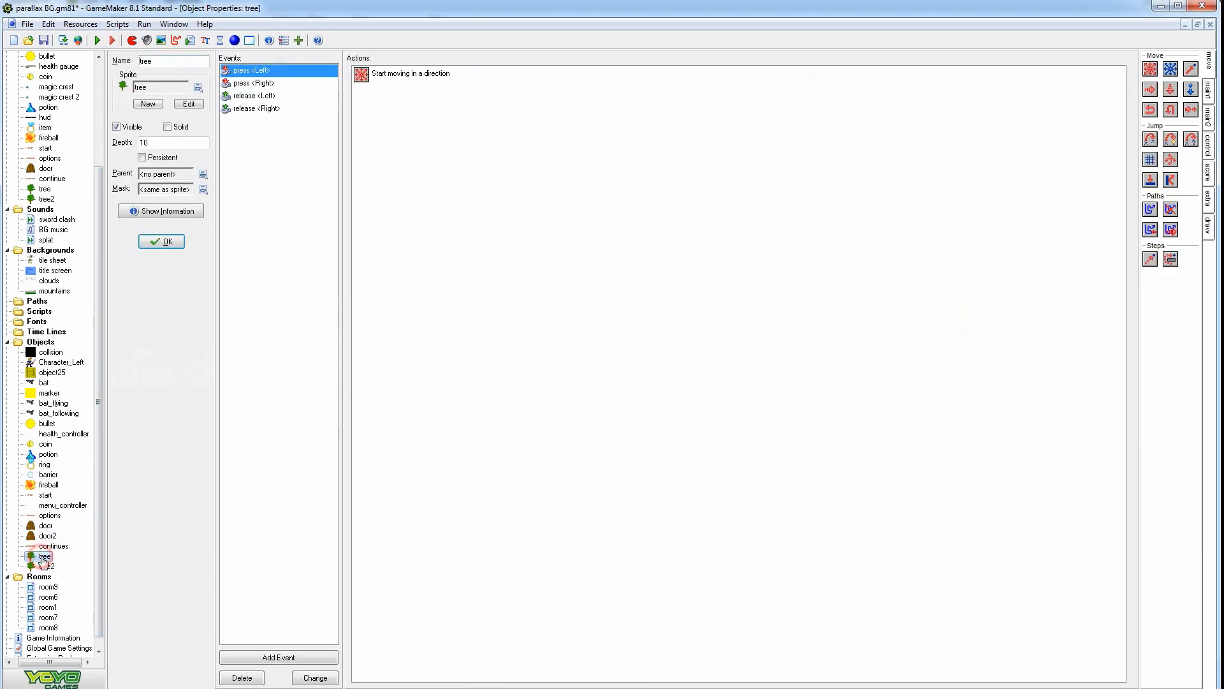
pyautogui.click(261, 84)
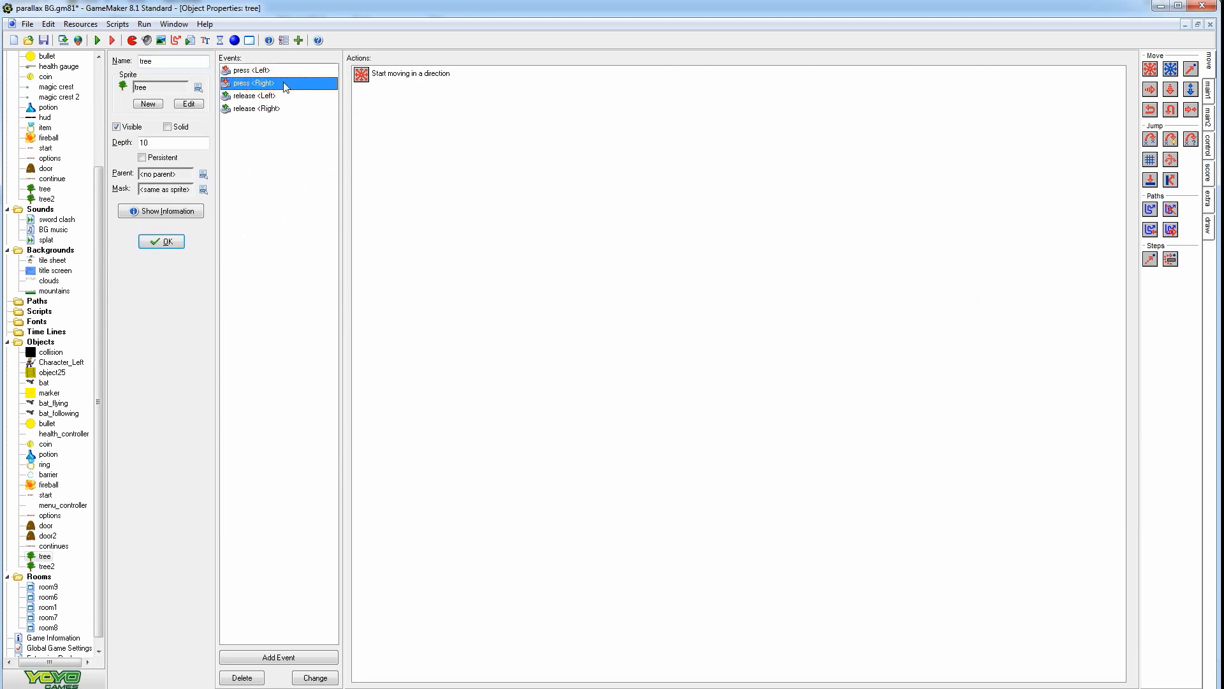
pyautogui.click(409, 76)
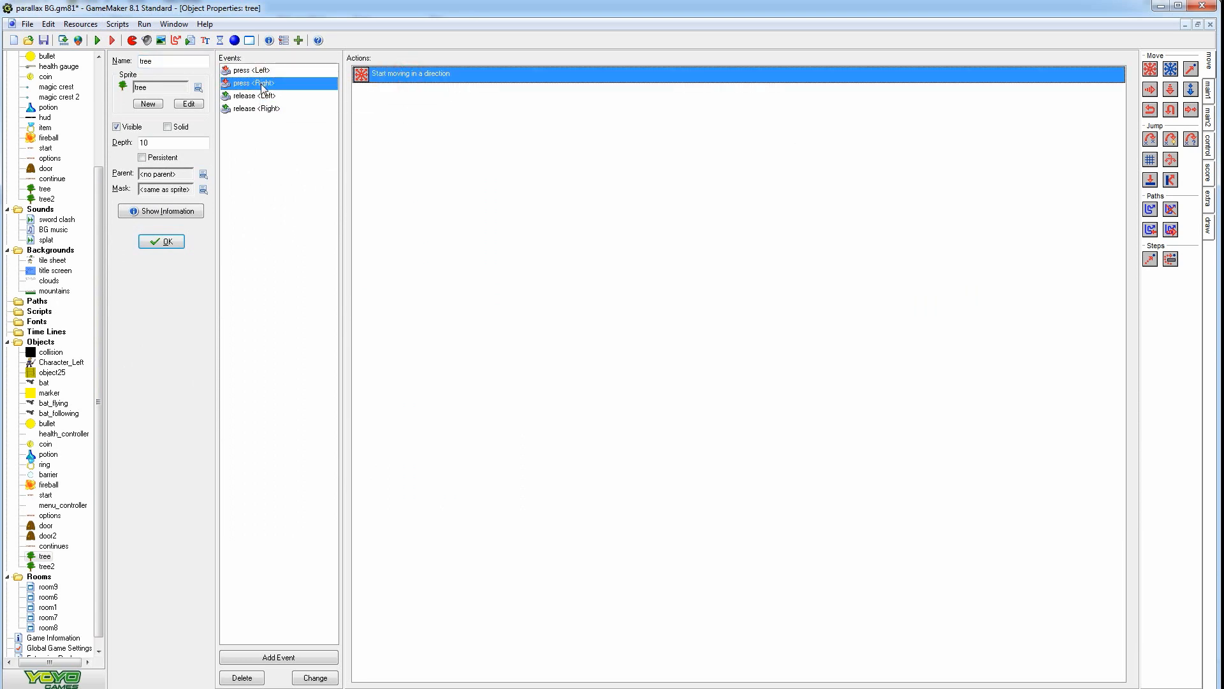
pyautogui.doubleClick(427, 74)
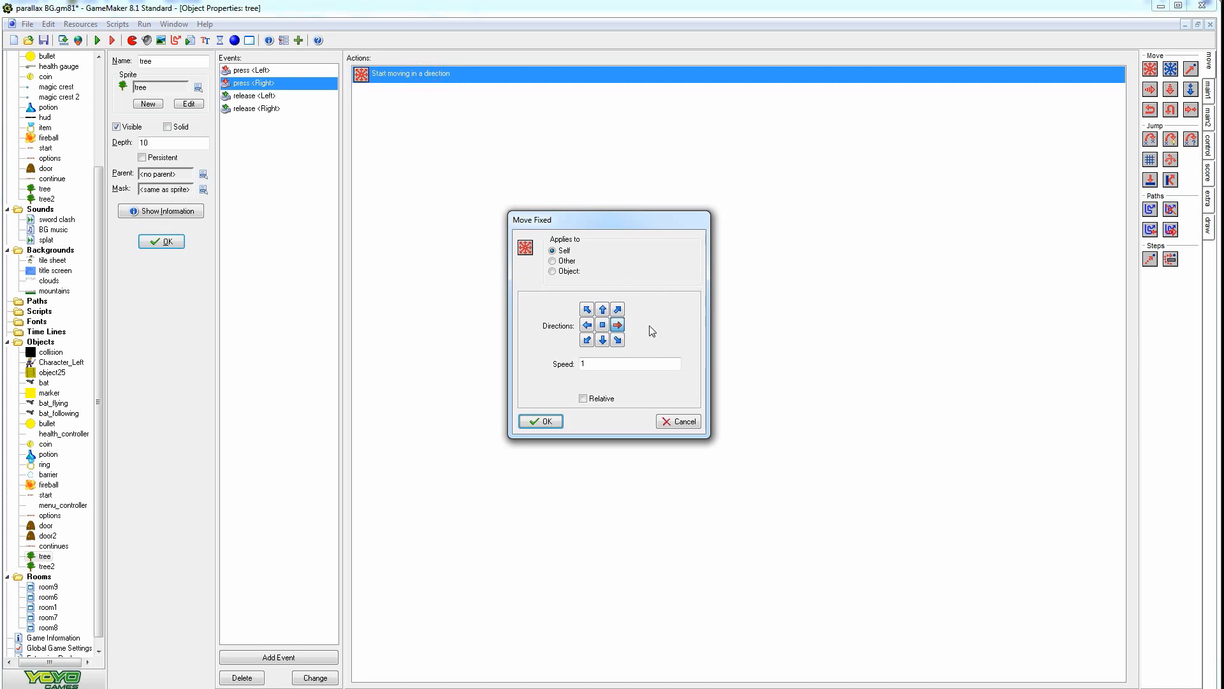
pyautogui.click(542, 423)
pyautogui.click(268, 109)
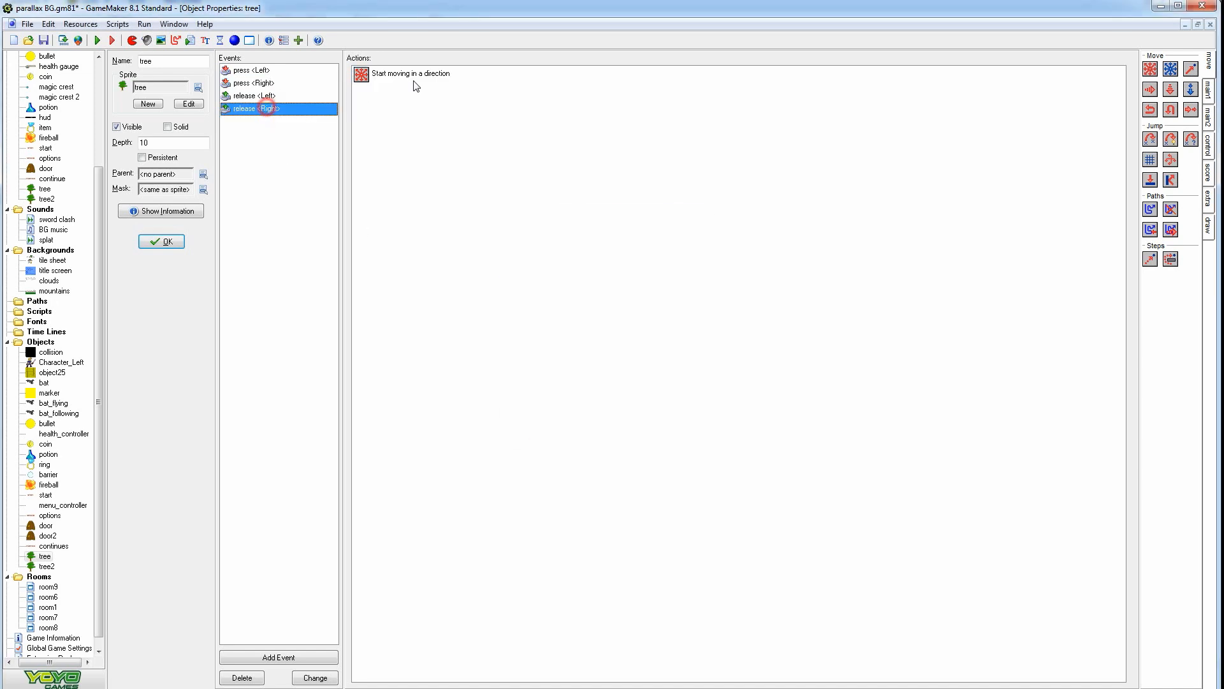
pyautogui.doubleClick(419, 74)
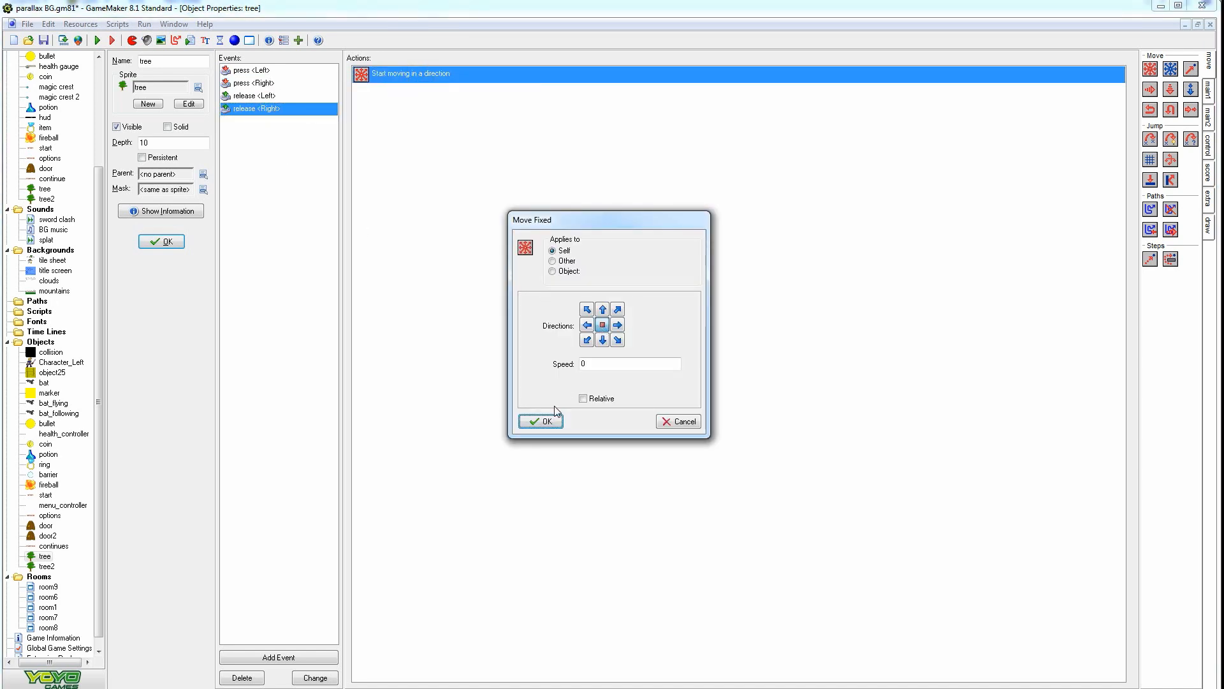
pyautogui.click(543, 422)
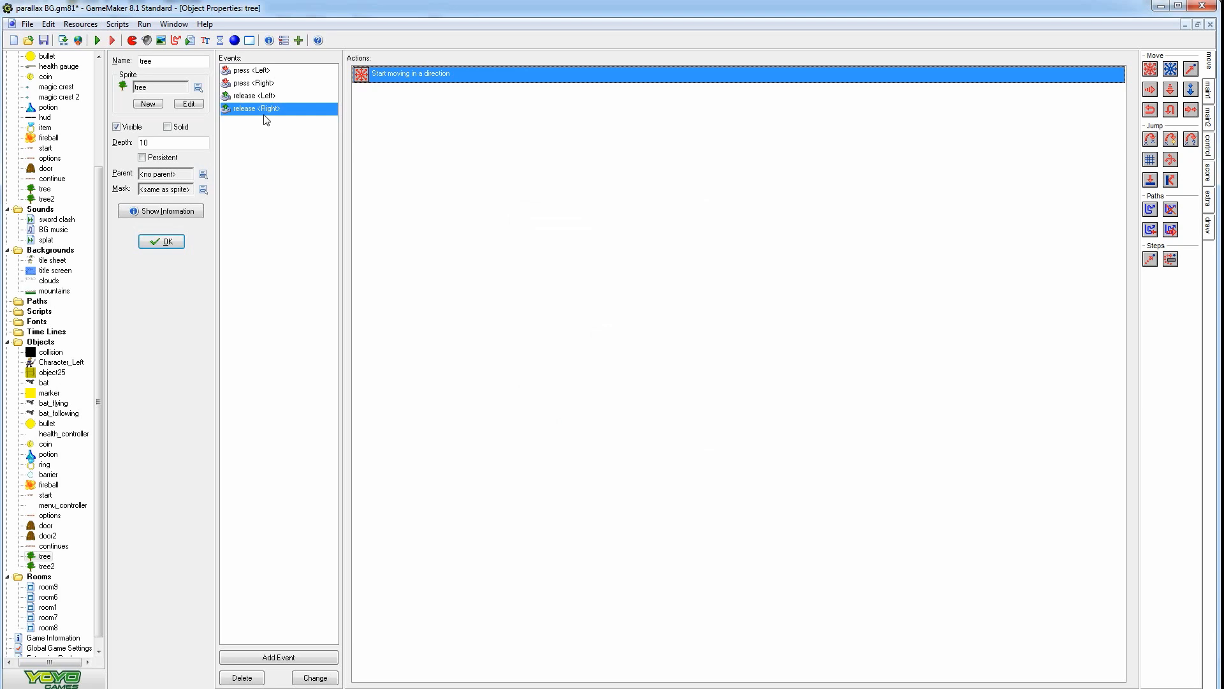
# Review the direction and speed of the tree object's movement actions for pressing and releasing the Left key
pyautogui.click(259, 71)
pyautogui.doubleClick(424, 76)
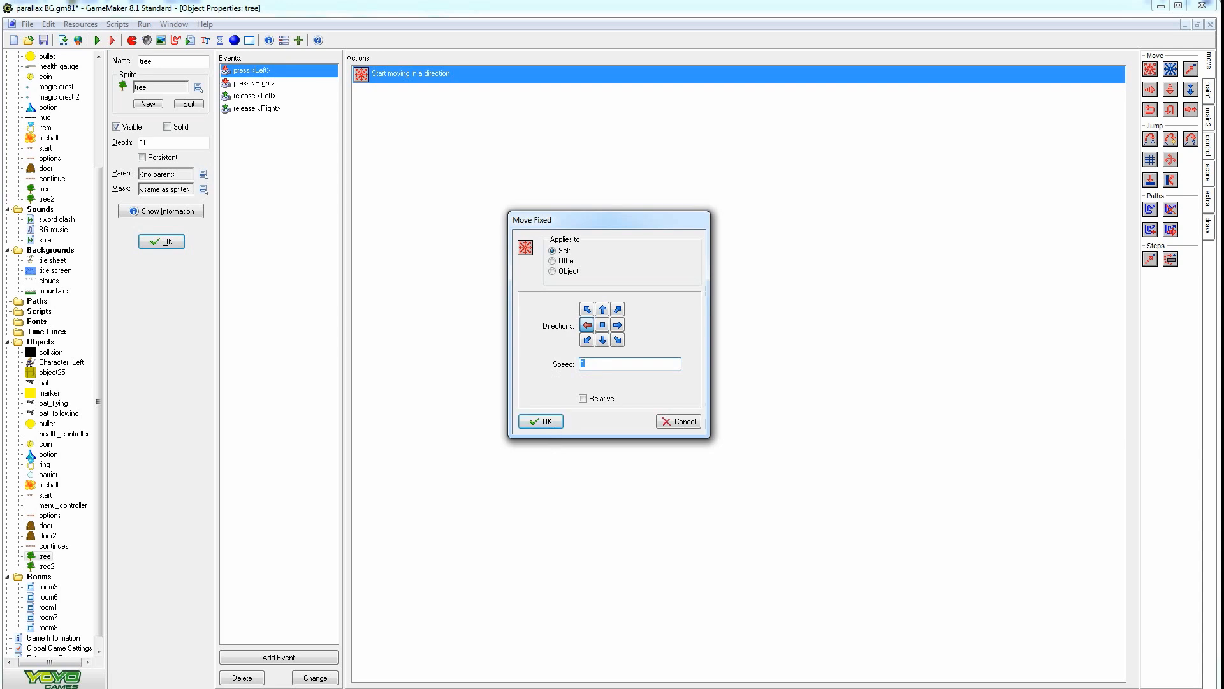
pyautogui.click(540, 422)
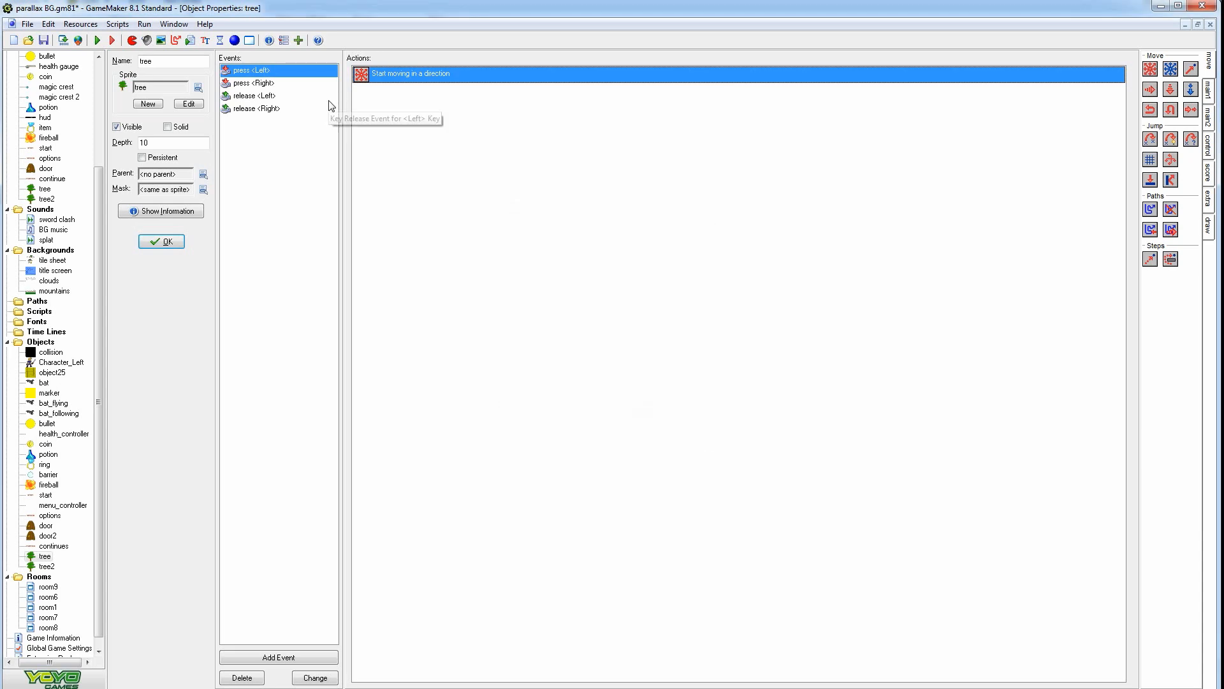
pyautogui.click(268, 97)
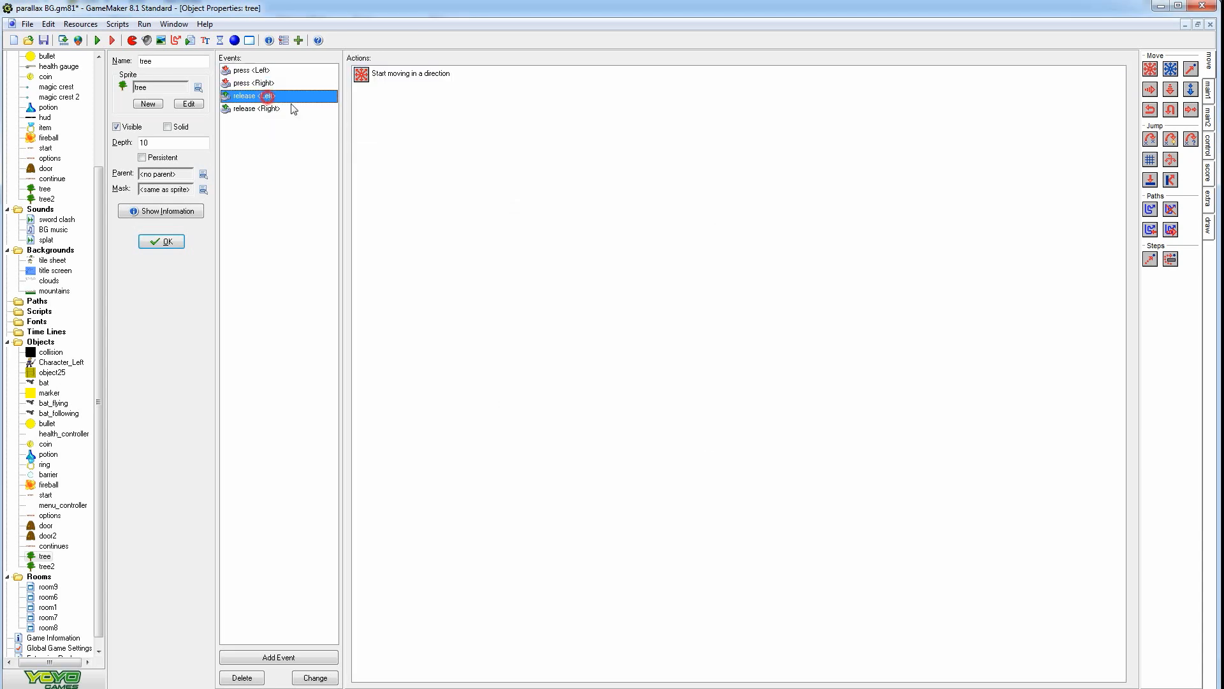
pyautogui.doubleClick(430, 74)
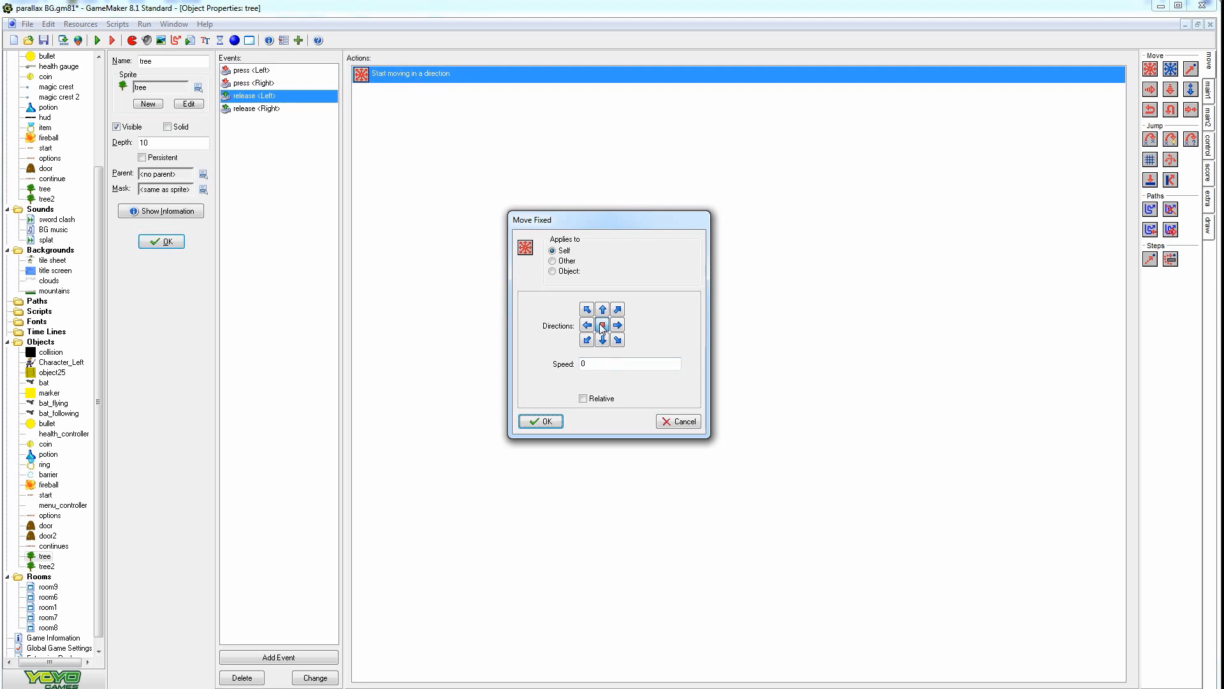
pyautogui.click(542, 422)
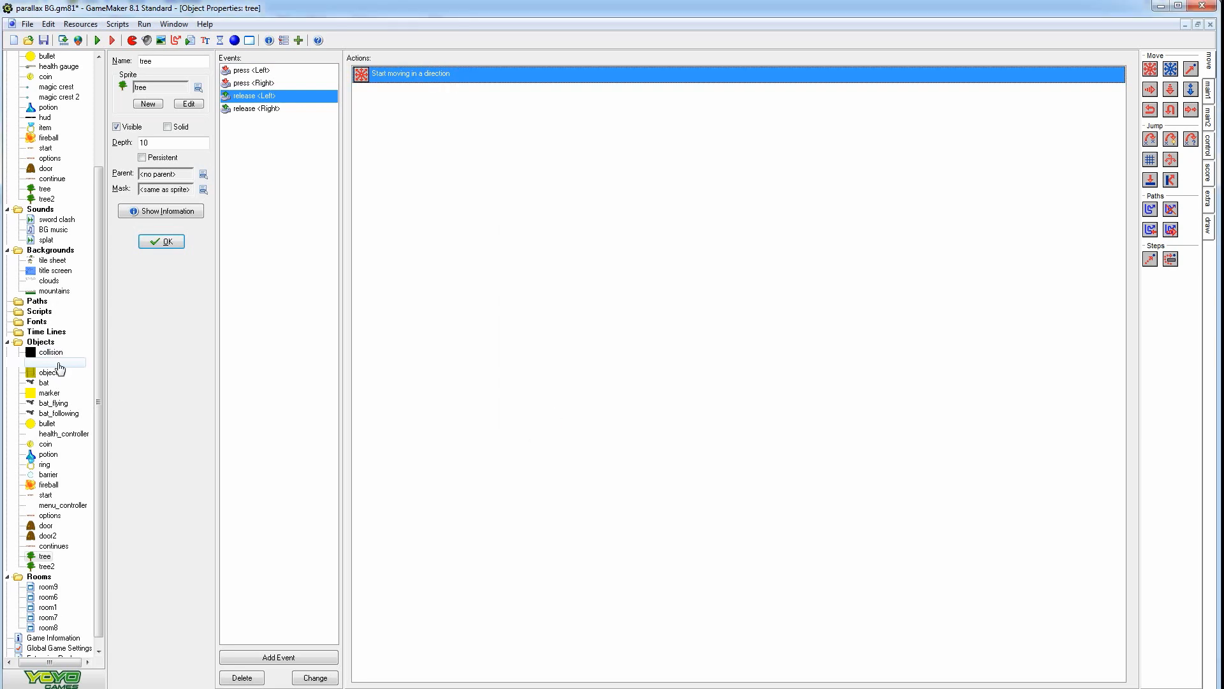
# Check the jump-to-position action in the Character_Left object's Right key event, then close that object's properties
pyautogui.doubleClick(57, 362)
pyautogui.click(245, 146)
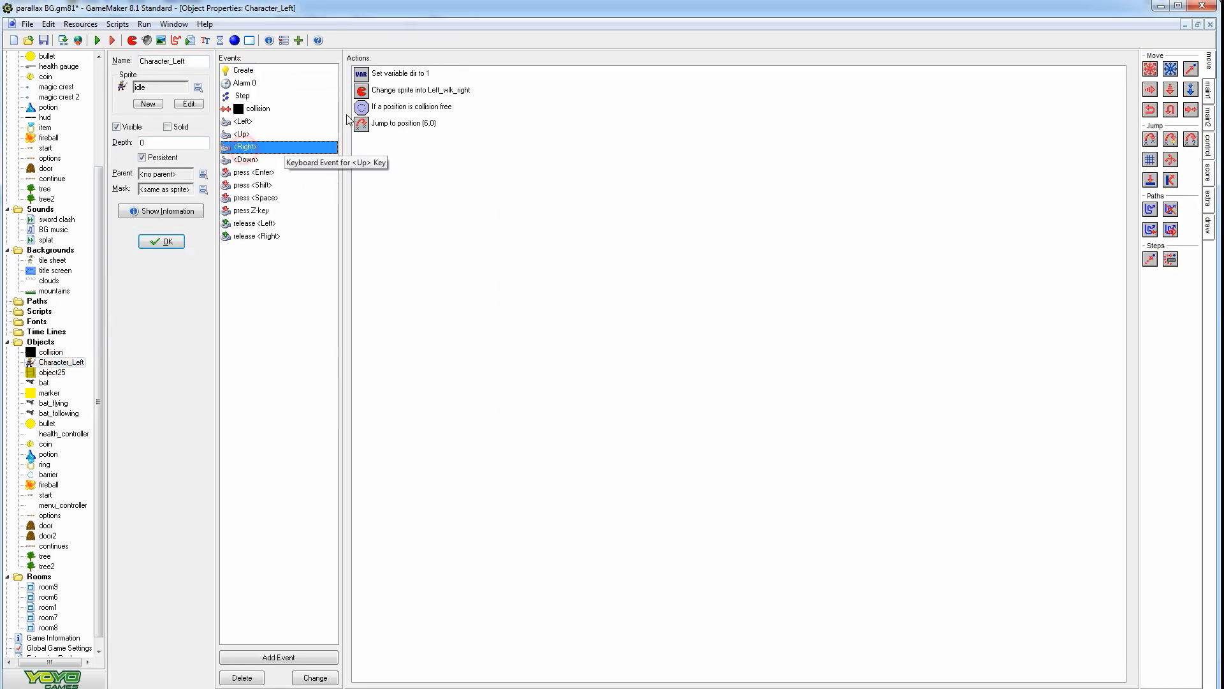
pyautogui.click(417, 123)
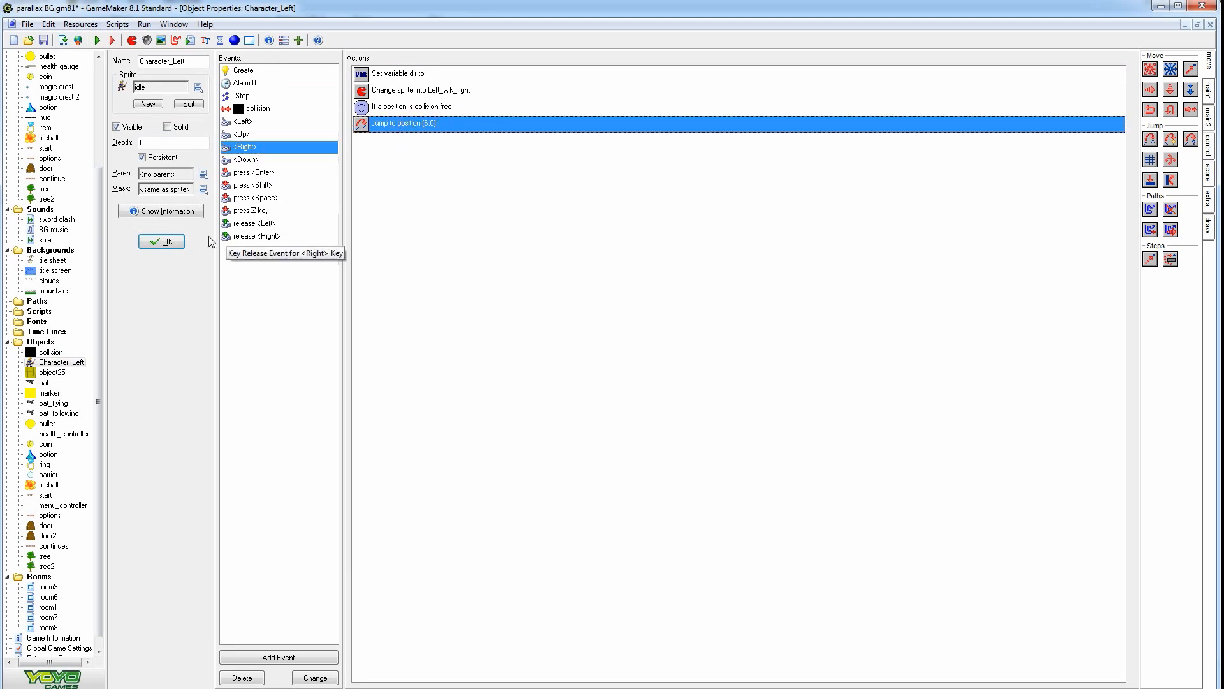
pyautogui.click(174, 245)
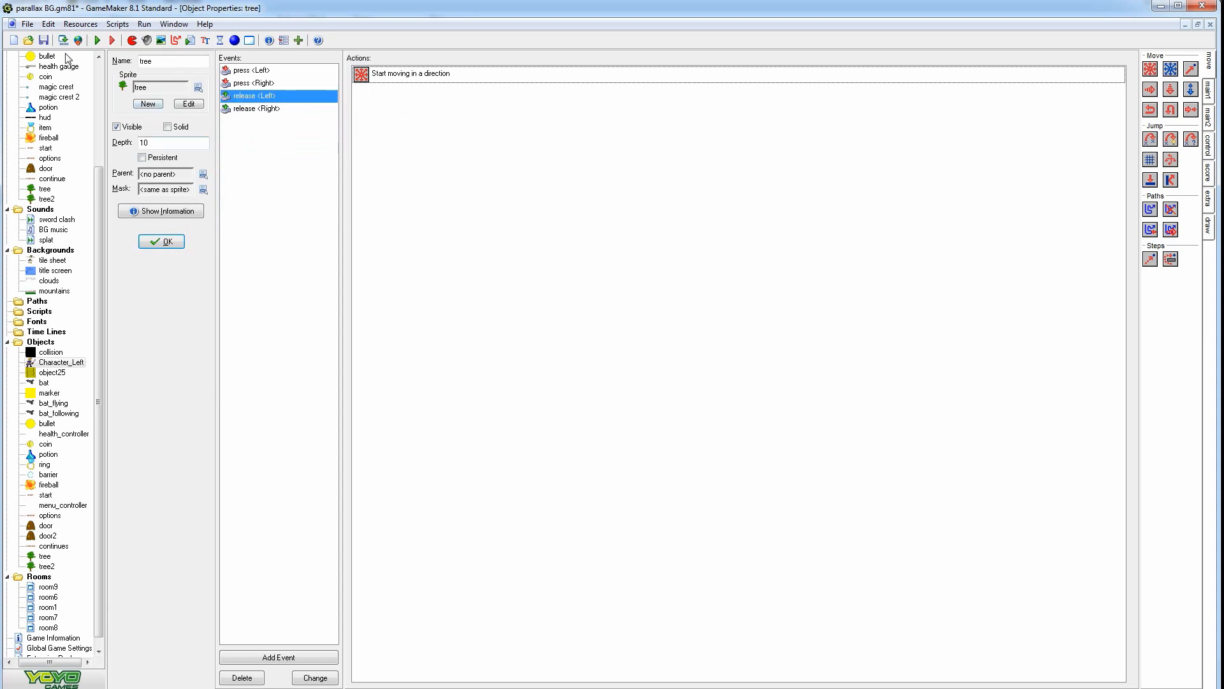
# Run the game and walk the character past both houses towards the door to check how the trees and backgrounds scroll
pyautogui.click(98, 41)
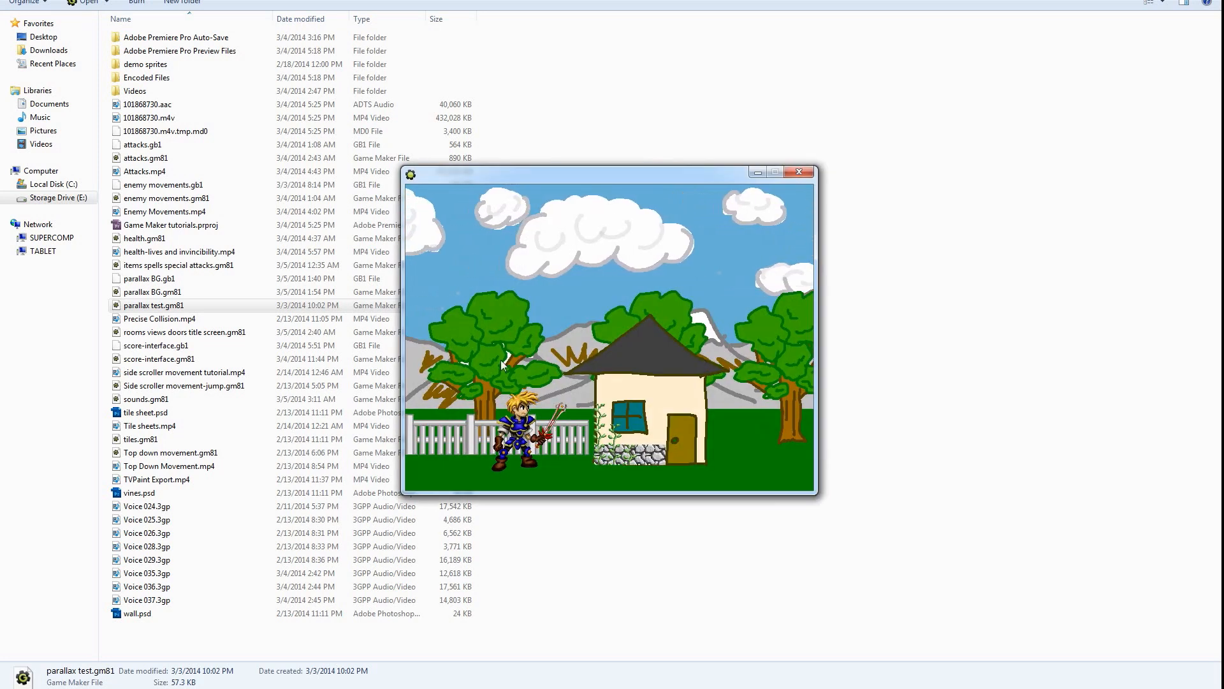
pyautogui.press('Right')
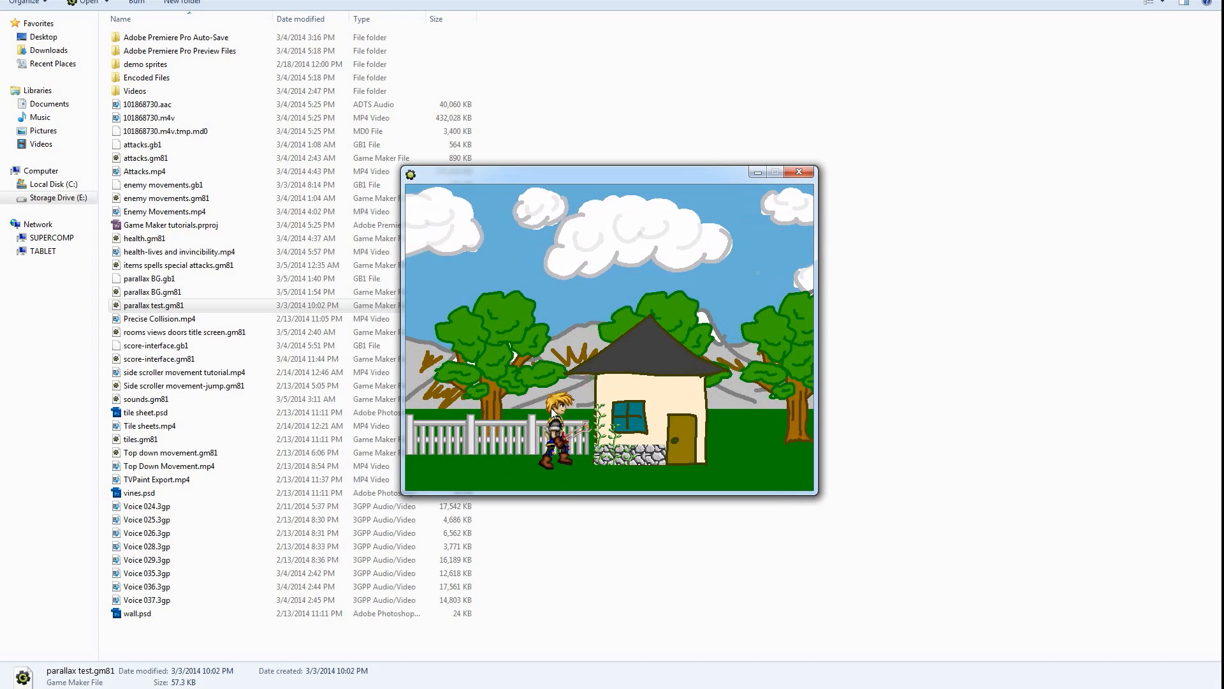
pyautogui.press('Right')
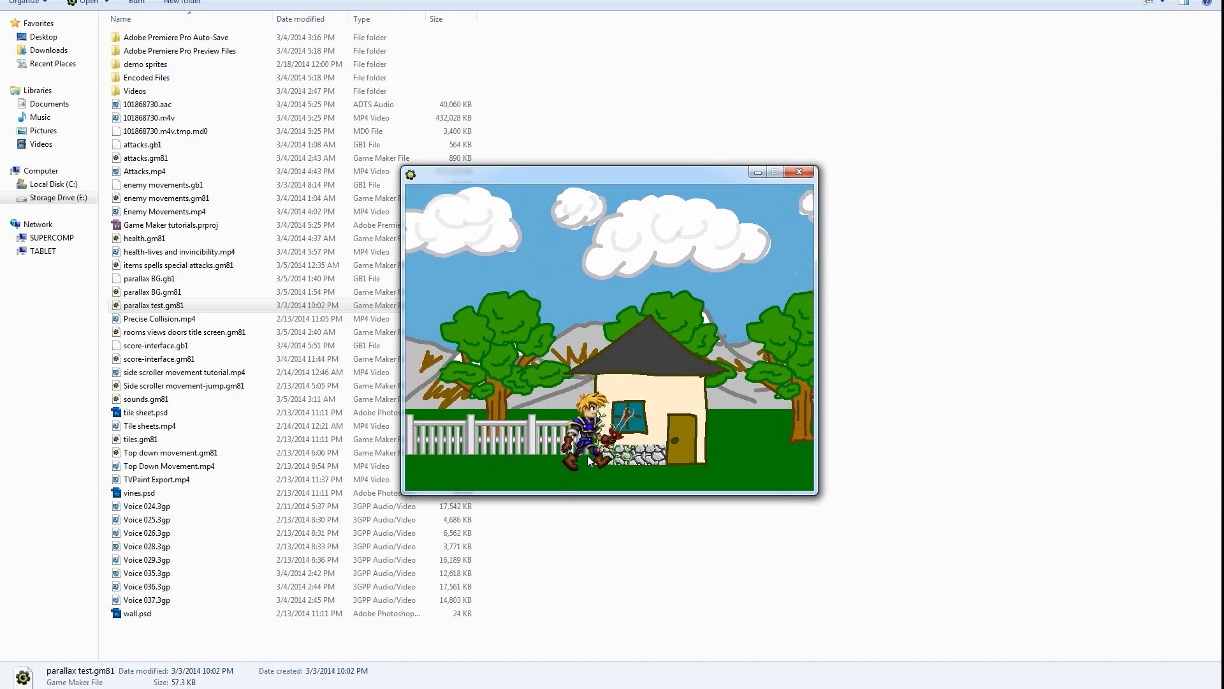
pyautogui.press('Right')
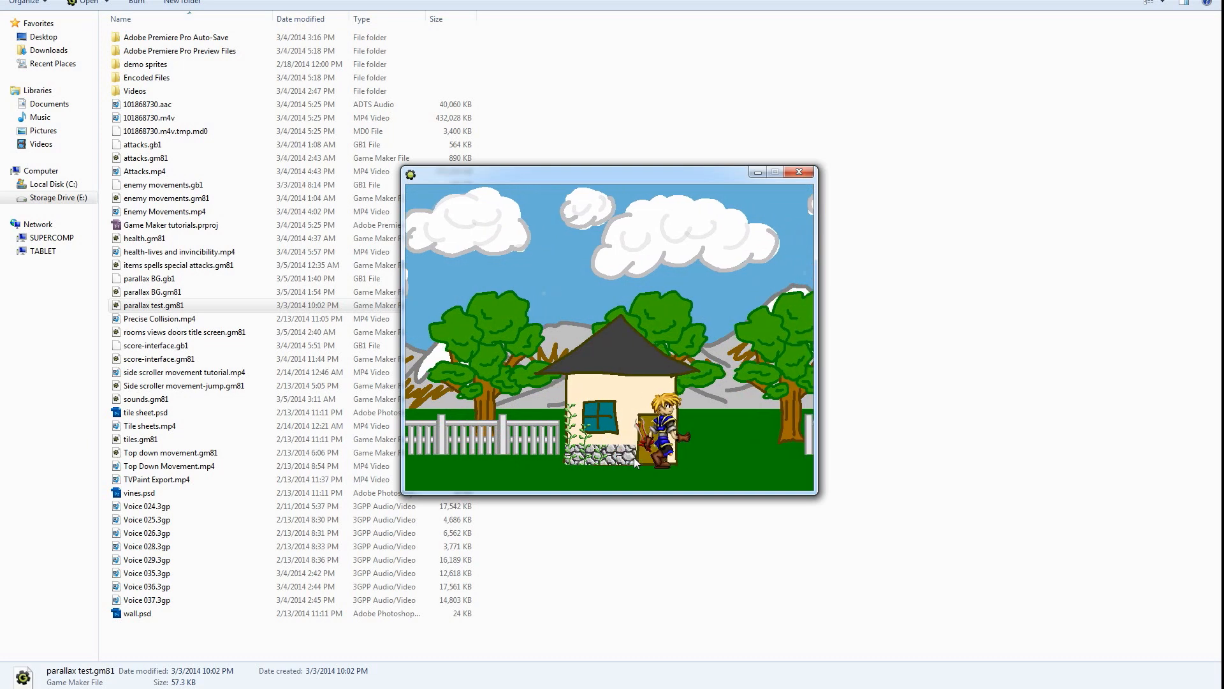
pyautogui.press('Right')
pyautogui.press('Left')
pyautogui.press('Left')
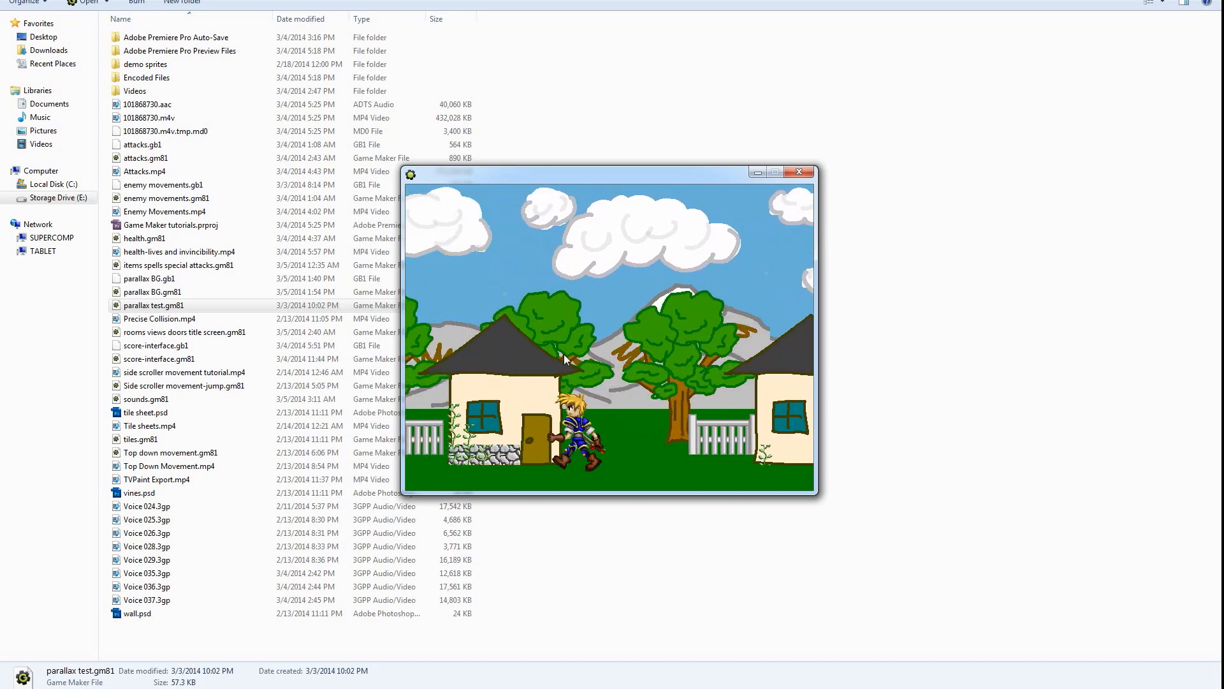
pyautogui.press('Right')
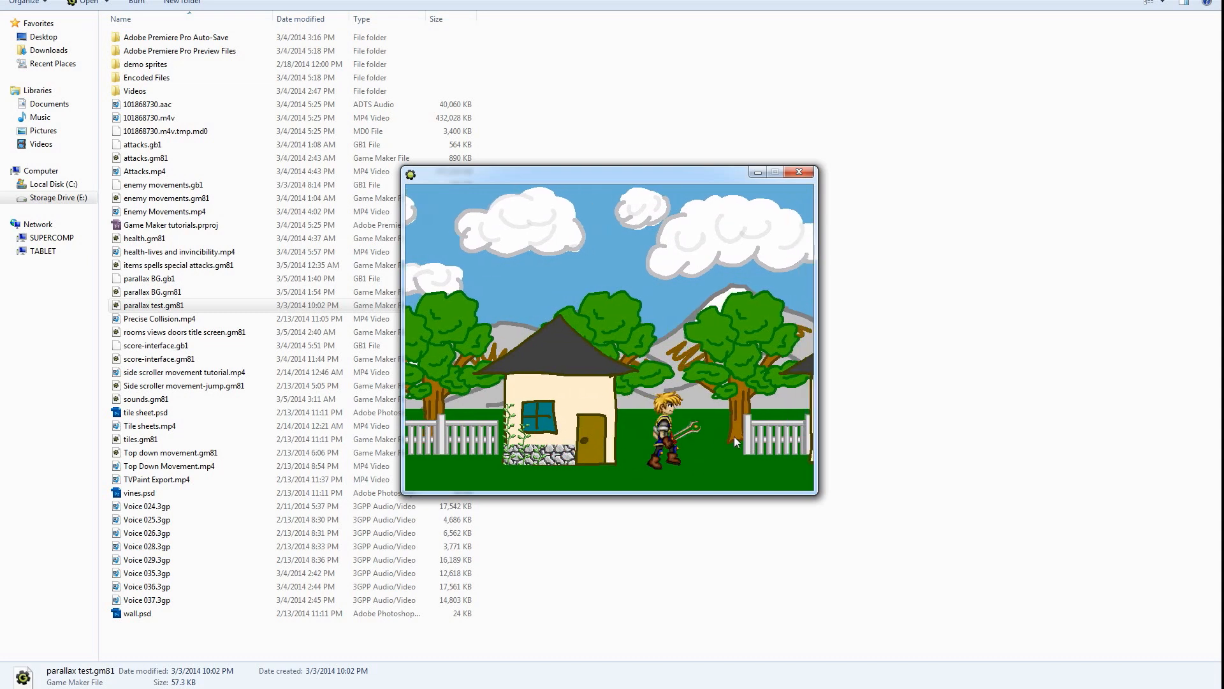
pyautogui.press('Right')
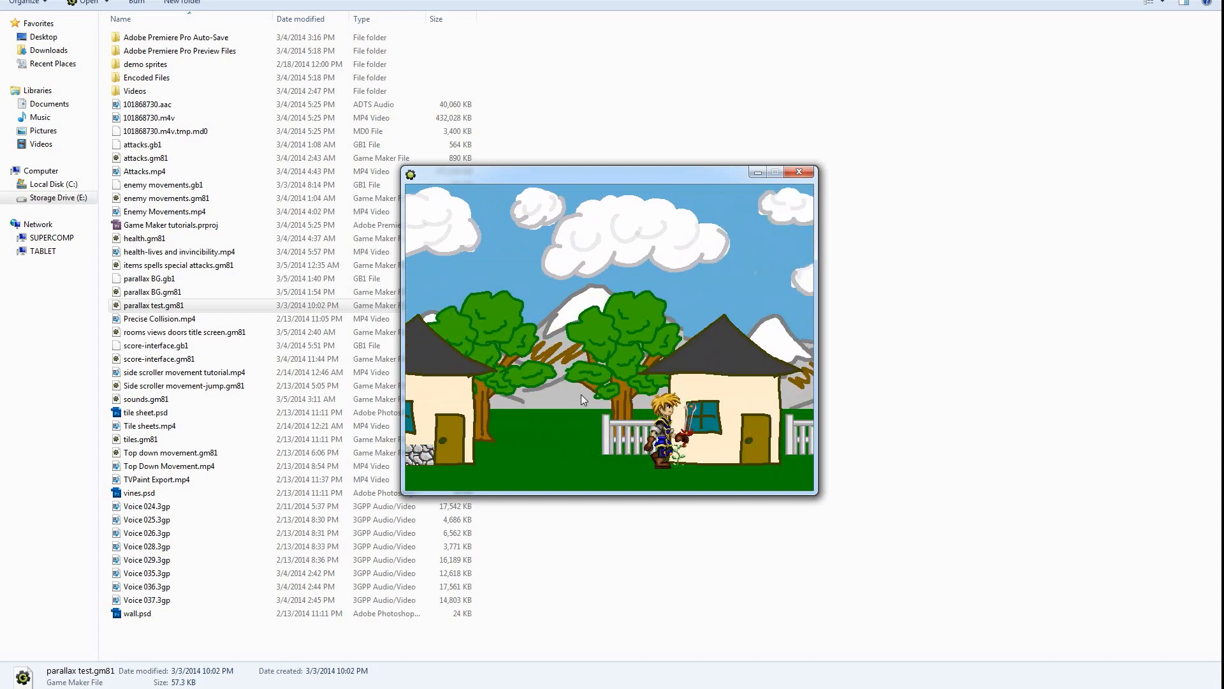
pyautogui.press('Right')
# Walk the character back past the houses, reversing direction several times, to the room's starting edge to check the parallax both ways
pyautogui.press('Left')
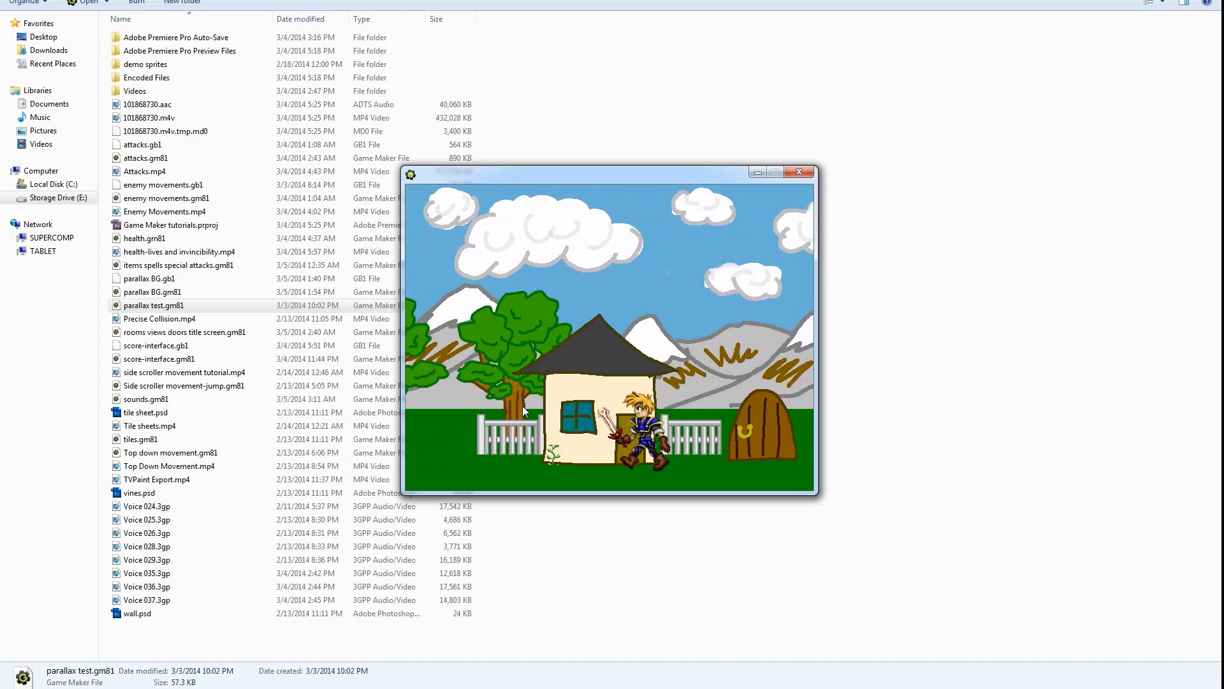
pyautogui.press('Left')
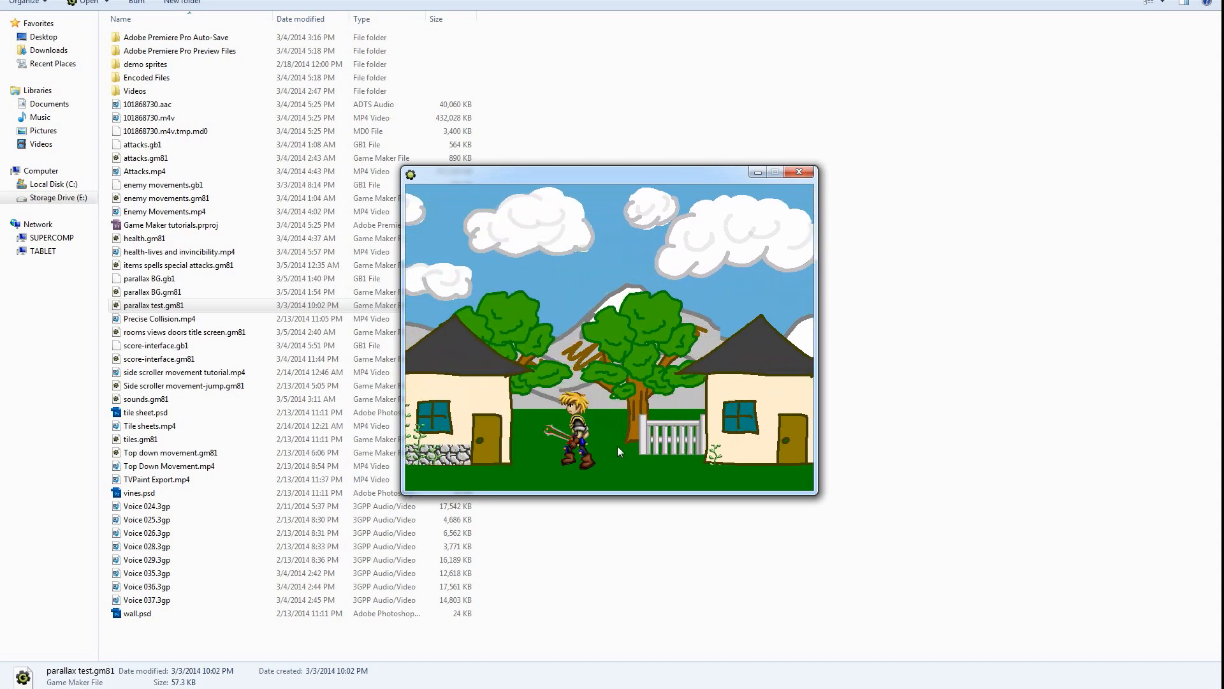
pyautogui.press('Left')
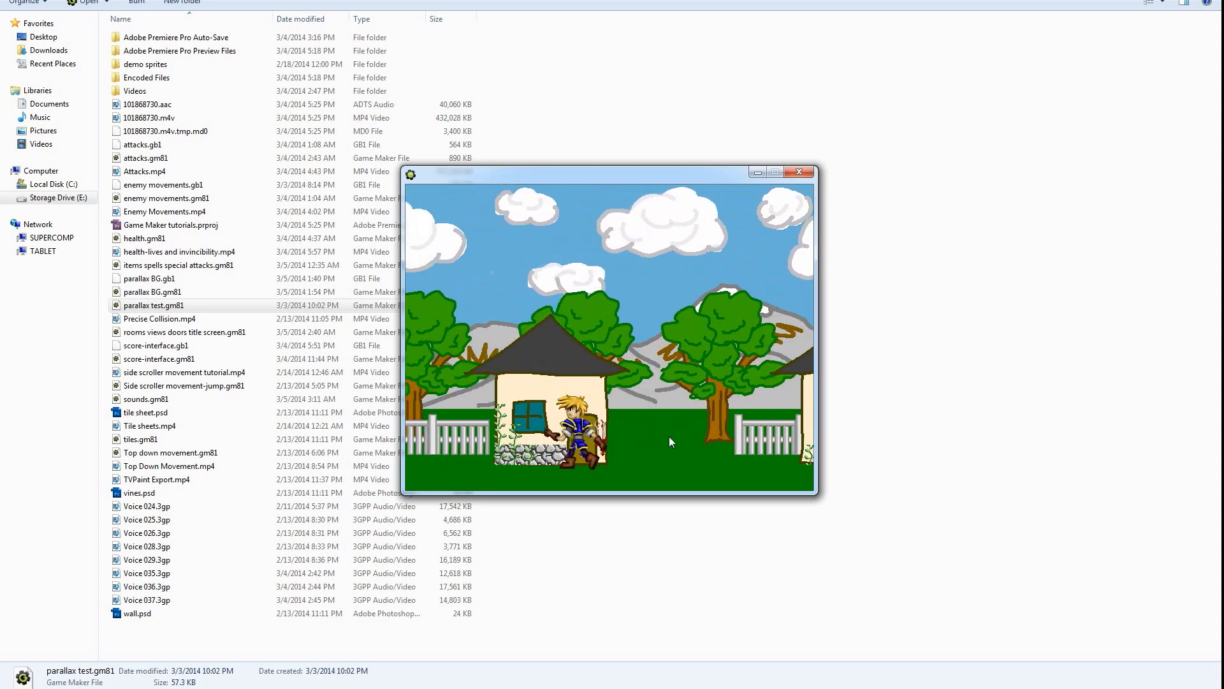
pyautogui.press('Right')
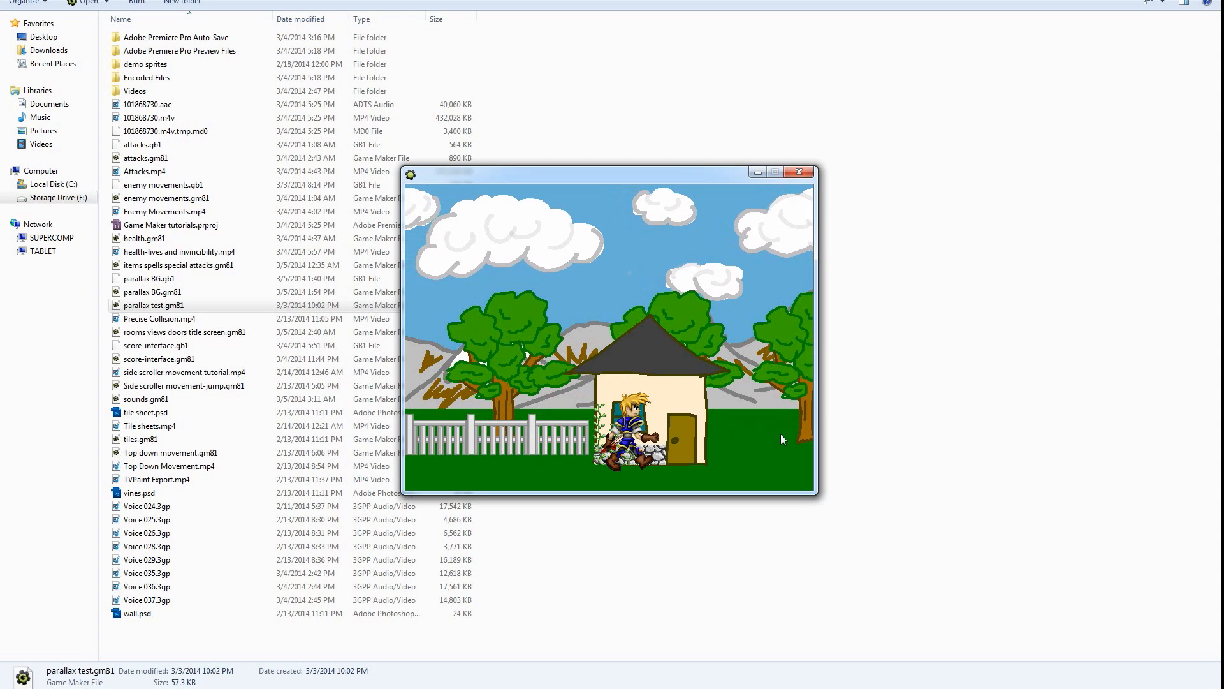
pyautogui.press('Left')
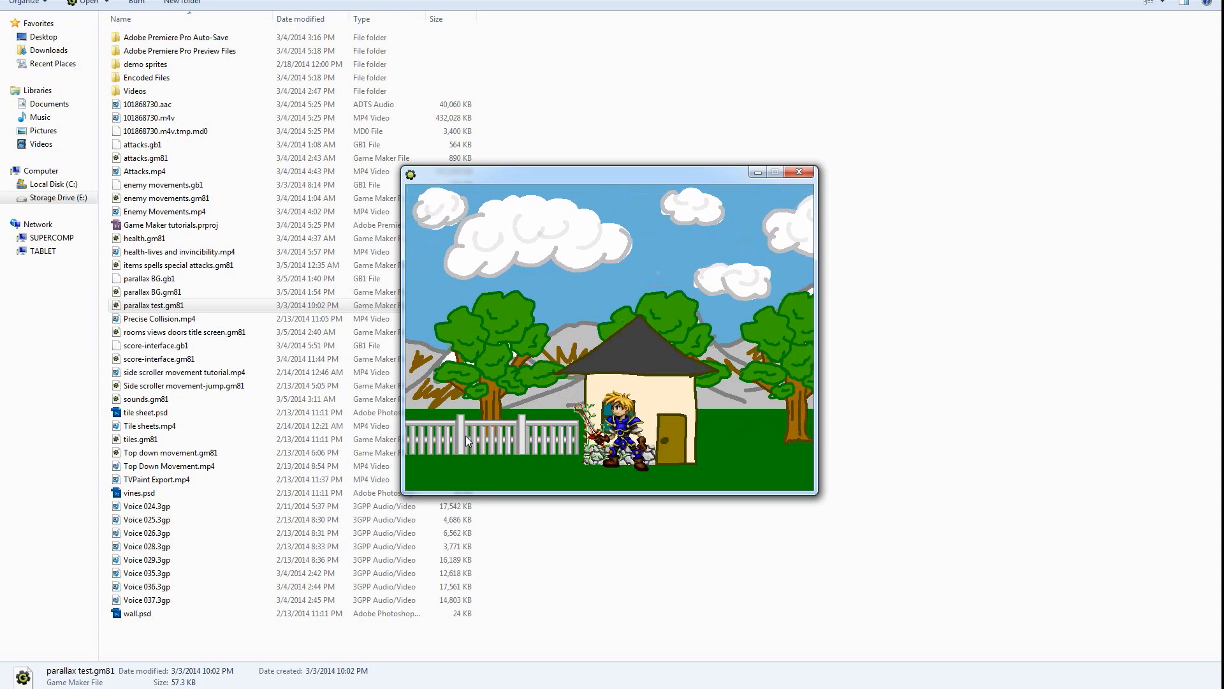
pyautogui.press('Right')
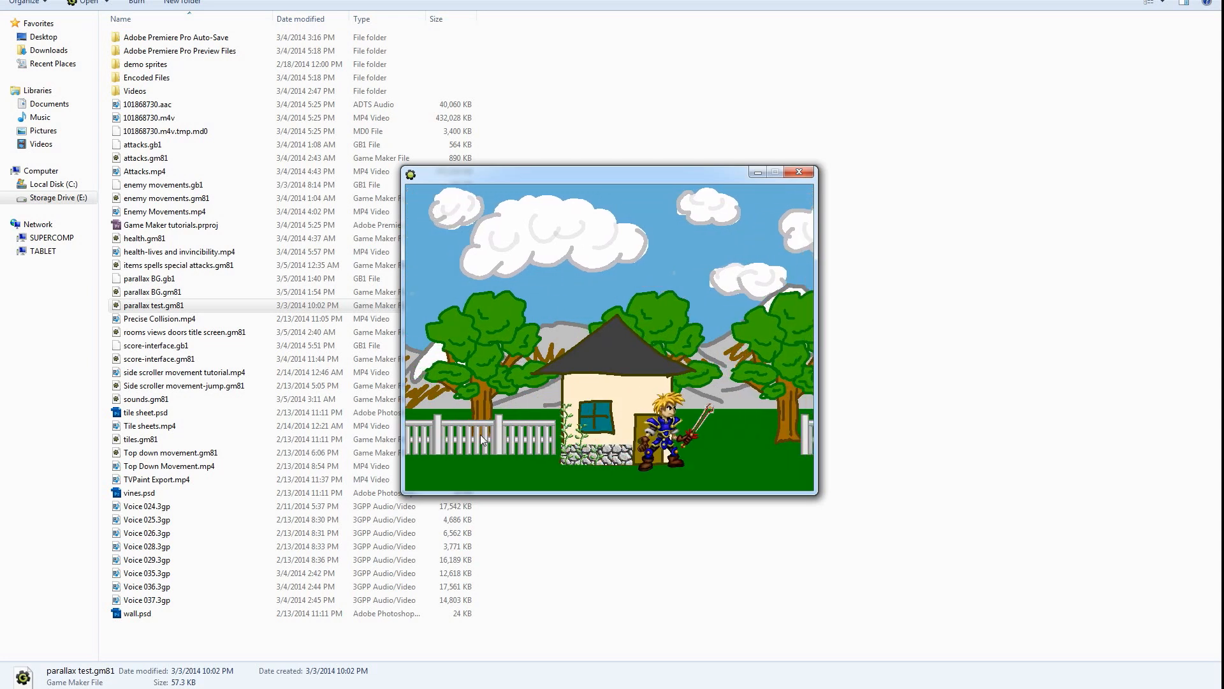
pyautogui.press('Right')
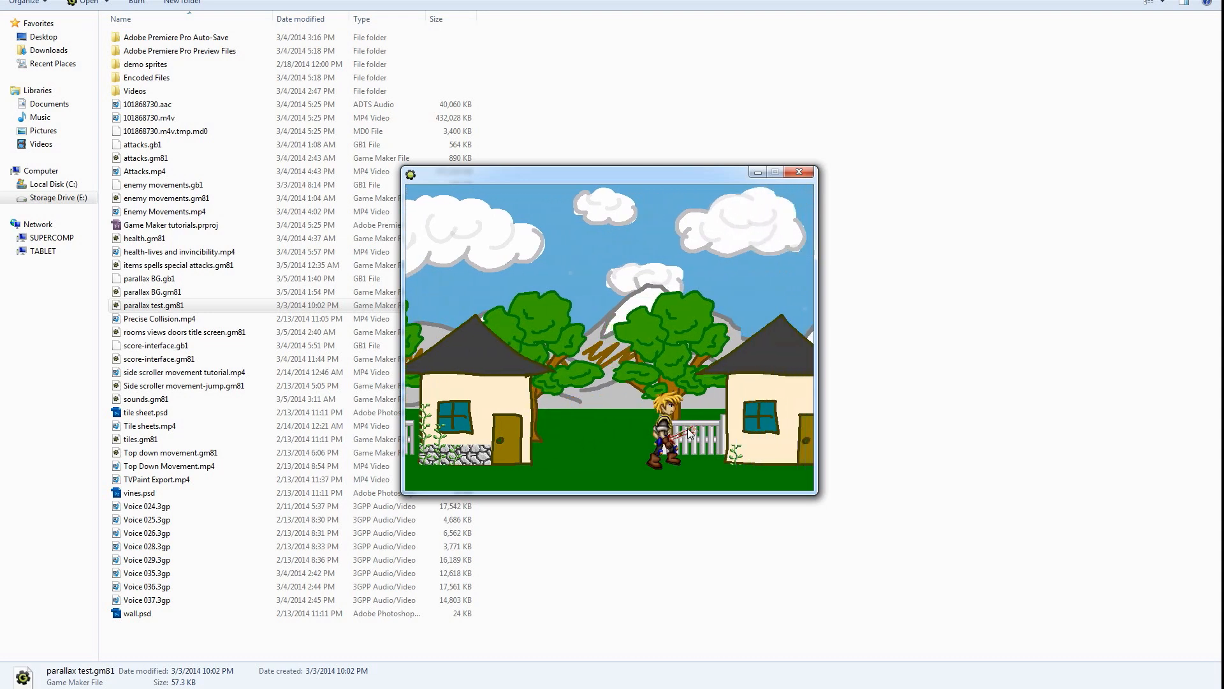
pyautogui.press('Left')
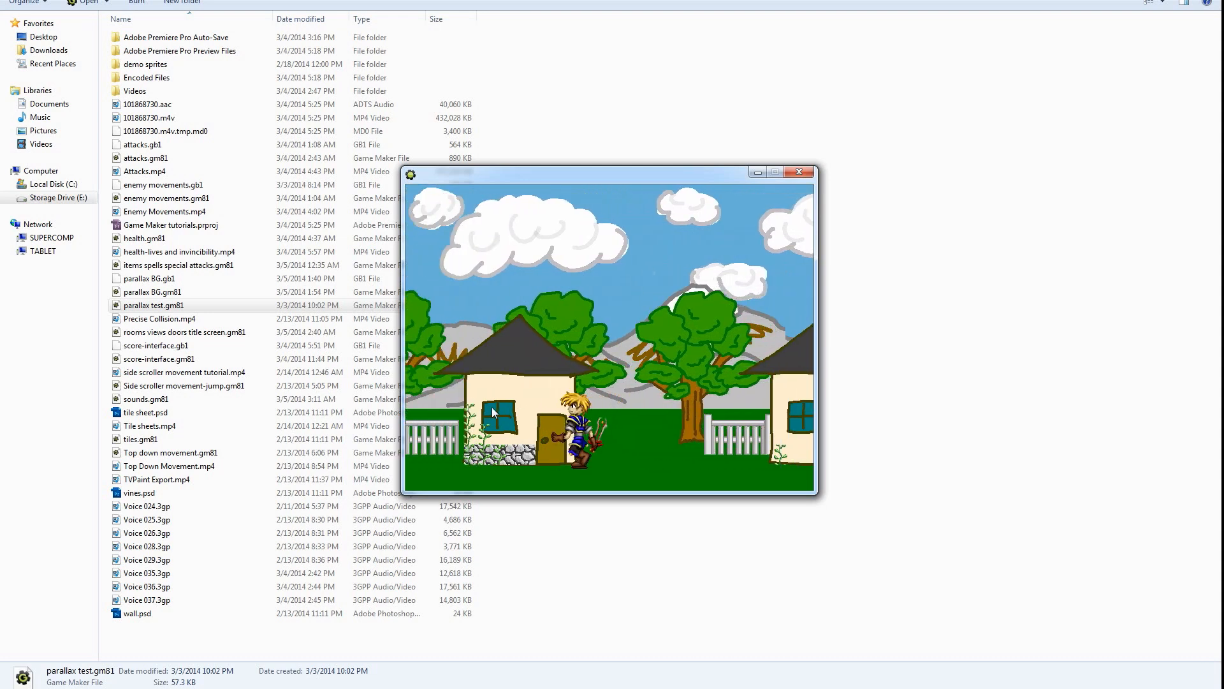
pyautogui.press('Left')
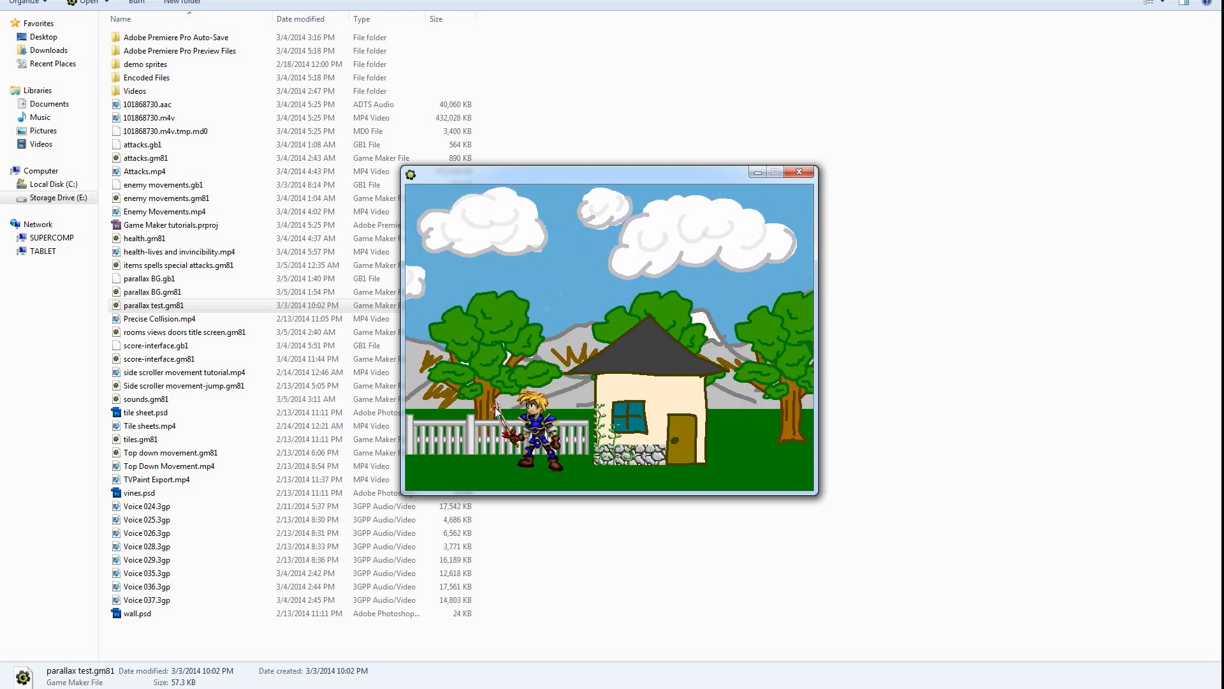
pyautogui.press('Left')
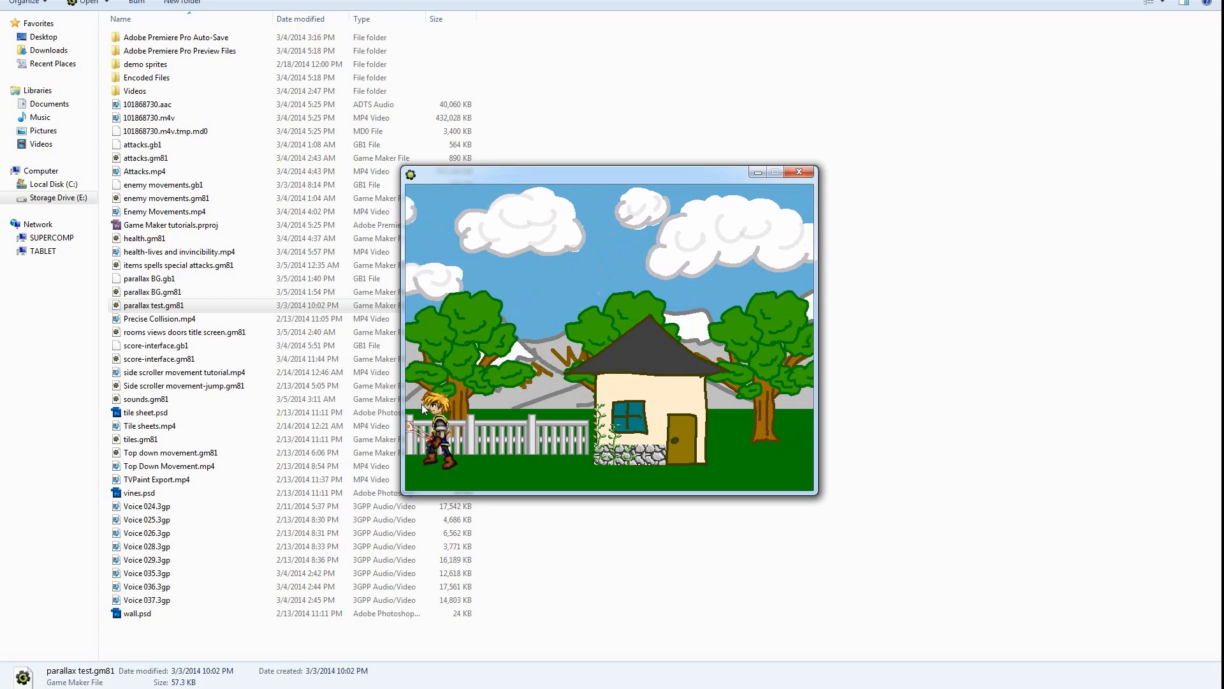
# Walk the character back and forth around the first house to compare the tree, mountain and cloud scrolling, then end the game
pyautogui.press('Right')
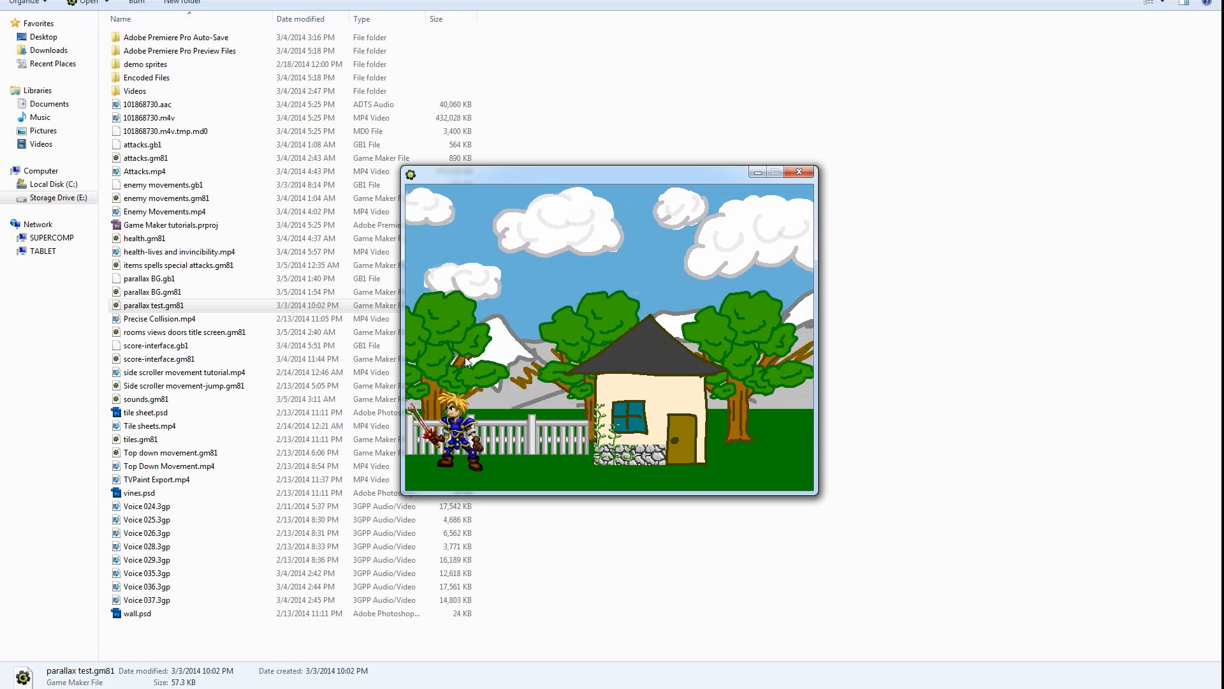
pyautogui.press('Left')
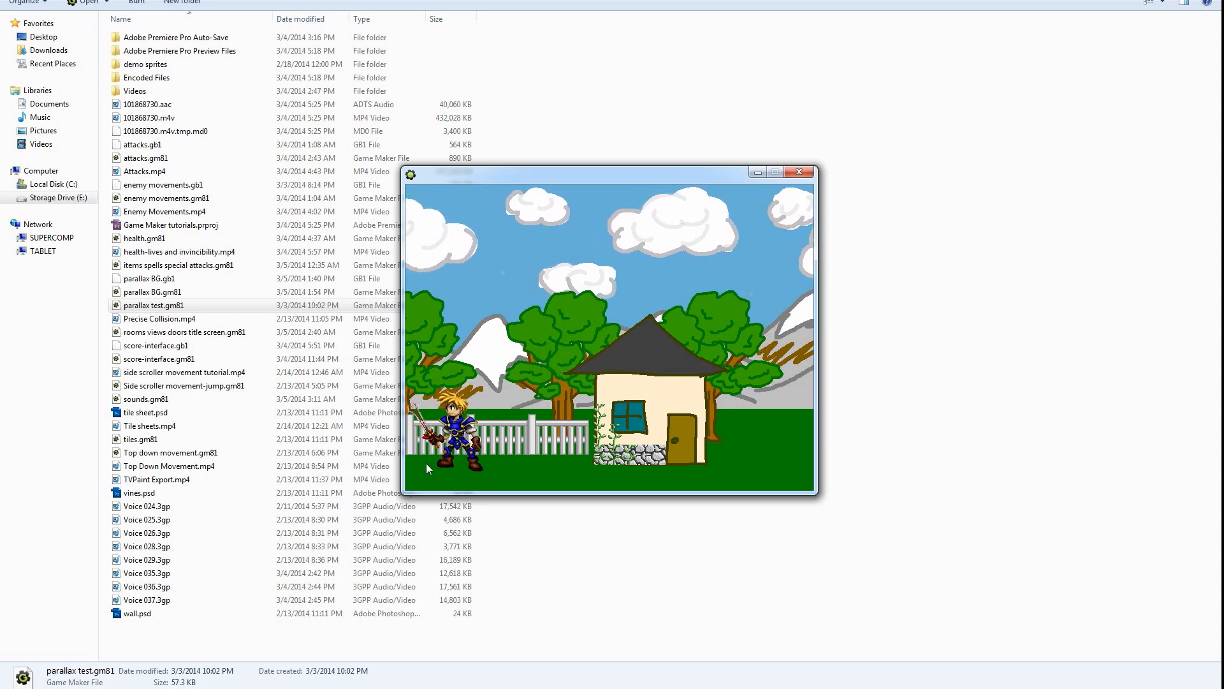
pyautogui.press('Right')
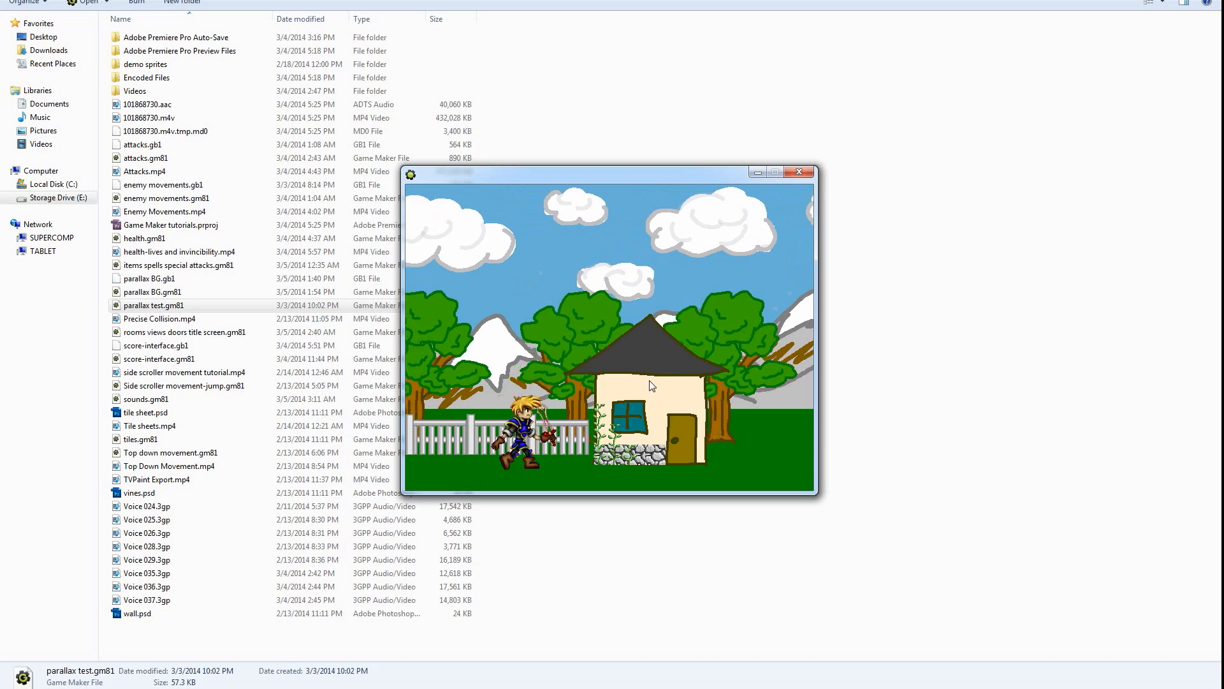
pyautogui.press('Right')
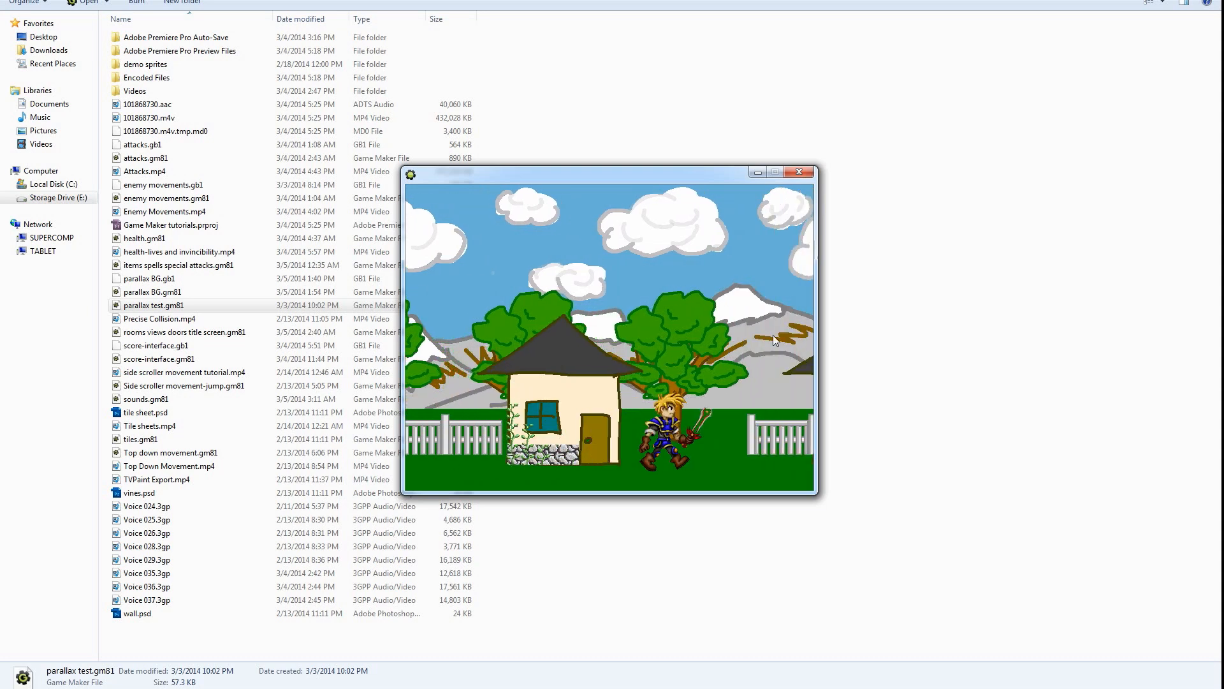
pyautogui.press('Right')
pyautogui.press('Left')
pyautogui.press('Left')
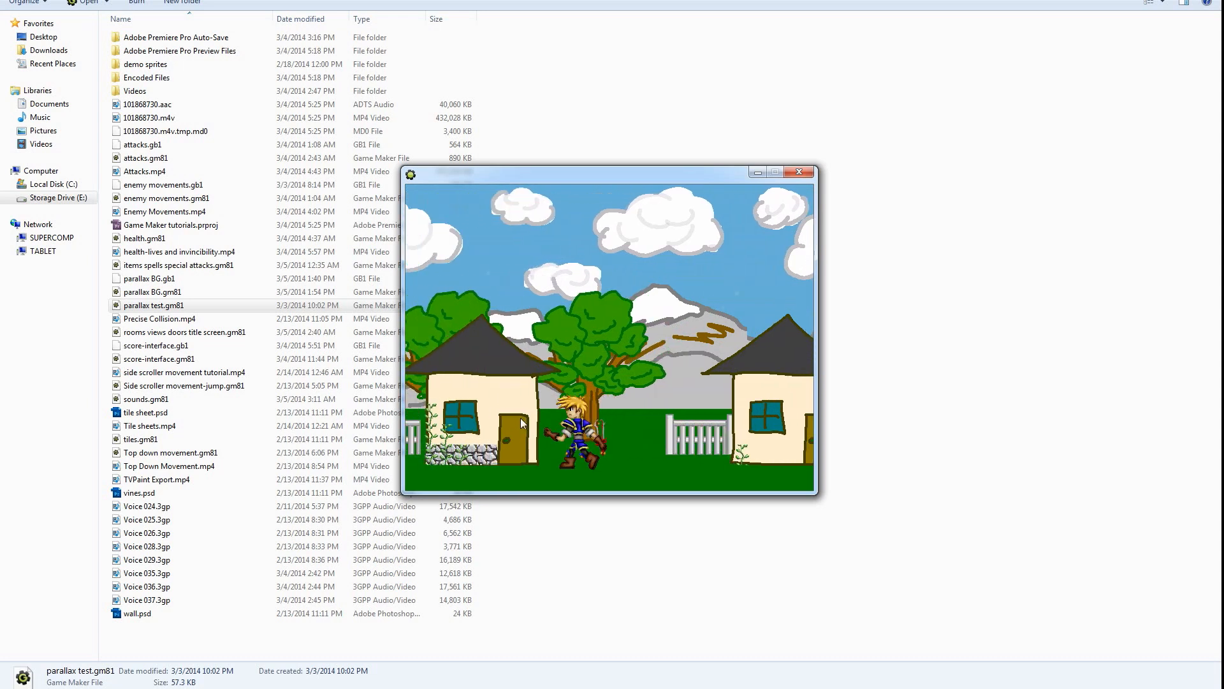
pyautogui.press('Left')
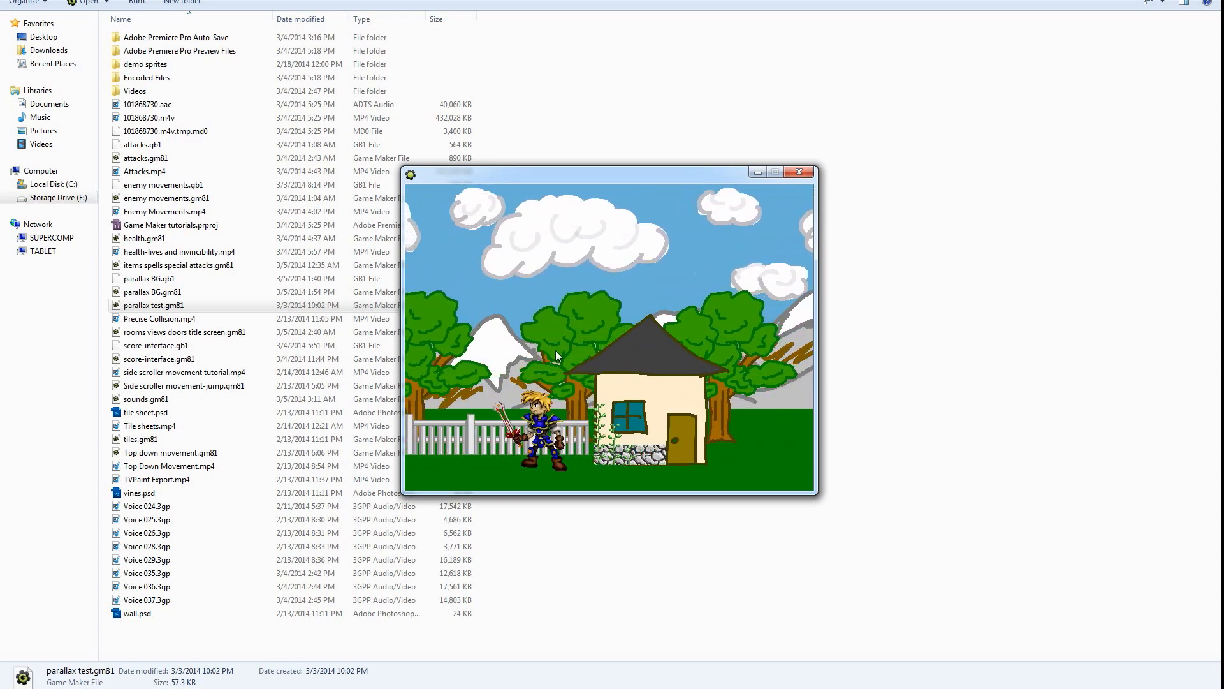
pyautogui.press('Escape')
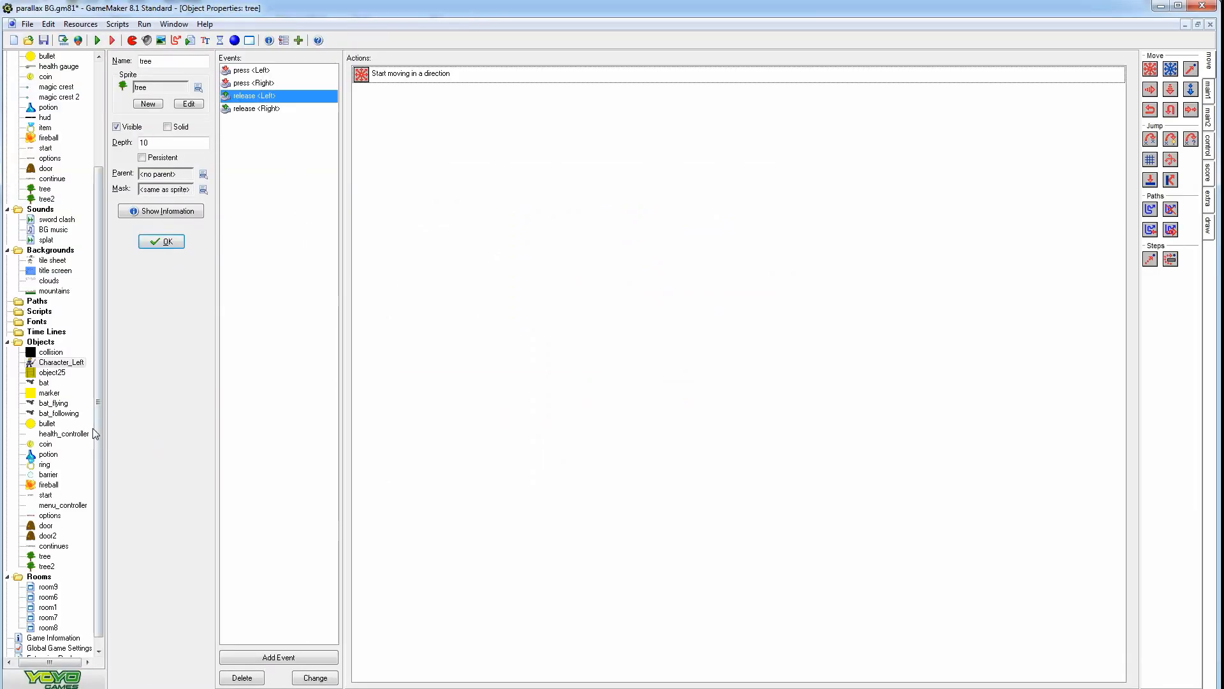
# Check the direction and speed of the tree2 object's movement action for pressing the Left key, closing both tree objects' properties
pyautogui.click(158, 246)
pyautogui.doubleClick(47, 566)
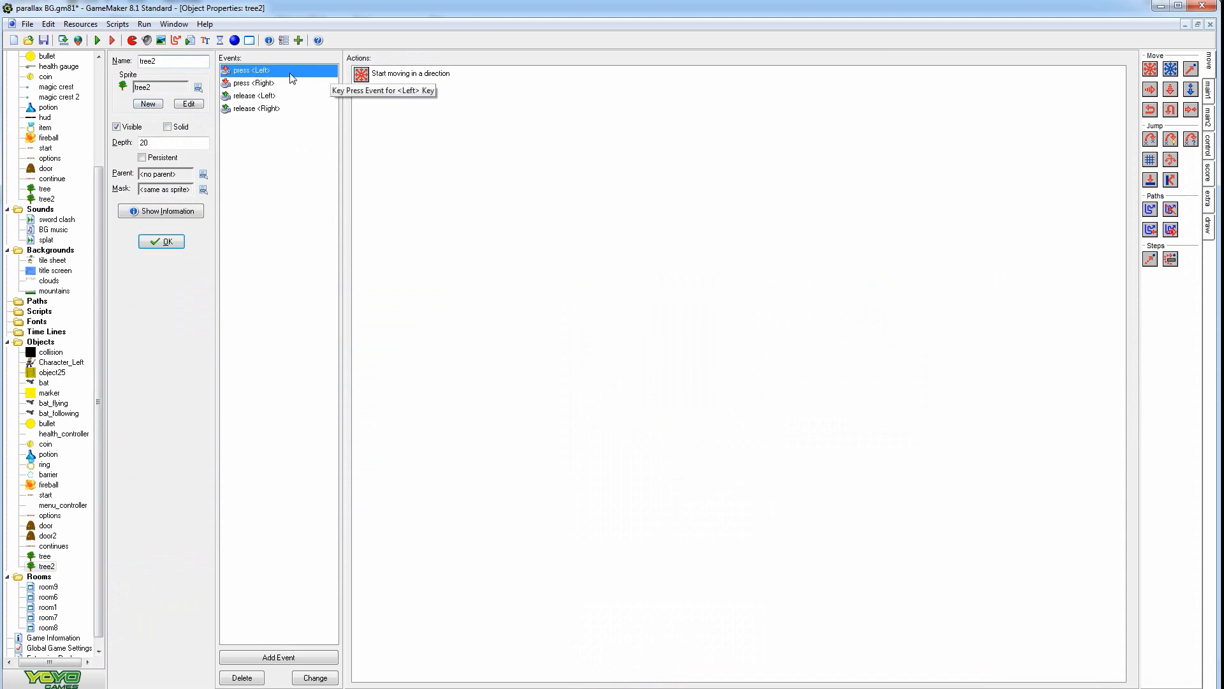
pyautogui.click(396, 76)
pyautogui.doubleClick(395, 75)
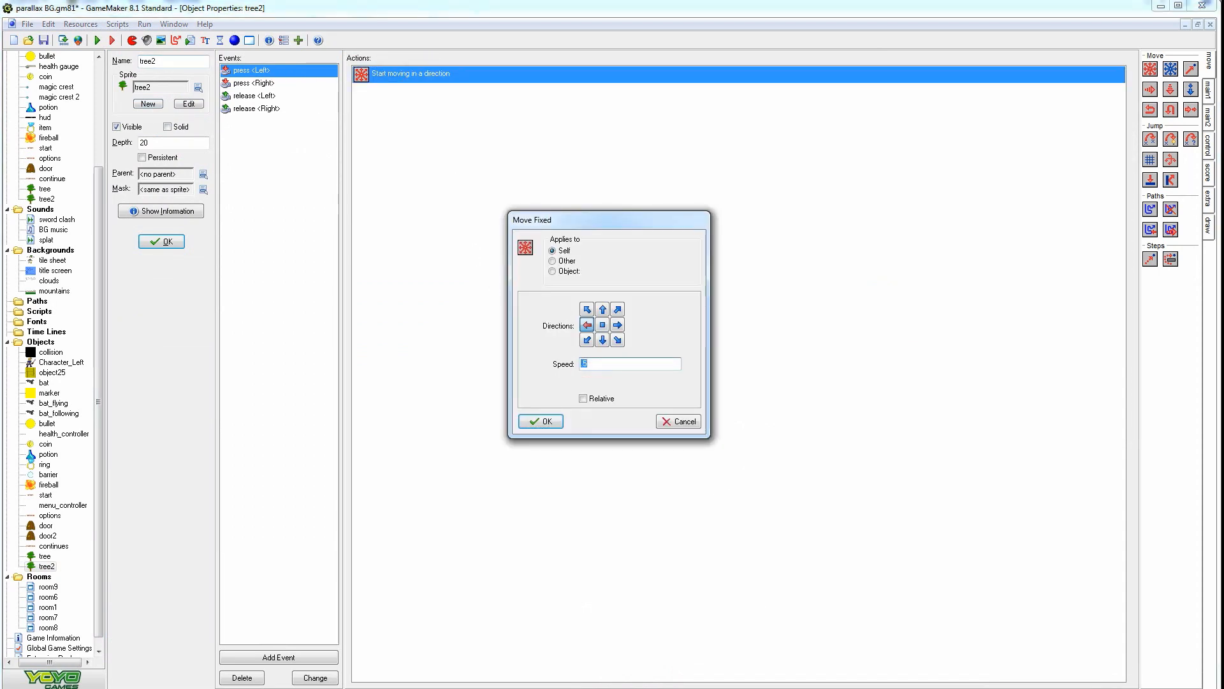
pyautogui.click(545, 421)
pyautogui.click(173, 242)
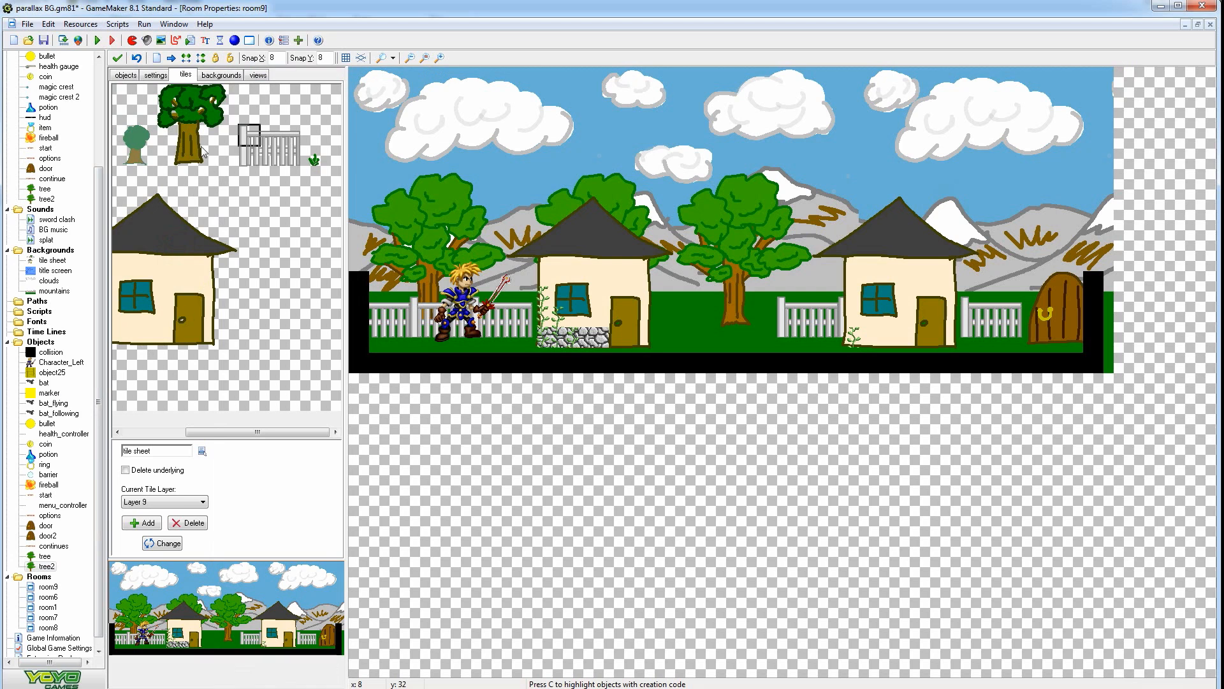
# Place tree2 instances in room9 between the houses, behind the second house and near the wooden door
pyautogui.click(126, 75)
pyautogui.click(237, 280)
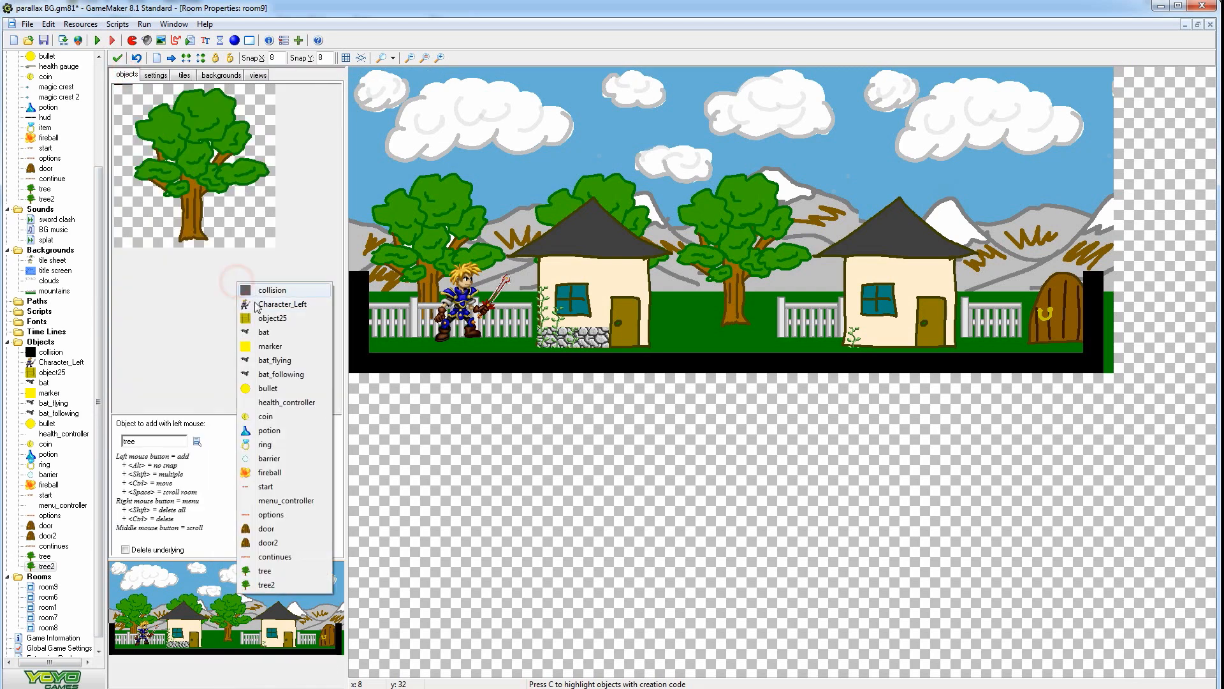
pyautogui.click(267, 585)
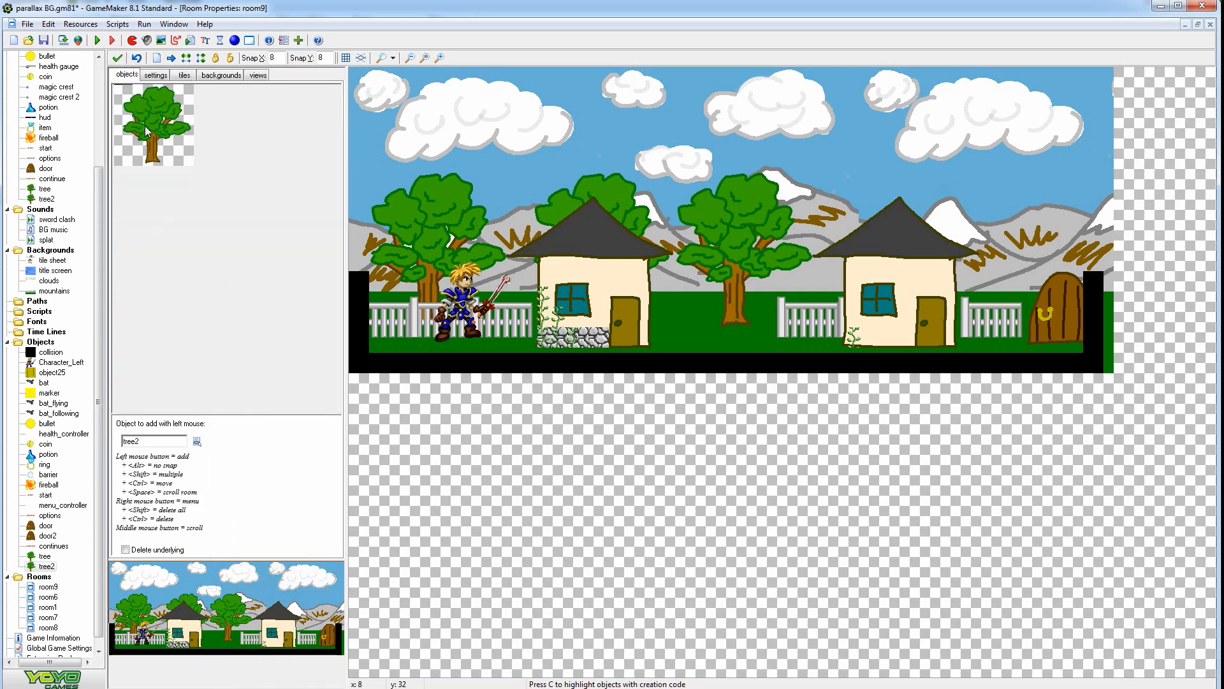
pyautogui.moveTo(672, 298); pyautogui.dragTo(652, 238)
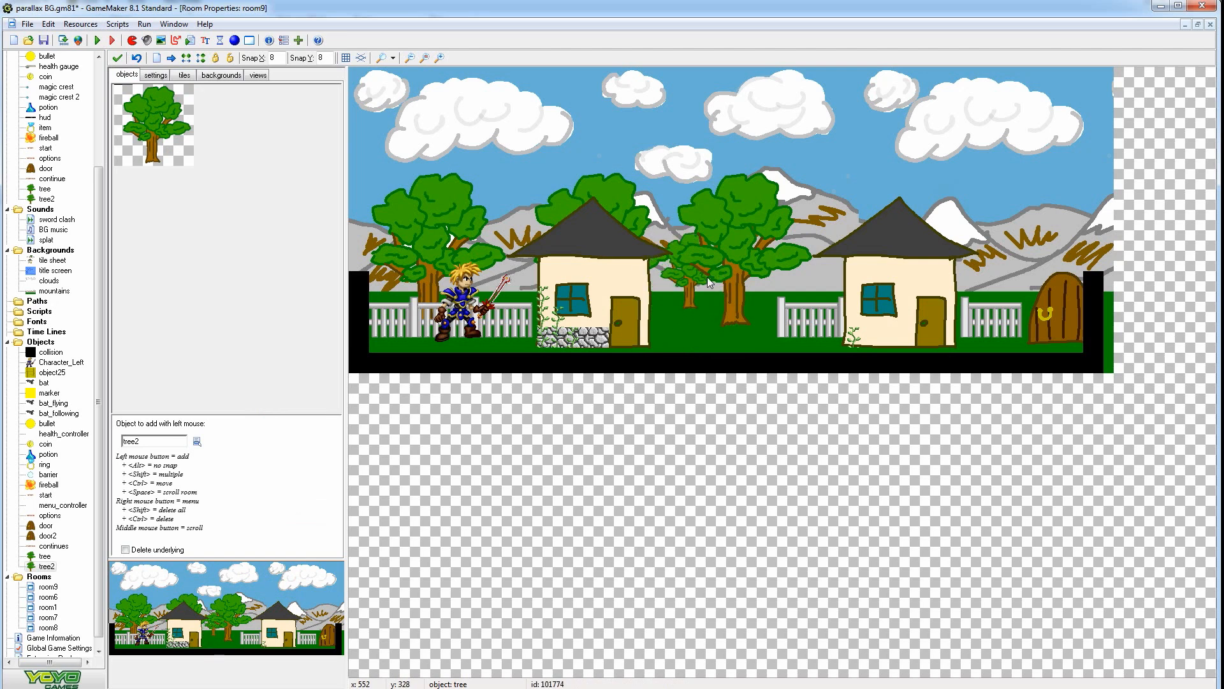
pyautogui.click(988, 245)
pyautogui.moveTo(977, 239); pyautogui.dragTo(935, 231)
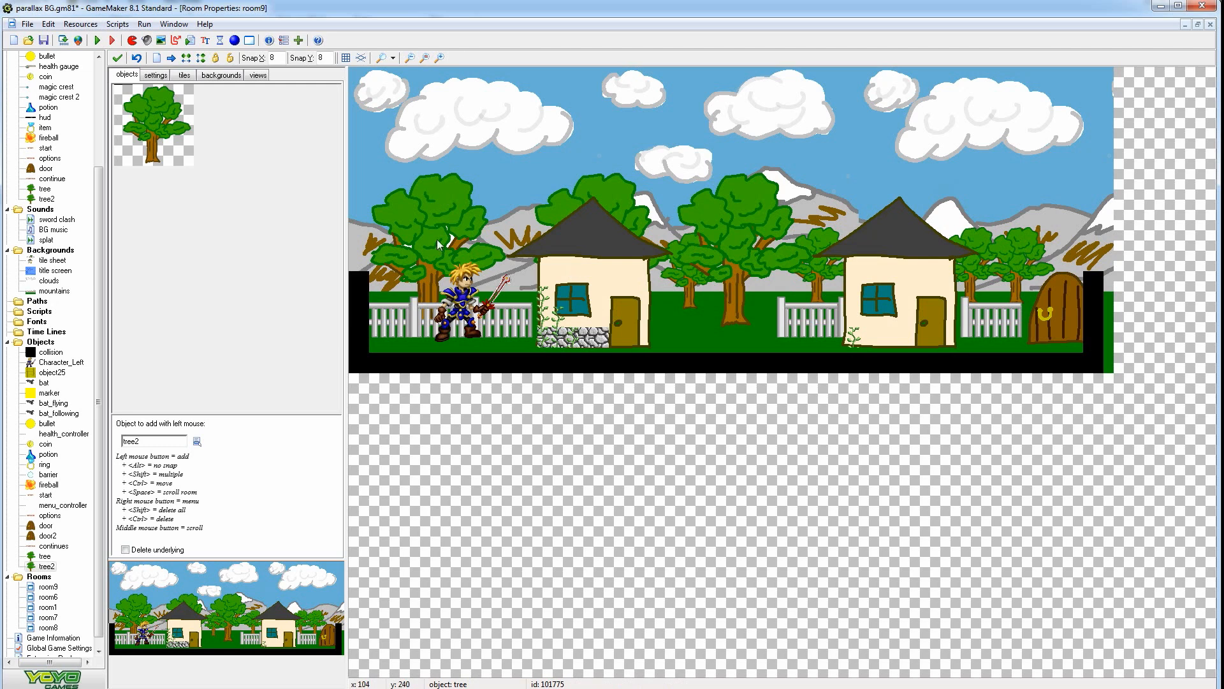
# Check the tree2 object's depth, then add more tree2 instances among the large trees on both sides of the first house
pyautogui.doubleClick(46, 566)
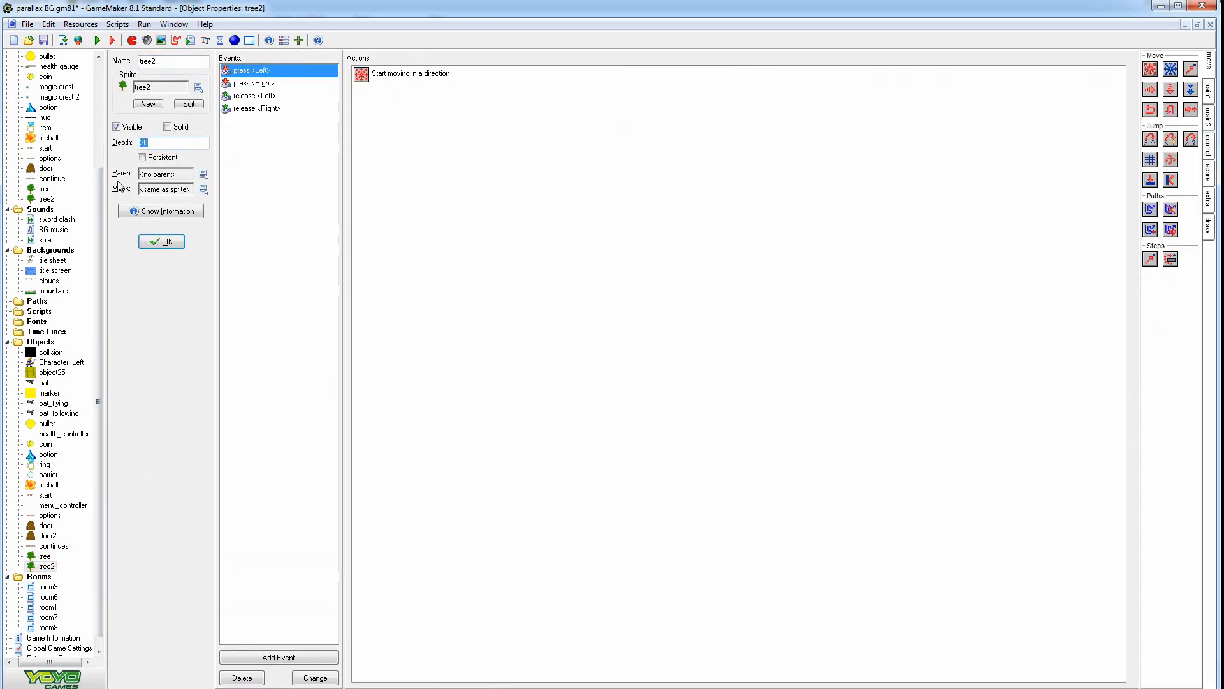
pyautogui.click(164, 243)
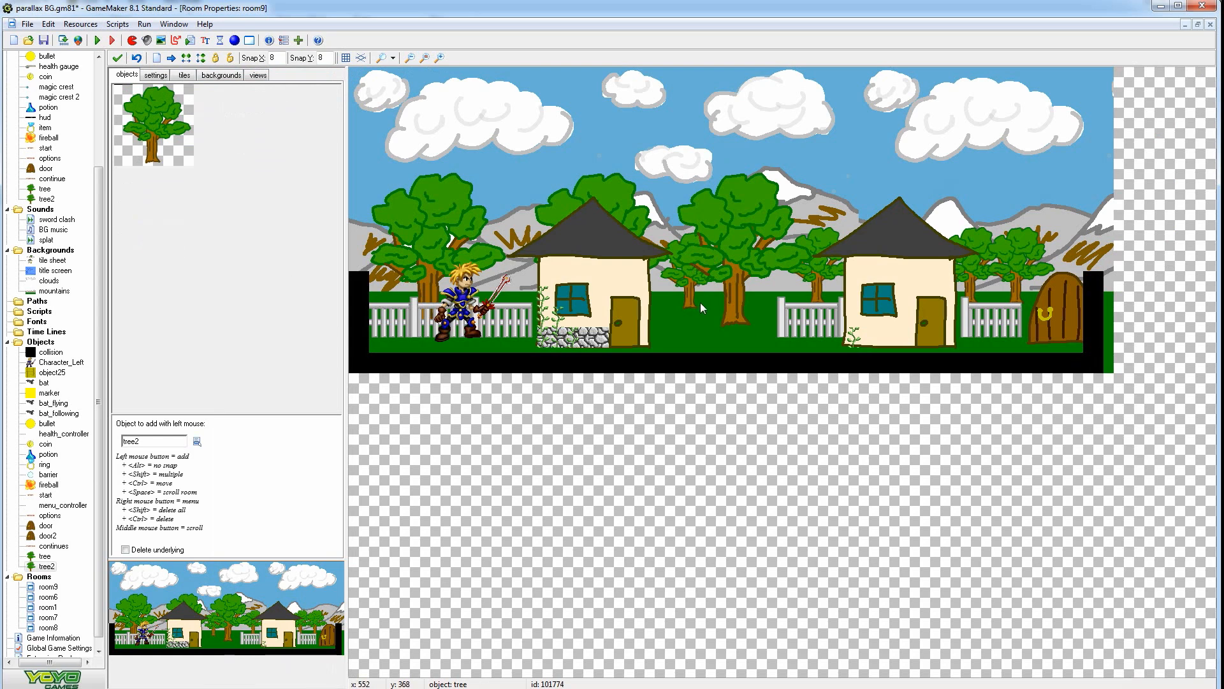
pyautogui.click(488, 237)
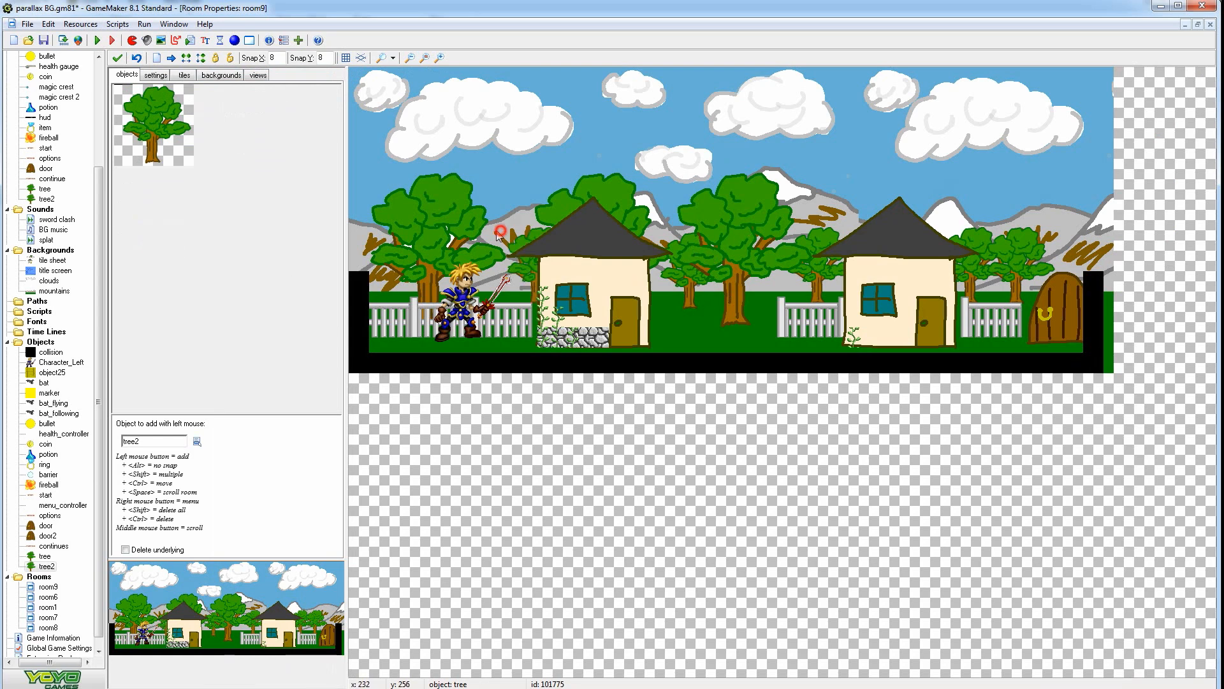
pyautogui.moveTo(475, 226); pyautogui.dragTo(358, 238)
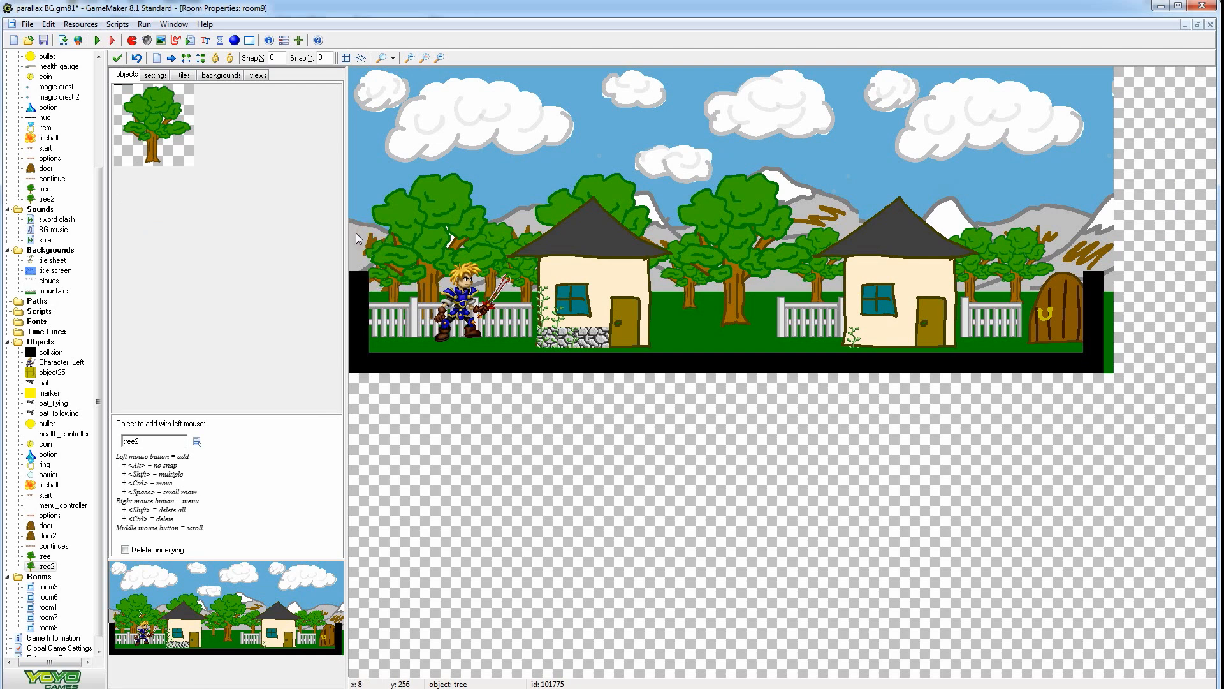
pyautogui.moveTo(648, 232); pyautogui.dragTo(612, 237)
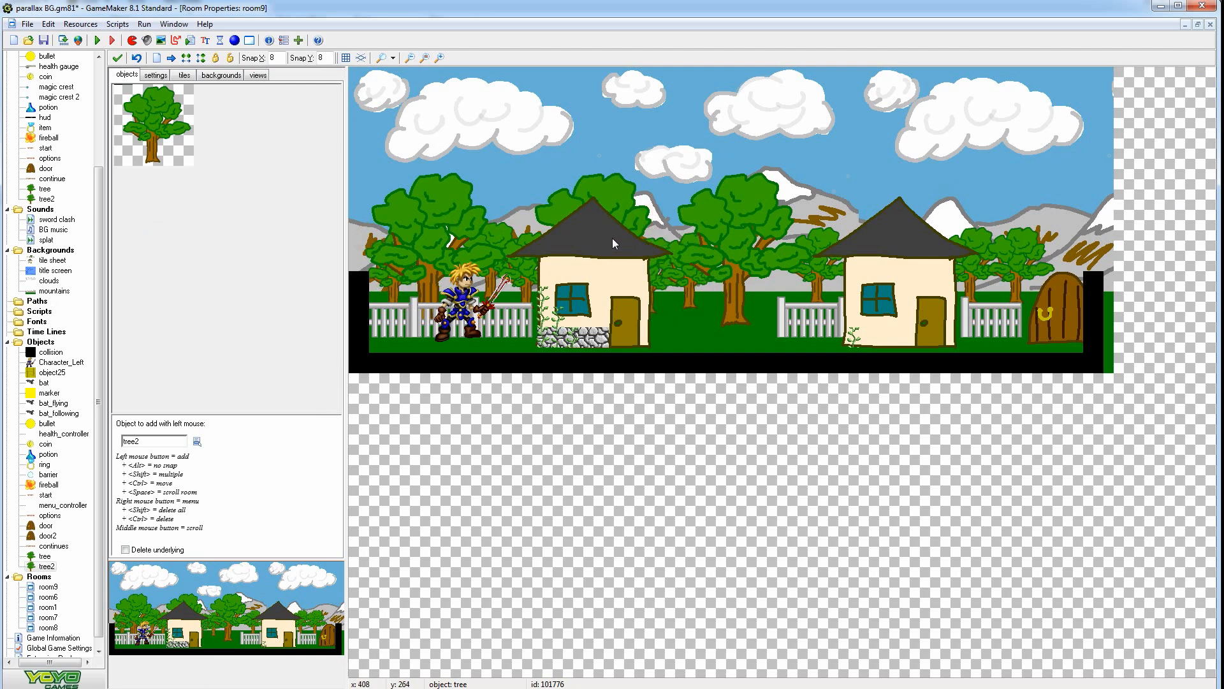
pyautogui.moveTo(789, 224); pyautogui.dragTo(724, 230)
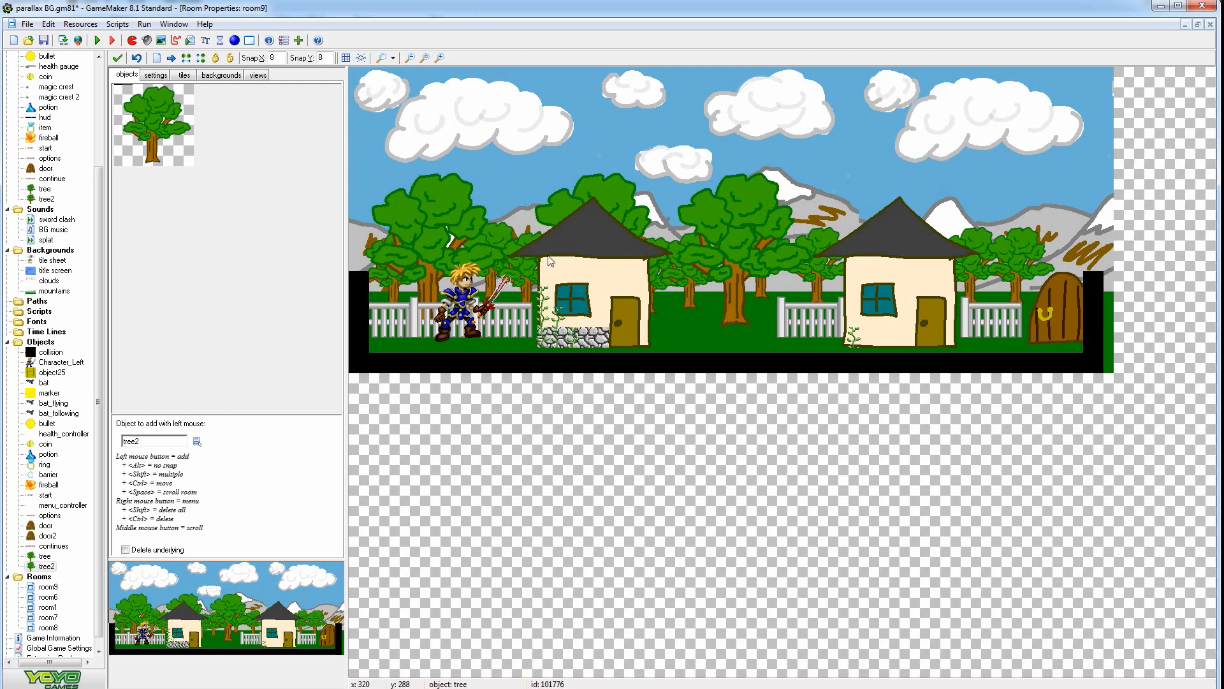
# Run the game and walk the character to the second house and back to test the scrolling of the added small trees
pyautogui.click(97, 41)
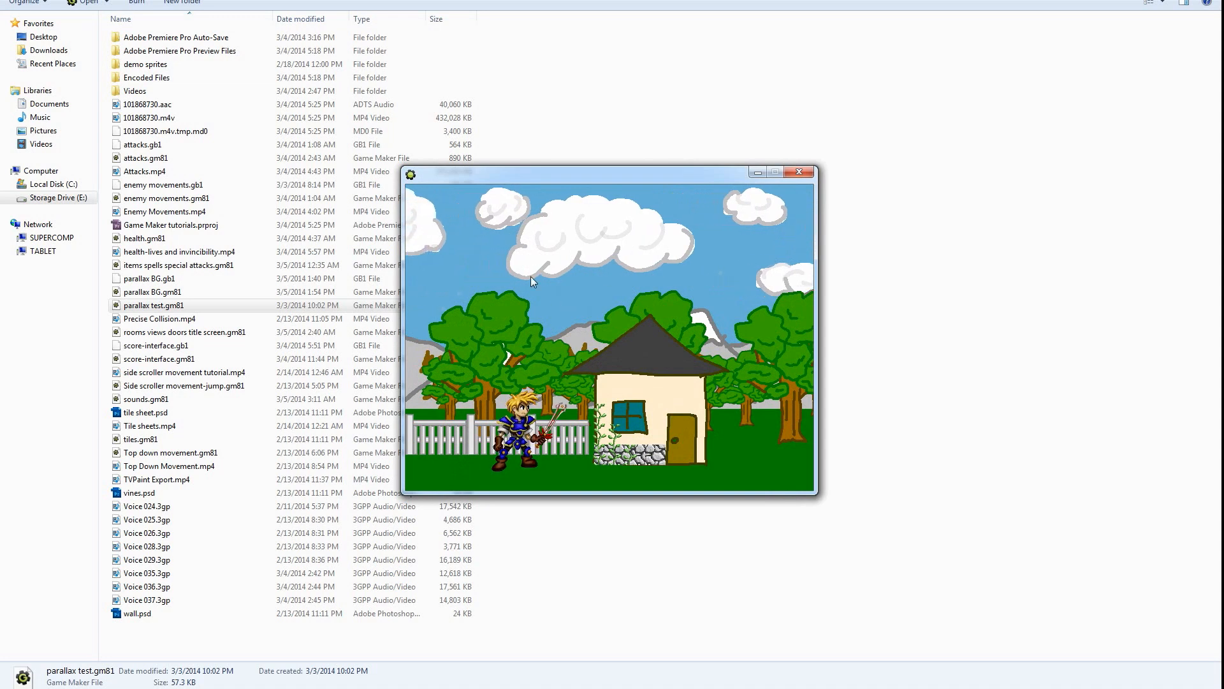
pyautogui.press('Right')
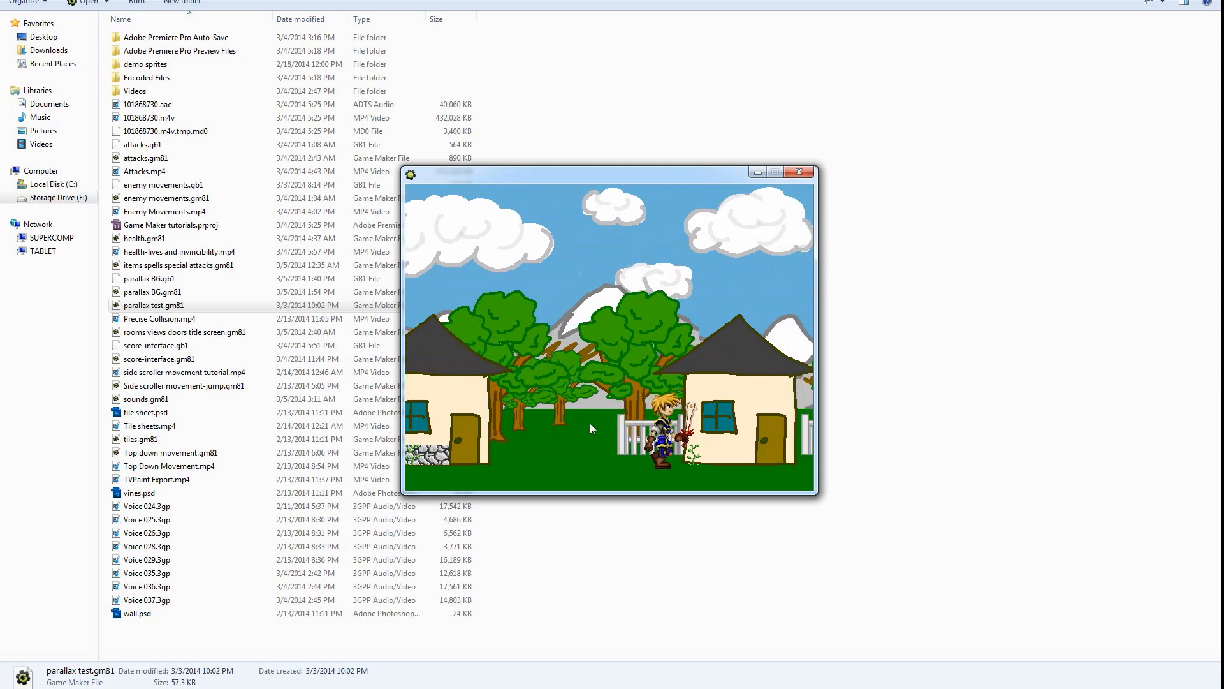
pyautogui.press('Left')
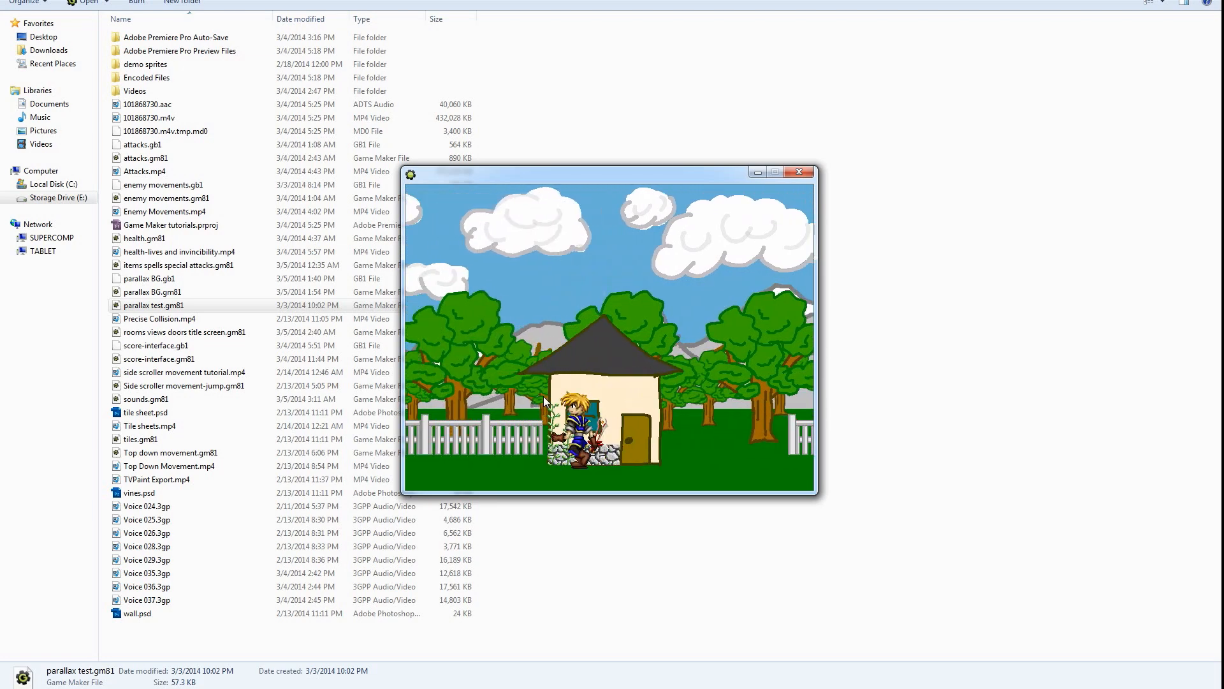
pyautogui.press('Escape')
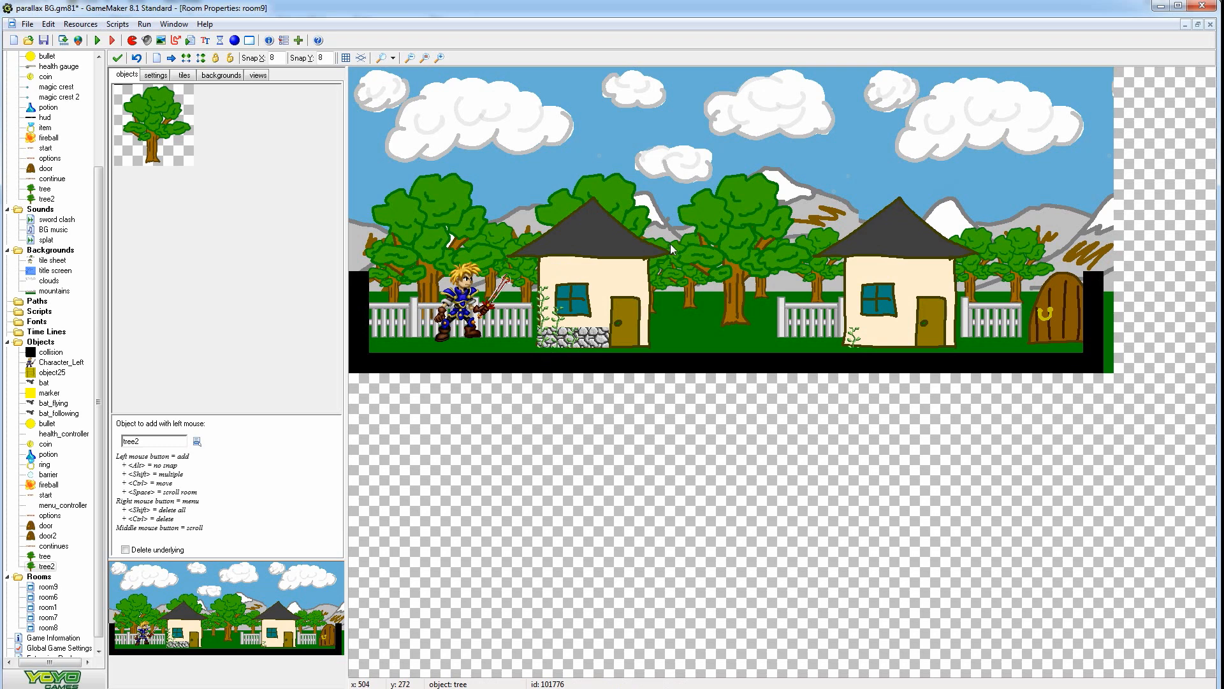
# Fill the gap between the two houses with picket fence tiles from the tile sheet on Layer 9
pyautogui.click(252, 230)
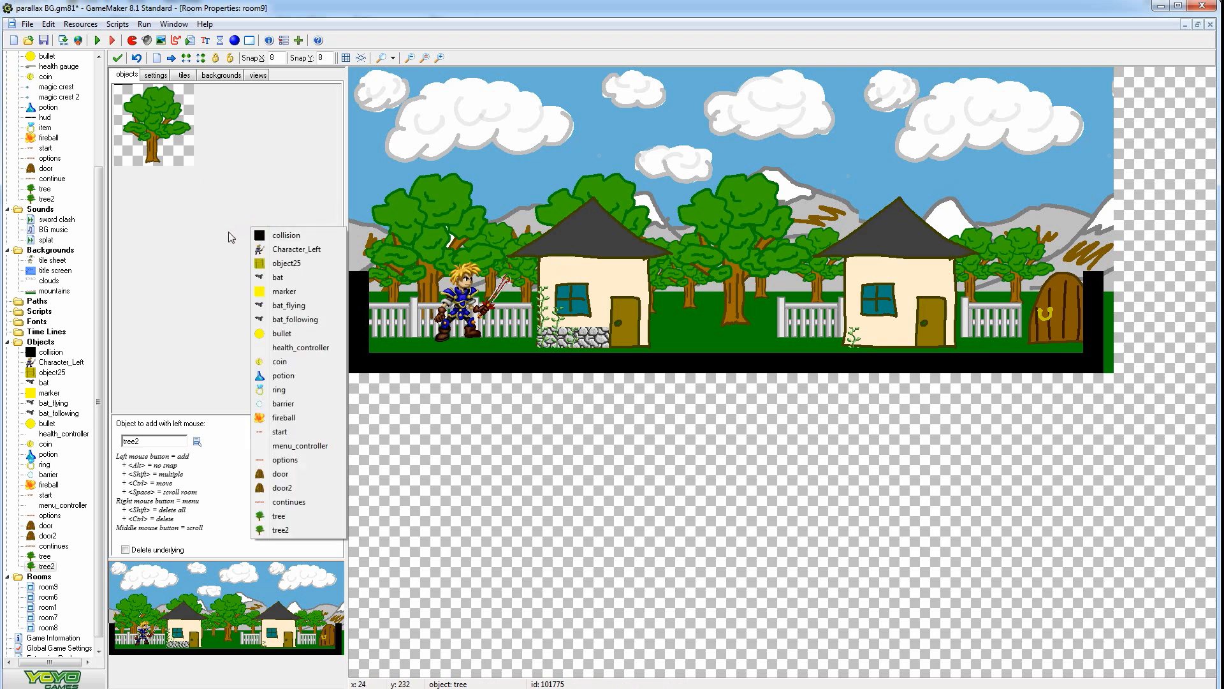
pyautogui.click(184, 75)
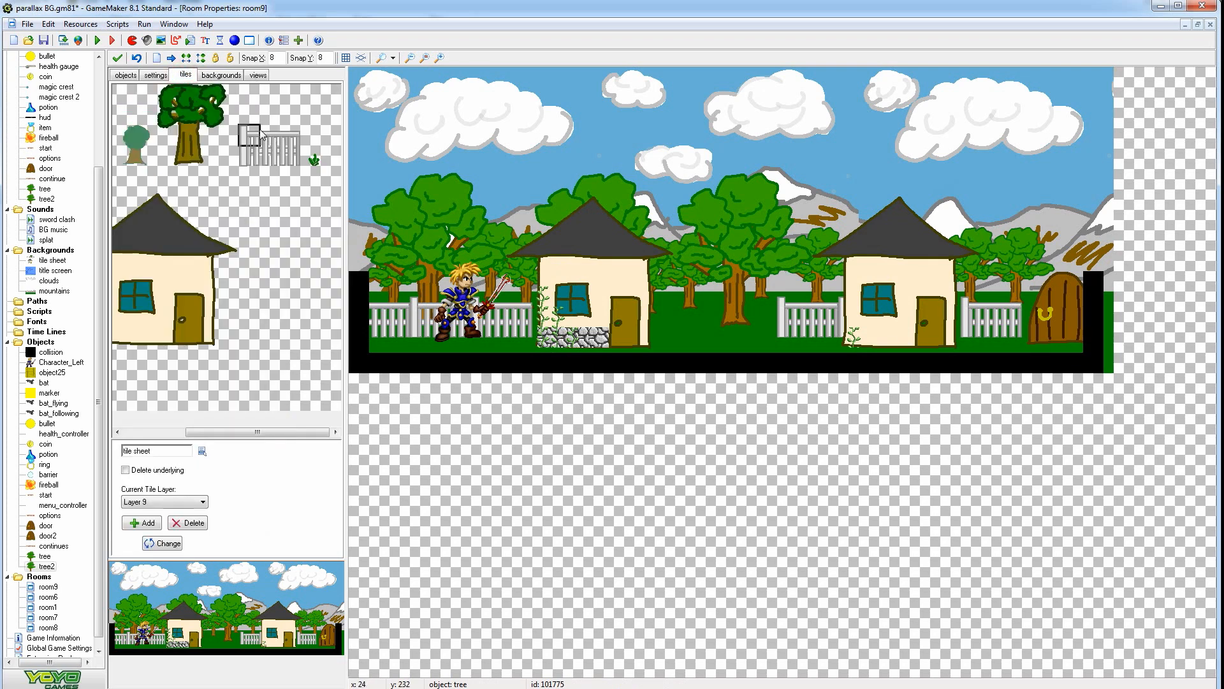
pyautogui.moveTo(247, 125); pyautogui.dragTo(300, 164)
pyautogui.click(720, 300)
pyautogui.keyDown('ctrl'); pyautogui.moveTo(720, 301); pyautogui.dragTo(660, 303); pyautogui.keyUp('ctrl')
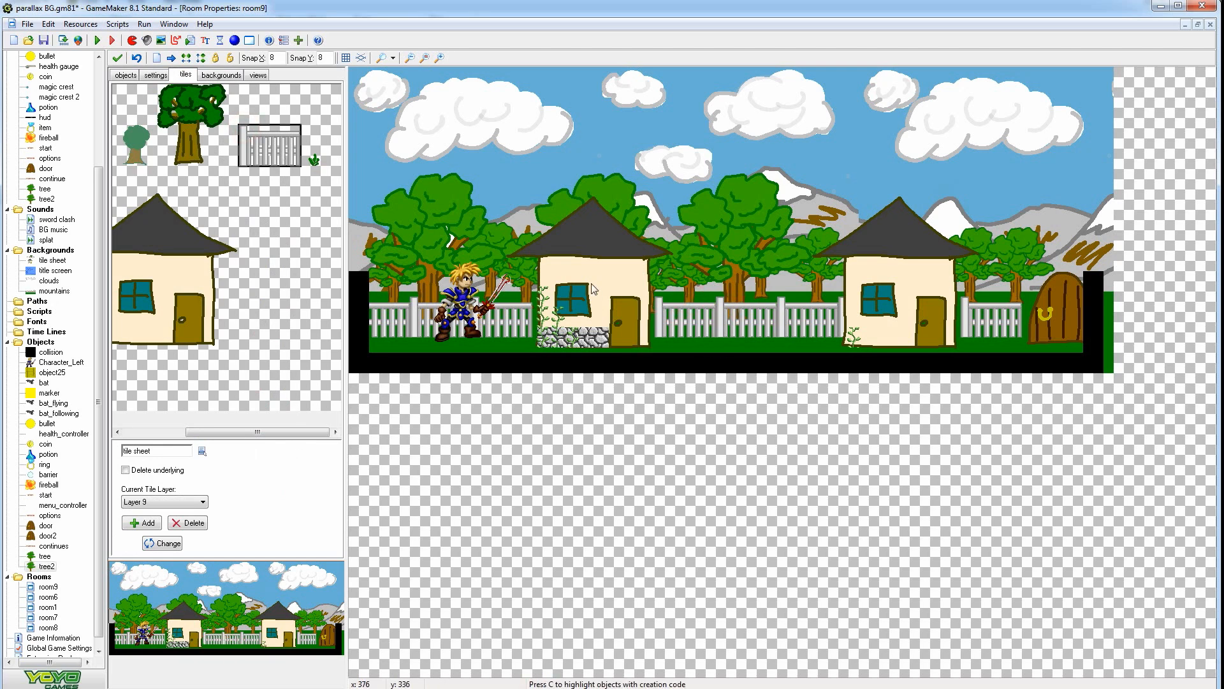
# Scatter grass tuft tiles along the fences and on the lawn on Layer 9
pyautogui.click(317, 162)
pyautogui.click(685, 321)
pyautogui.click(727, 318)
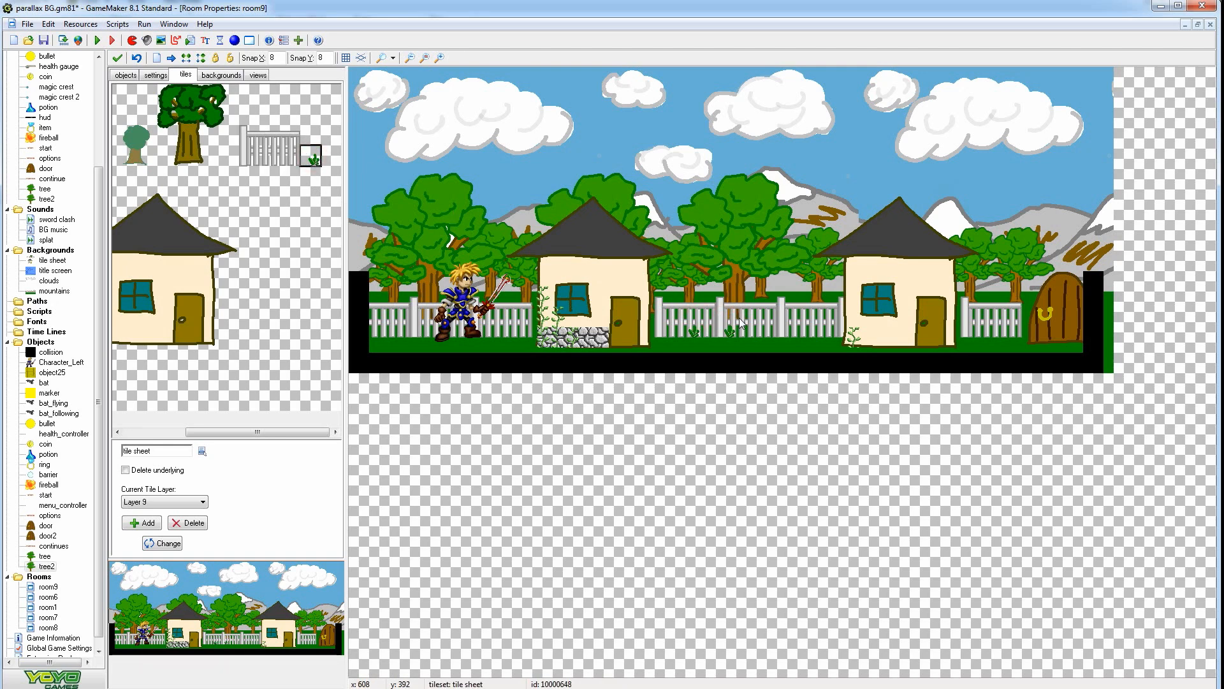
pyautogui.click(780, 319)
pyautogui.click(412, 327)
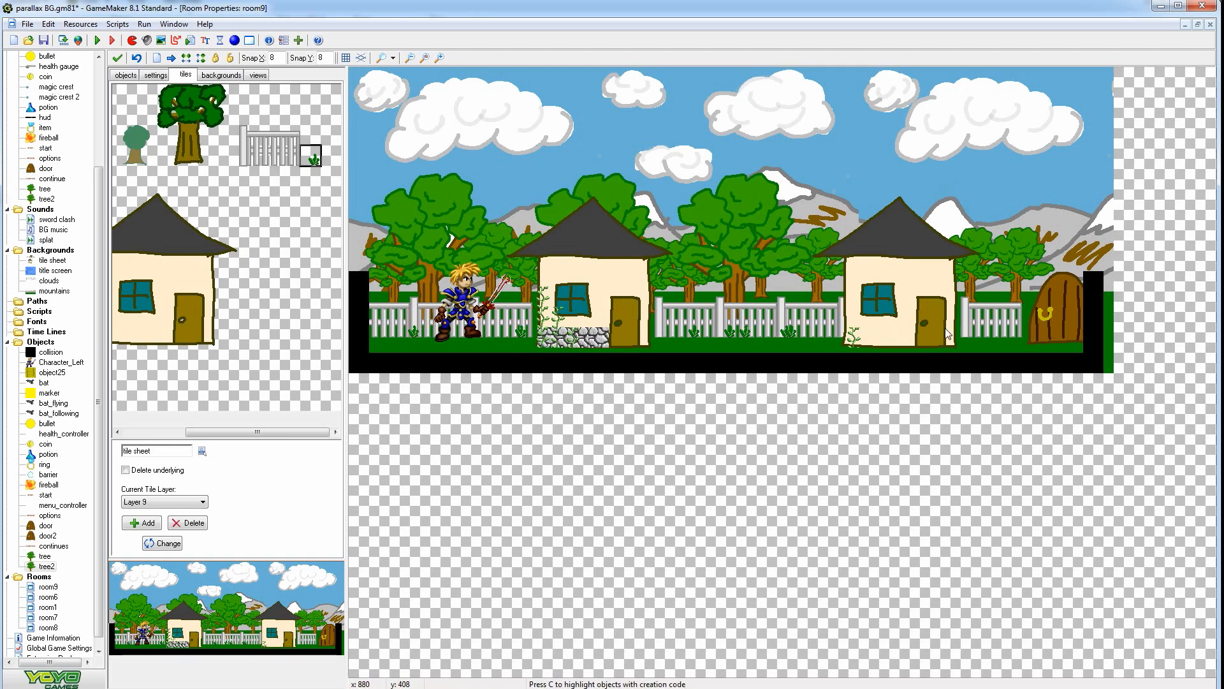
pyautogui.click(982, 325)
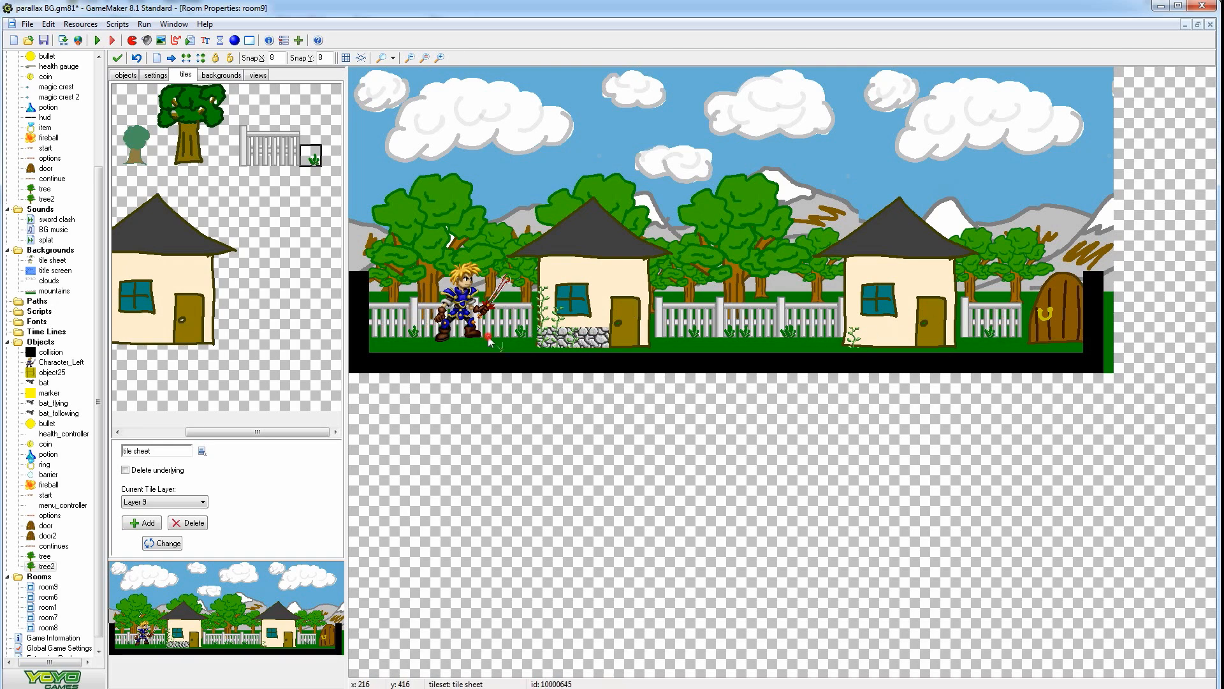
pyautogui.click(377, 334)
pyautogui.click(669, 340)
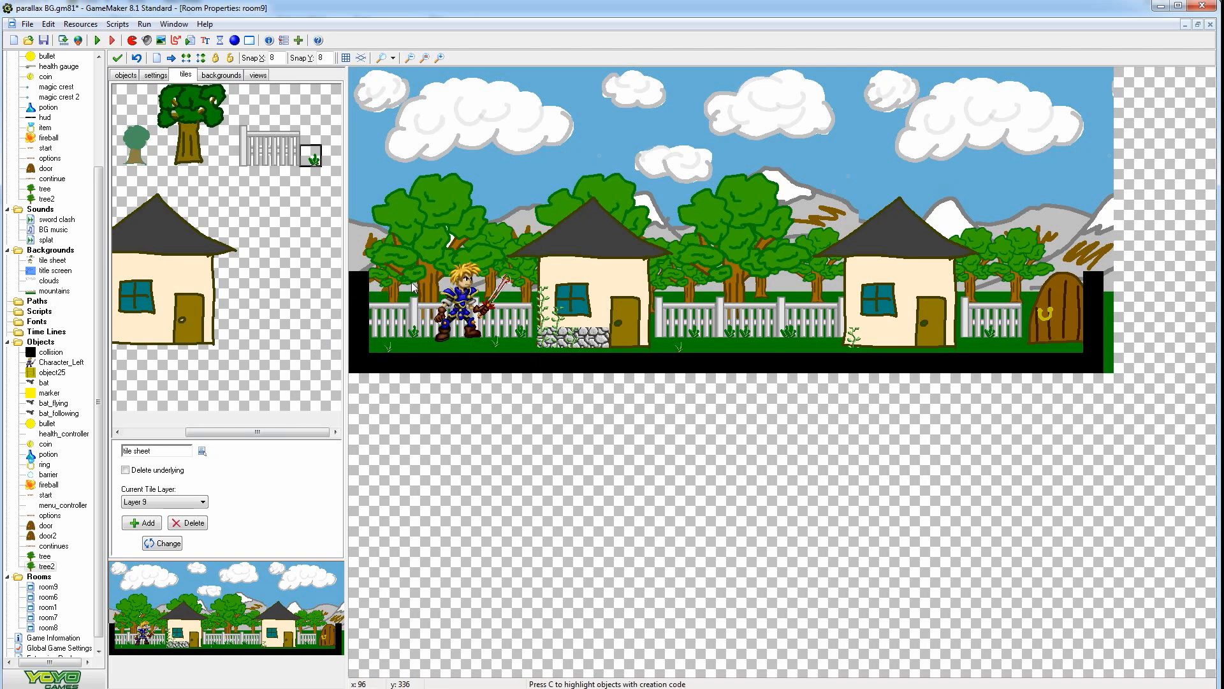
# Try the mountains background as a foreground image, then turn that option off and return to the room's tile settings
pyautogui.click(222, 75)
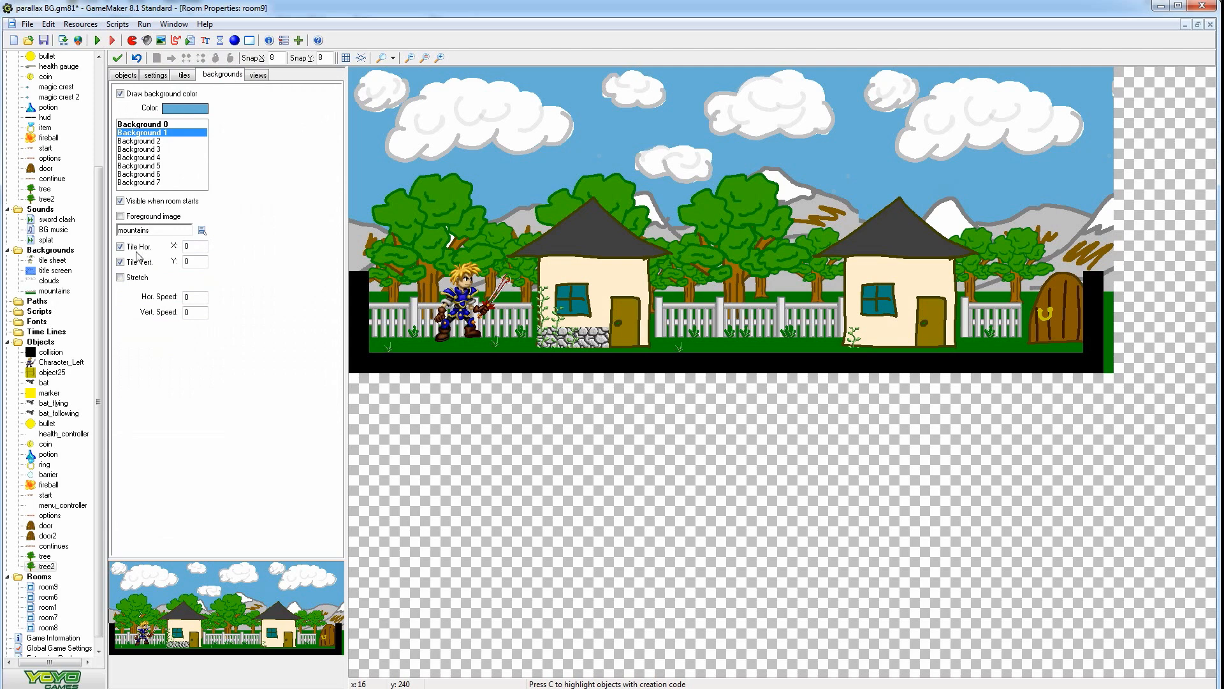
pyautogui.click(121, 216)
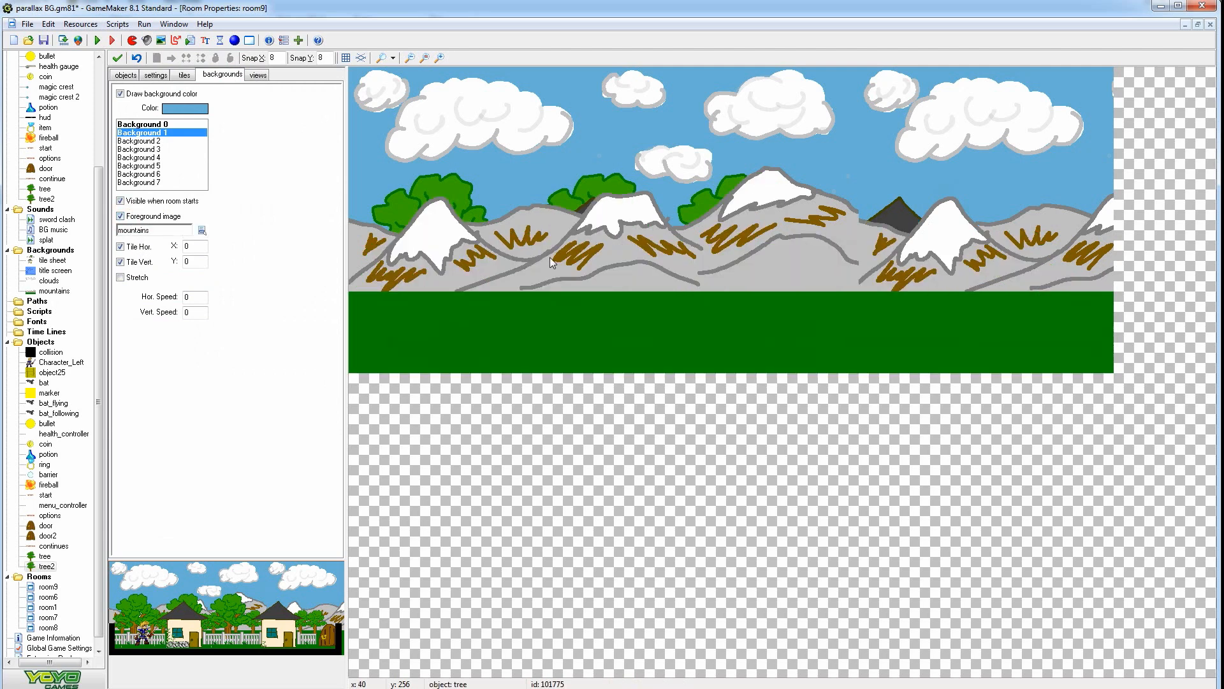
pyautogui.click(141, 217)
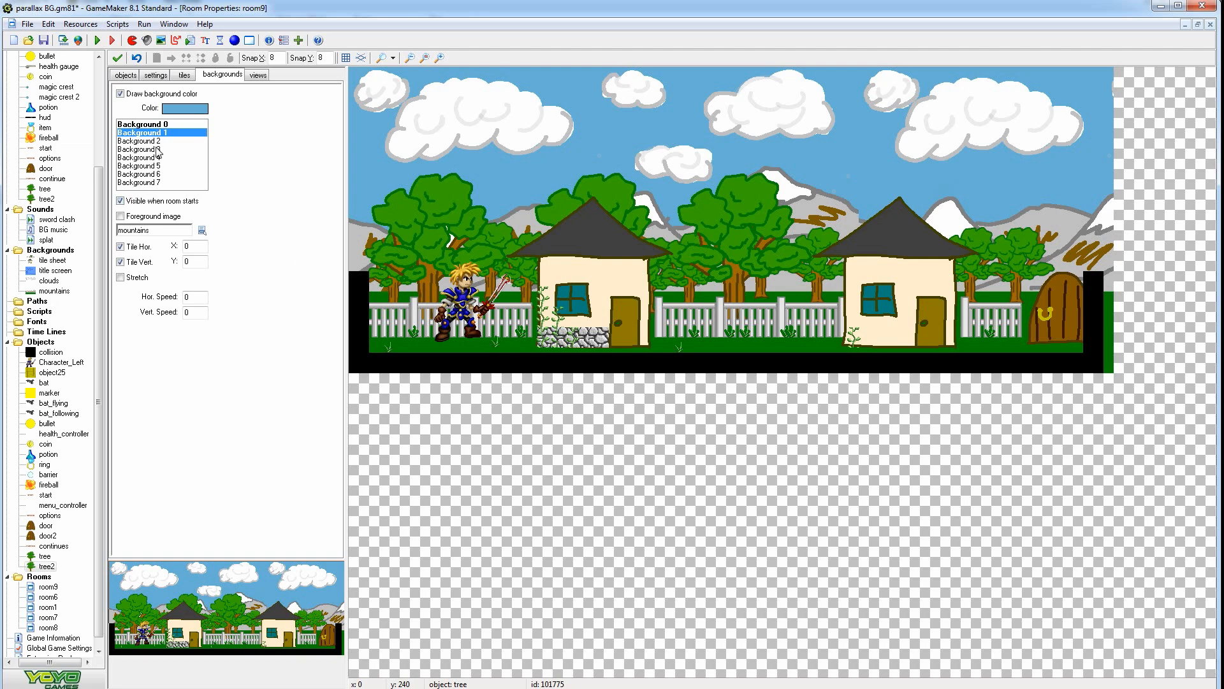
pyautogui.click(183, 75)
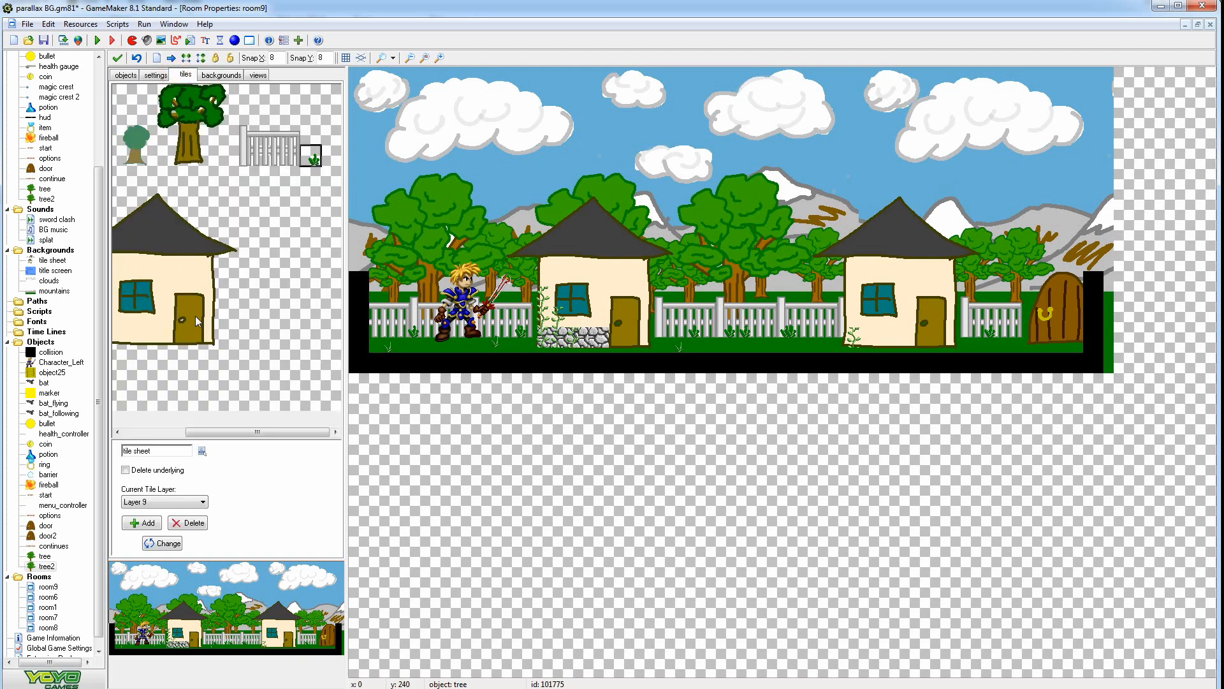
# Choose the vine tile from the tile sheet and, after trying Layer 1000000 and Layer 8, set the current tile layer to Layer 9
pyautogui.moveTo(240, 432); pyautogui.dragTo(183, 432)
pyautogui.click(177, 135)
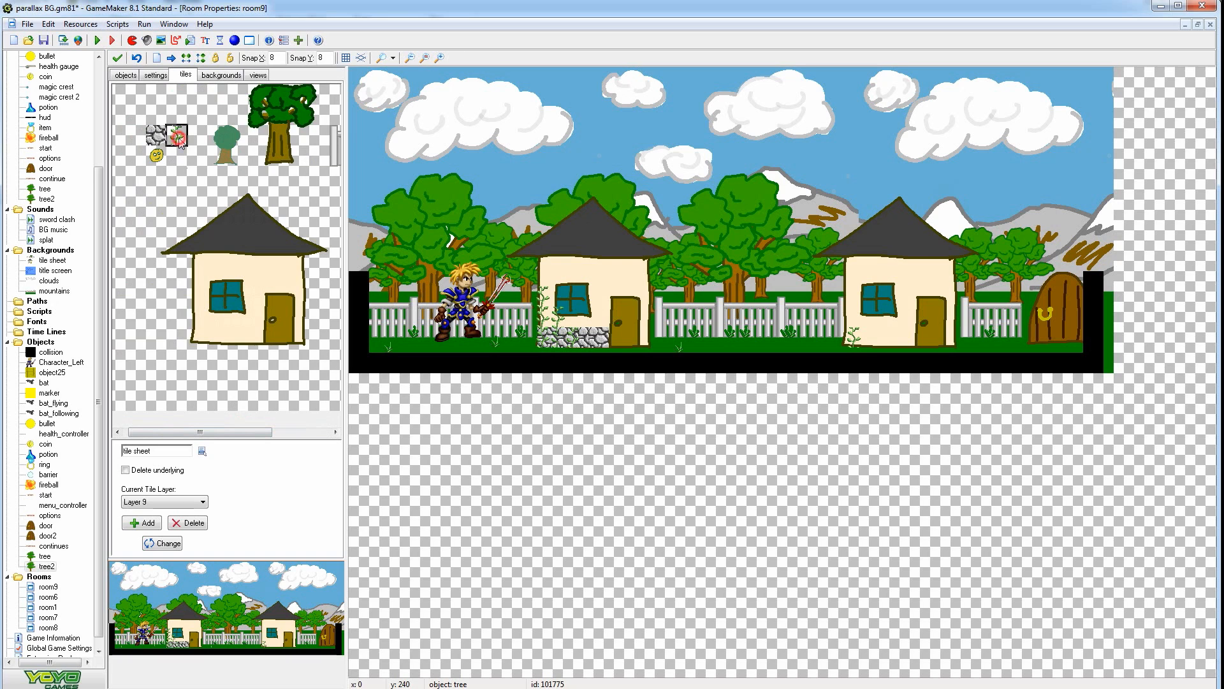
pyautogui.click(166, 502)
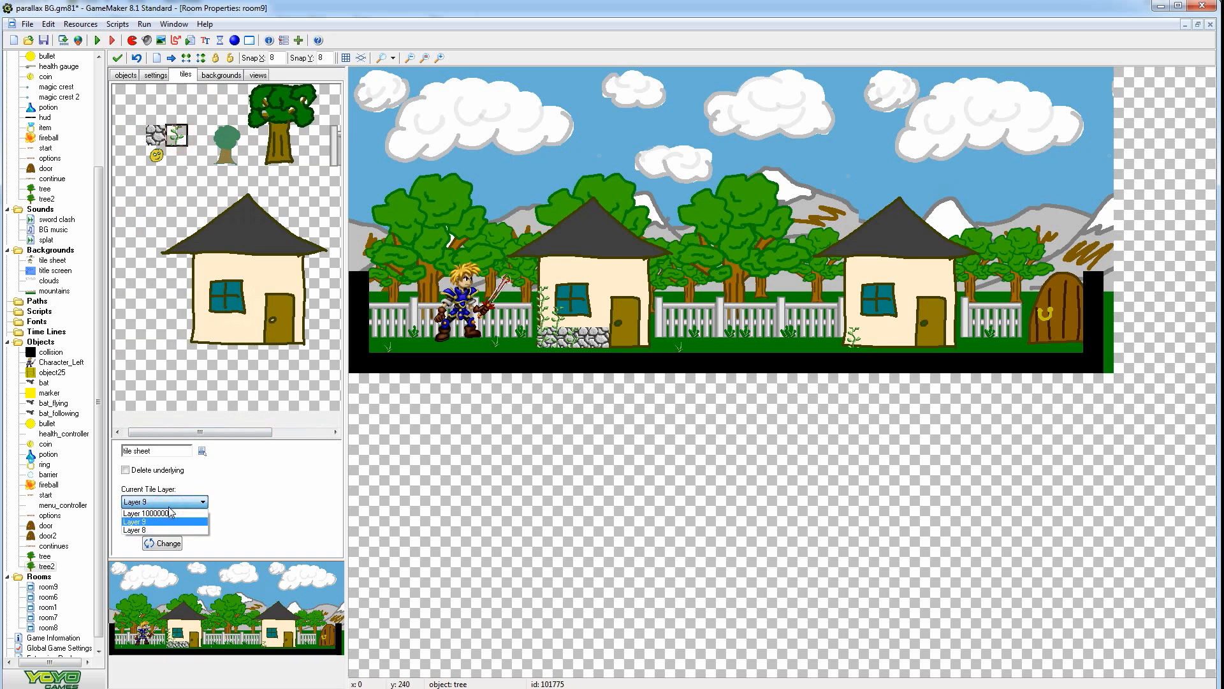
pyautogui.click(171, 512)
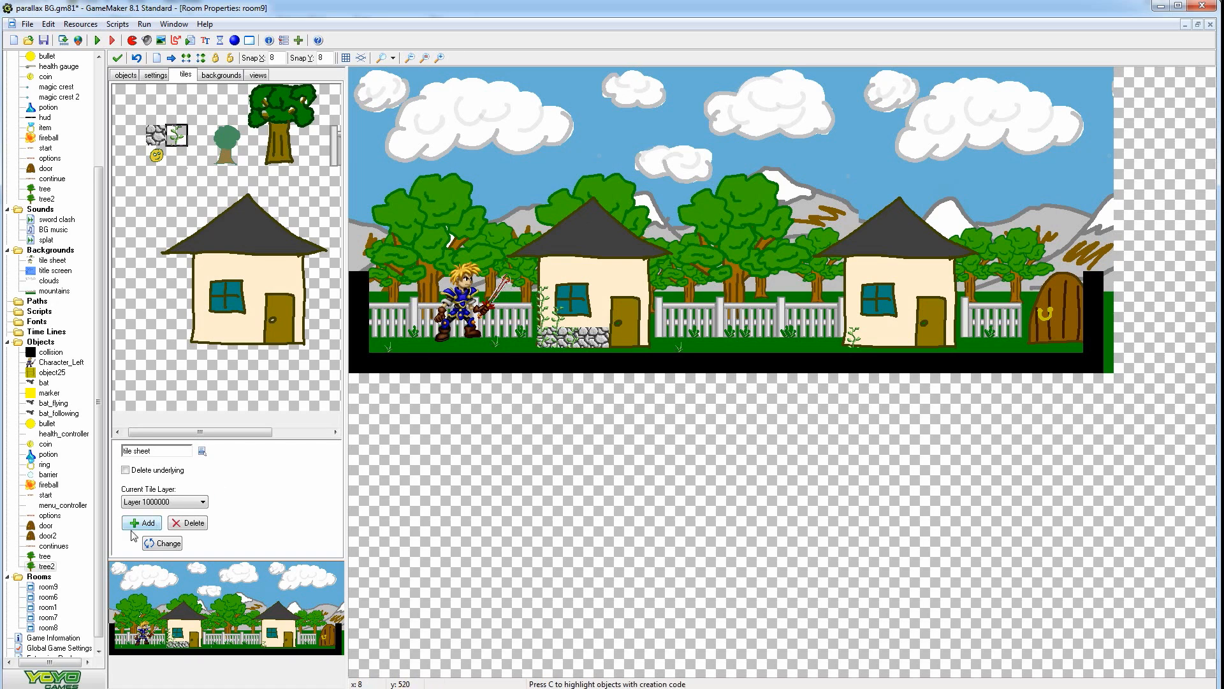
pyautogui.click(156, 501)
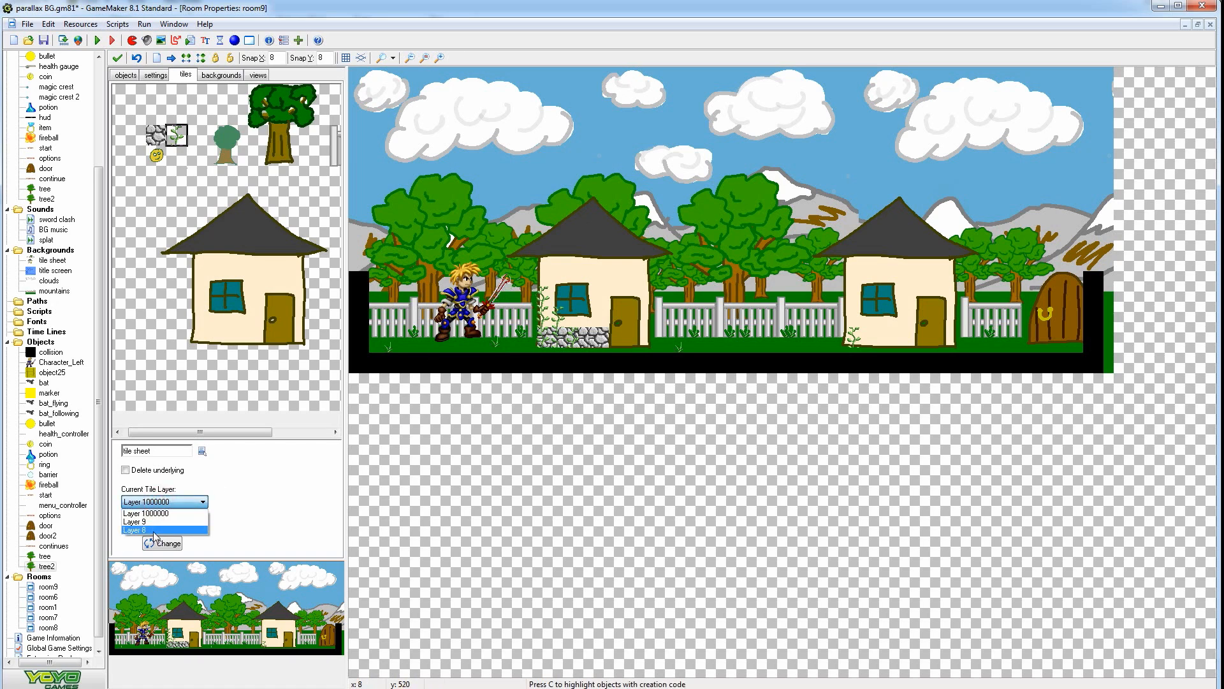
pyautogui.click(154, 531)
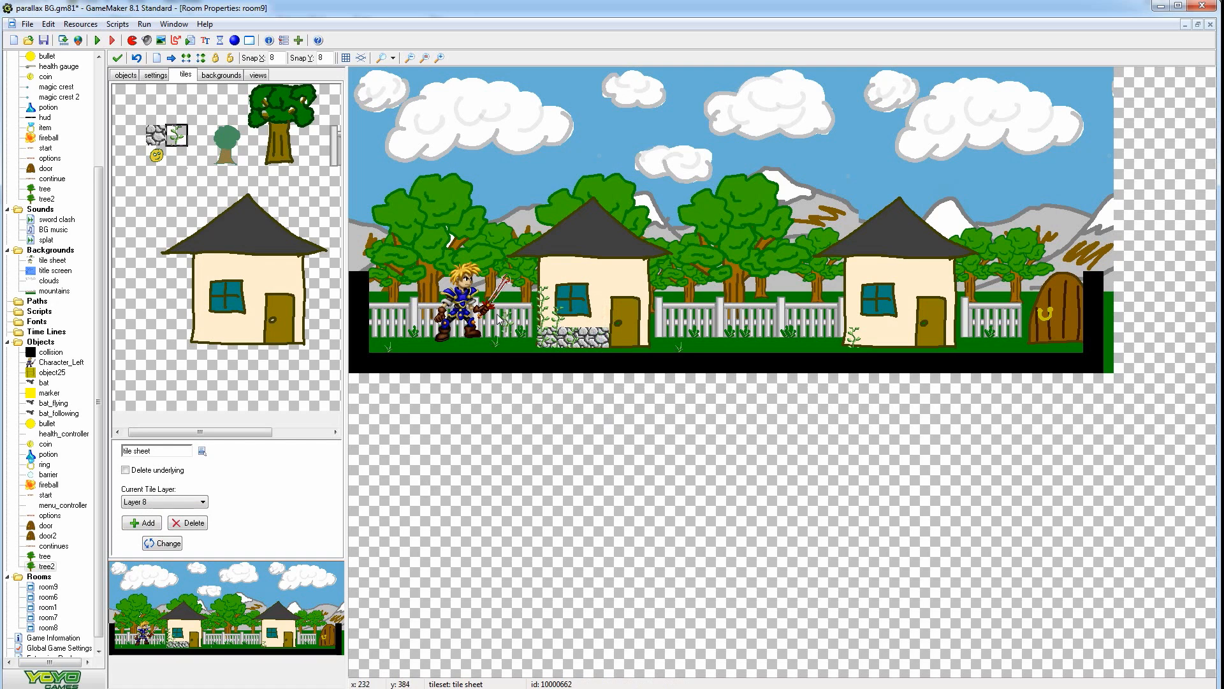
pyautogui.click(190, 501)
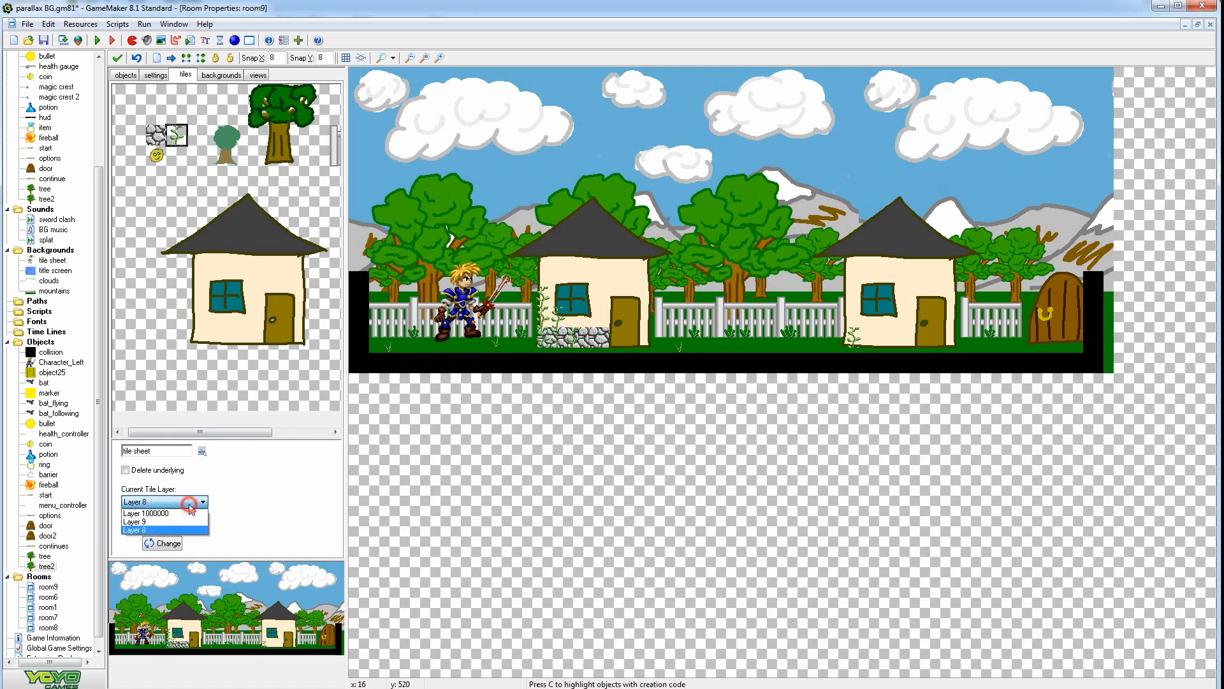
pyautogui.click(165, 522)
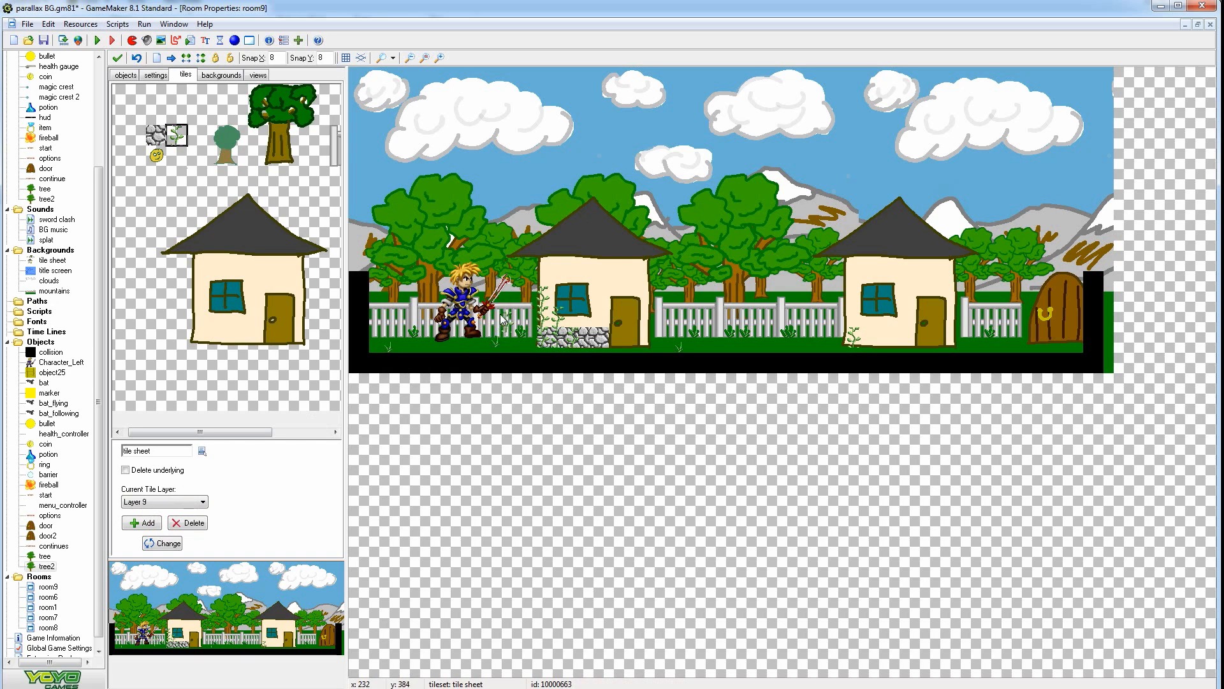
# Place vine tiles on the picket fences on Layer 9, clustering several between the houses and adding some around the second house
pyautogui.click(415, 322)
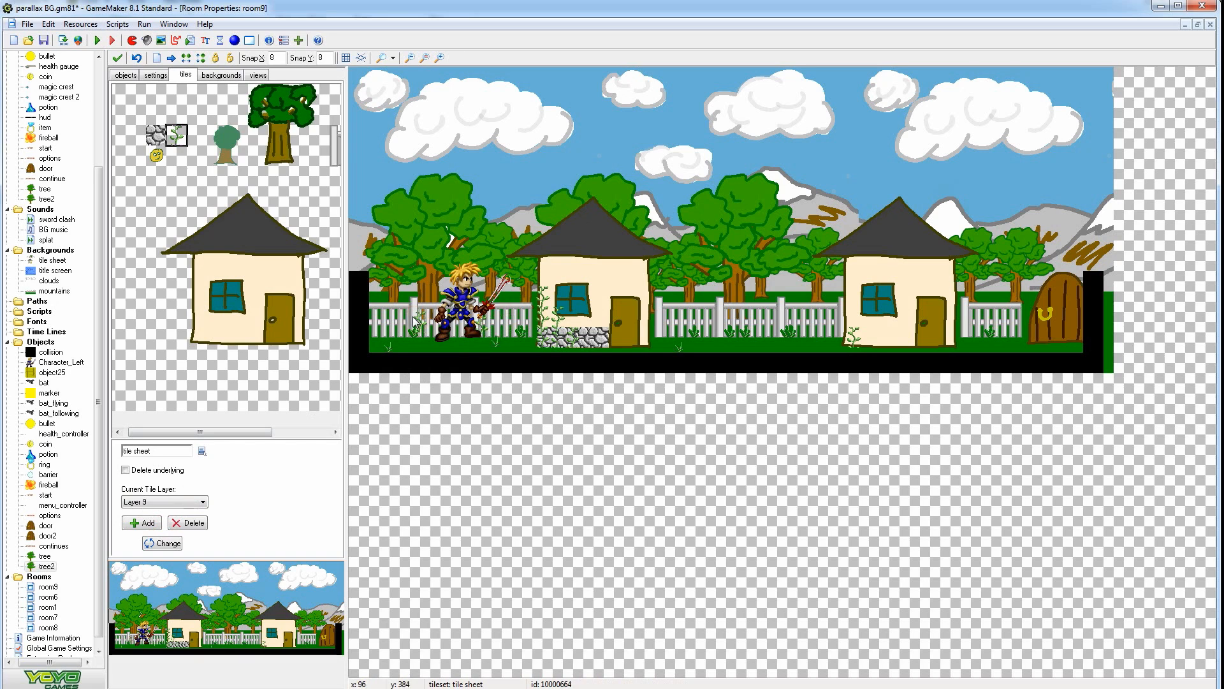
pyautogui.click(715, 319)
pyautogui.click(835, 323)
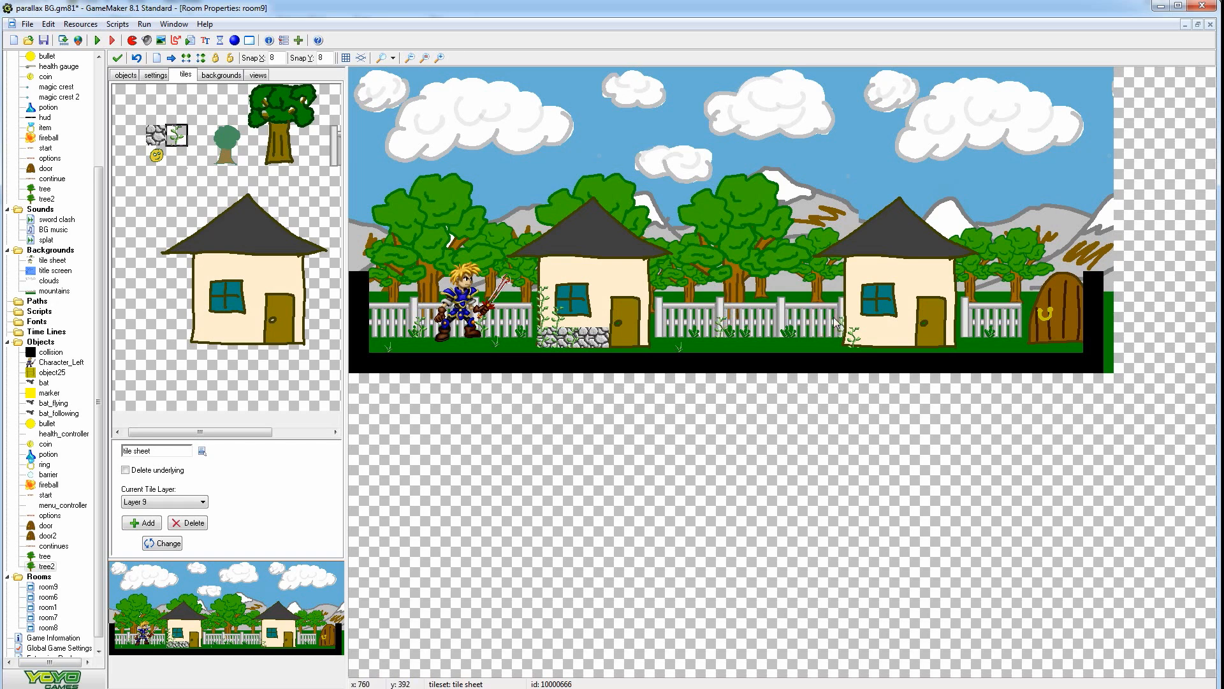
pyautogui.click(826, 317)
pyautogui.click(972, 322)
pyautogui.click(719, 308)
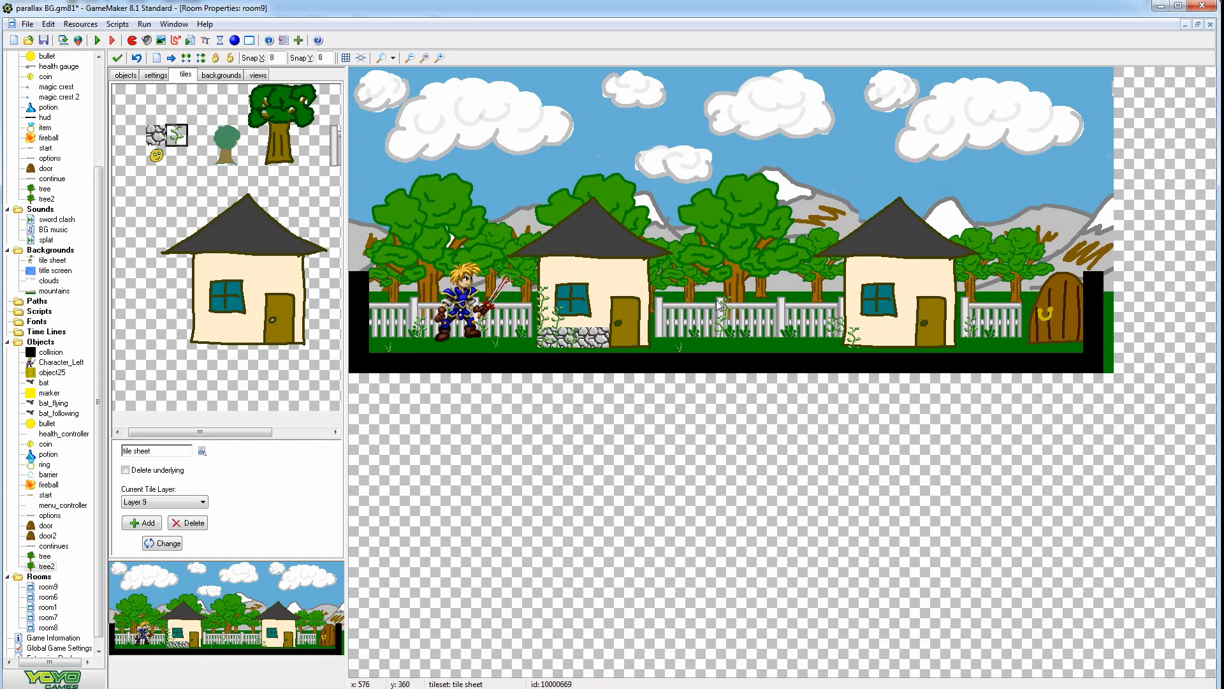
pyautogui.click(702, 315)
pyautogui.click(705, 328)
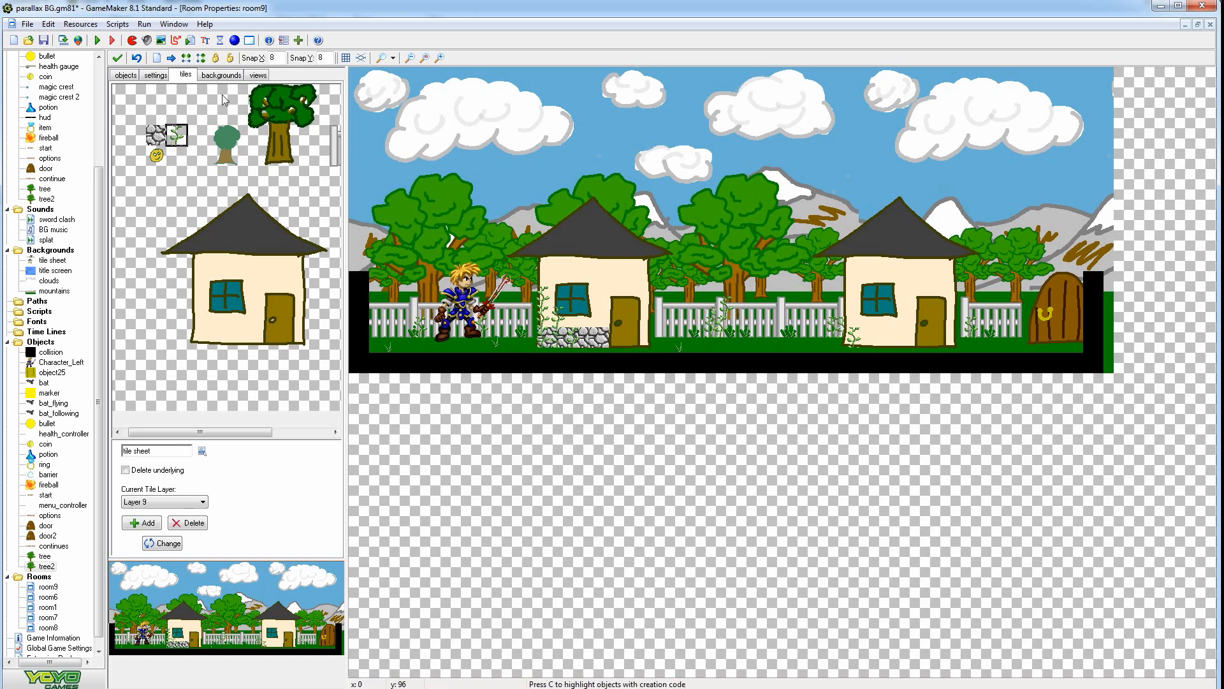
# Run the game and walk the character back and forth past the first house to check the vines and the background scrolling
pyautogui.click(97, 40)
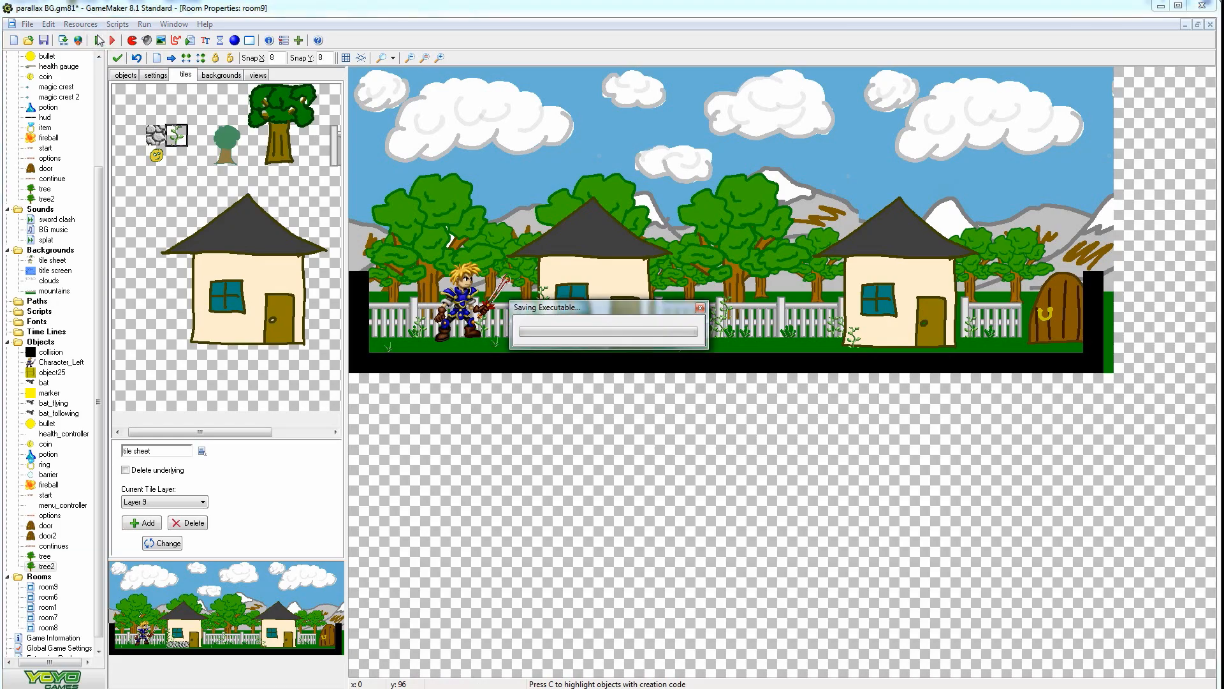
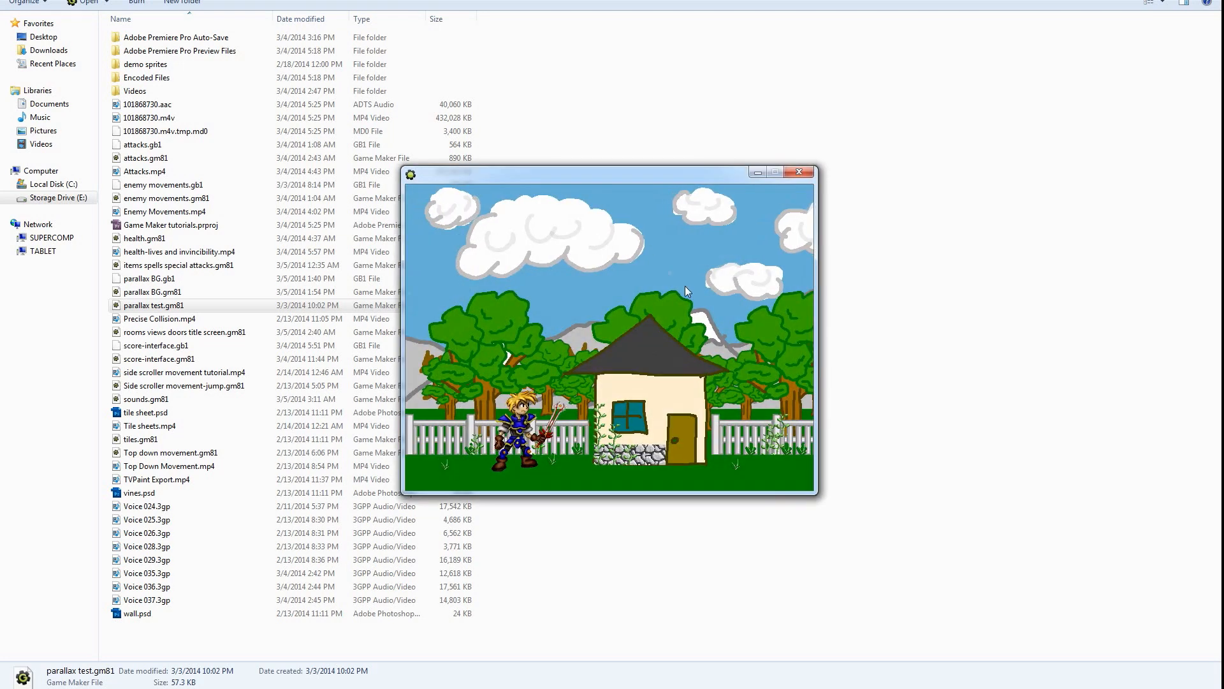
pyautogui.press('Right')
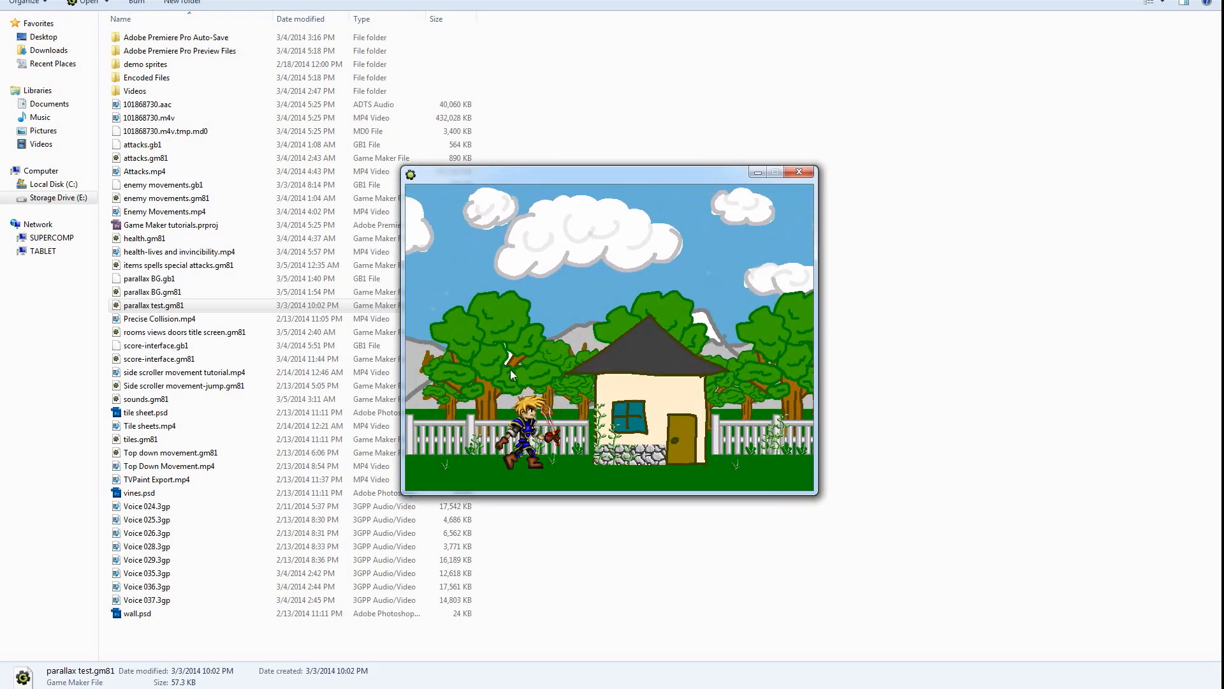
pyautogui.press('Left')
pyautogui.press('Right')
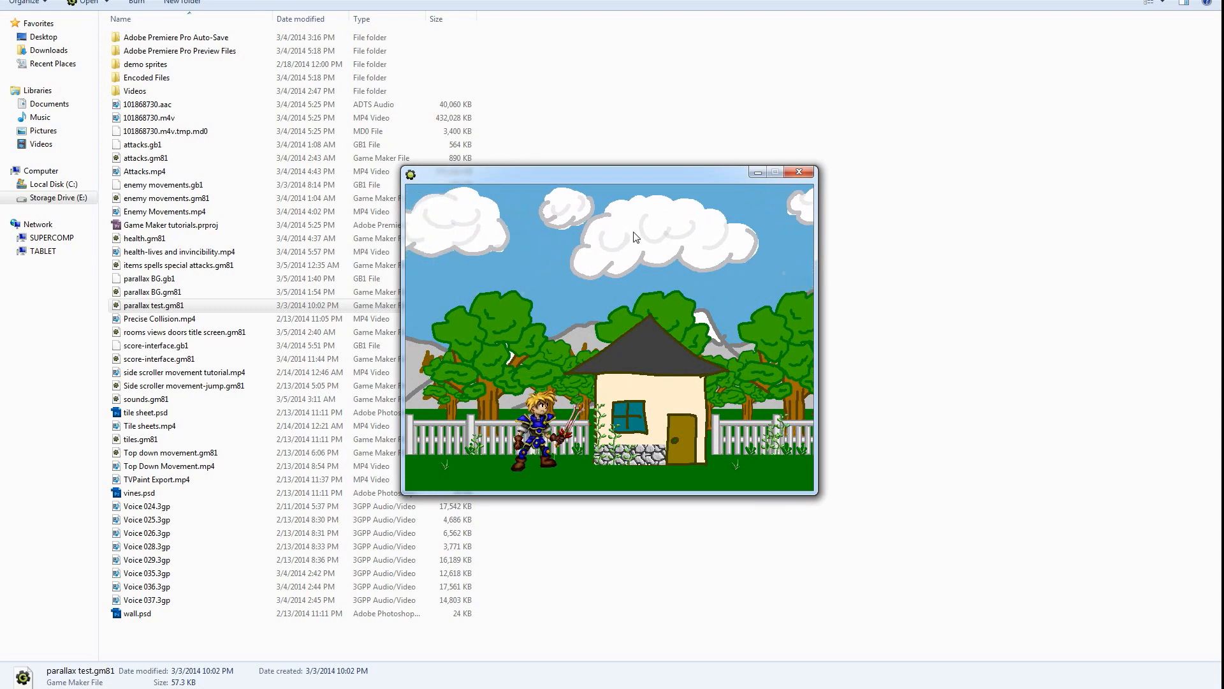
pyautogui.press('Left')
pyautogui.press('Right')
pyautogui.press('Right')
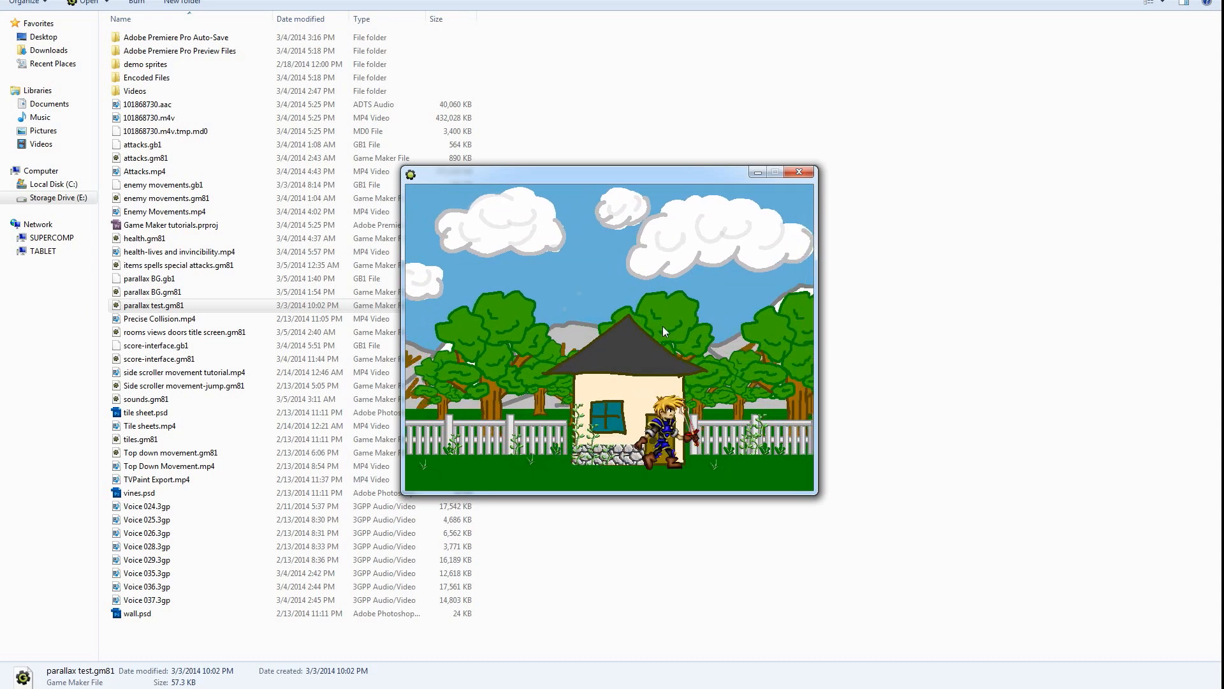
pyautogui.press('Left')
pyautogui.press('Right')
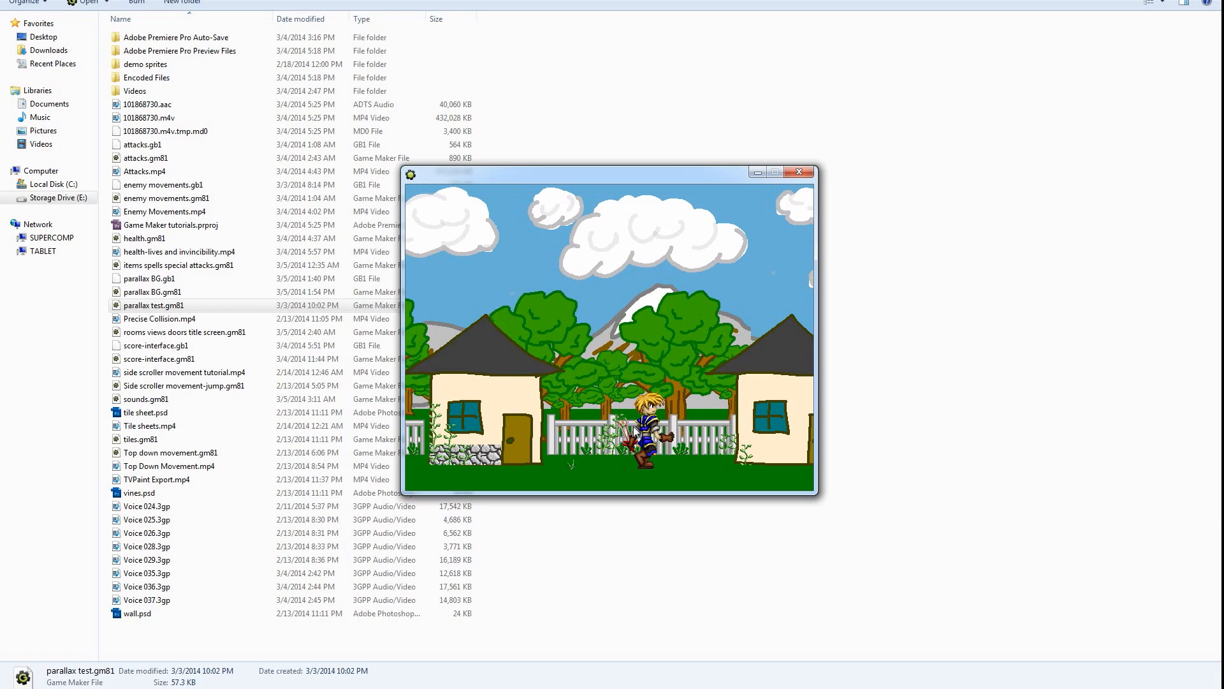
pyautogui.press('Left')
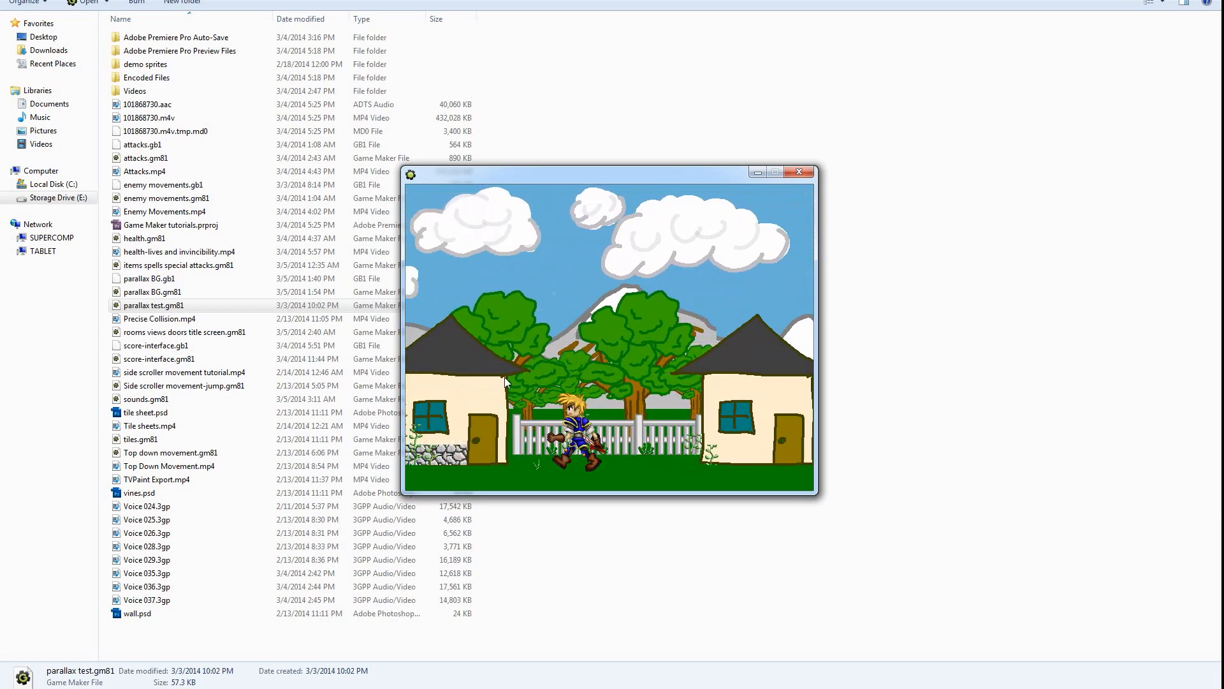
pyautogui.press('Right')
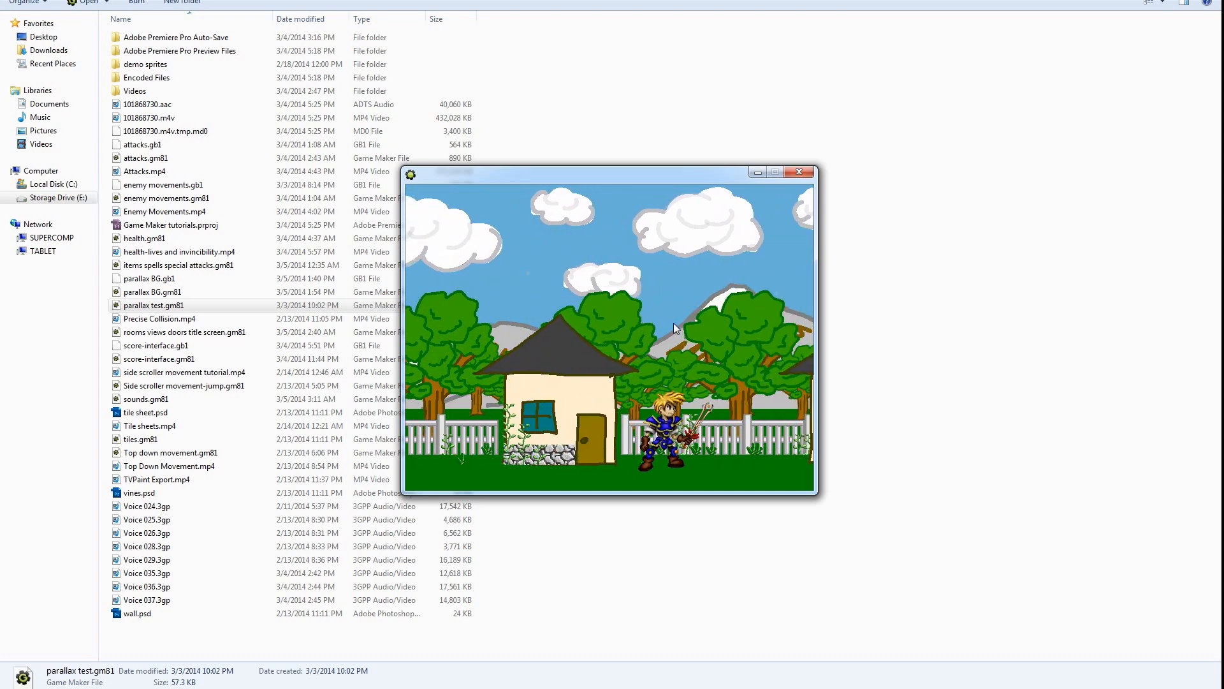
# Walk the character in short stretches between the houses to compare the tree layers' movement, return to the first fence and close the game
pyautogui.press('Right')
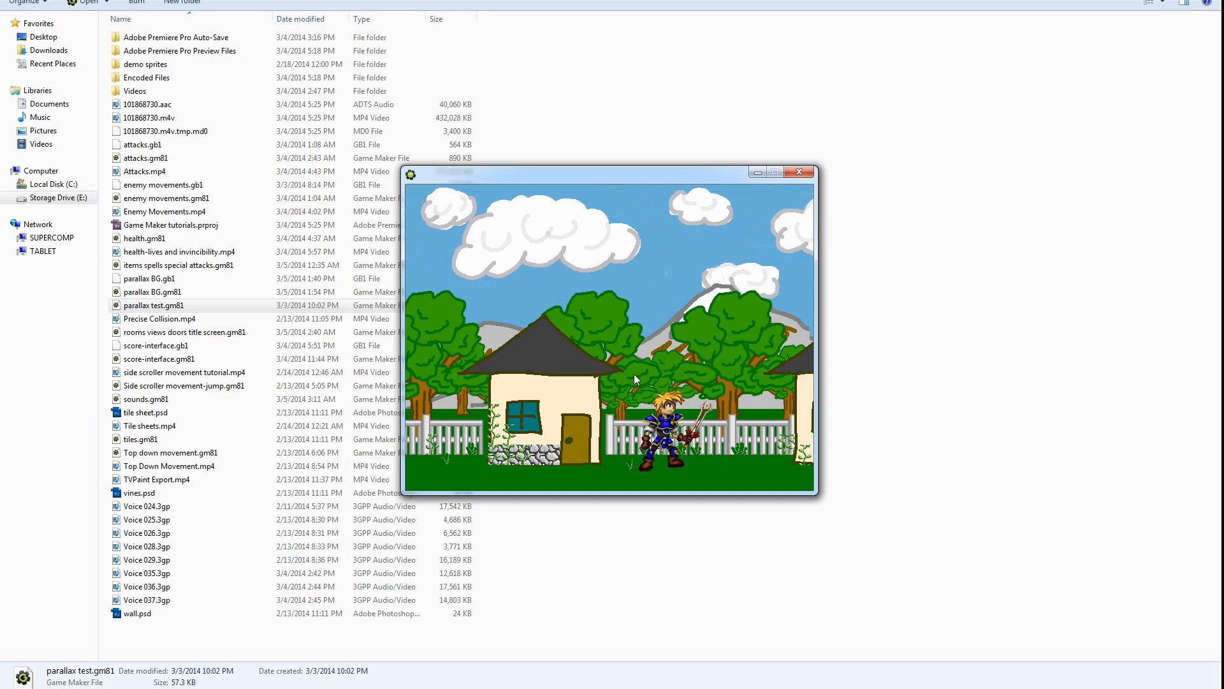
pyautogui.press('Right')
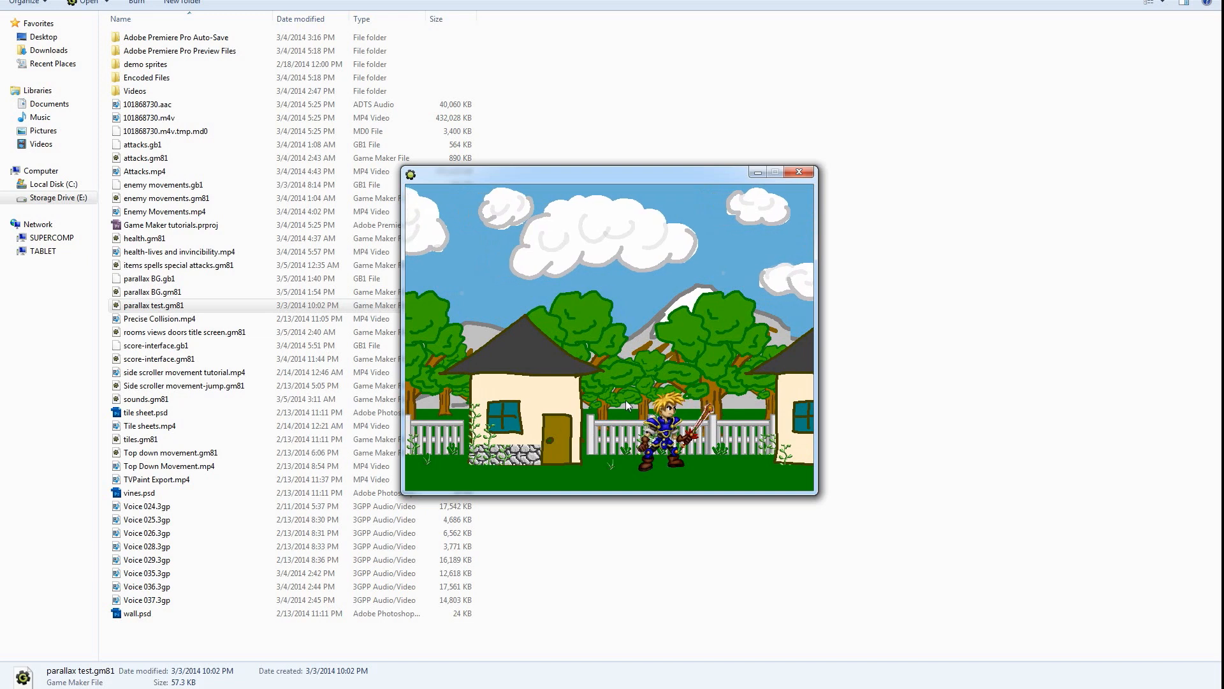
pyautogui.press('Right')
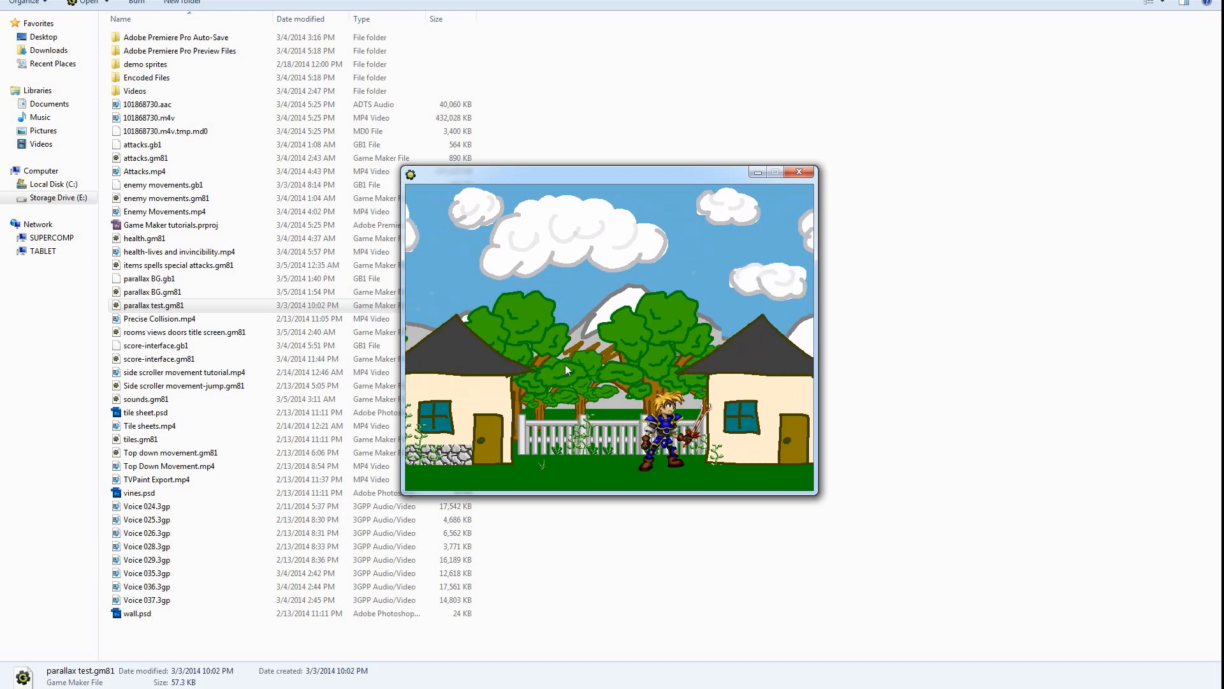
pyautogui.press('Left')
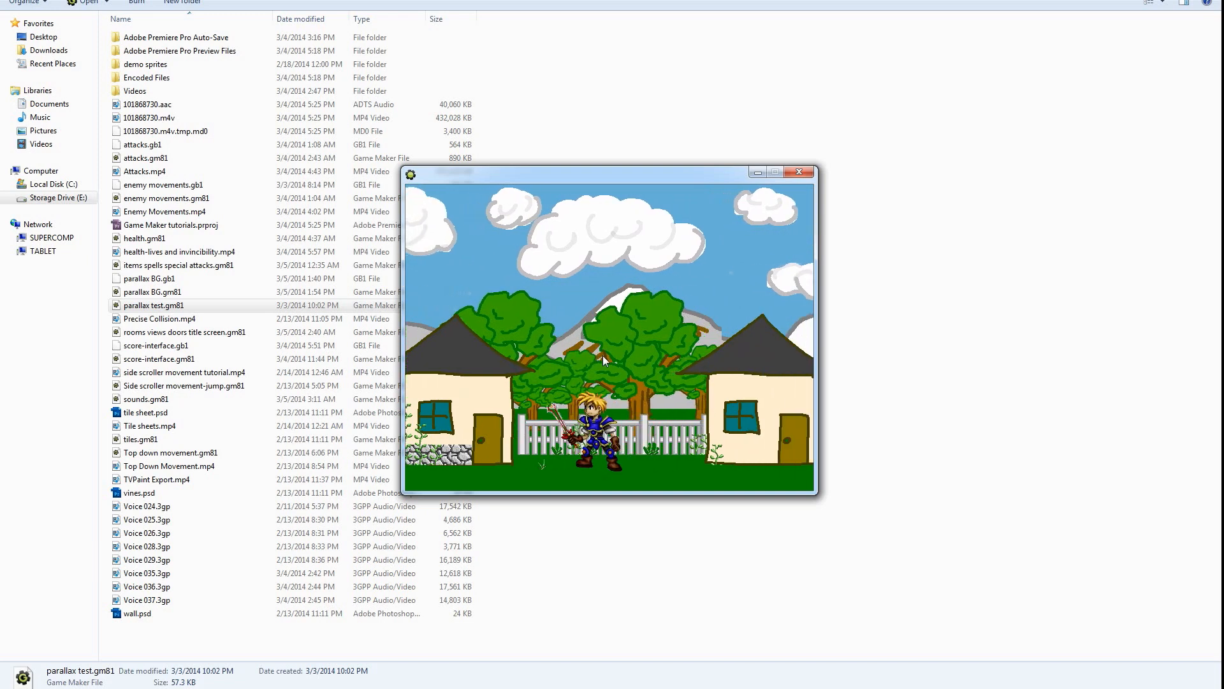
pyautogui.press('Left')
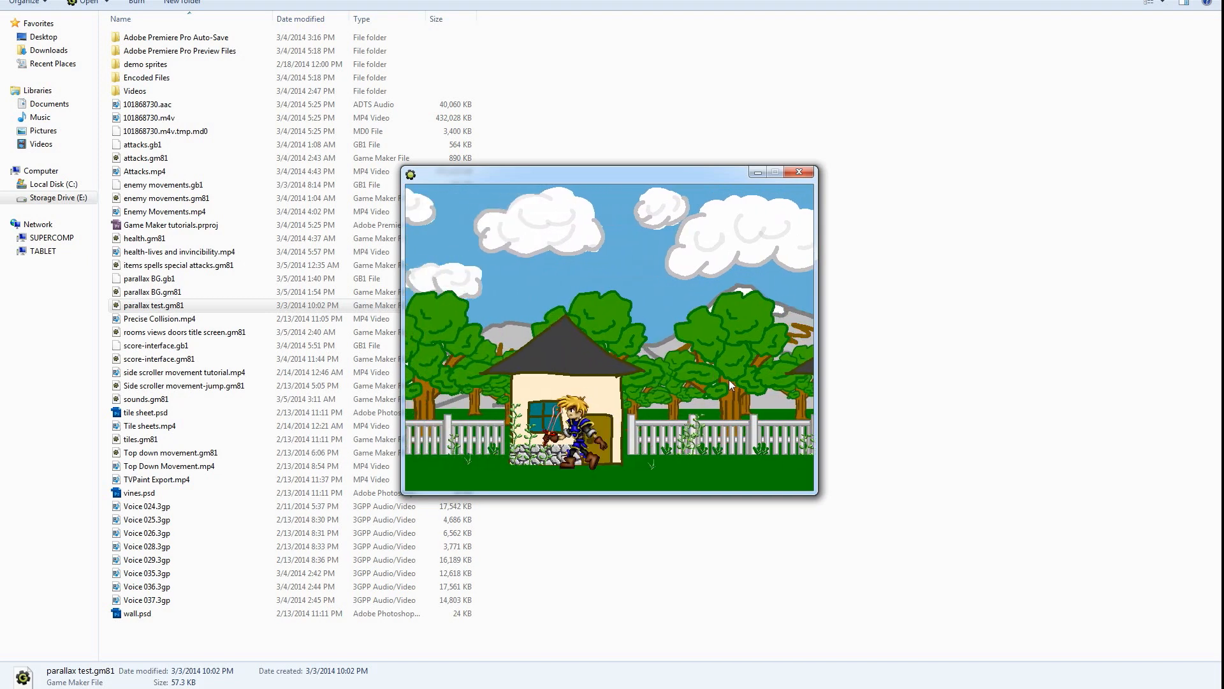
pyautogui.press('Right')
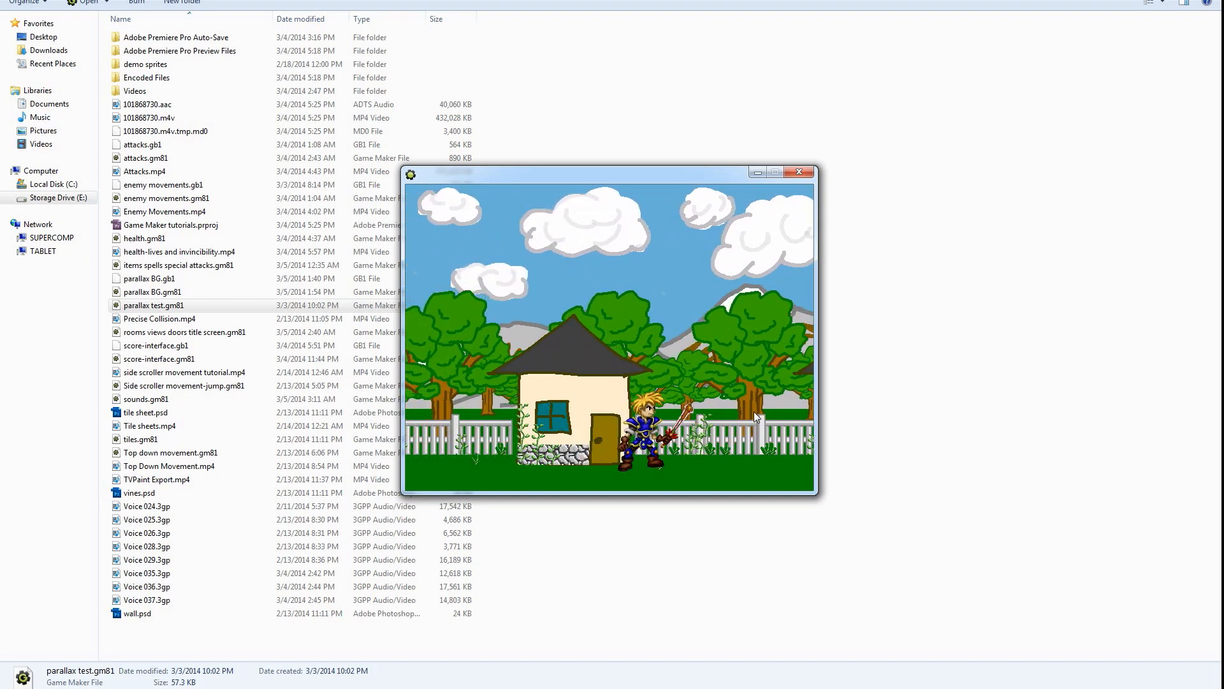
pyautogui.press('Right')
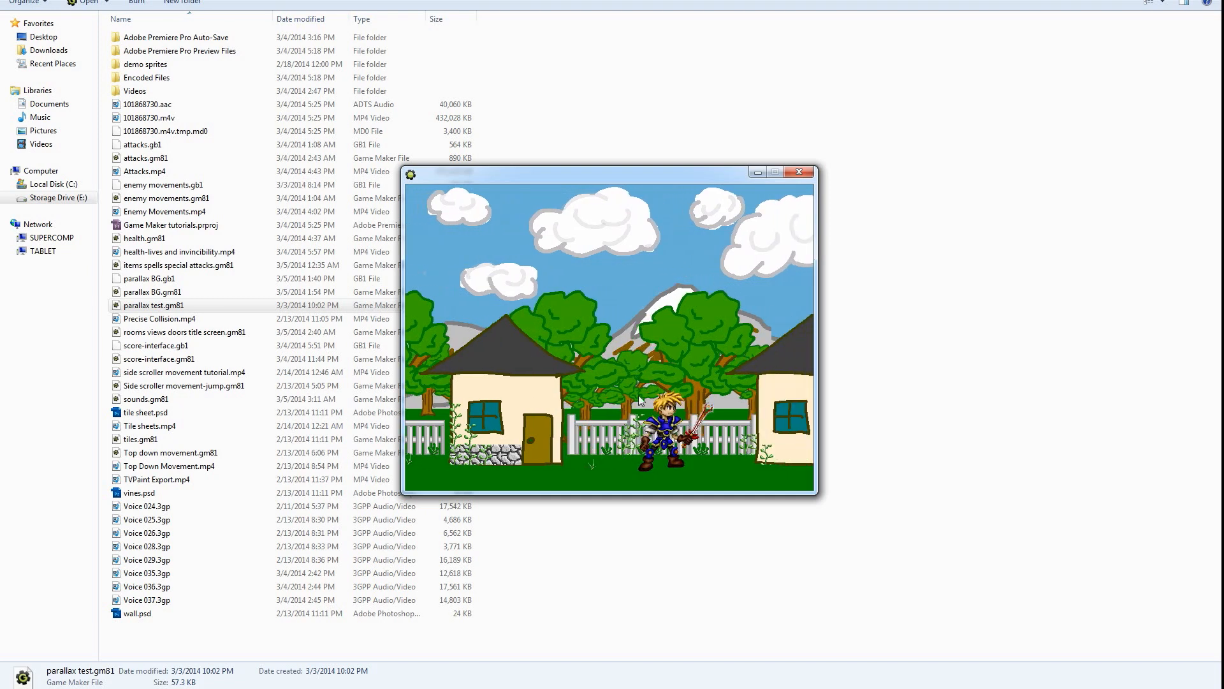
pyautogui.press('Left')
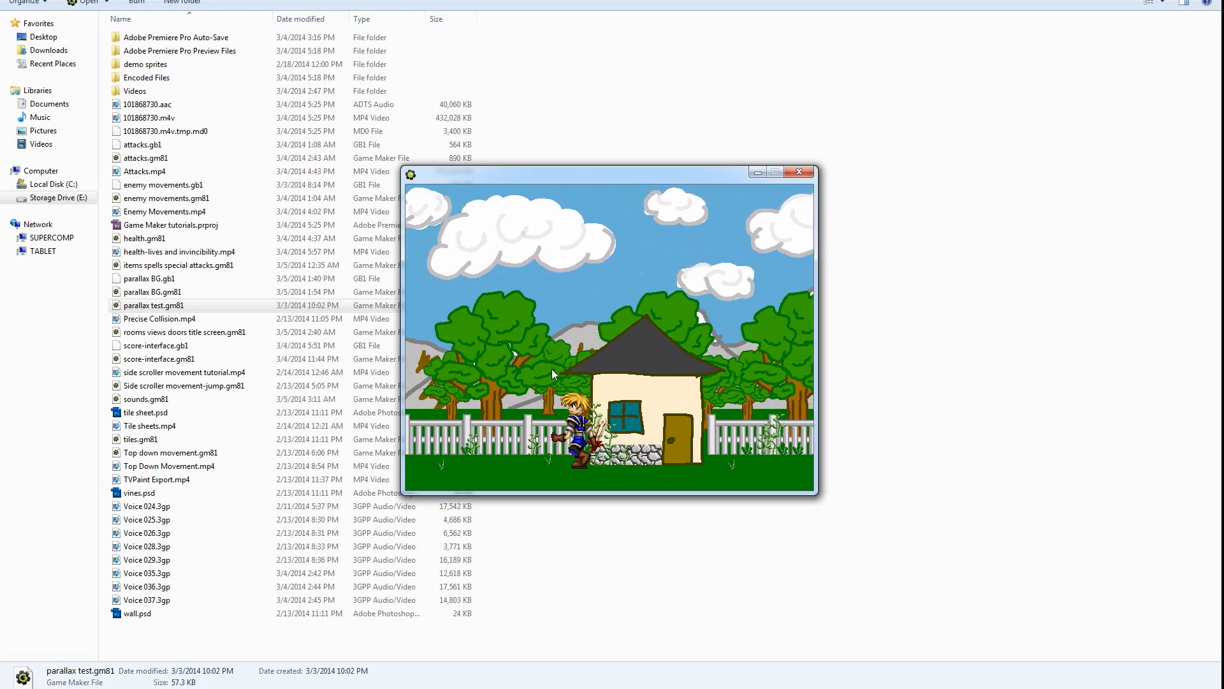
pyautogui.press('Right')
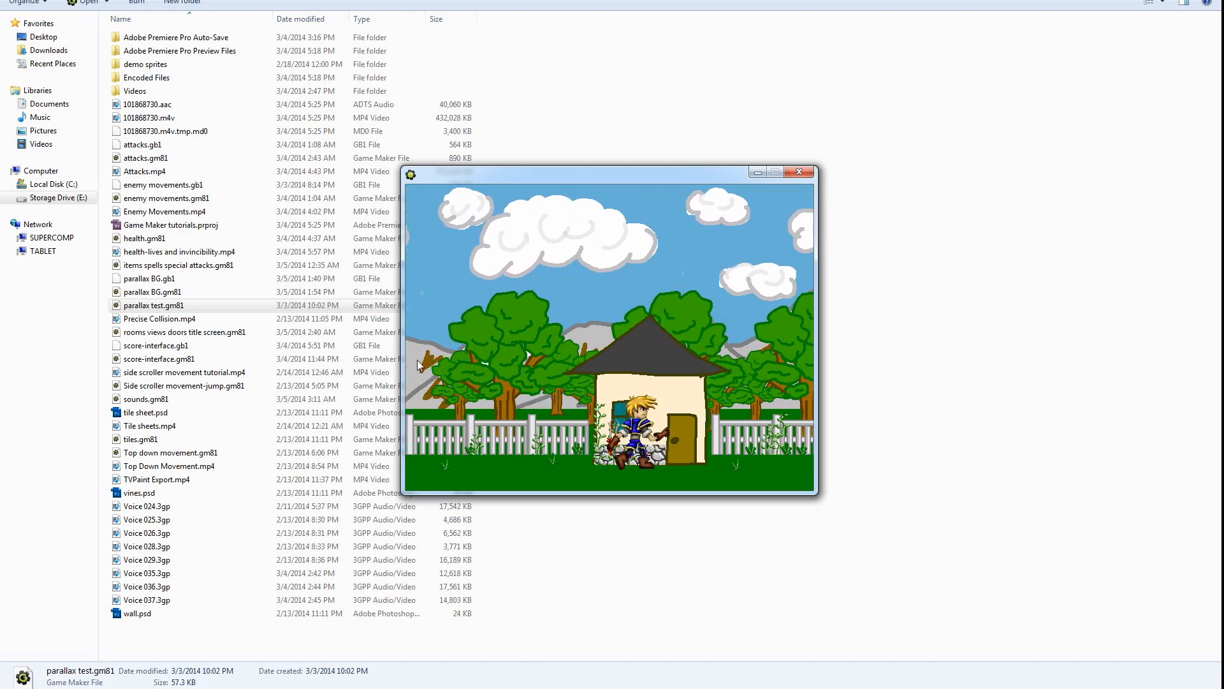
pyautogui.press('Left')
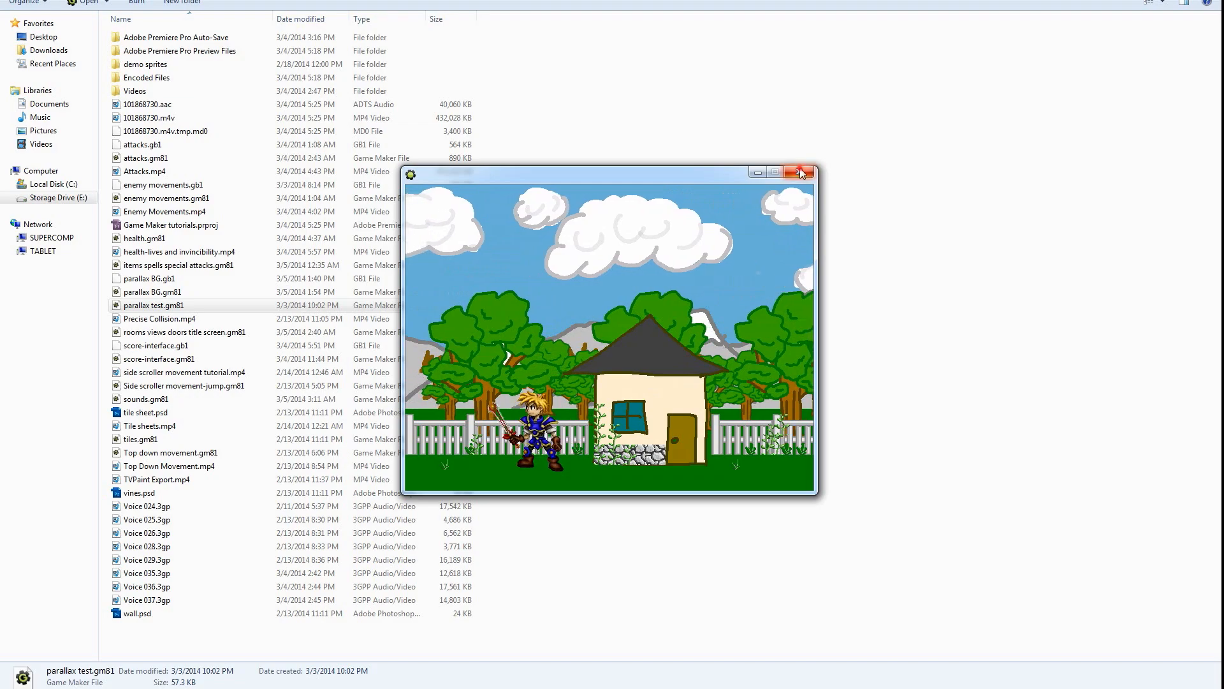
pyautogui.press('Escape')
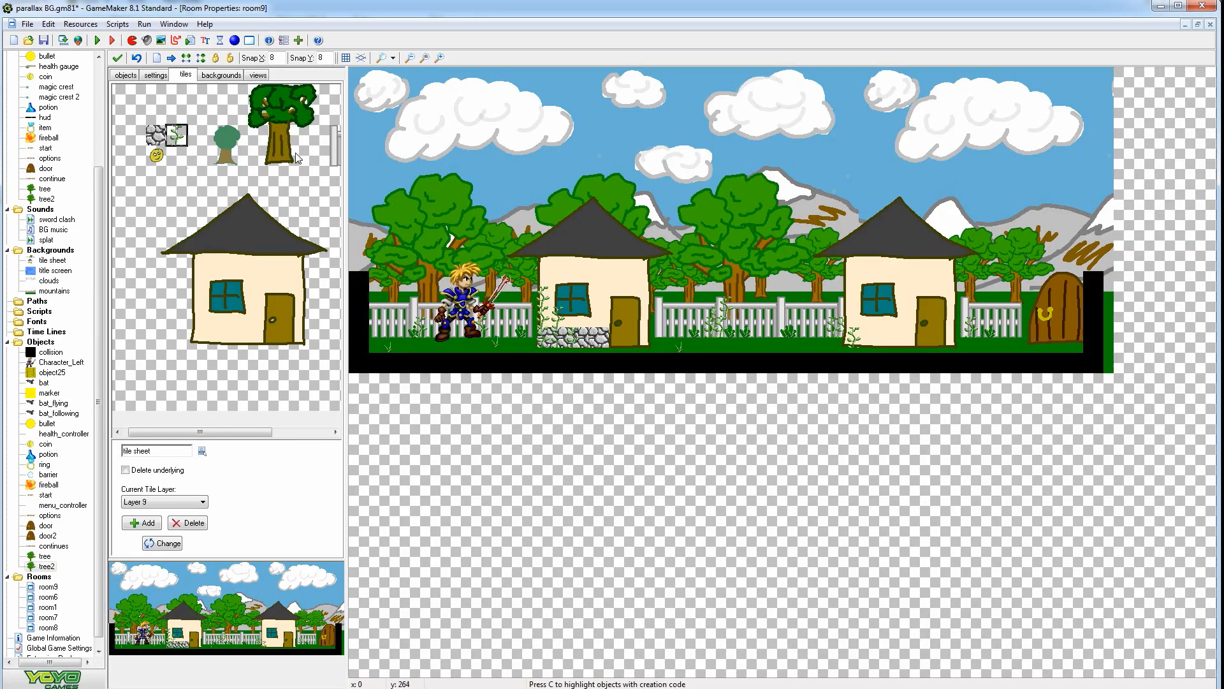
# Add two large tree objects overlapping at and beyond the room's left edge, beside the existing large tree
pyautogui.click(126, 75)
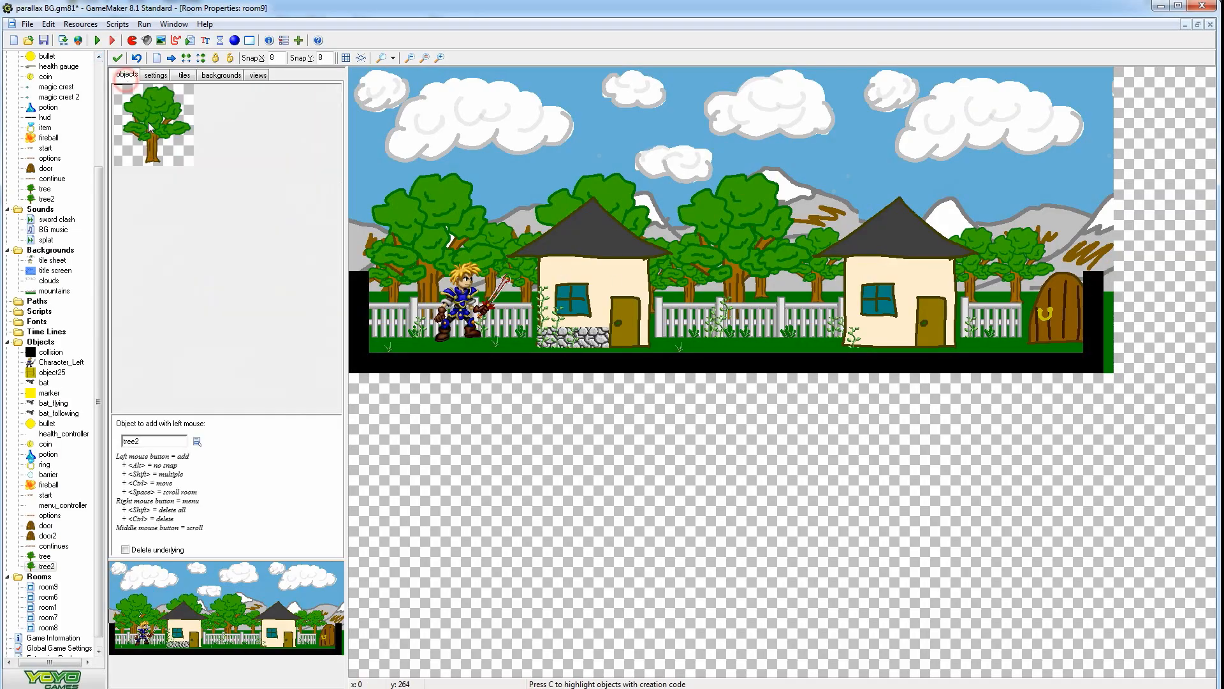
pyautogui.click(203, 220)
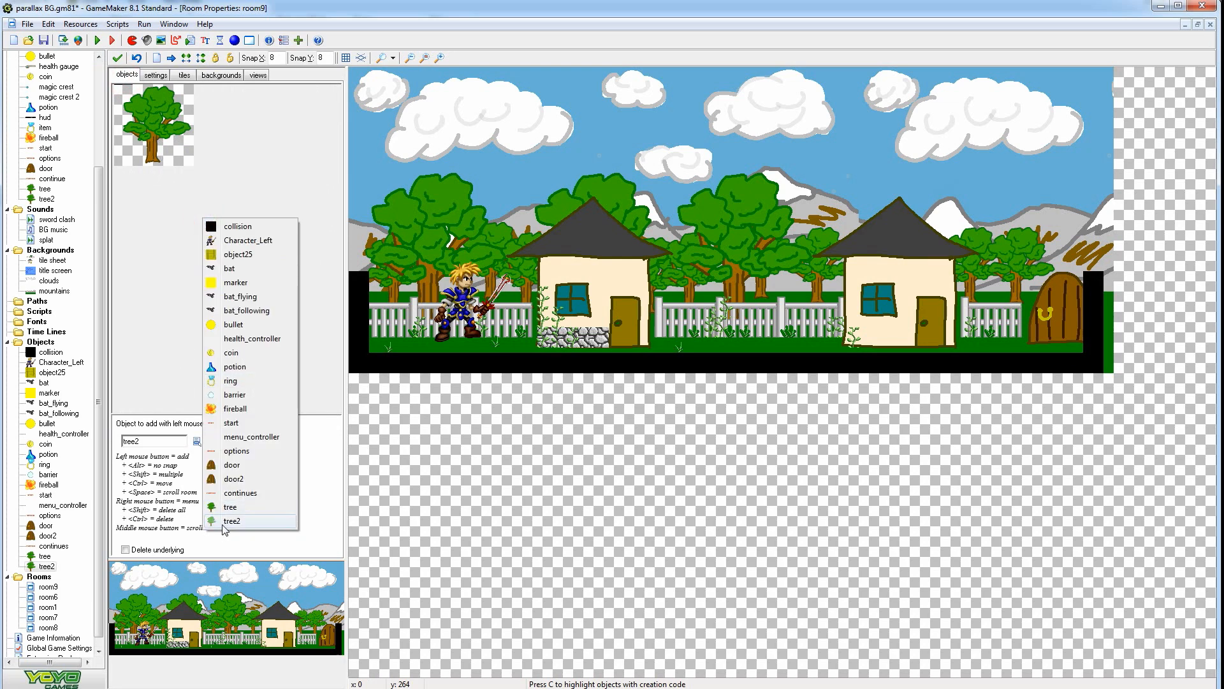
pyautogui.click(235, 507)
pyautogui.moveTo(358, 219); pyautogui.dragTo(271, 173)
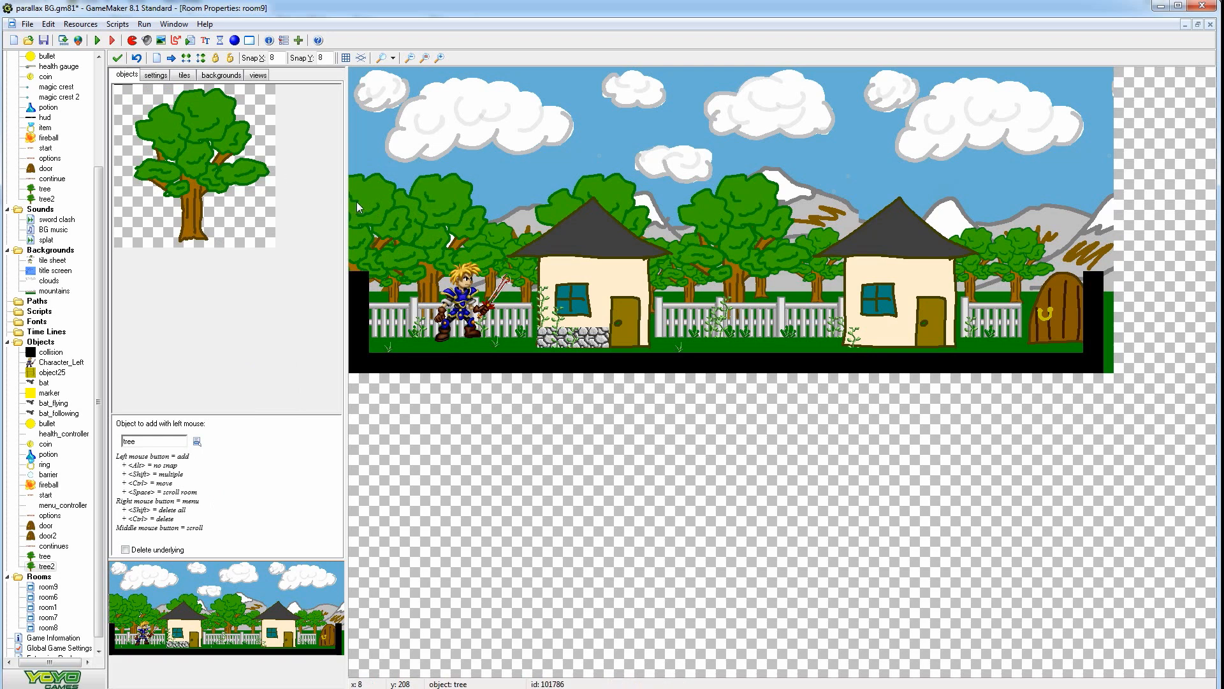
pyautogui.moveTo(479, 401); pyautogui.dragTo(542, 424, button='middle')
pyautogui.scroll(-1, 687, 423)
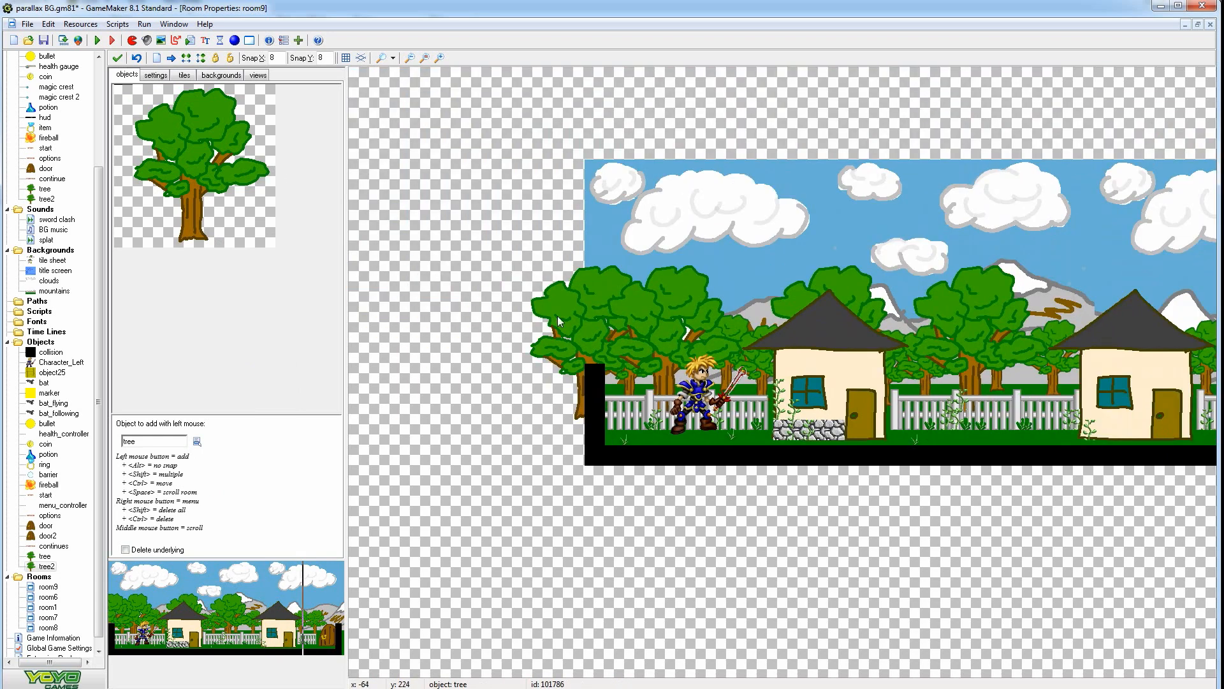
pyautogui.moveTo(559, 302); pyautogui.dragTo(458, 255)
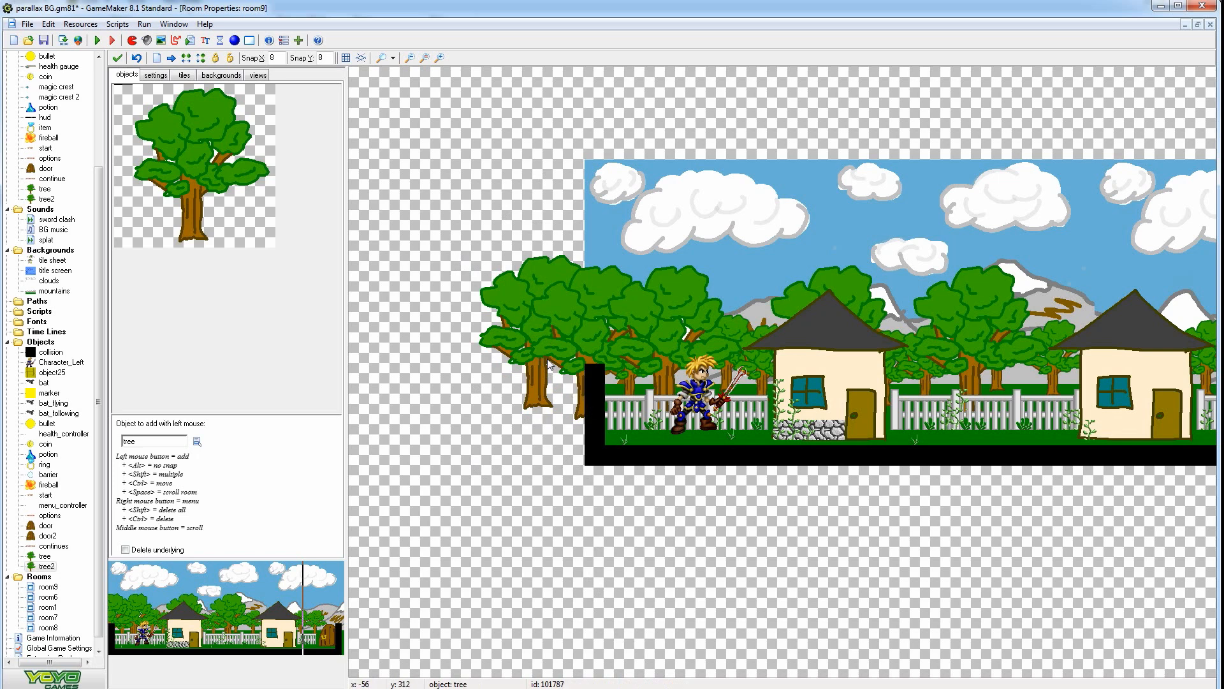
# Keep the room edits by confirming and closing both room9 and room7
pyautogui.moveTo(726, 444); pyautogui.dragTo(534, 431, button='middle')
pyautogui.moveTo(1141, 284); pyautogui.dragTo(1076, 254)
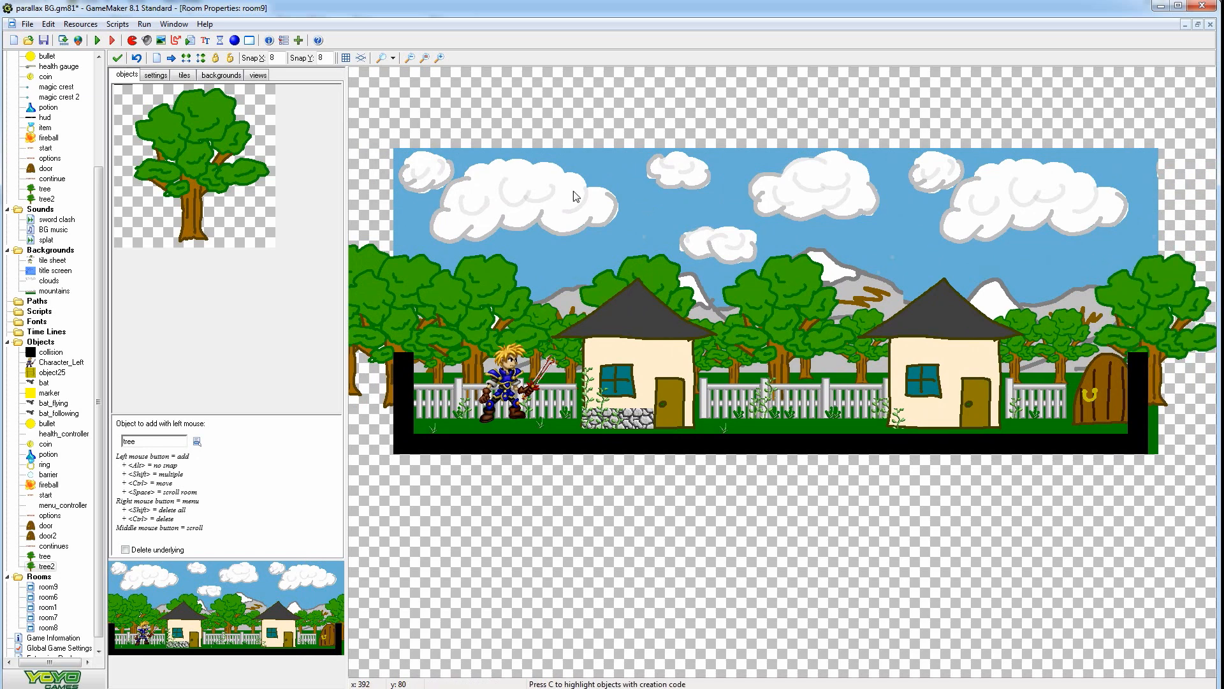
pyautogui.click(115, 59)
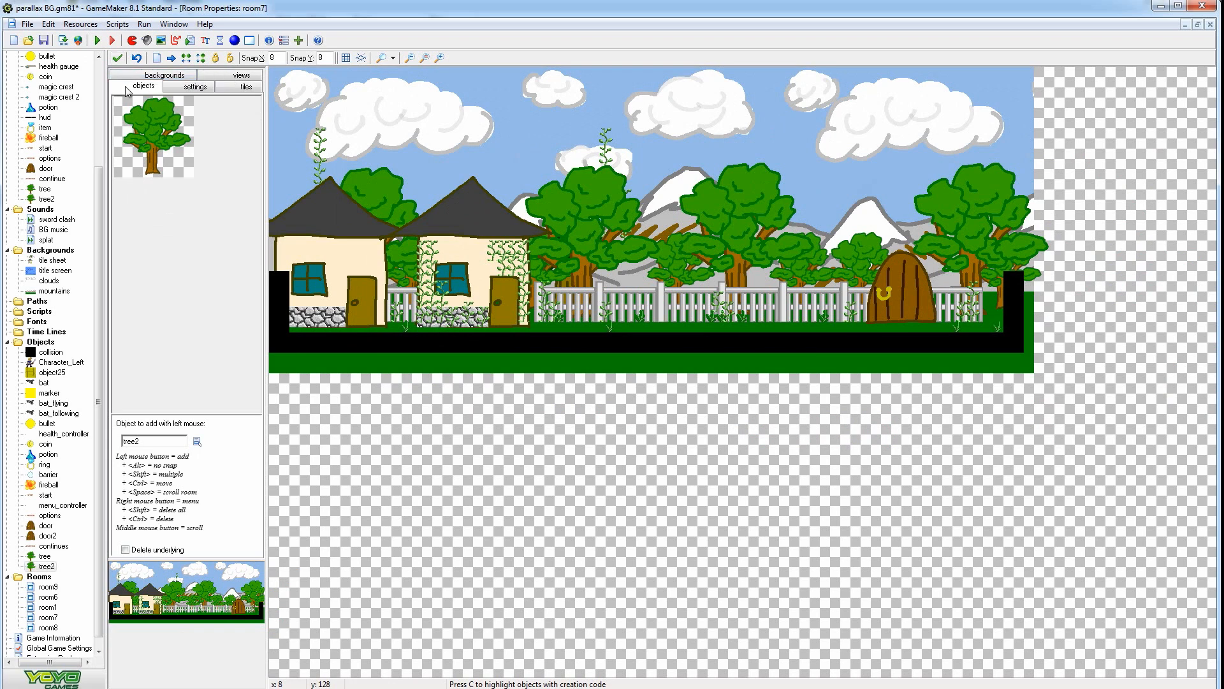
pyautogui.click(116, 59)
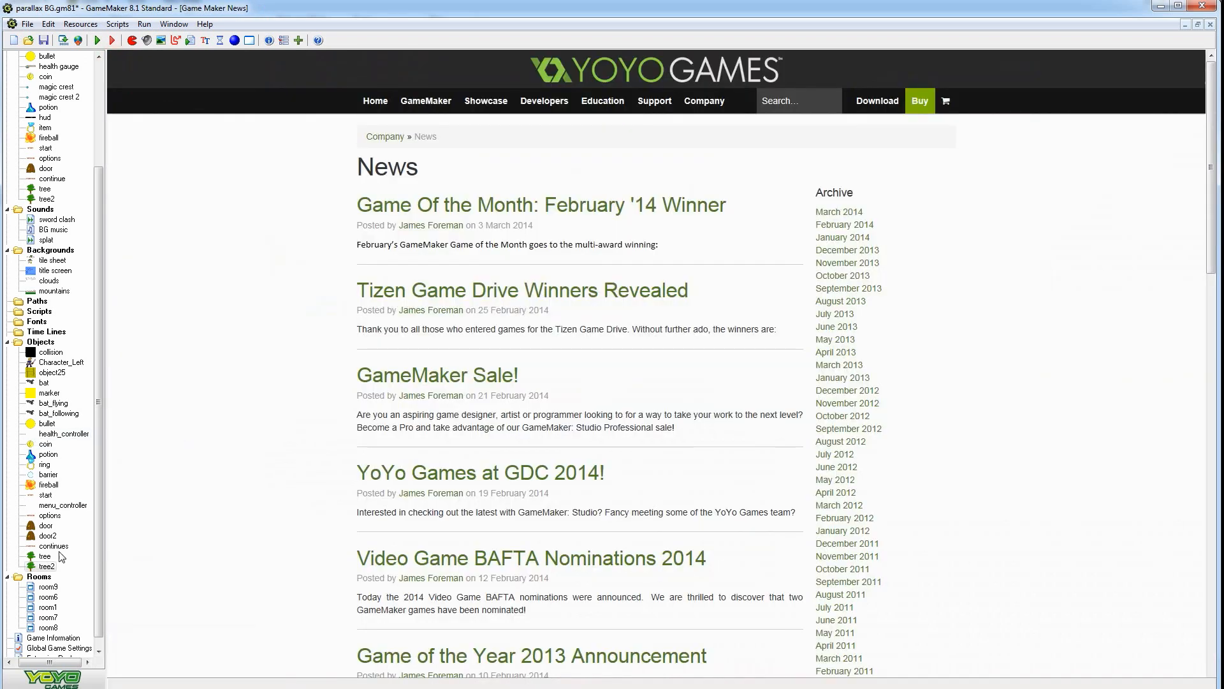
# Reopen room9, hide its grid and bring the trees beyond both room edges into view
pyautogui.doubleClick(47, 586)
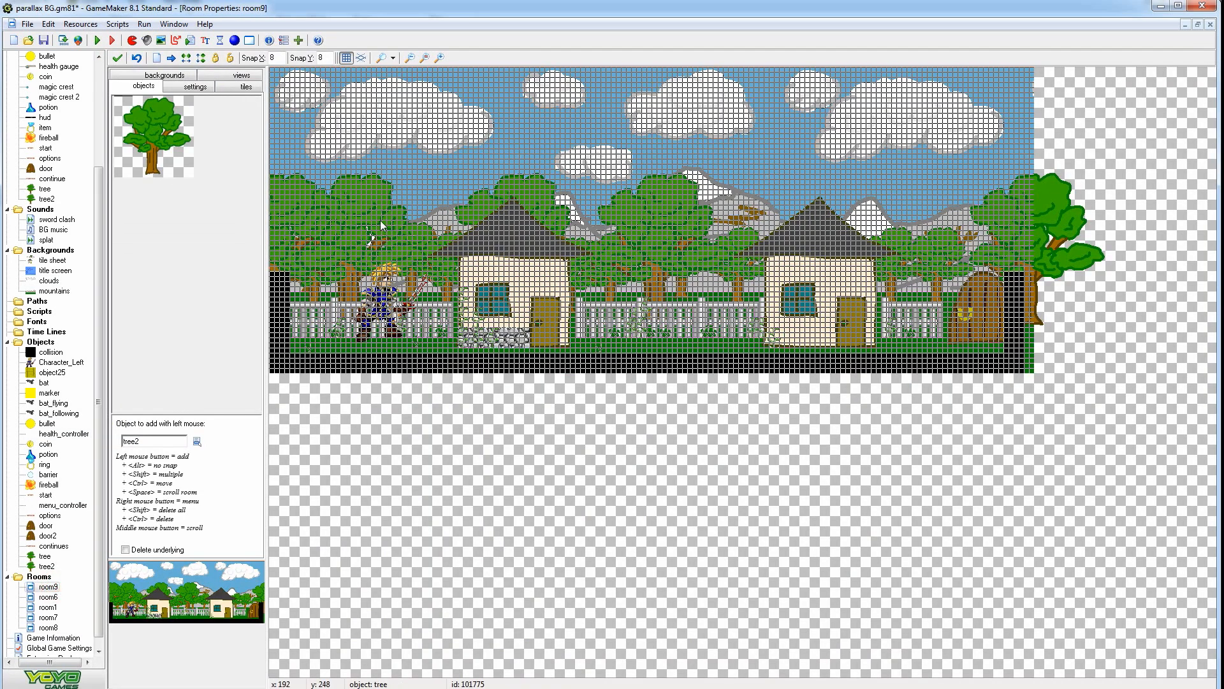
pyautogui.click(347, 61)
pyautogui.moveTo(431, 361); pyautogui.dragTo(478, 389, button='middle')
pyautogui.moveTo(510, 259); pyautogui.dragTo(529, 273, button='middle')
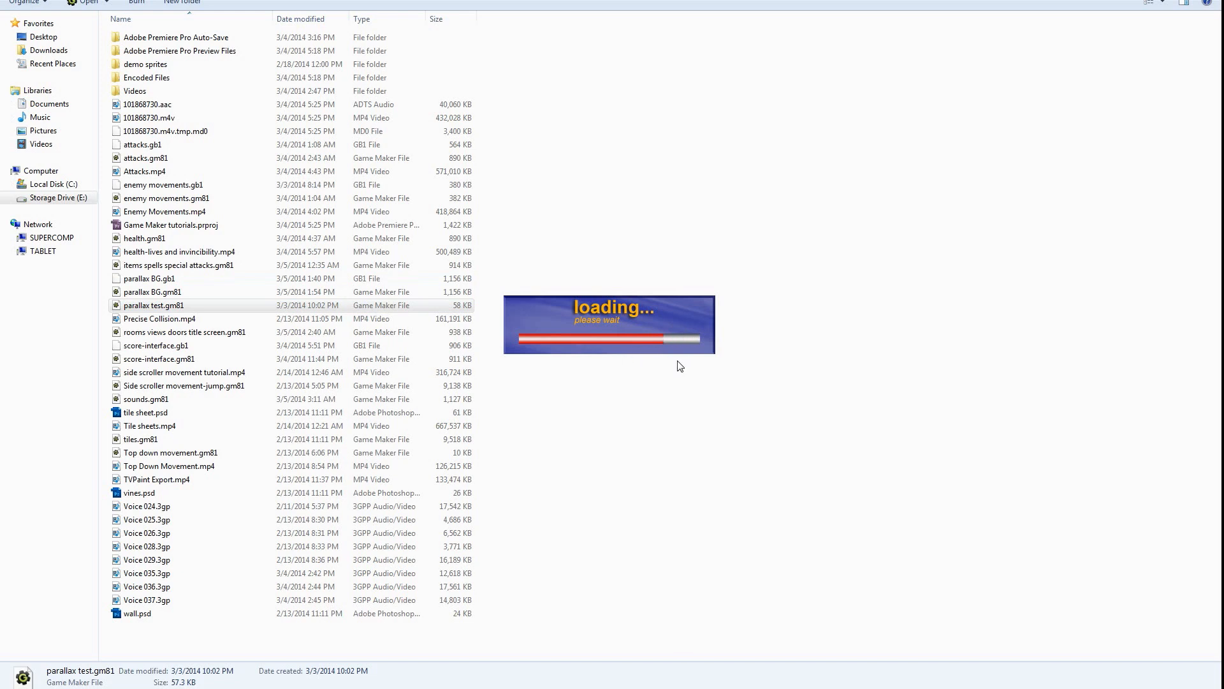
# Run the game and walk the character past the houses towards the wooden door, checking the tree, mountain and cloud layers
pyautogui.press('Left')
pyautogui.press('Right')
pyautogui.press('Right')
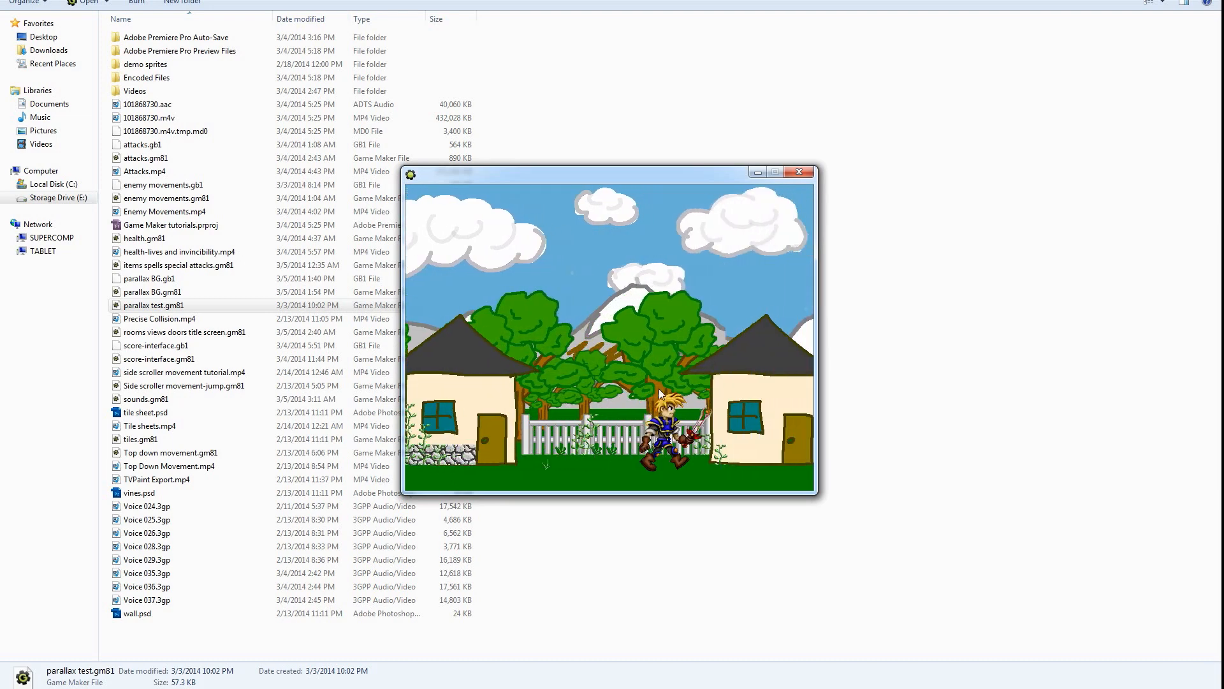
pyautogui.press('Left')
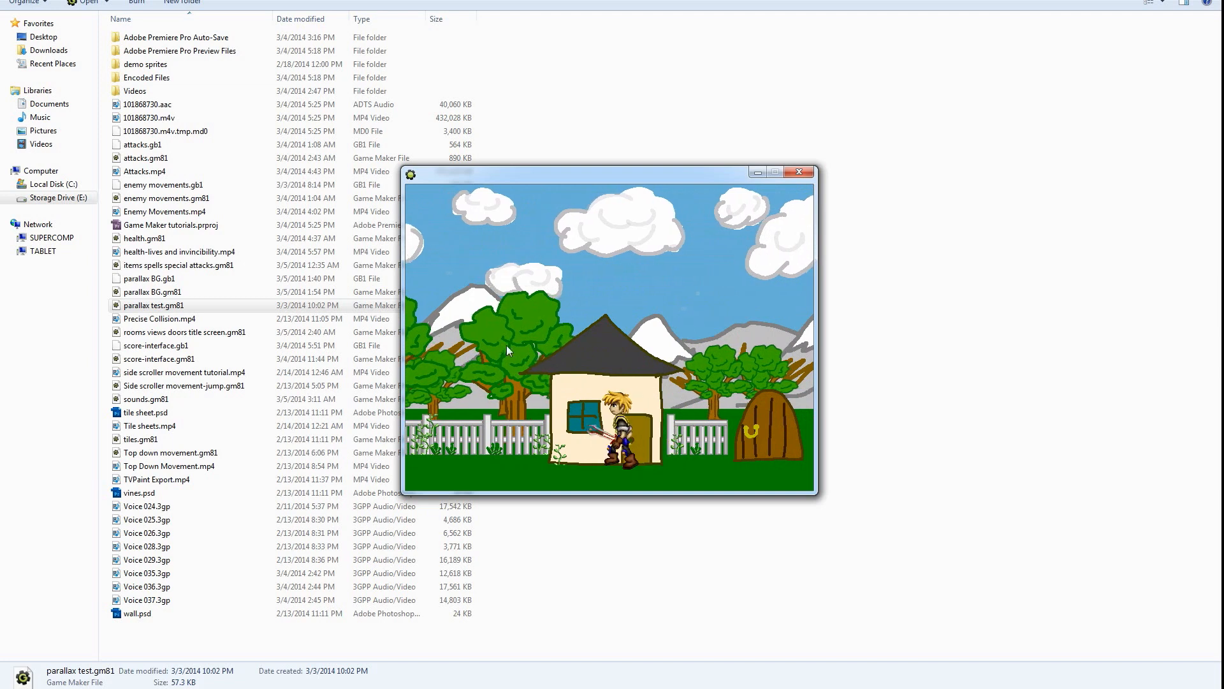
pyautogui.press('Left')
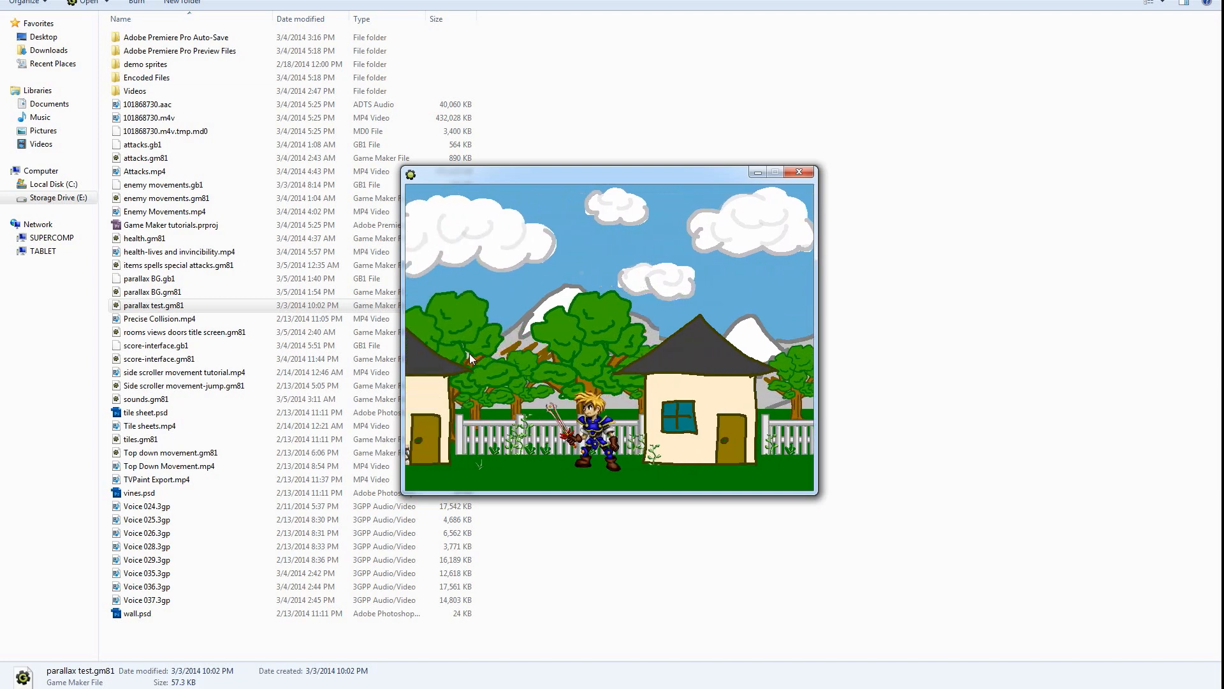
pyautogui.press('Right')
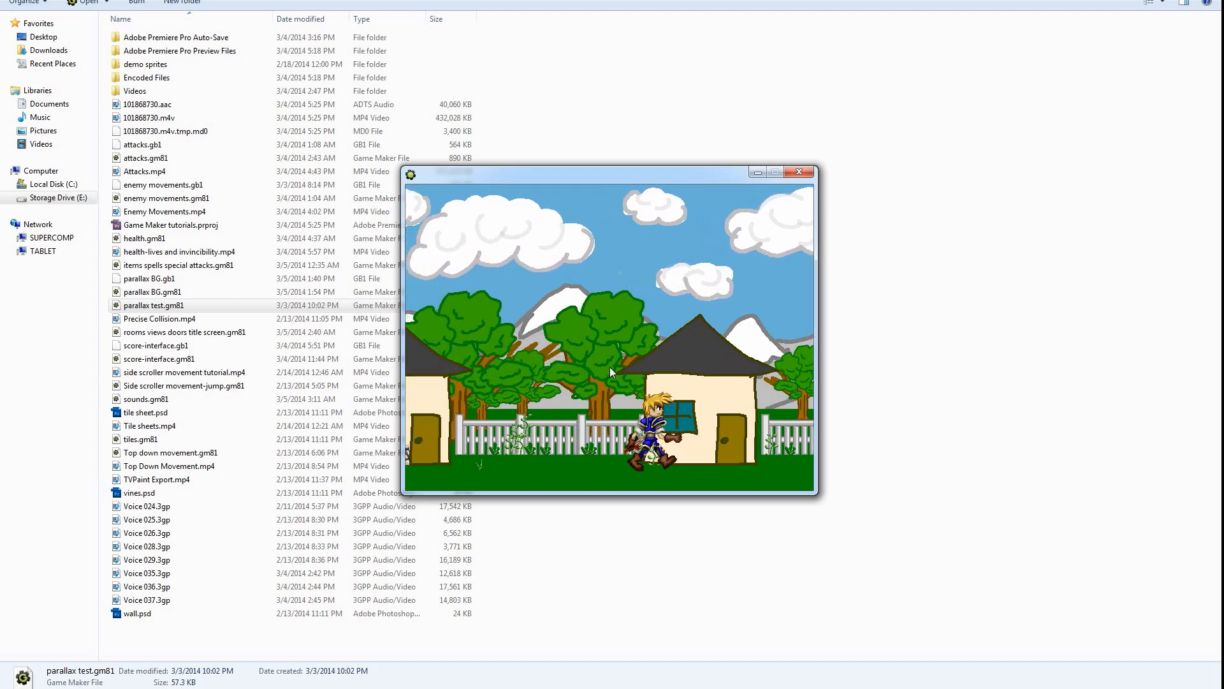
pyautogui.press('Right')
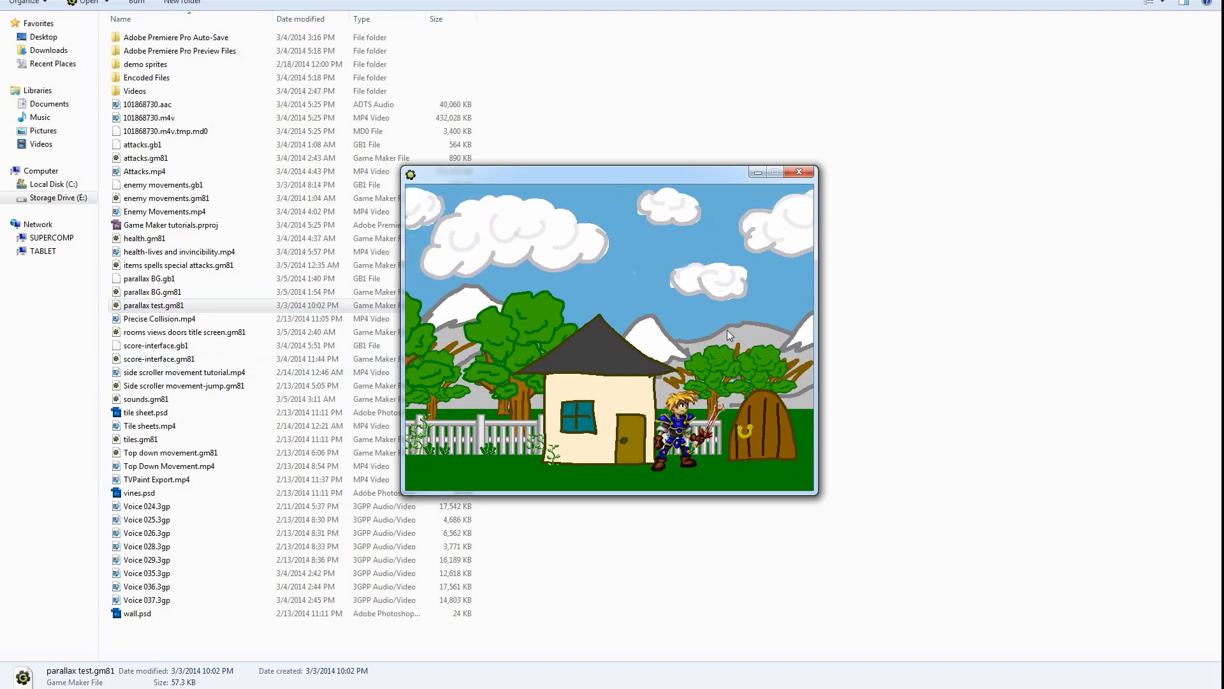
# Walk the character back to the room's left end and return past the second house to check the extended tree rows
pyautogui.press('Left')
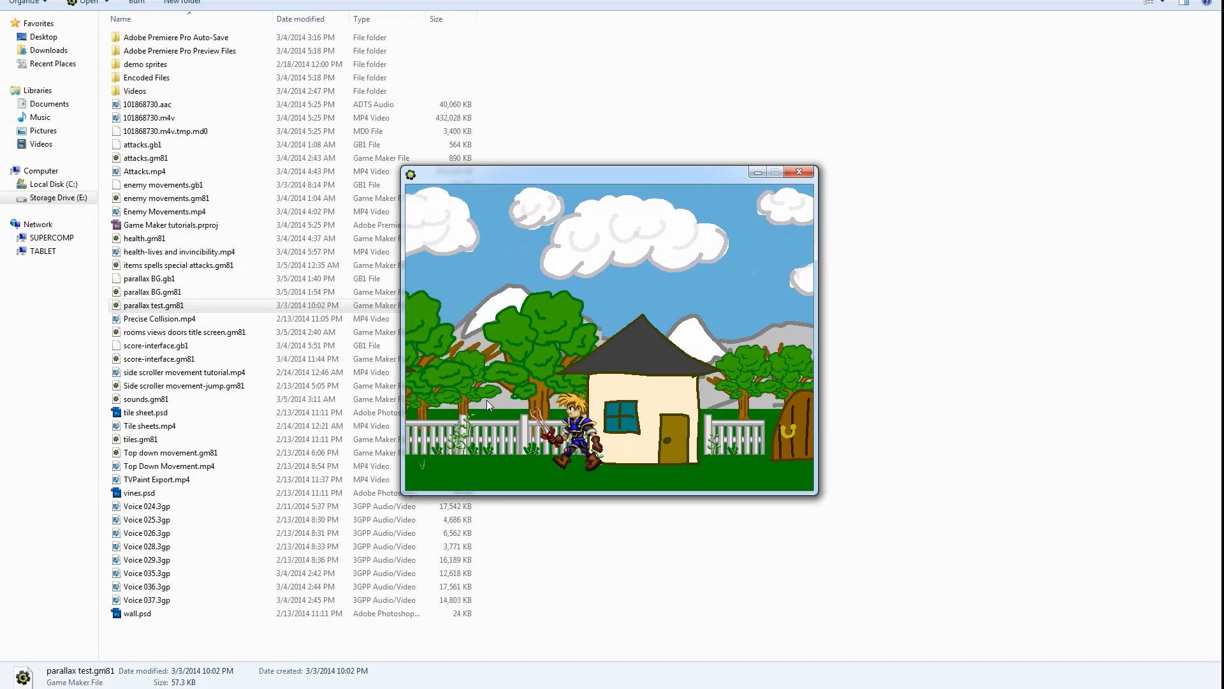
pyautogui.press('Left')
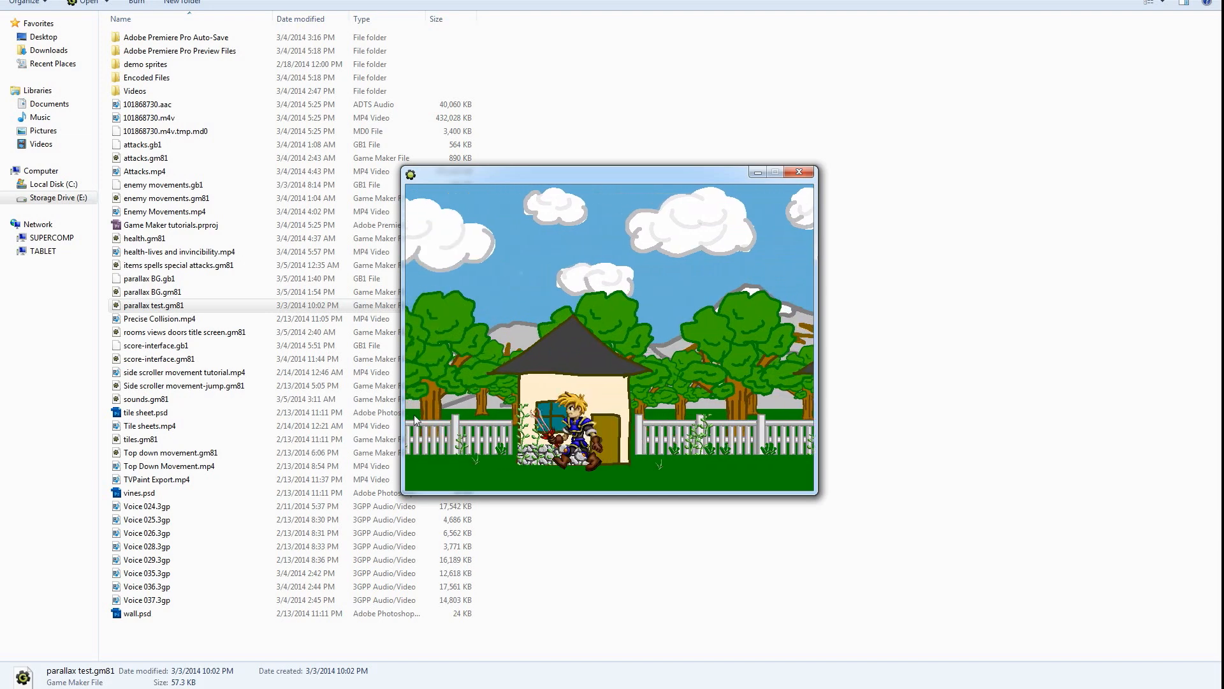
pyautogui.press('Left')
pyautogui.press('Left')
pyautogui.press('Right')
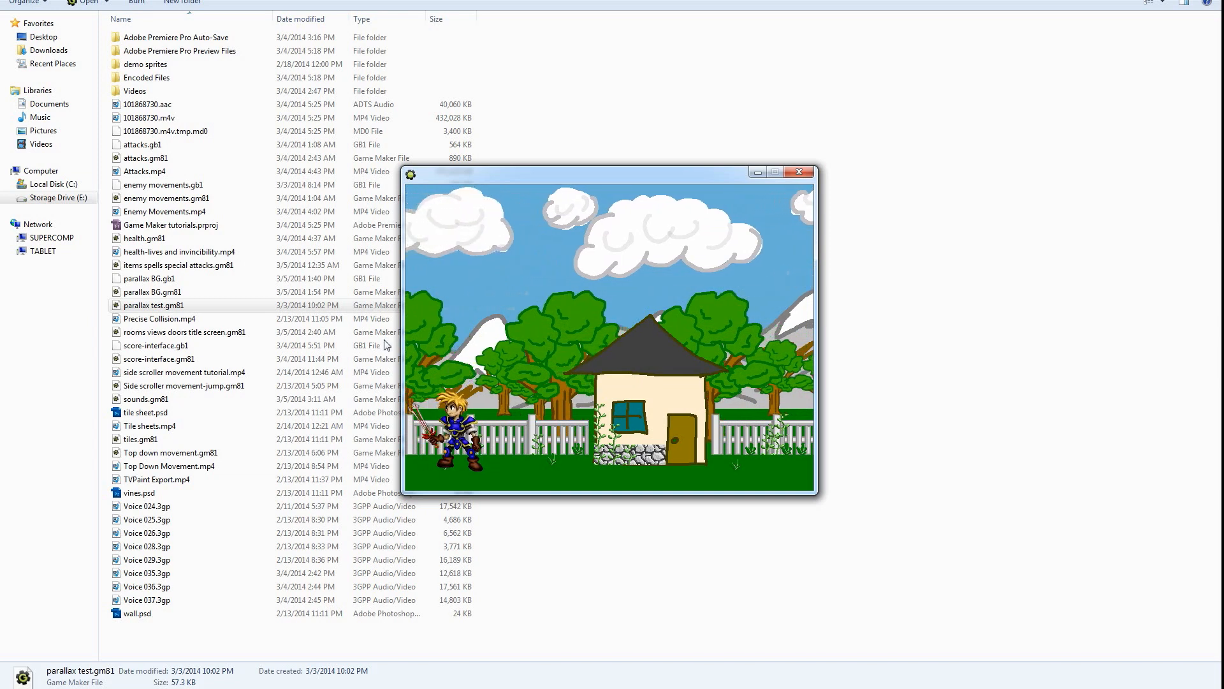
pyautogui.press('Right')
pyautogui.press('Right')
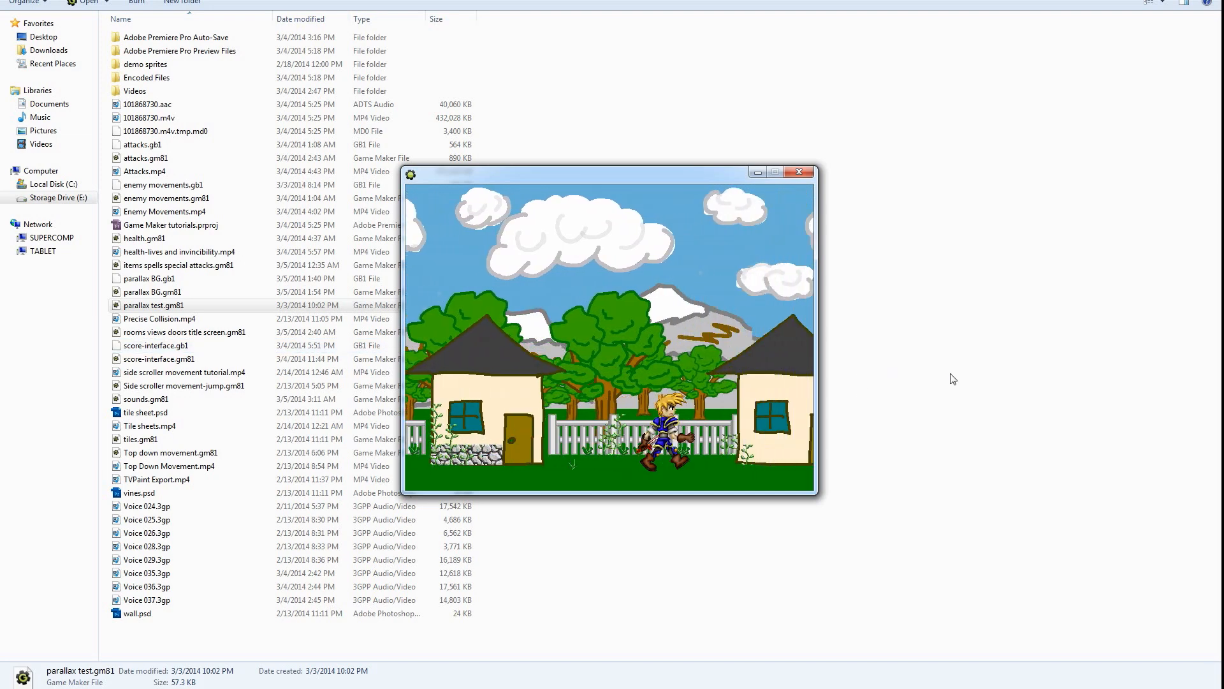
pyautogui.press('Right')
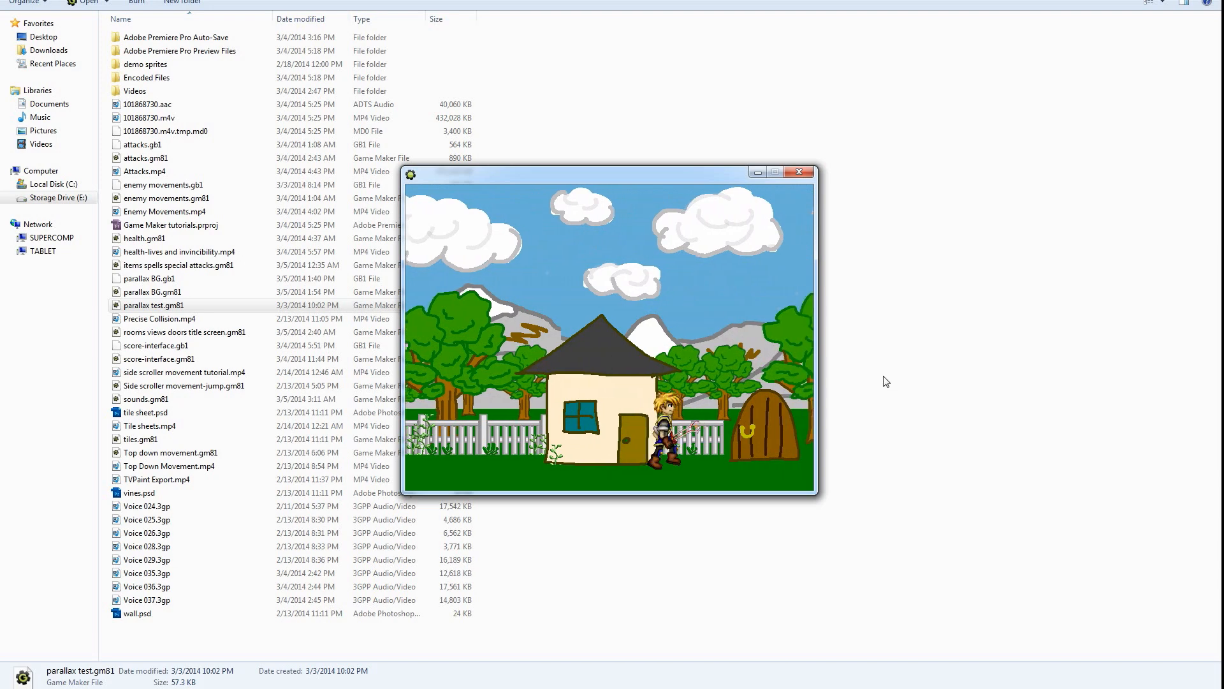
# Walk the character back to the first house and into the wooden door to test it, then abort the game
pyautogui.press('Left')
pyautogui.press('Left')
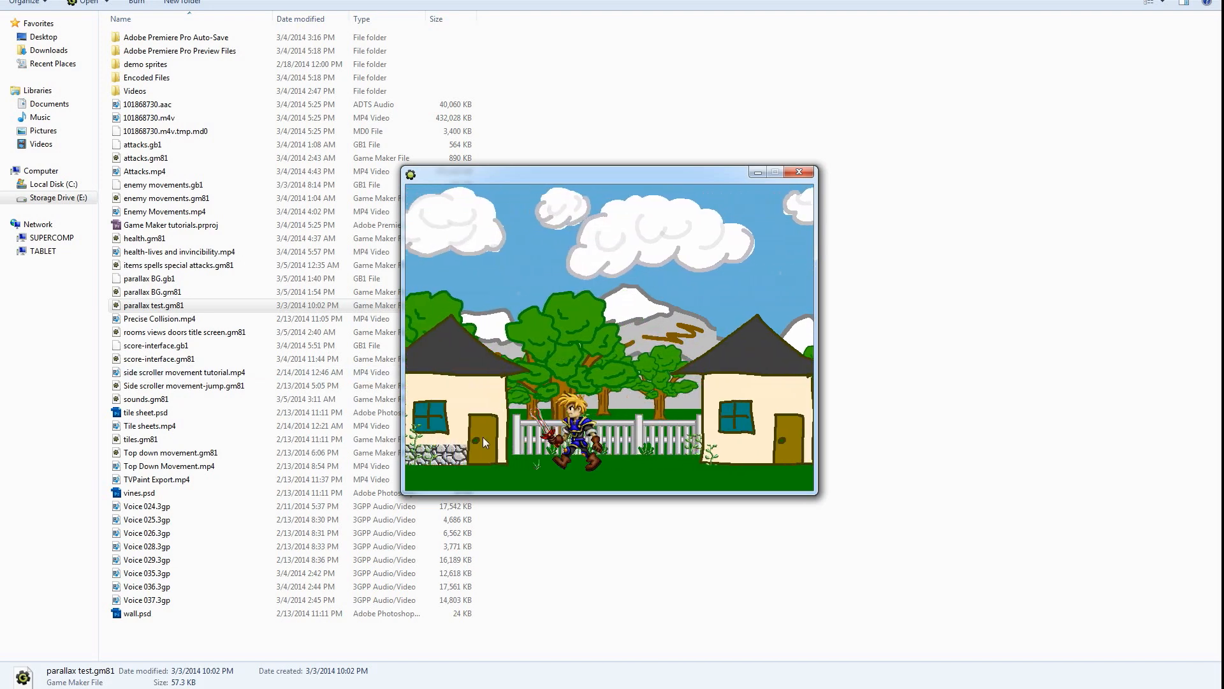
pyautogui.press('Left')
pyautogui.press('Left')
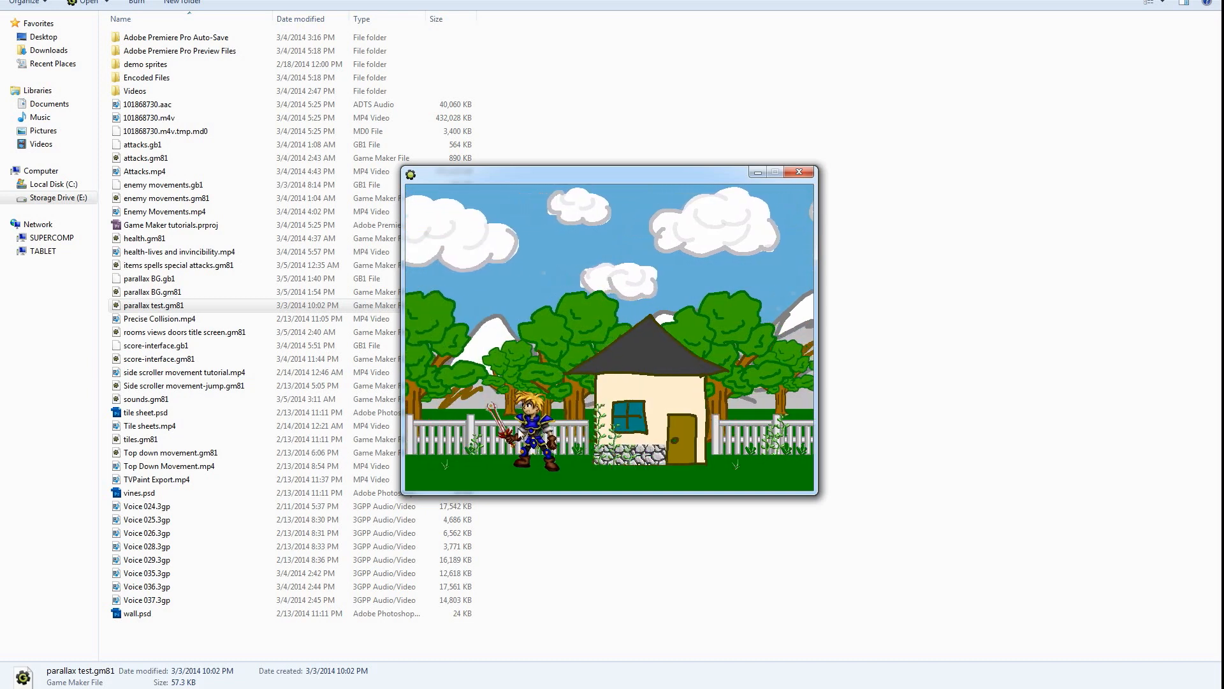
pyautogui.press('Right')
pyautogui.press('Right')
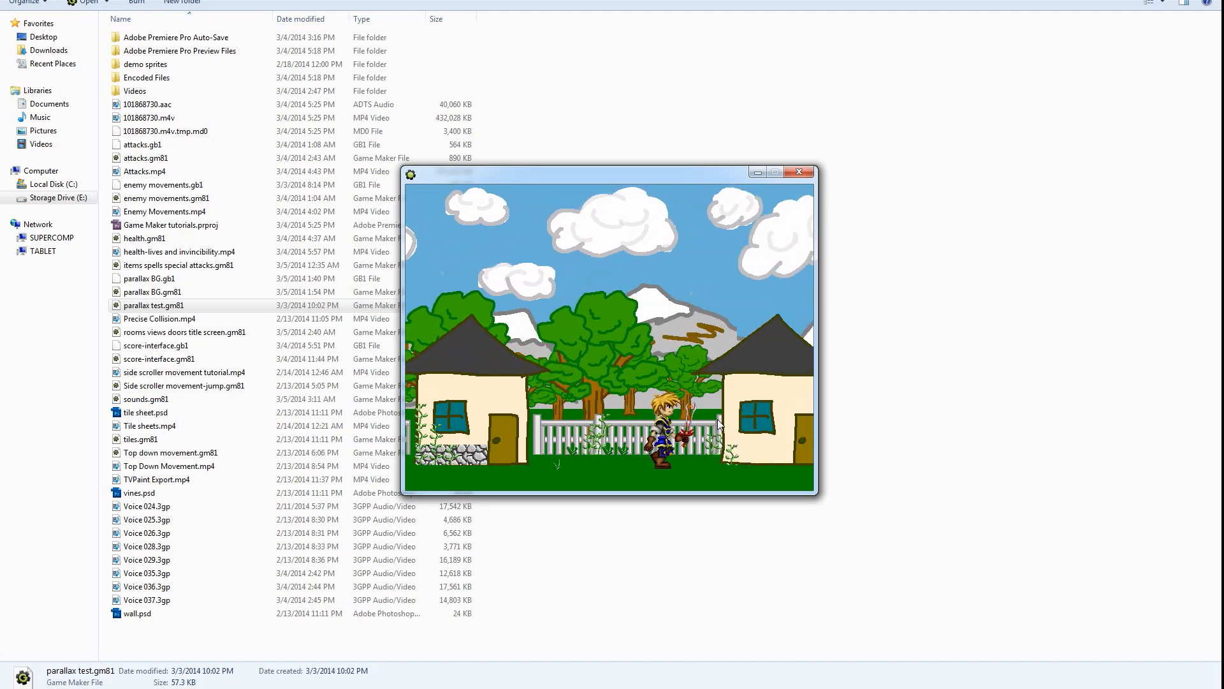
pyautogui.press('Right')
pyautogui.press('Left')
pyautogui.press('Right')
pyautogui.press('Left')
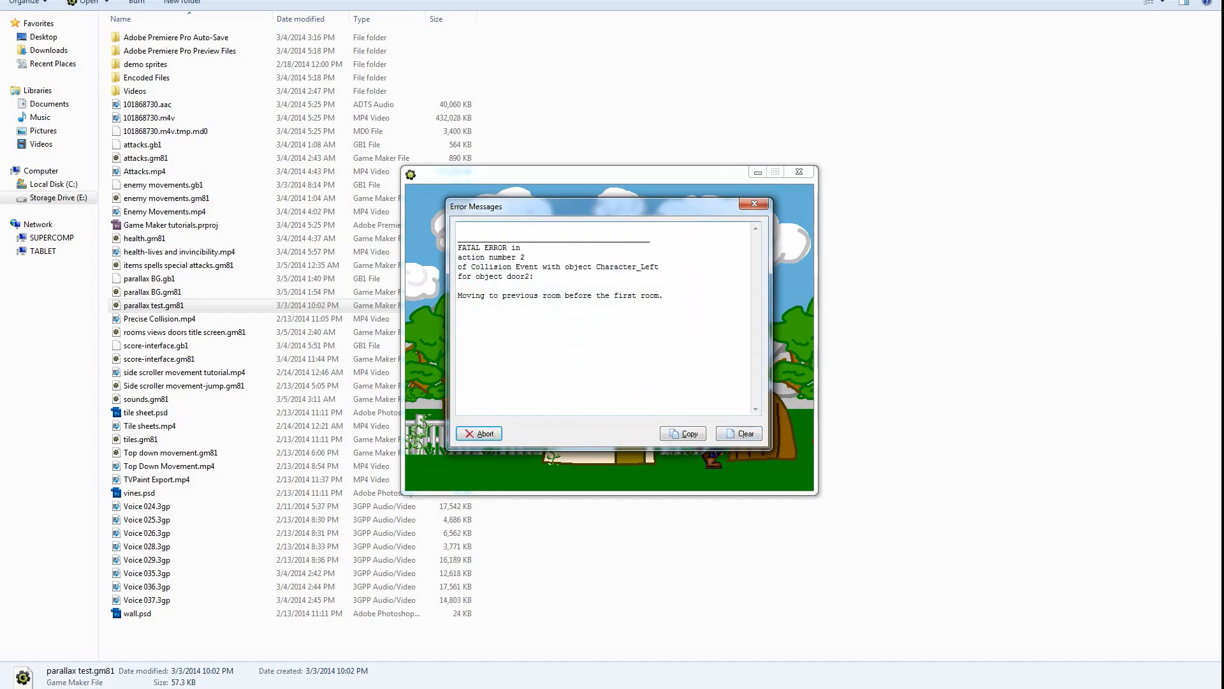
pyautogui.click(489, 436)
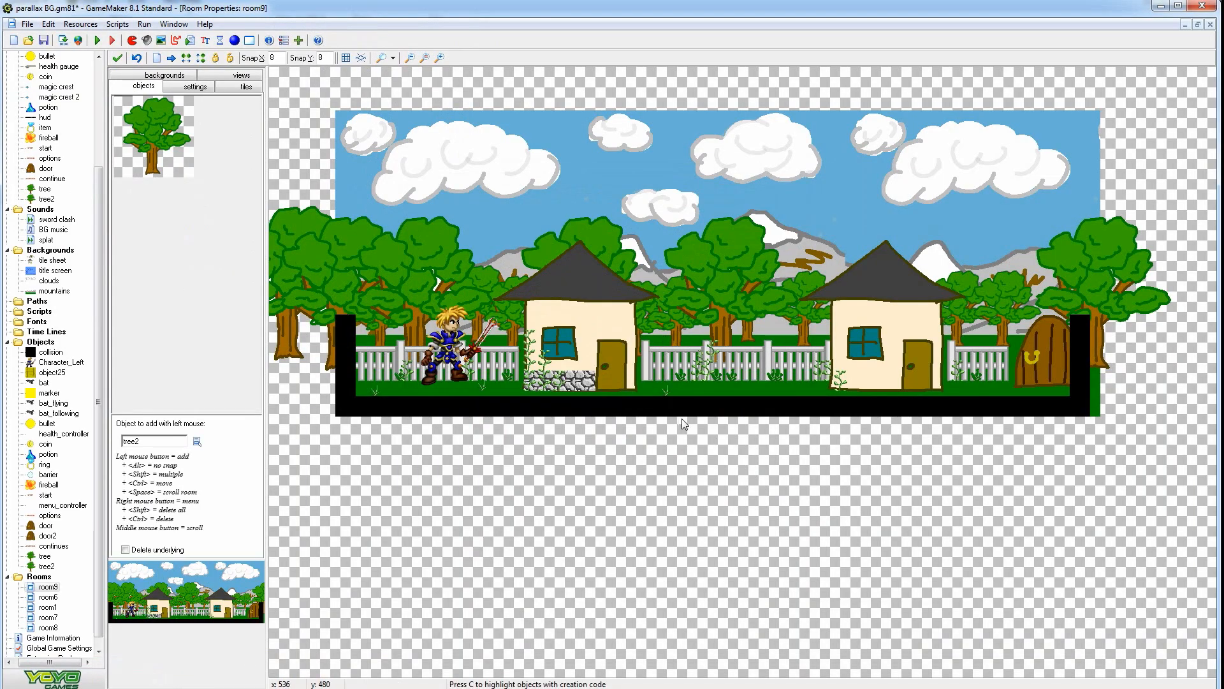
# Review room9's list of placeable objects and browse the scenery tiles in the tile sheet
pyautogui.moveTo(682, 419); pyautogui.dragTo(717, 449, button='middle')
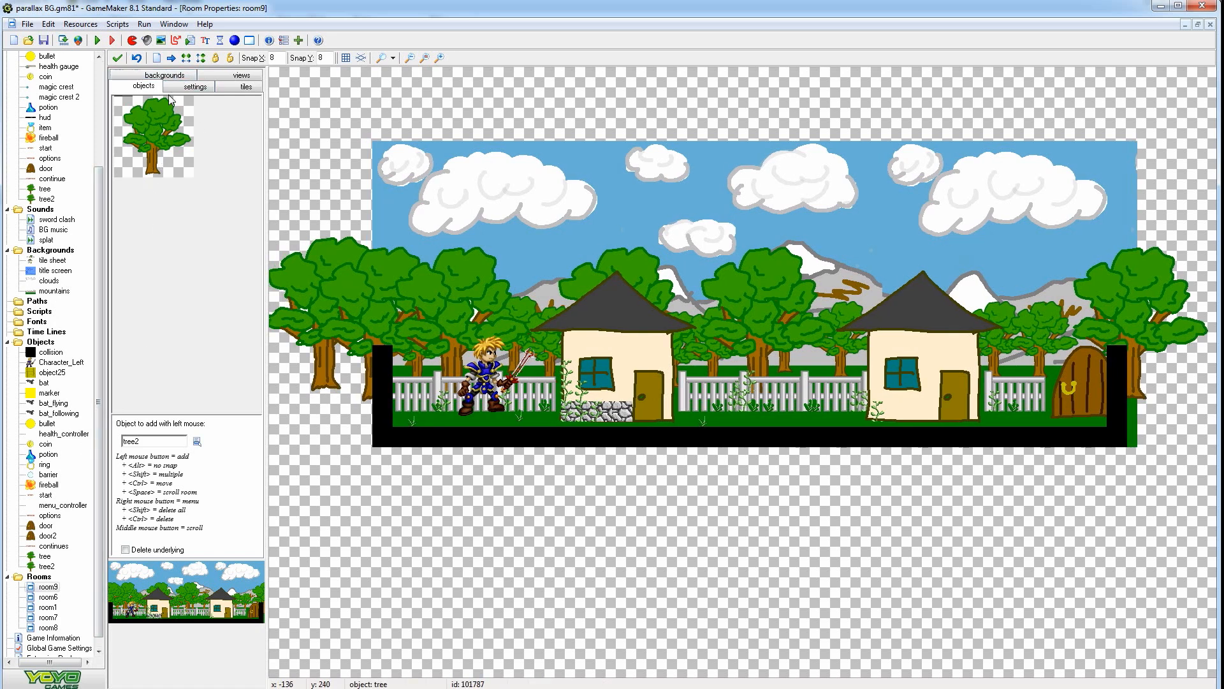
pyautogui.click(194, 245)
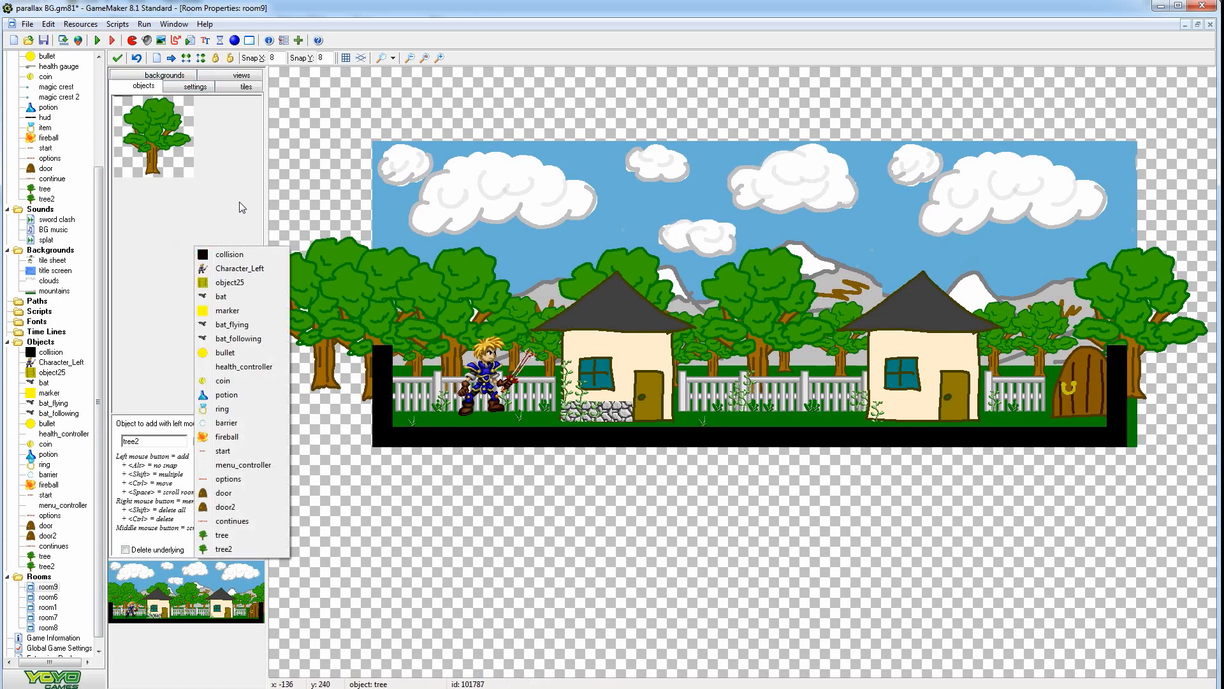
pyautogui.click(231, 89)
pyautogui.click(202, 451)
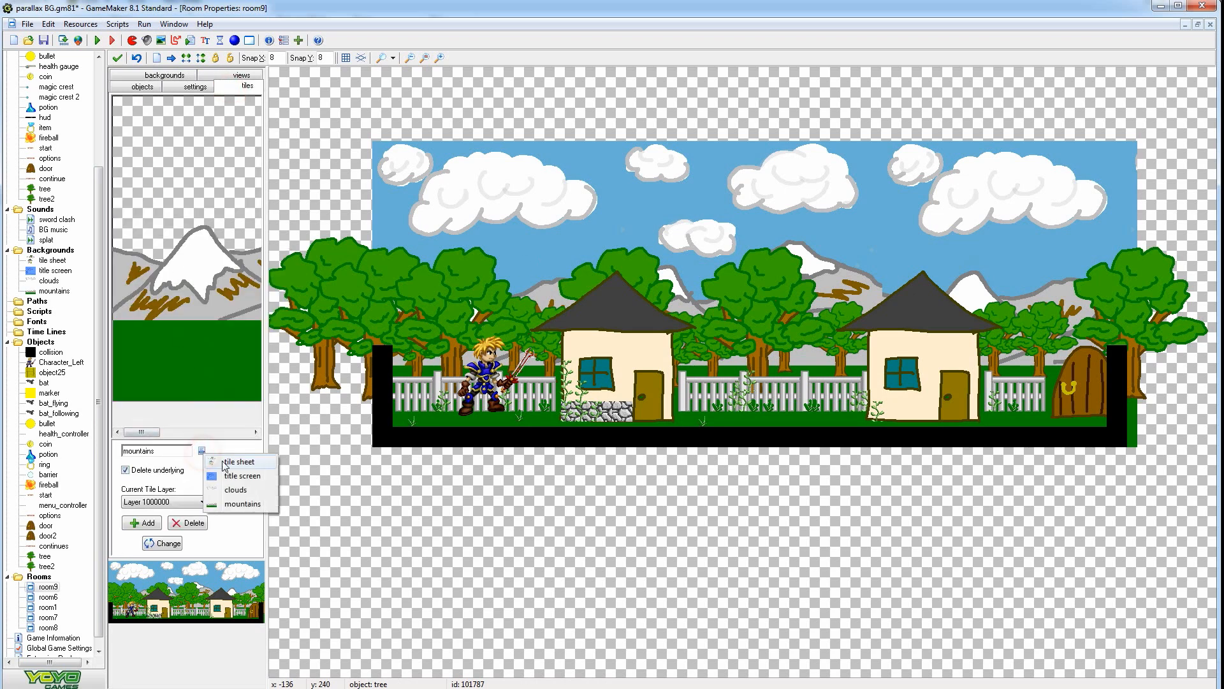
pyautogui.click(228, 456)
pyautogui.moveTo(168, 433); pyautogui.dragTo(215, 438)
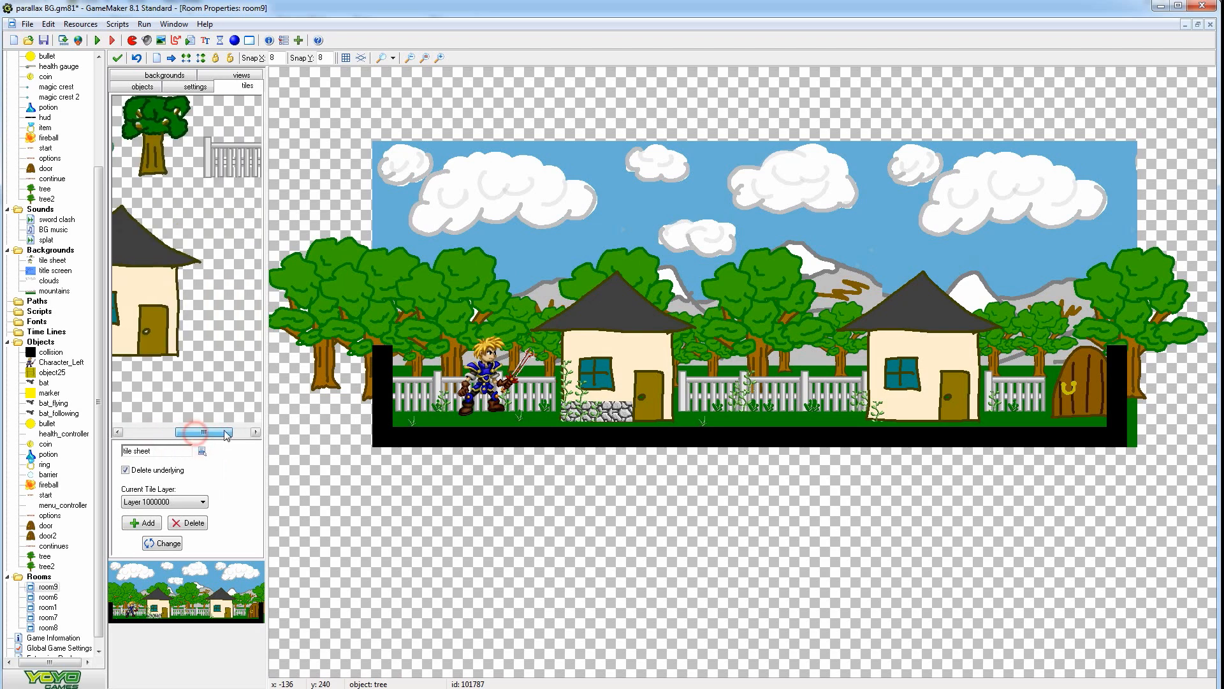
# Examine room9's view settings and the settings of Background 0 and Background 1
pyautogui.click(230, 77)
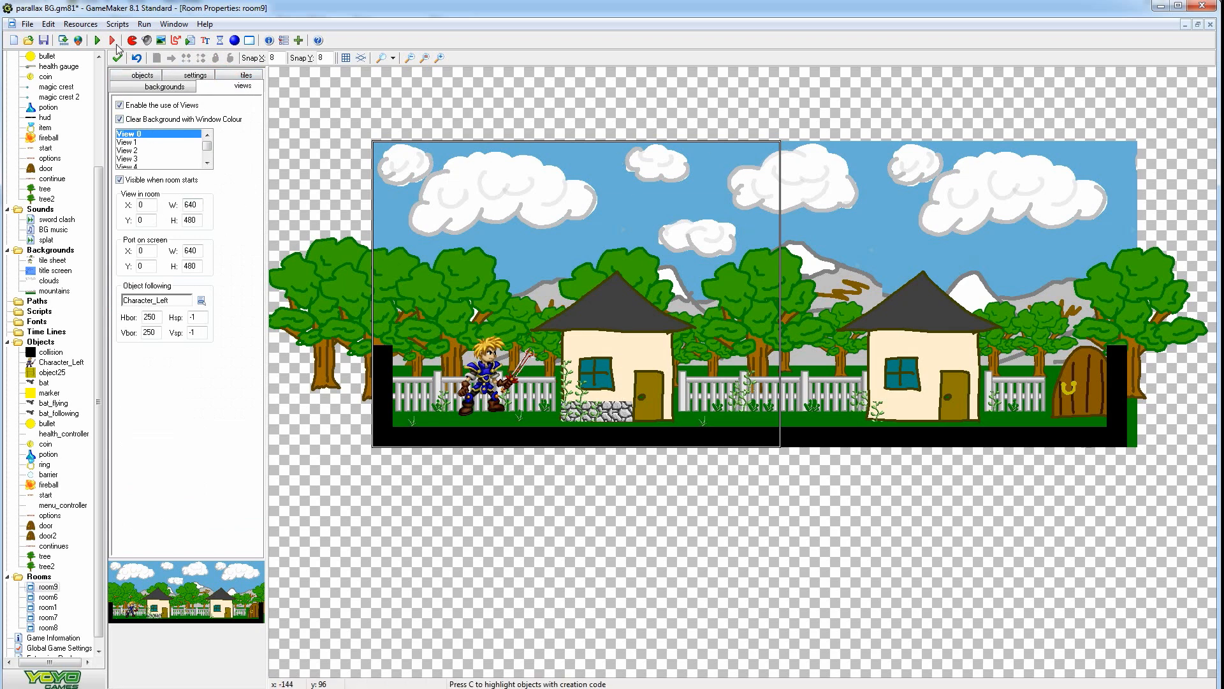
pyautogui.click(156, 88)
pyautogui.click(157, 144)
pyautogui.click(159, 136)
pyautogui.click(160, 142)
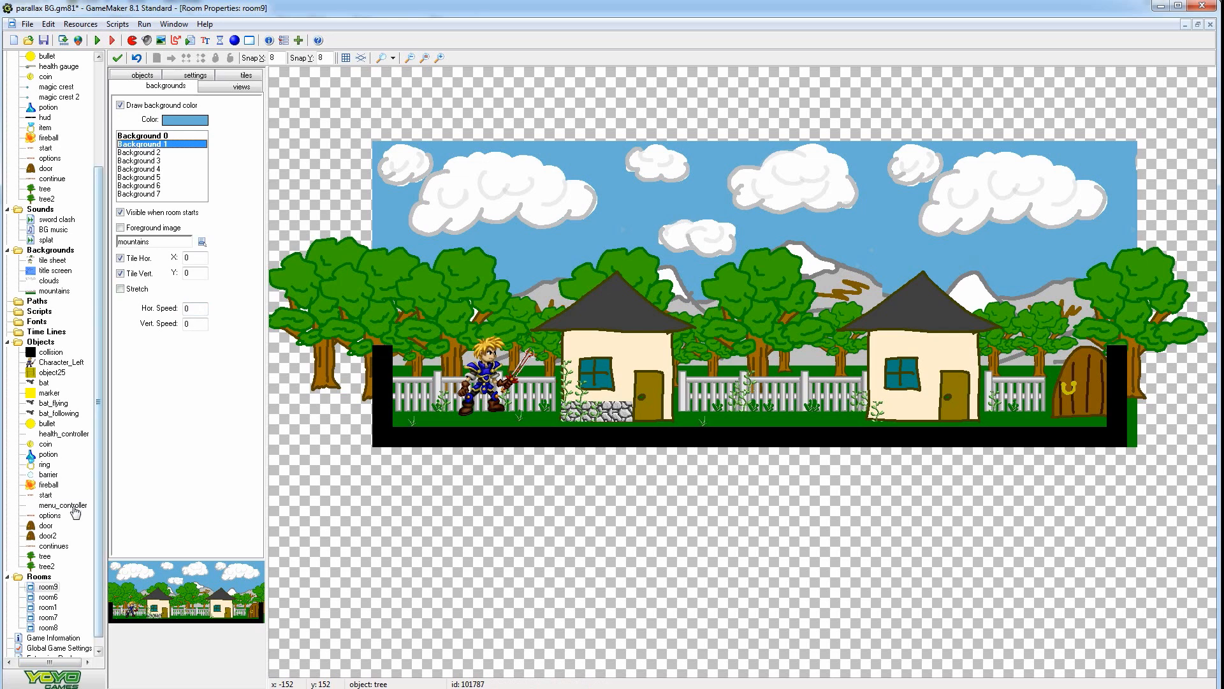
# Inspect the tree object's movement actions for the Left and Right press events, then close the object
pyautogui.doubleClick(45, 558)
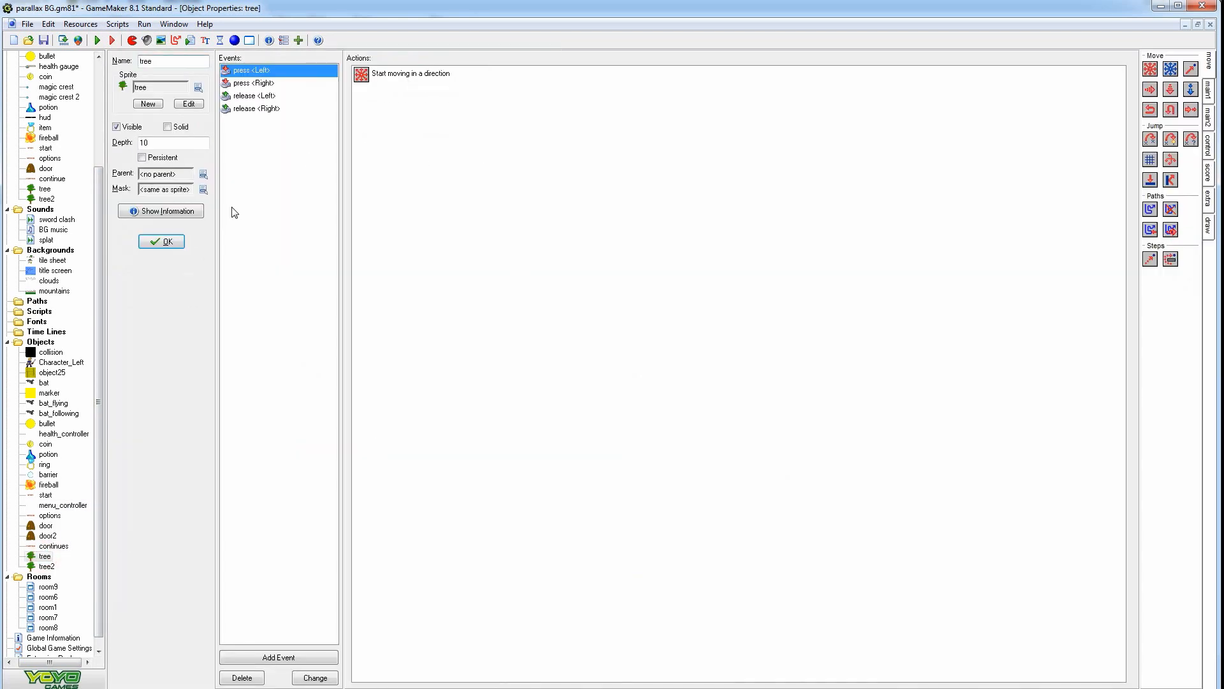
pyautogui.doubleClick(376, 74)
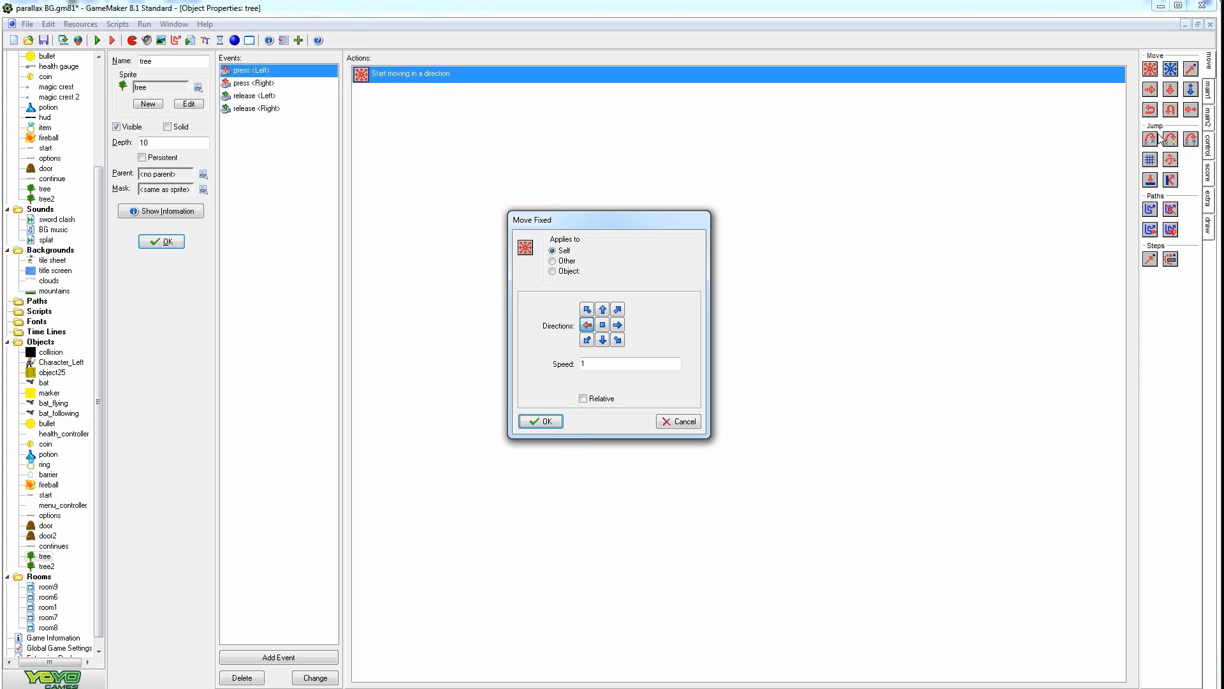
pyautogui.click(676, 420)
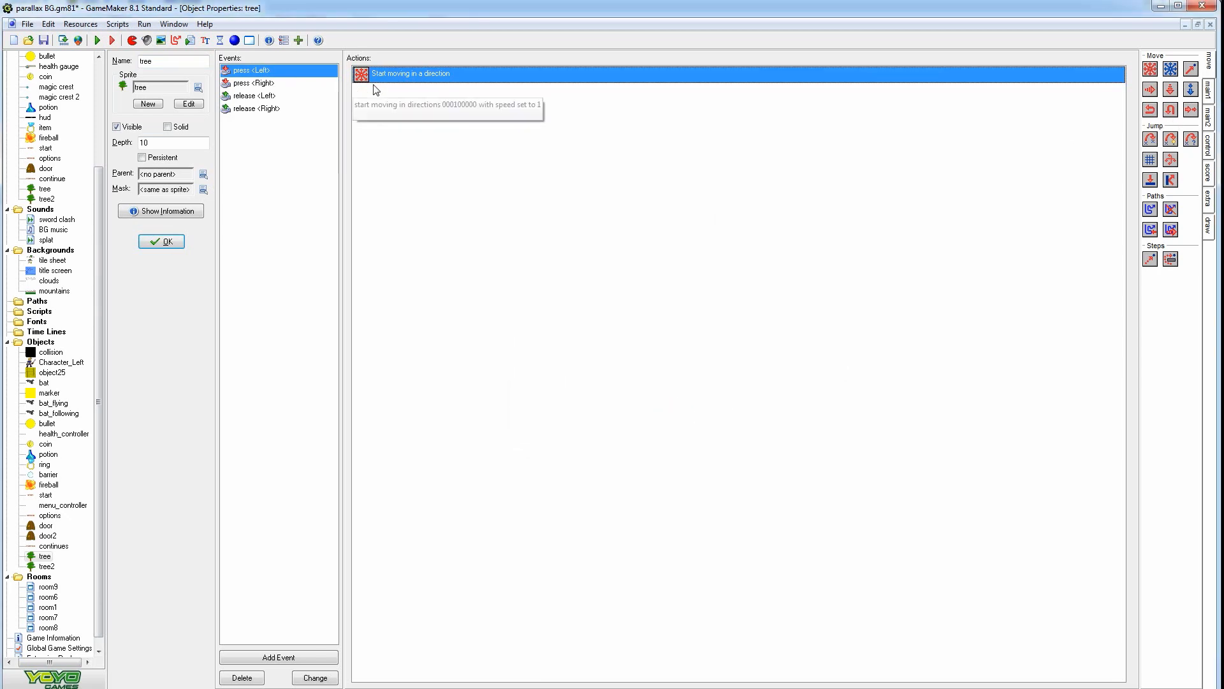
pyautogui.click(268, 83)
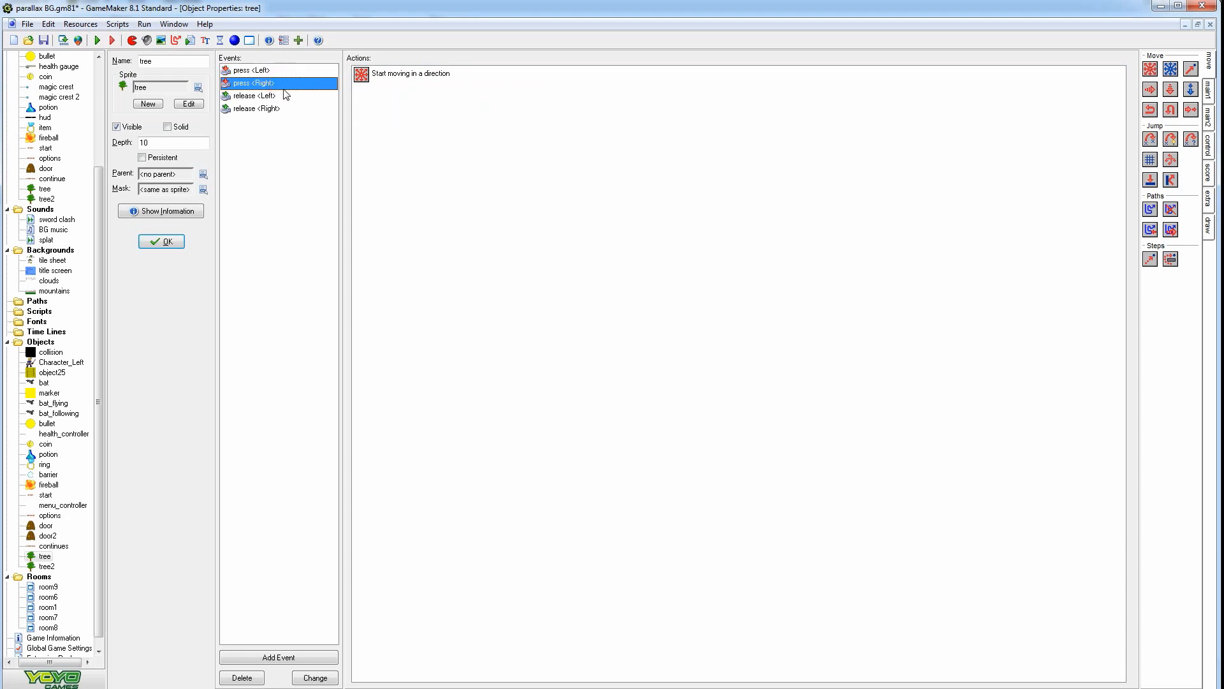
pyautogui.click(172, 244)
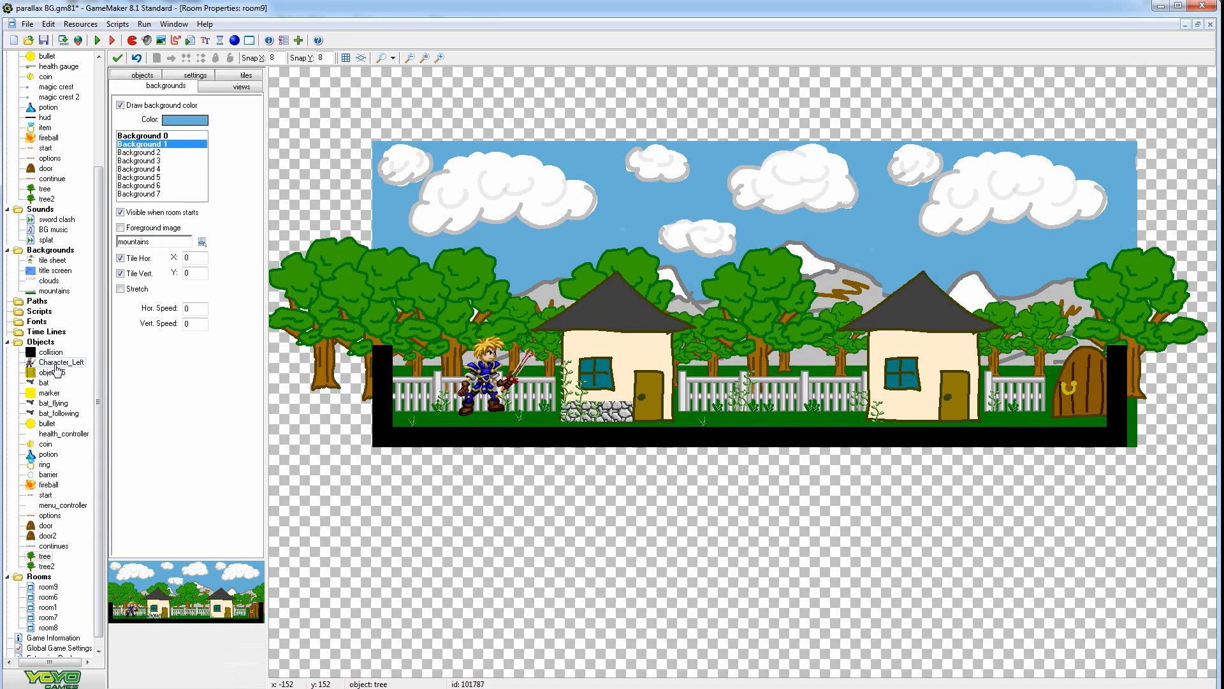
# Inspect the collision-free check and relative jump actions in Character_Left's Left keyboard event
pyautogui.doubleClick(56, 363)
pyautogui.click(242, 123)
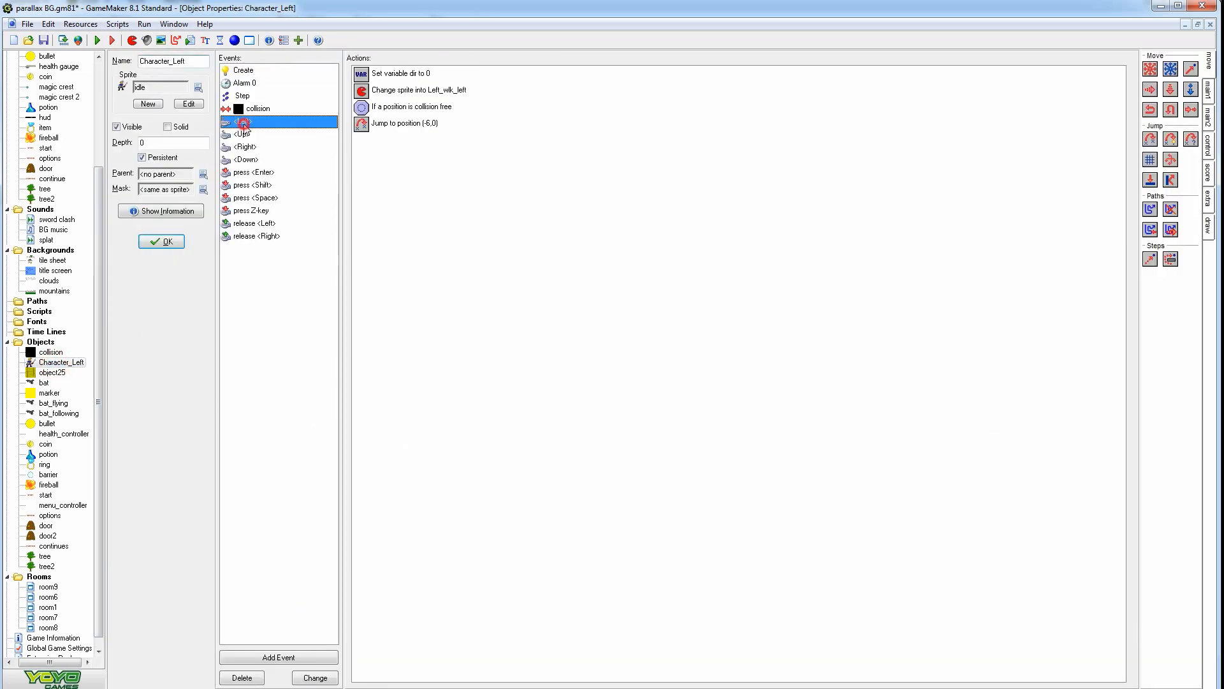
pyautogui.click(408, 107)
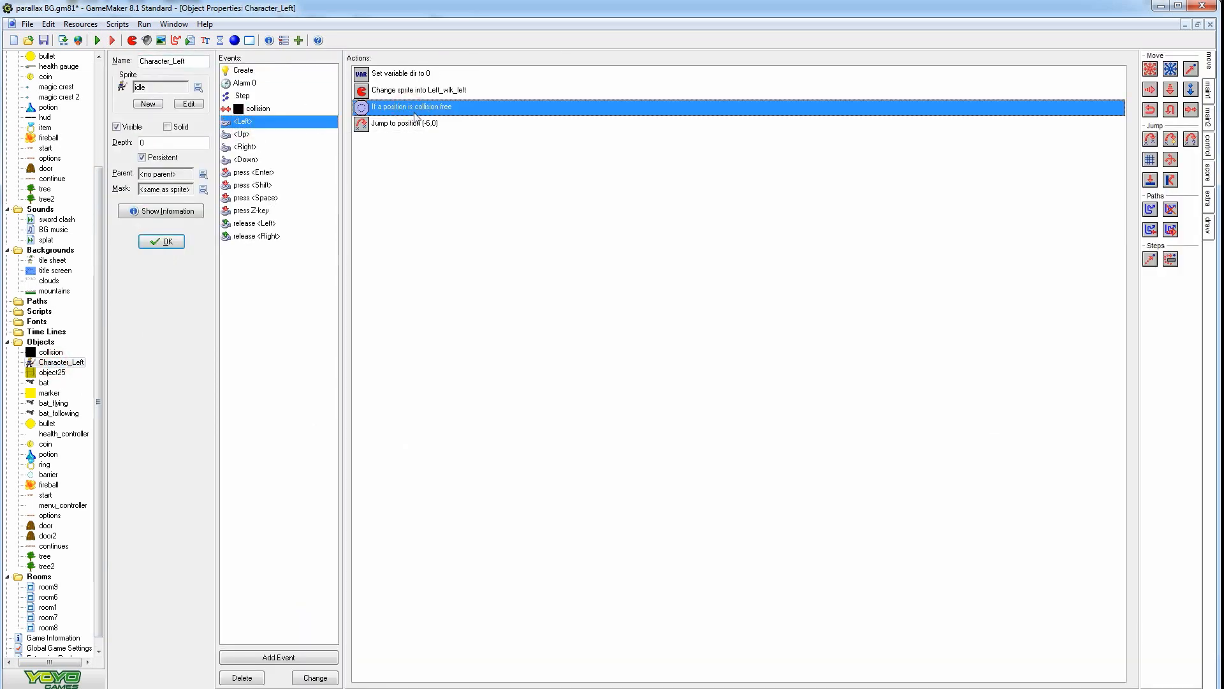
pyautogui.click(410, 124)
pyautogui.click(418, 146)
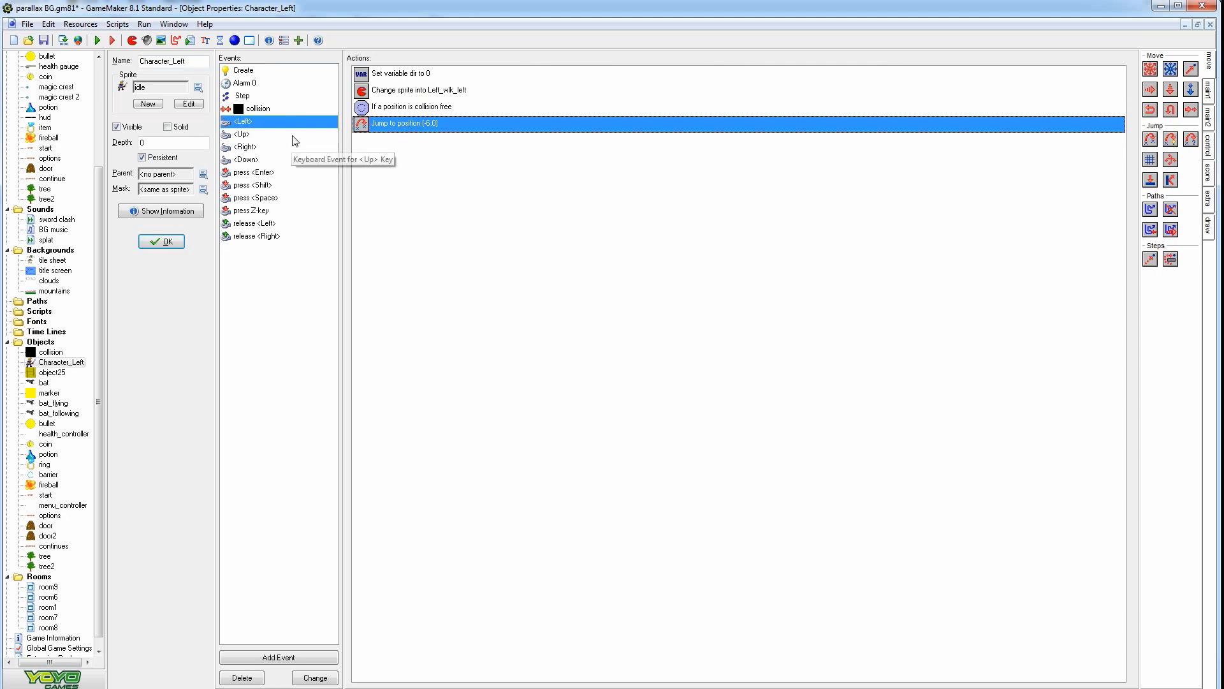
pyautogui.click(411, 108)
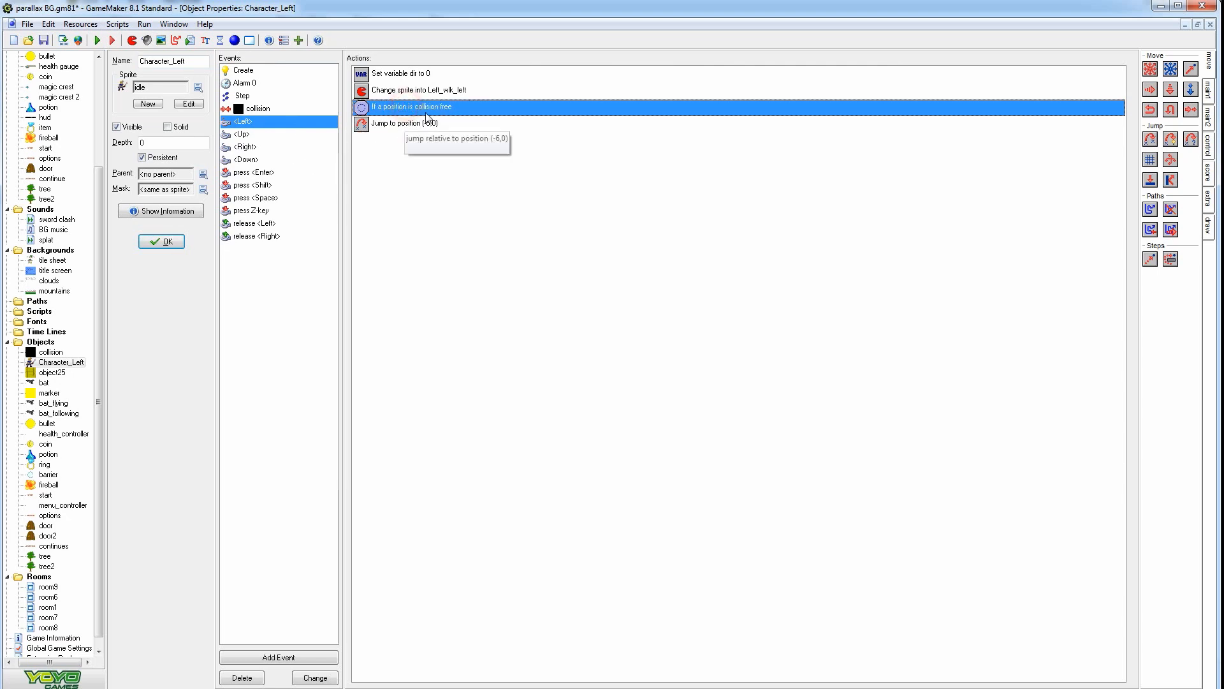
# Change the tree object's press <Left> event to a keyboard <Left> event and review its movement action
pyautogui.click(173, 239)
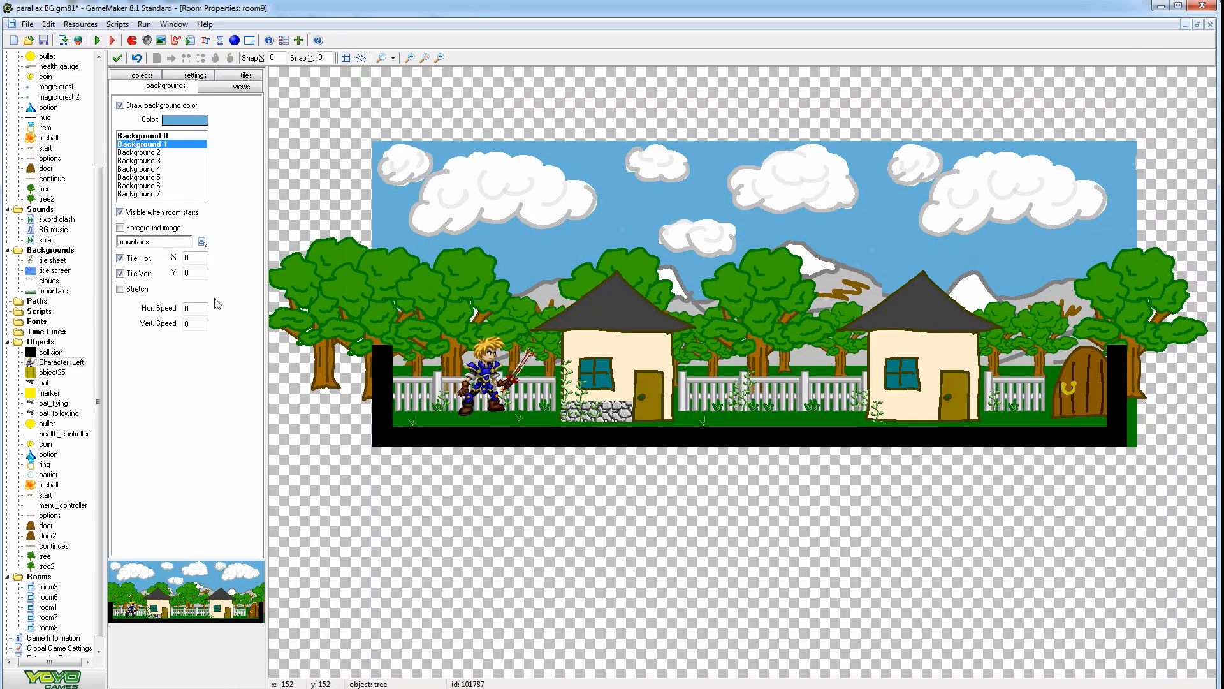
pyautogui.doubleClick(46, 555)
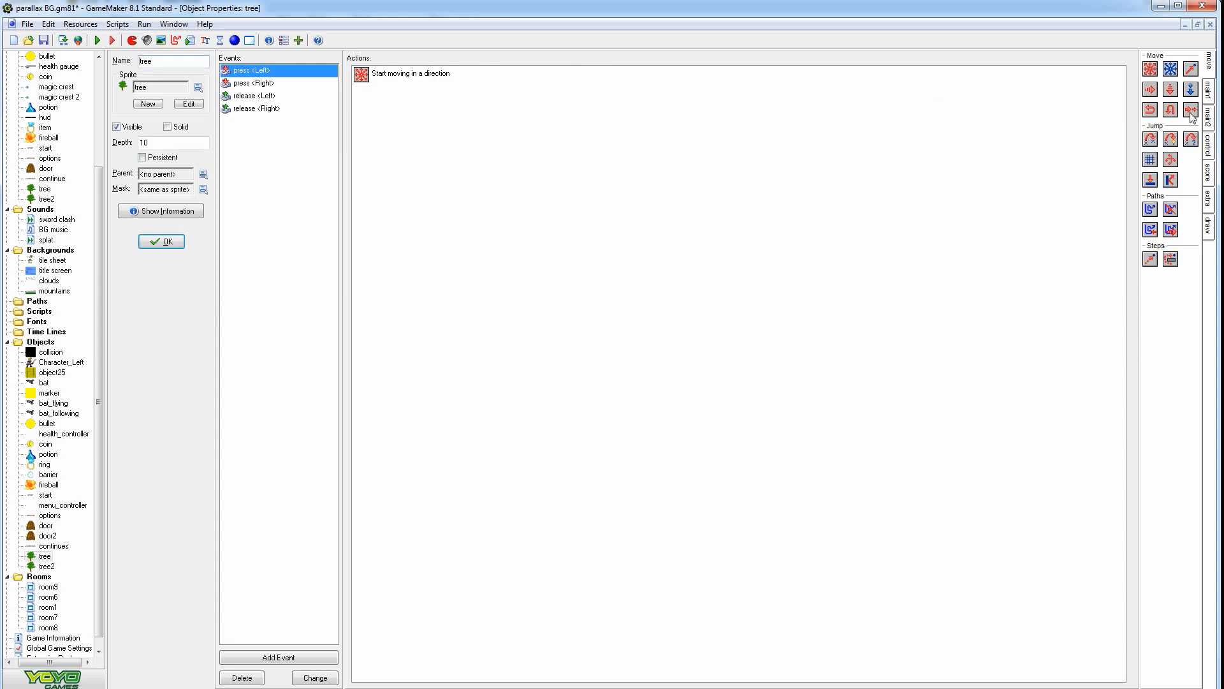
pyautogui.click(1209, 92)
pyautogui.click(1209, 119)
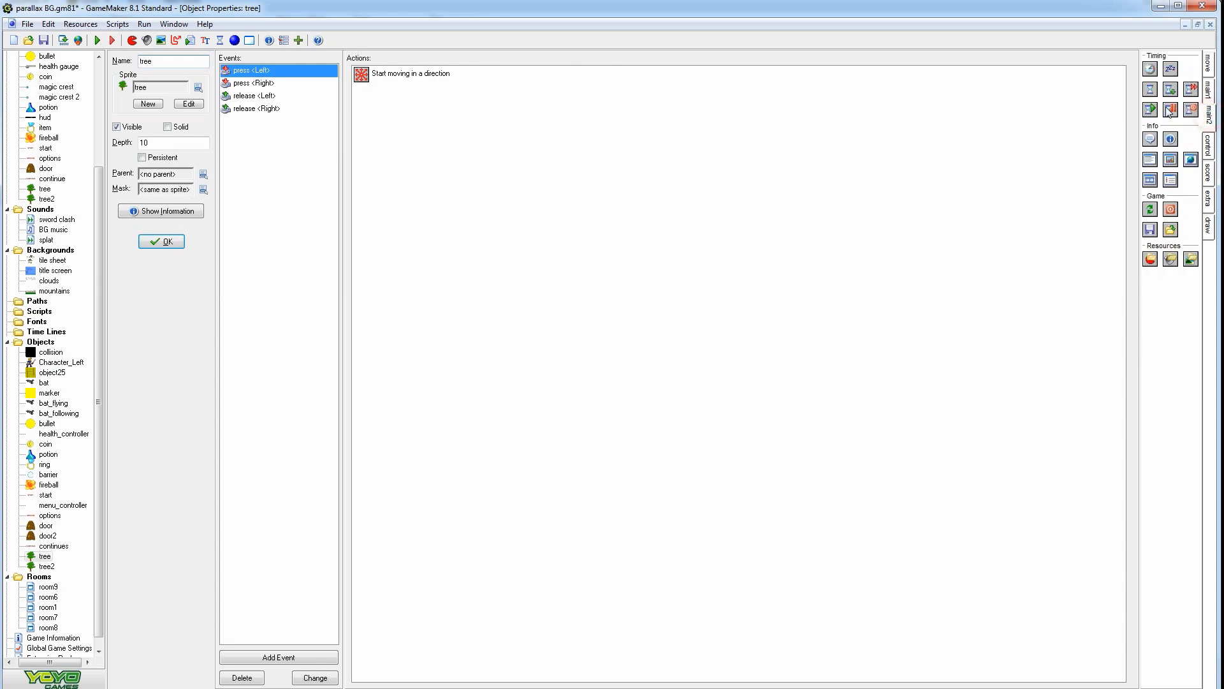
pyautogui.click(1209, 146)
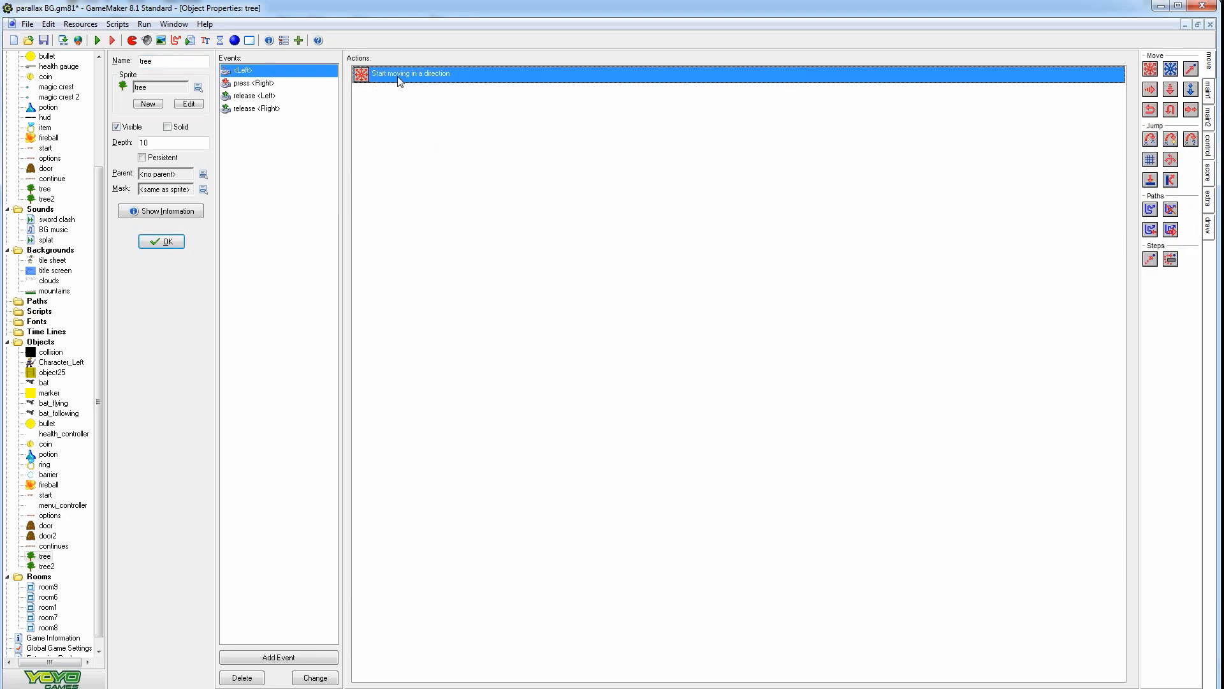
pyautogui.doubleClick(400, 80)
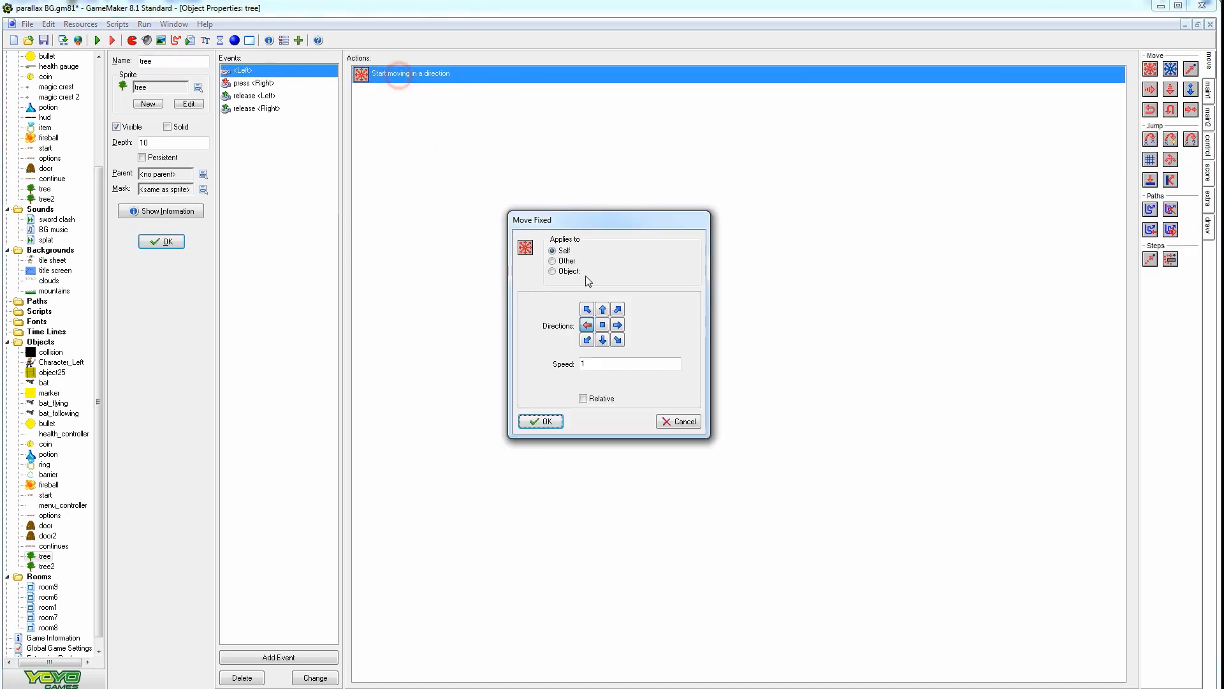
pyautogui.click(543, 421)
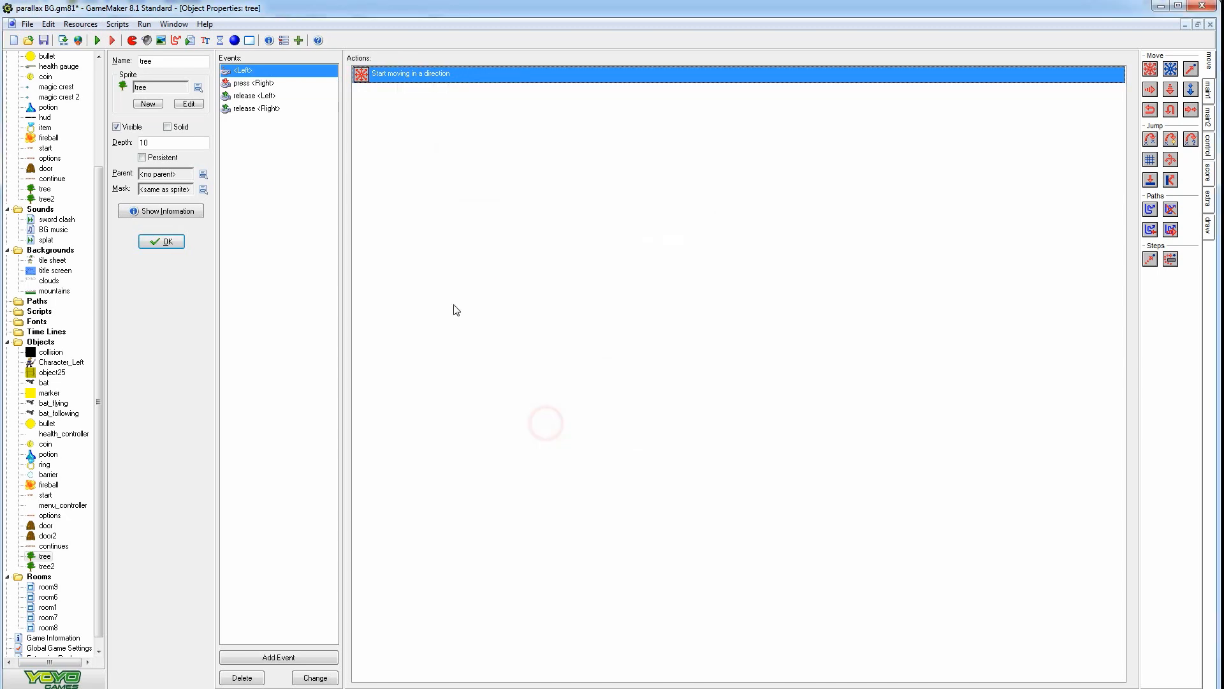
# Add a regular Step event to the tree object
pyautogui.click(273, 657)
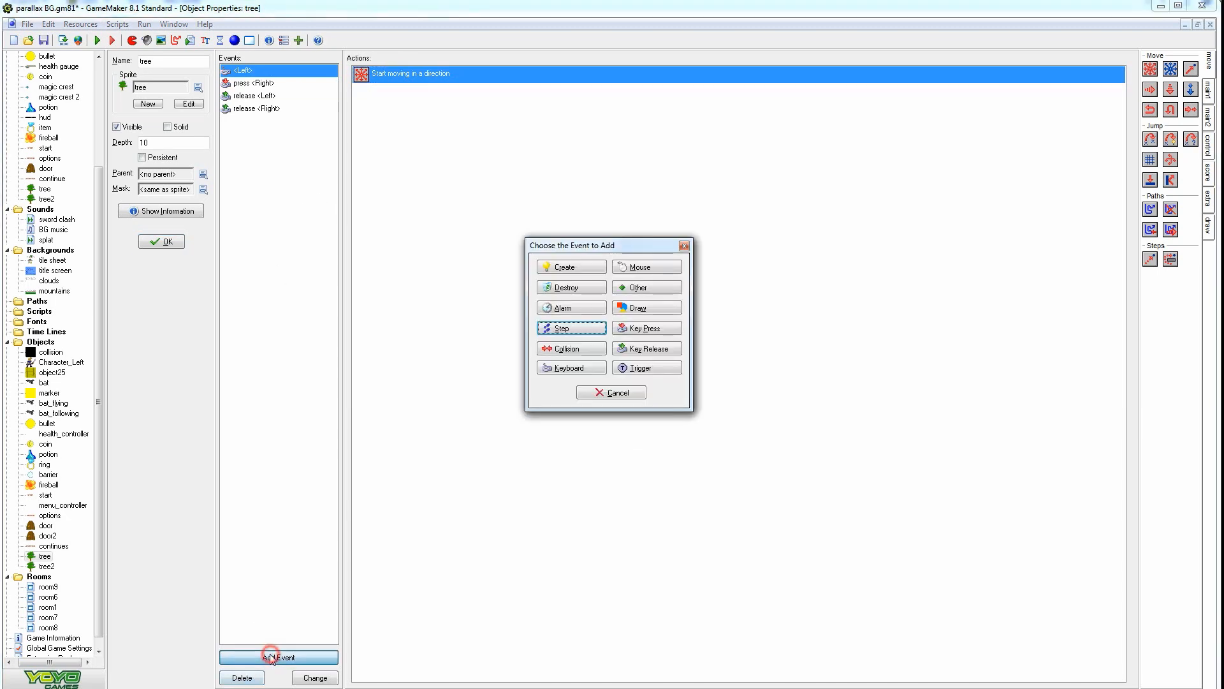
pyautogui.click(585, 329)
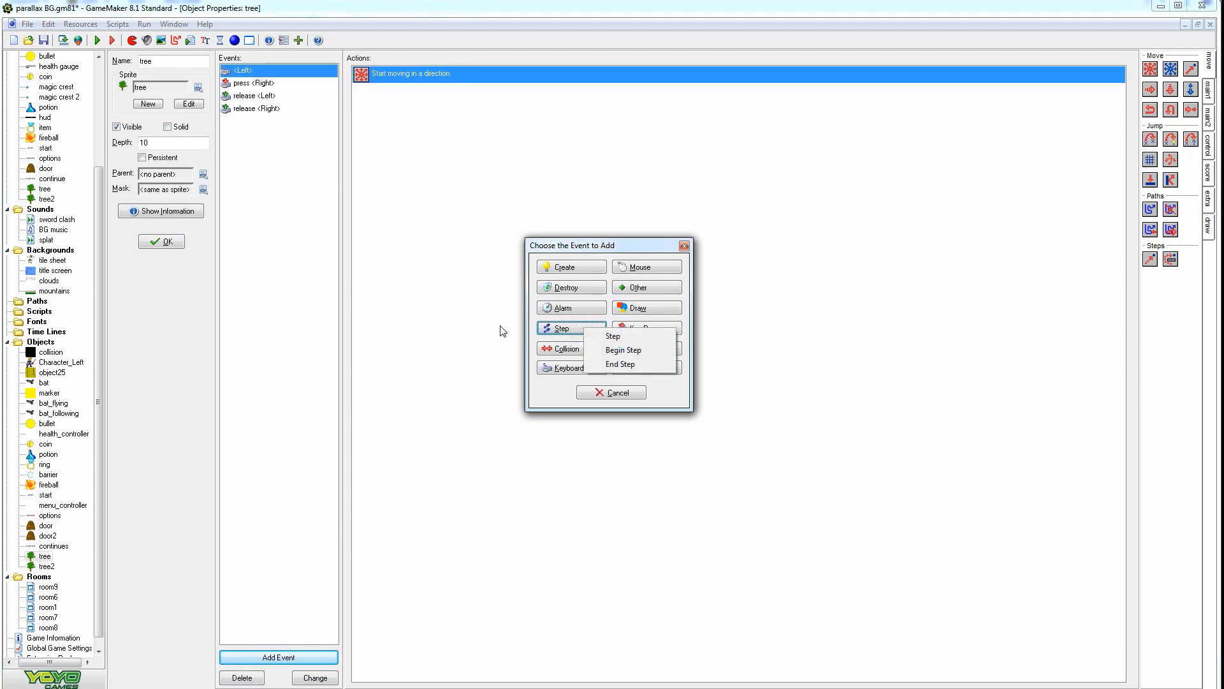
pyautogui.click(613, 336)
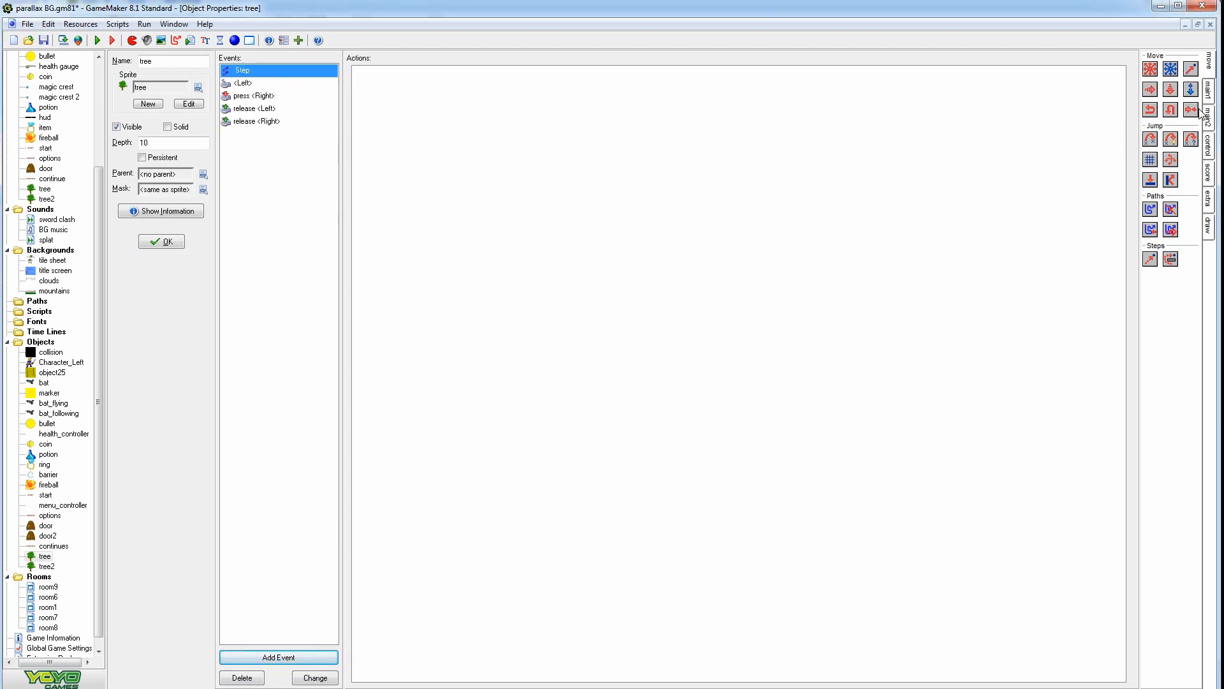
# Add a Check Collision condition to the tree's Step event, applied to Character_Left for solid objects at a relative horizontal offset
pyautogui.click(1210, 146)
pyautogui.moveTo(1170, 68); pyautogui.dragTo(547, 319)
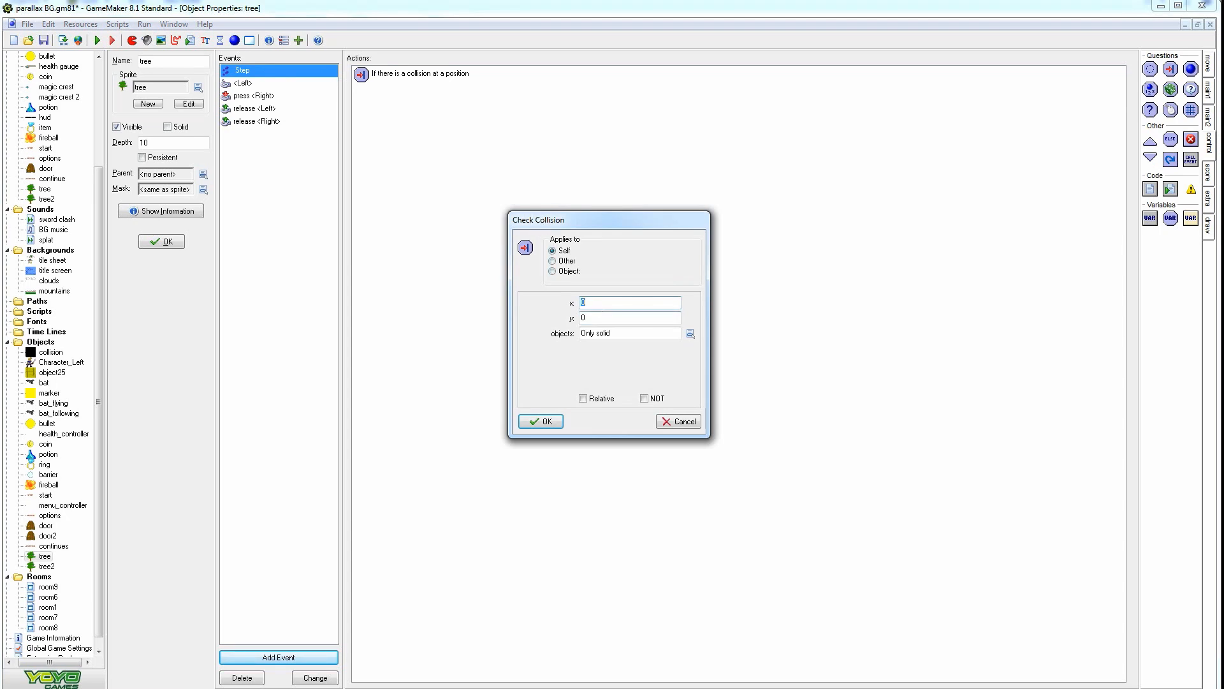
pyautogui.click(577, 272)
pyautogui.click(691, 272)
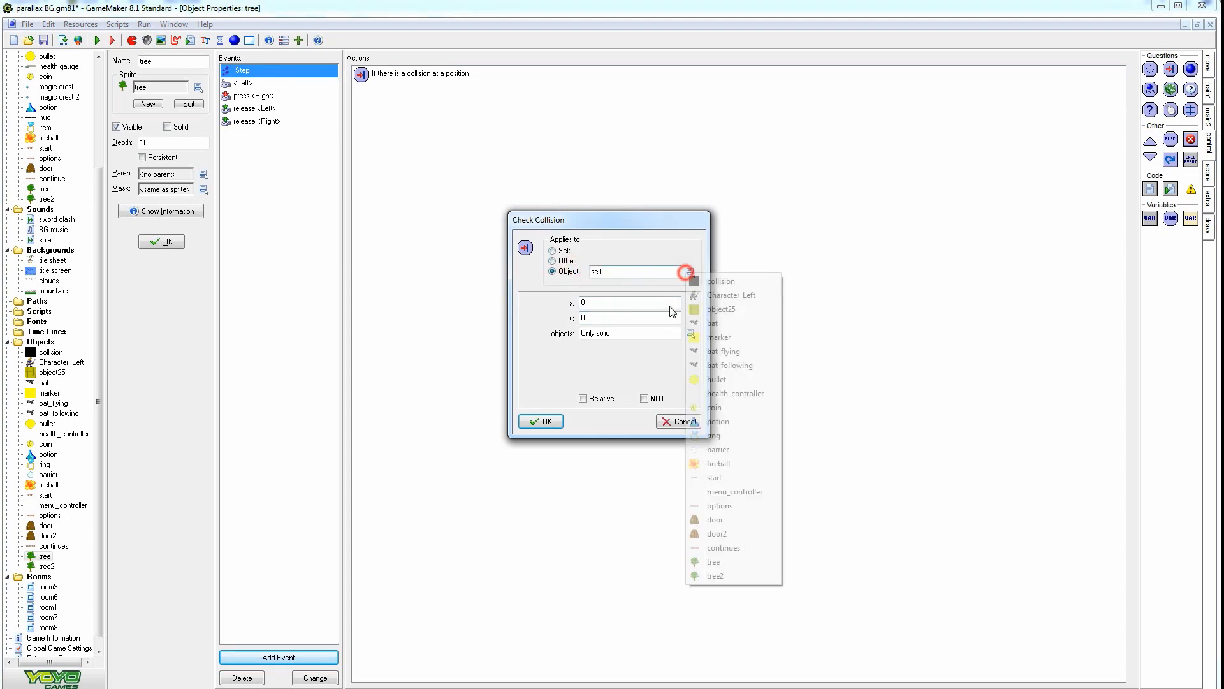
pyautogui.click(723, 294)
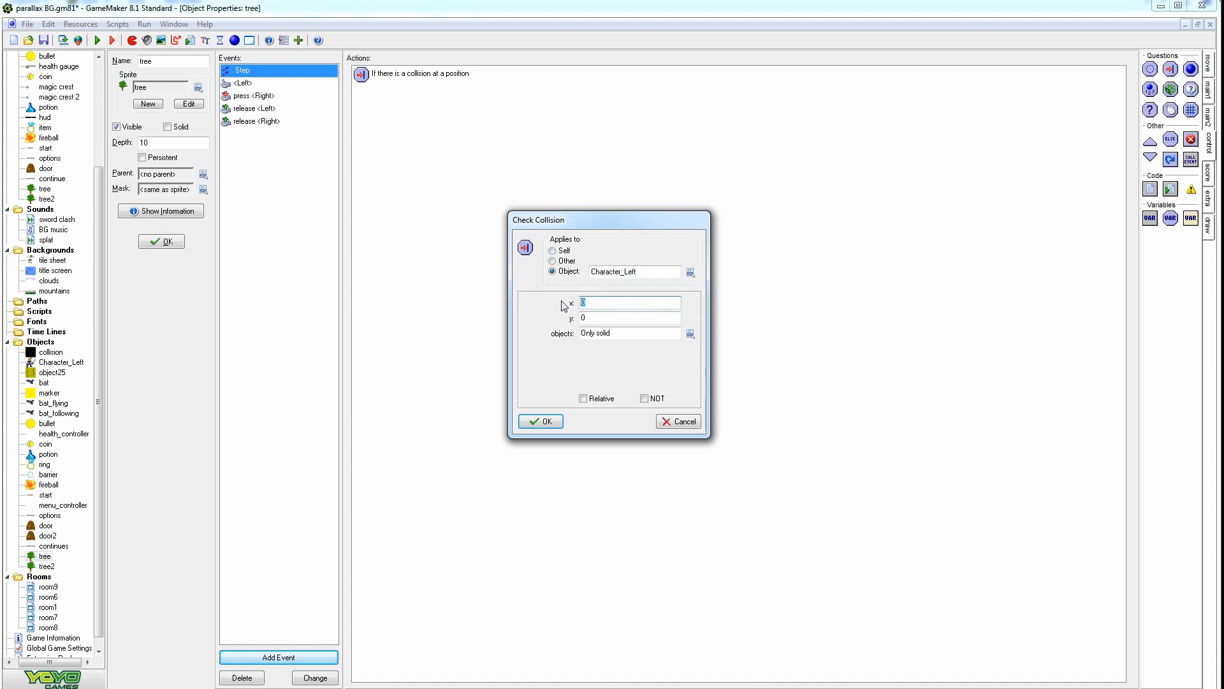
pyautogui.click(583, 398)
pyautogui.moveTo(599, 303); pyautogui.dragTo(507, 306)
pyautogui.click(557, 423)
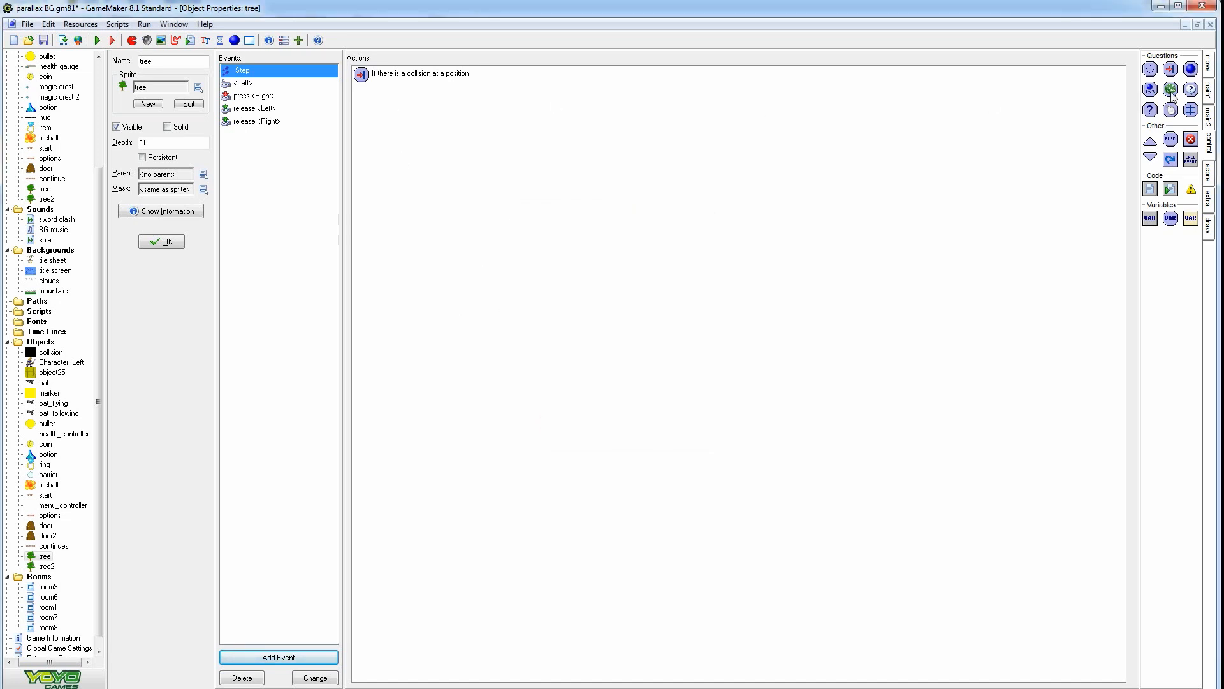
# Add a Move Fixed action with the centre stop direction and speed 0 after the collision check, and compare the Step and <Left> events
pyautogui.click(1209, 63)
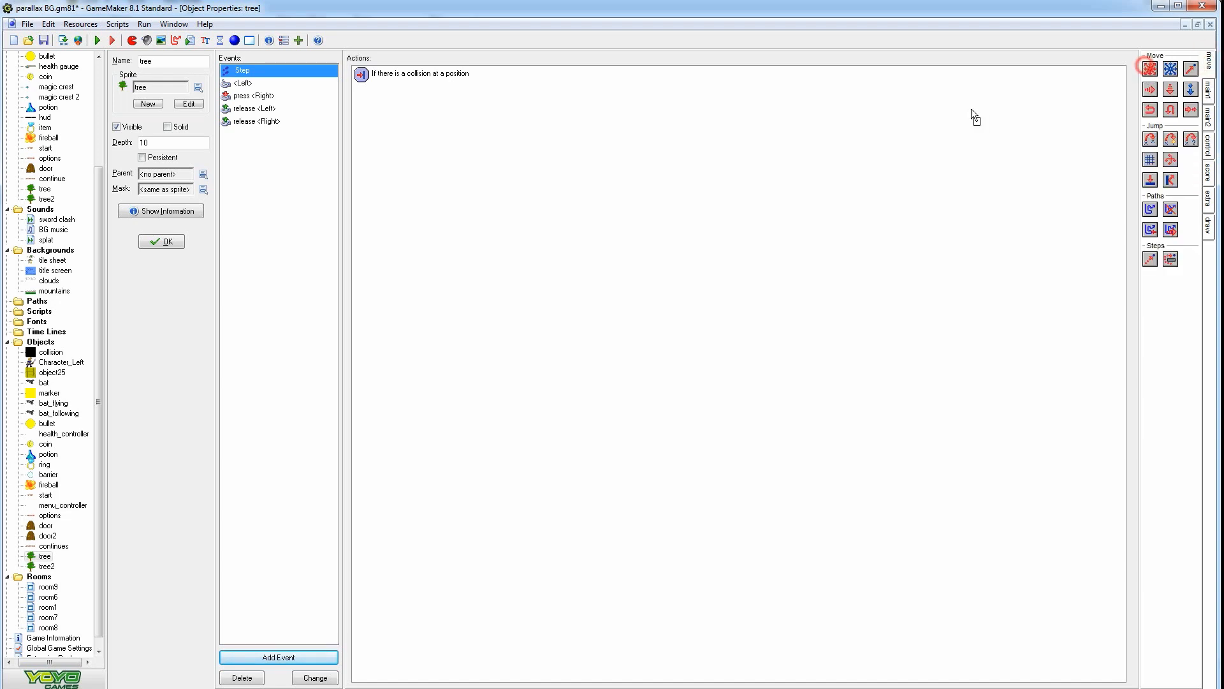
pyautogui.moveTo(975, 118); pyautogui.dragTo(976, 118)
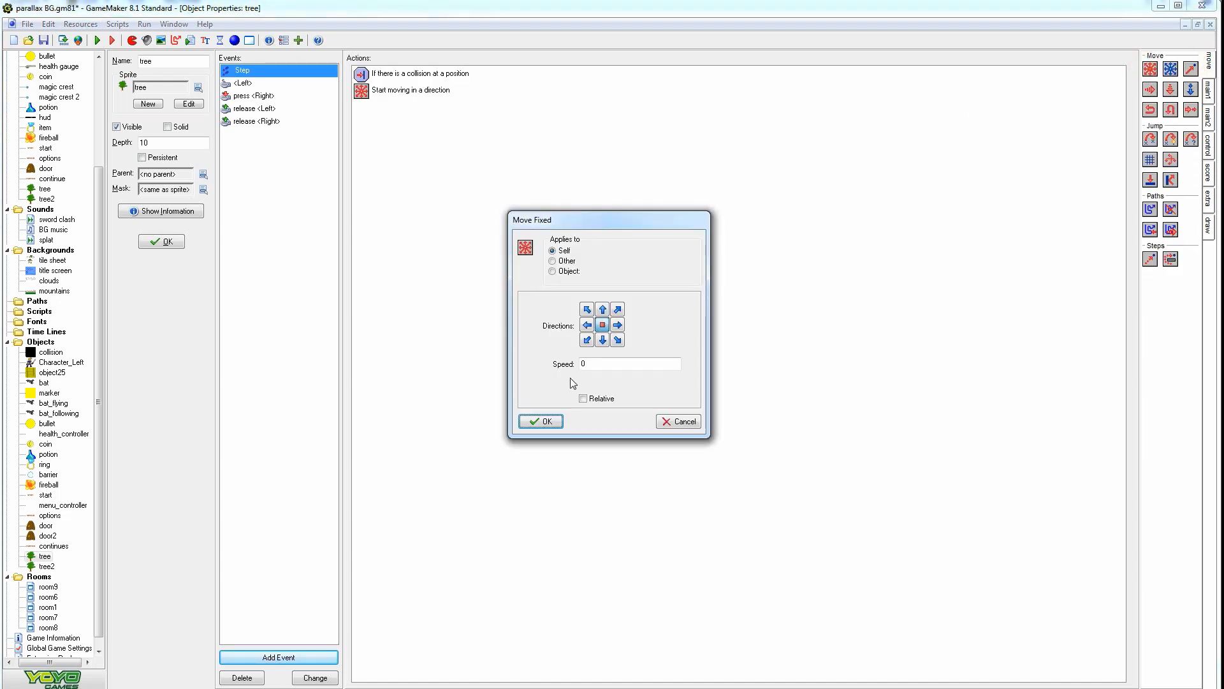
pyautogui.click(561, 424)
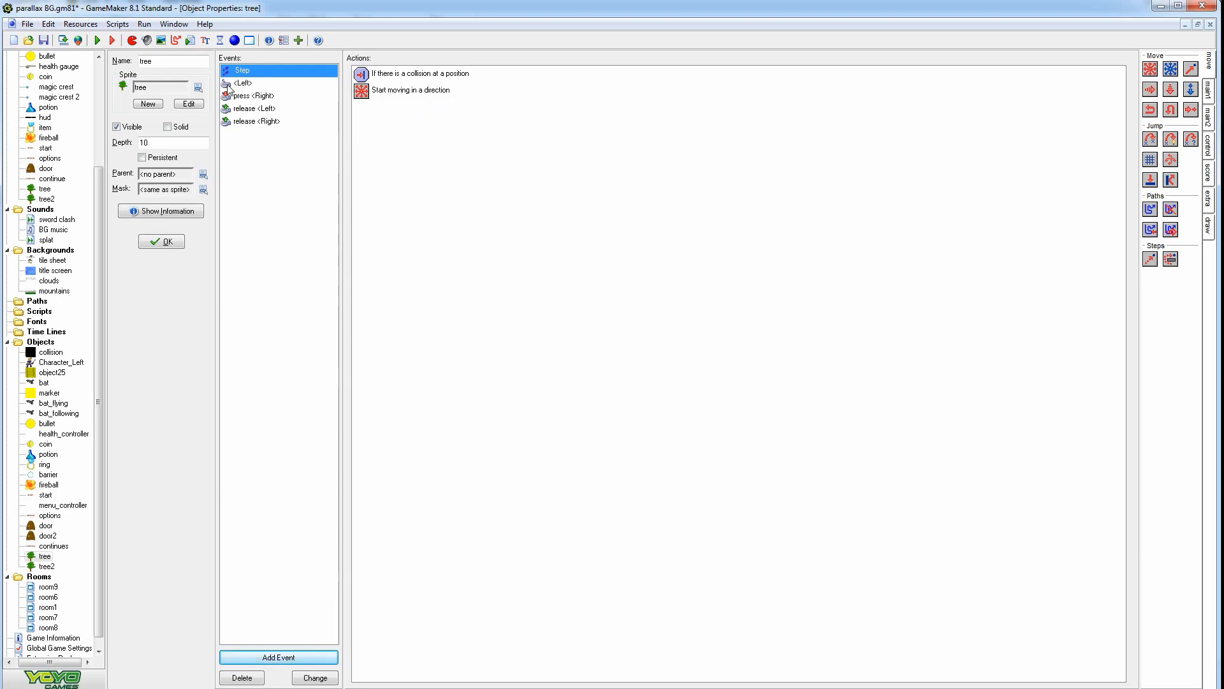
pyautogui.click(248, 83)
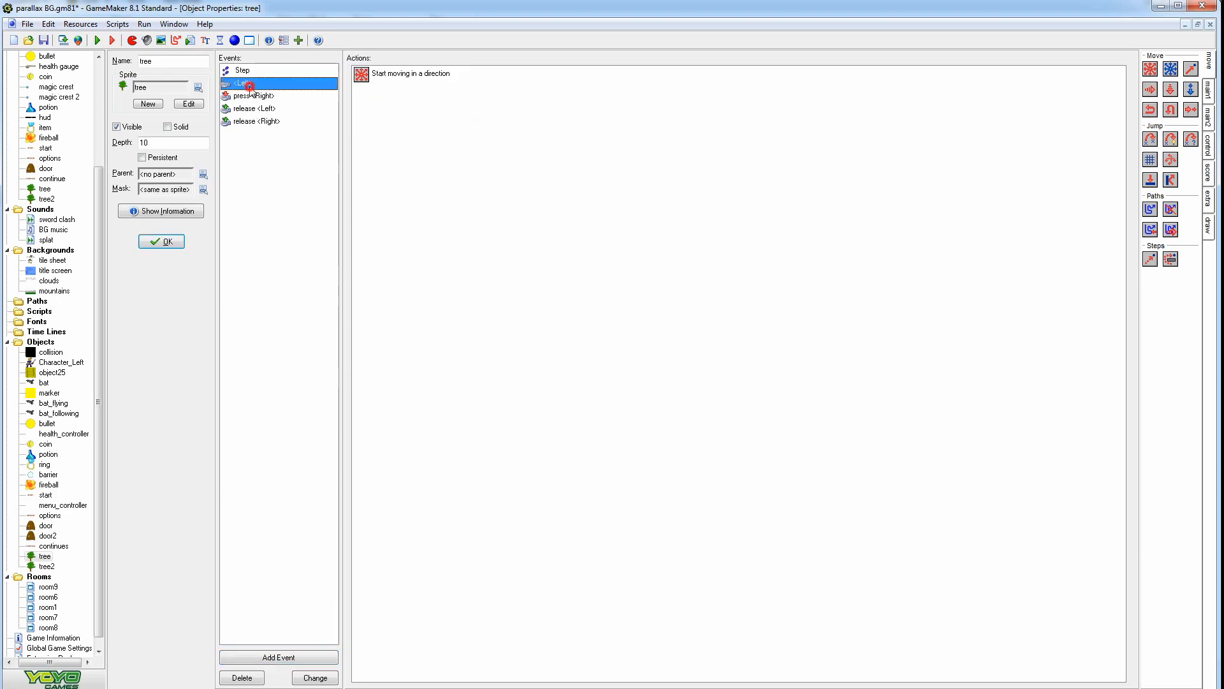
pyautogui.click(252, 71)
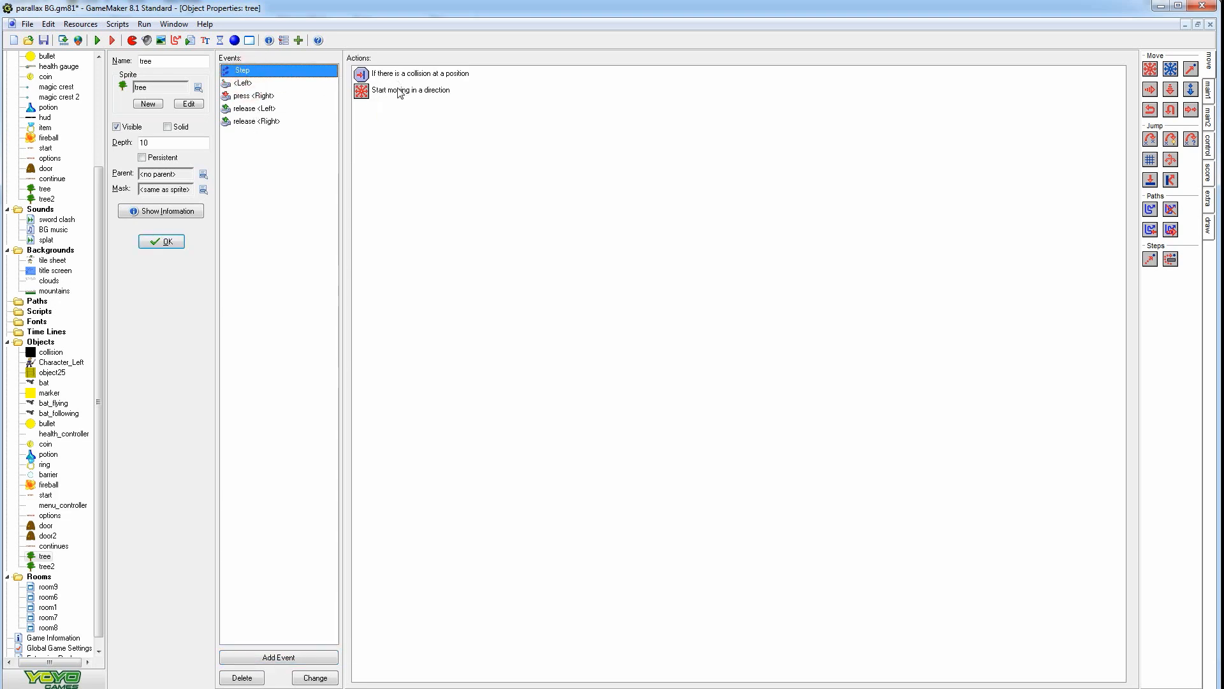
pyautogui.click(396, 93)
pyautogui.click(246, 84)
pyautogui.click(245, 70)
# Add a second Check Collision condition to the tree's Step event, applied to Character_Left with x set to 6 for solid objects
pyautogui.click(1208, 144)
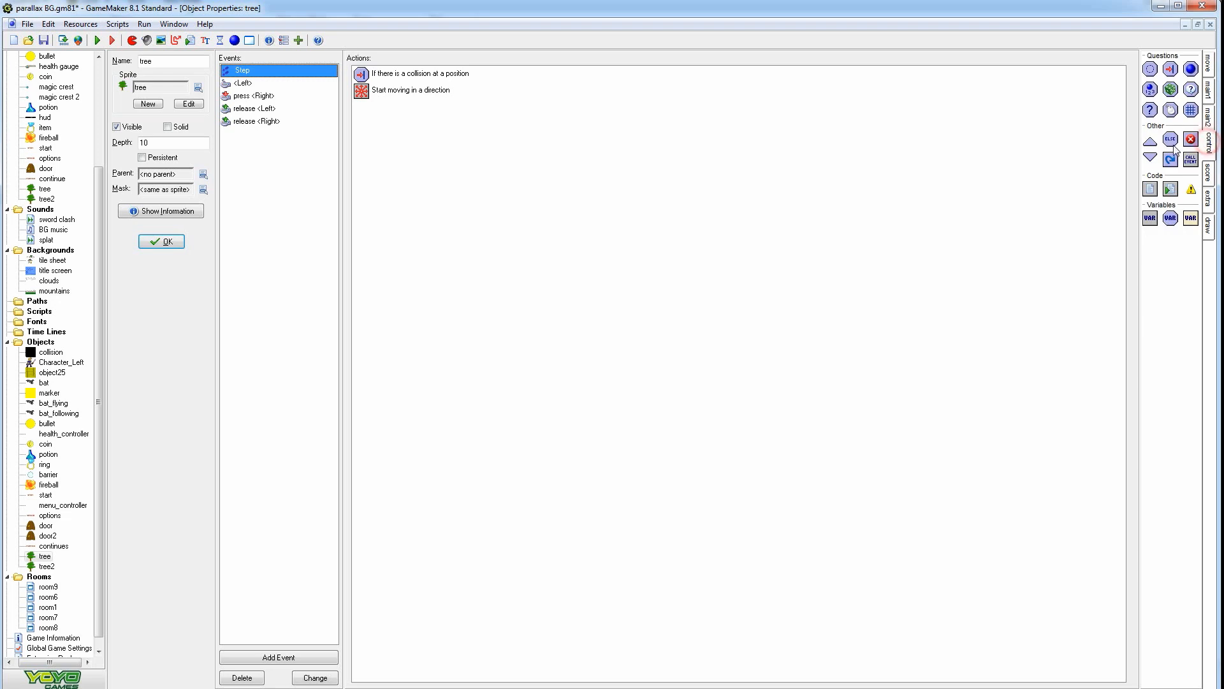
pyautogui.moveTo(1169, 72); pyautogui.dragTo(653, 200)
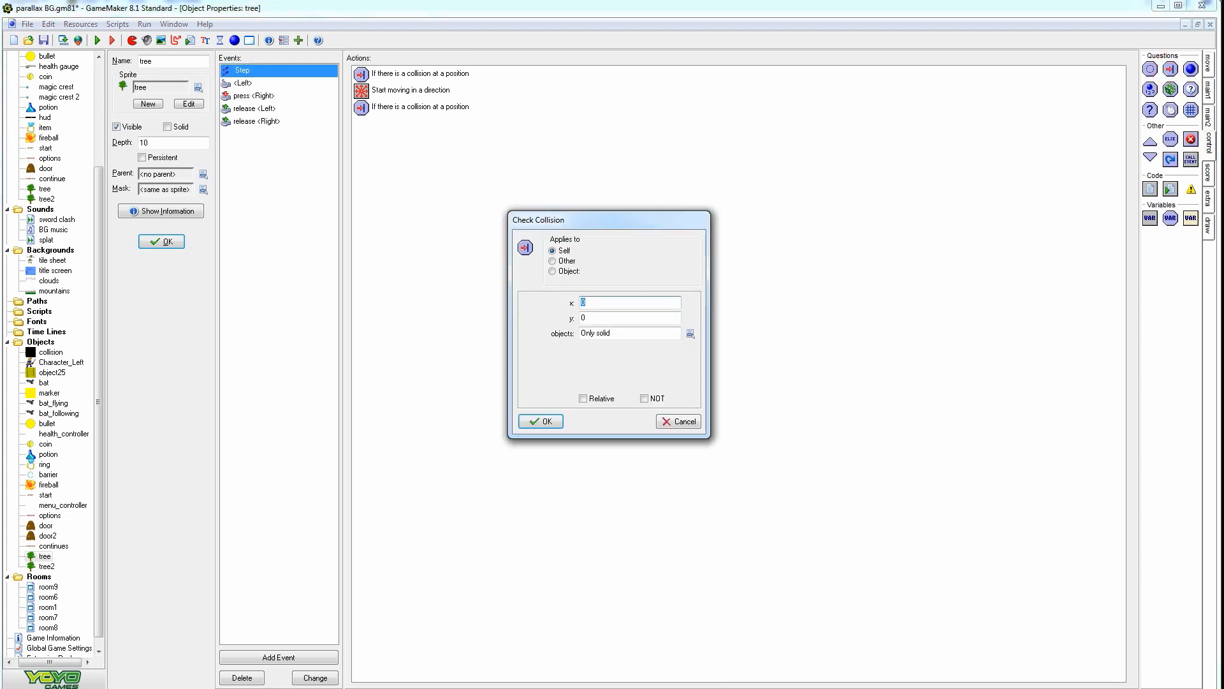
pyautogui.click(553, 271)
pyautogui.click(616, 271)
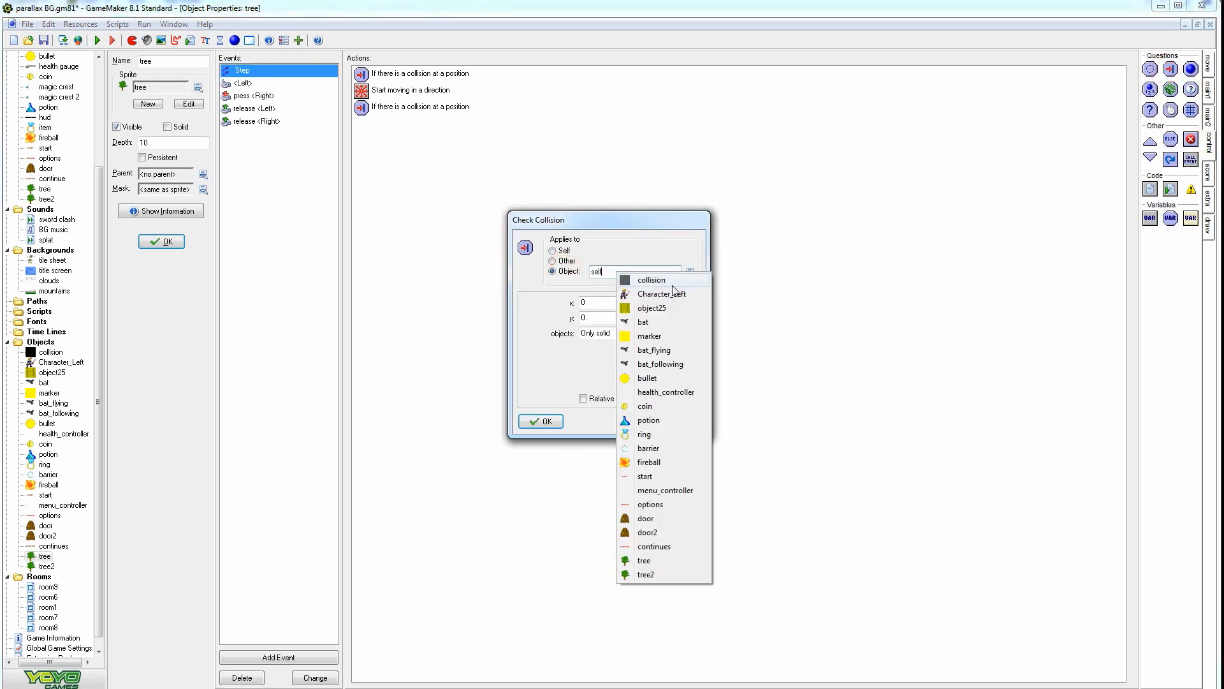
pyautogui.click(662, 294)
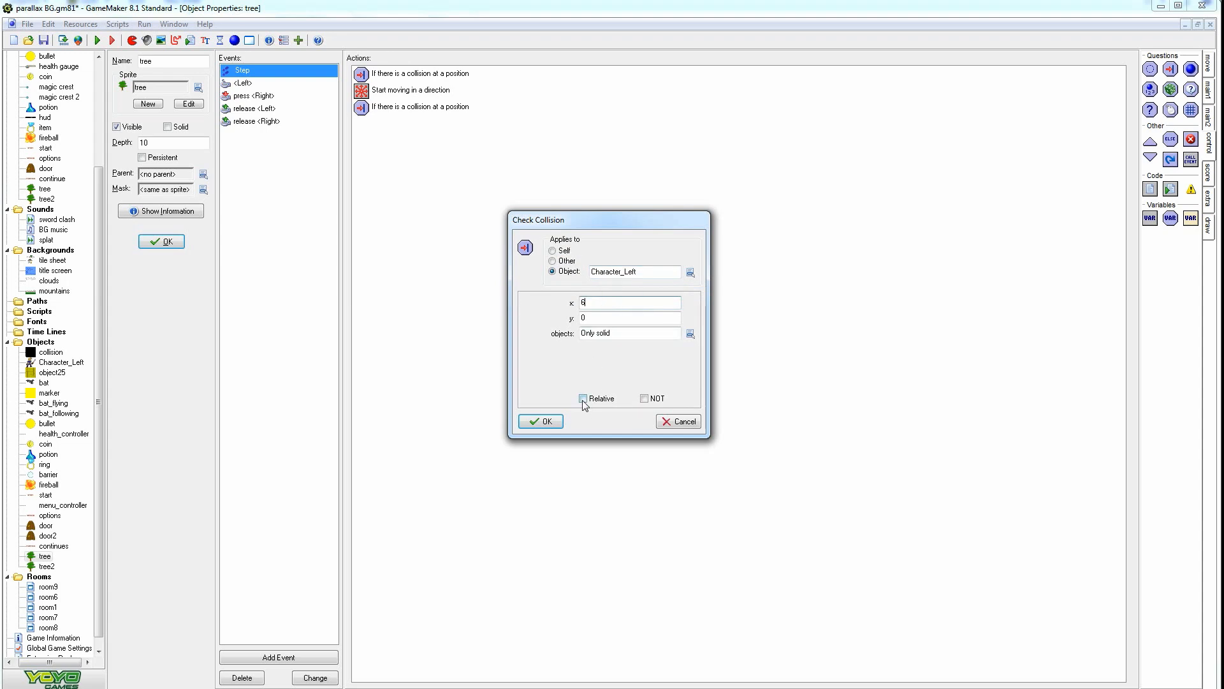
pyautogui.click(557, 425)
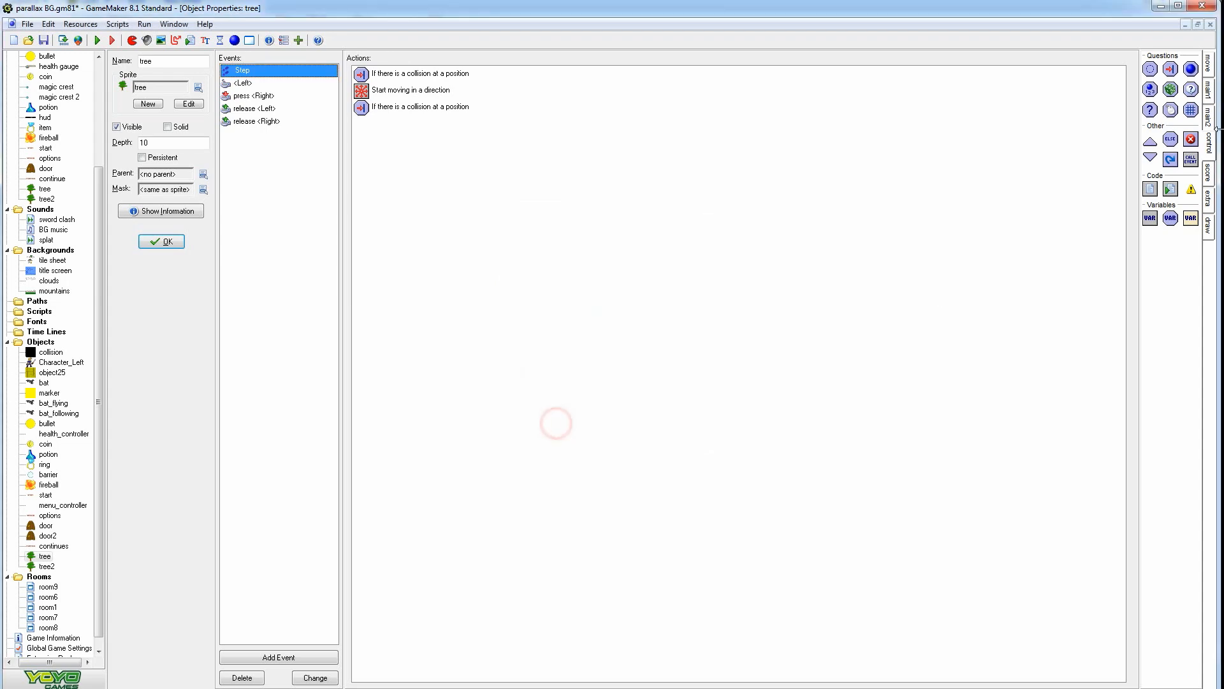
# Follow the second collision check with a Move Fixed action using the centre stop direction and speed 0
pyautogui.click(1210, 89)
pyautogui.click(1207, 63)
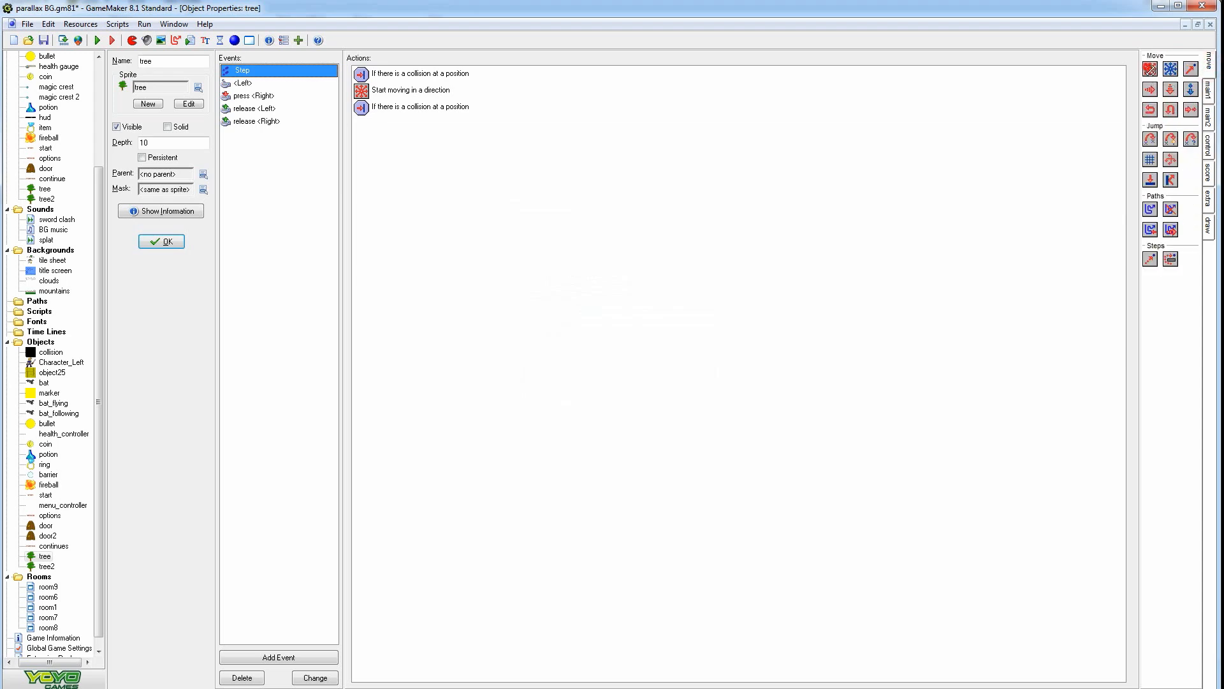
pyautogui.moveTo(1150, 69); pyautogui.dragTo(498, 216)
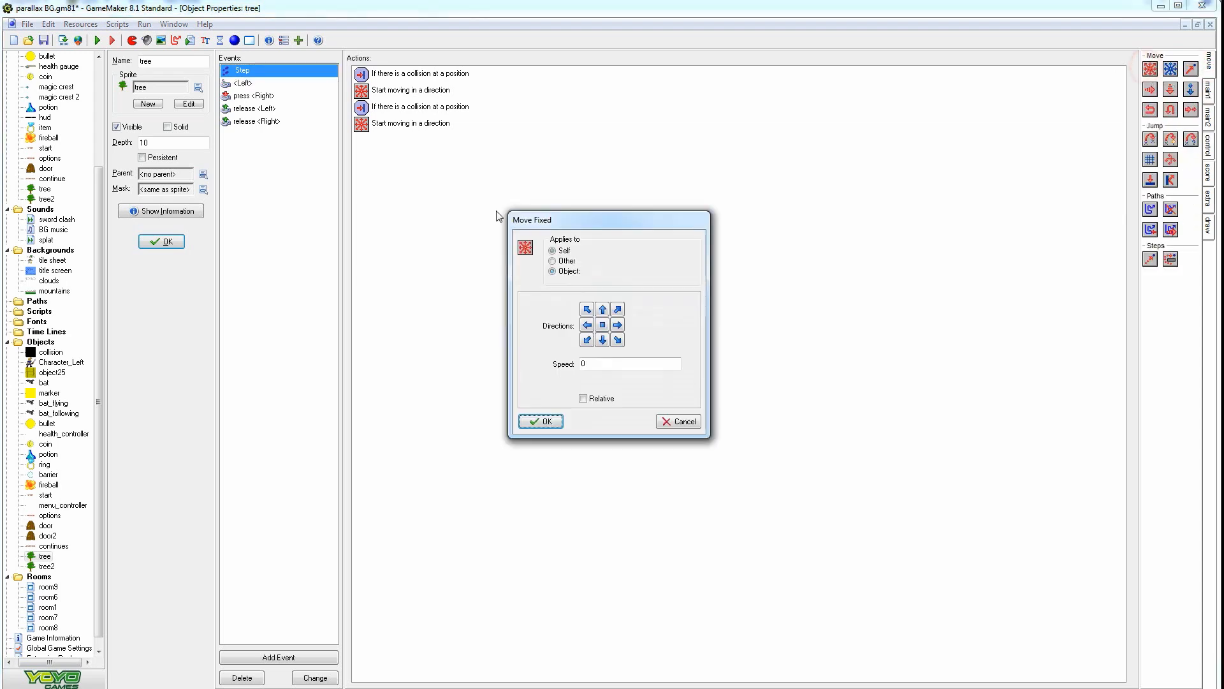
pyautogui.click(545, 422)
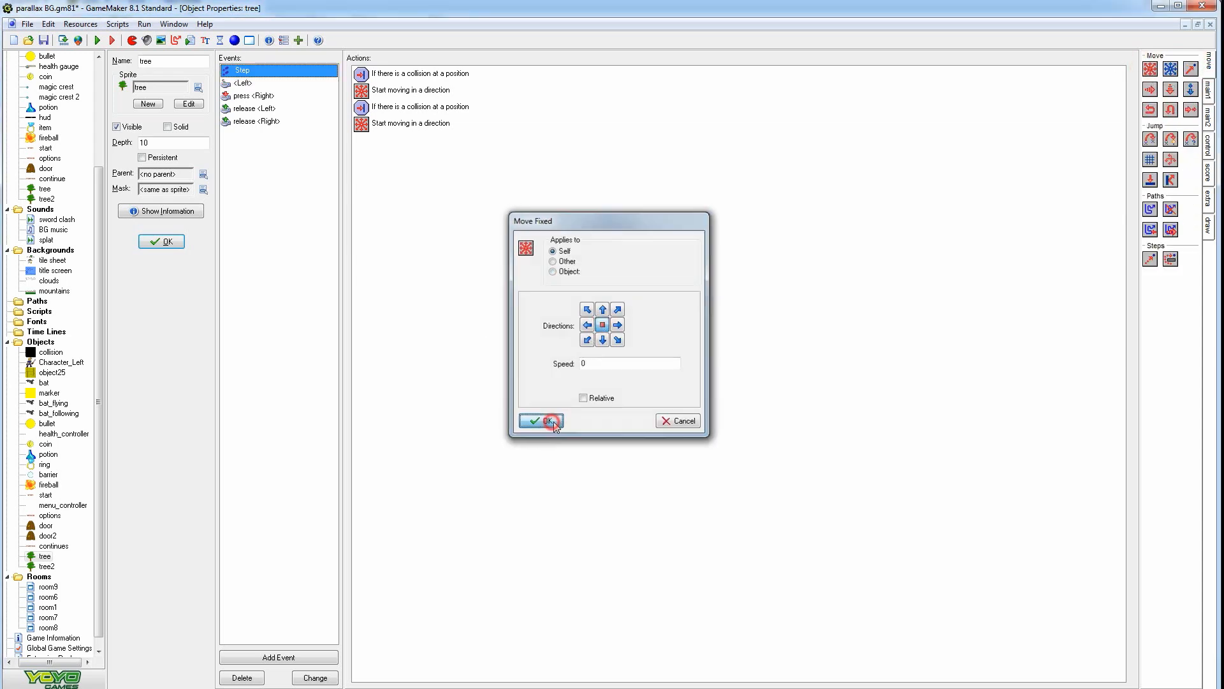
# Run the game, walk the character right and left against the room's edge to test the tree movement, and quit
pyautogui.click(99, 41)
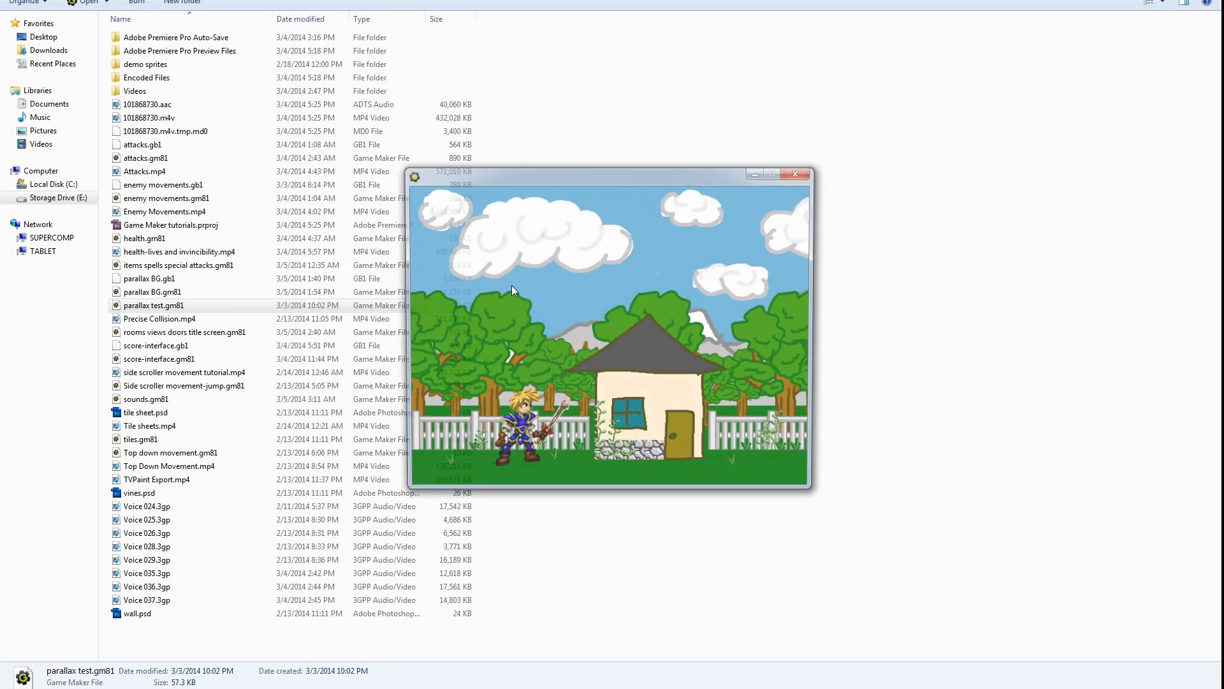
pyautogui.press('Right')
pyautogui.press('Left')
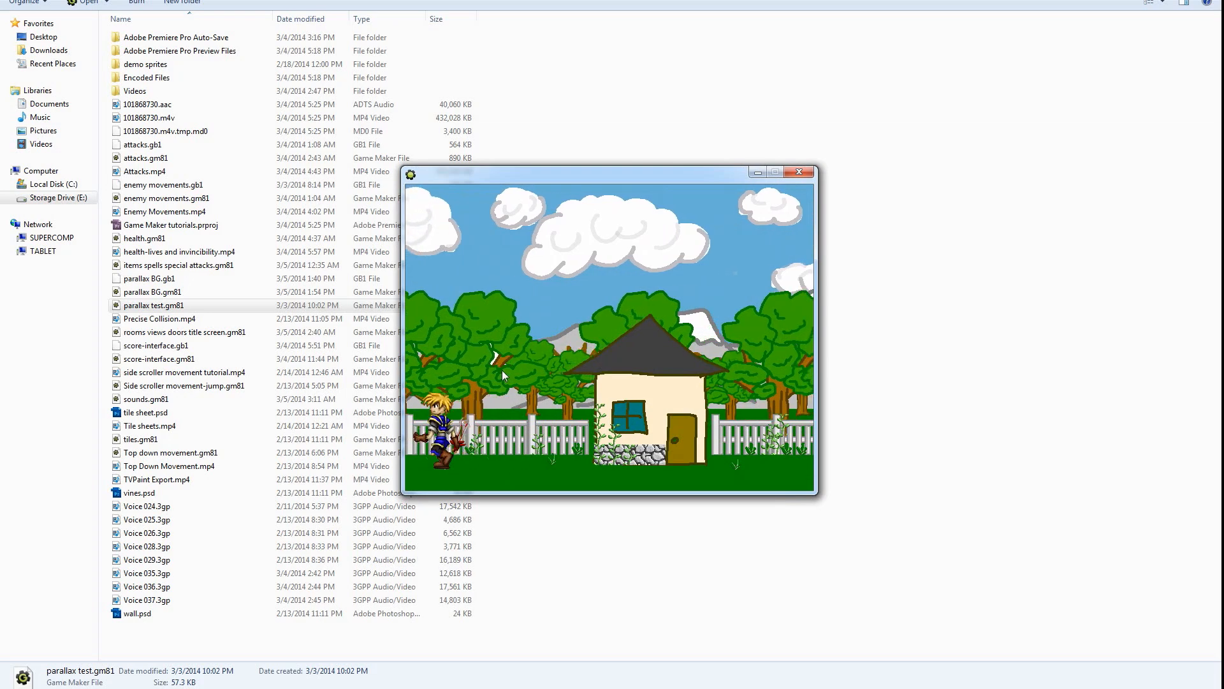
pyautogui.press('Right')
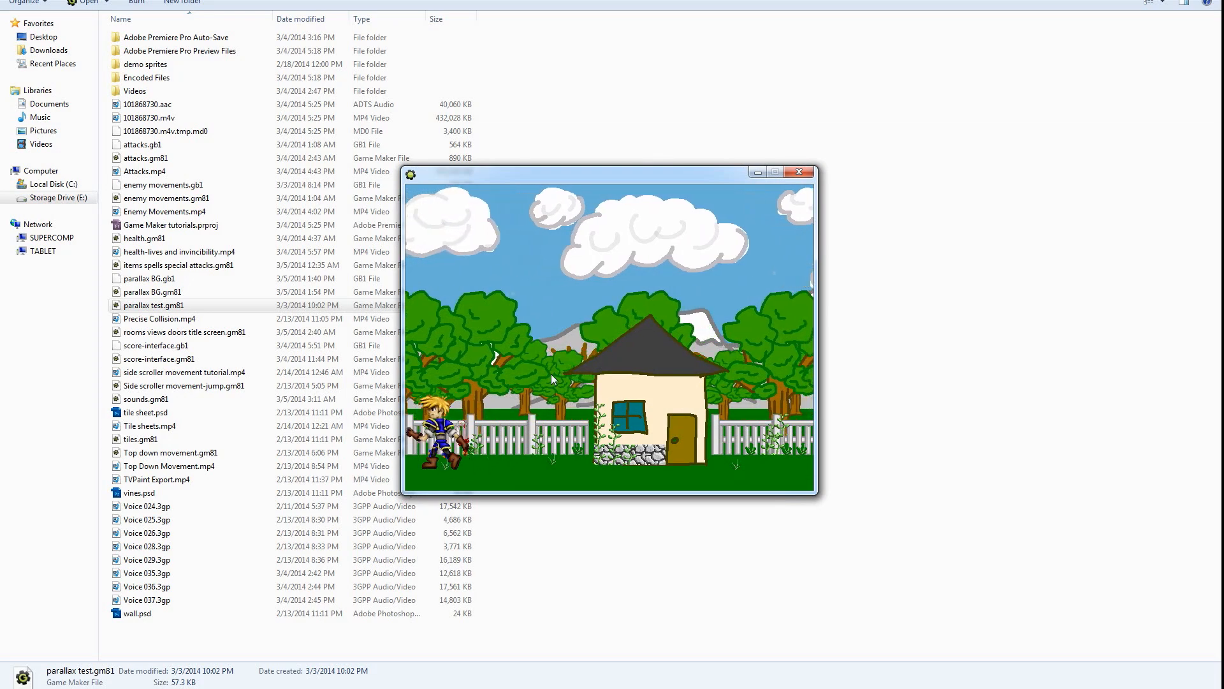
pyautogui.press('Escape')
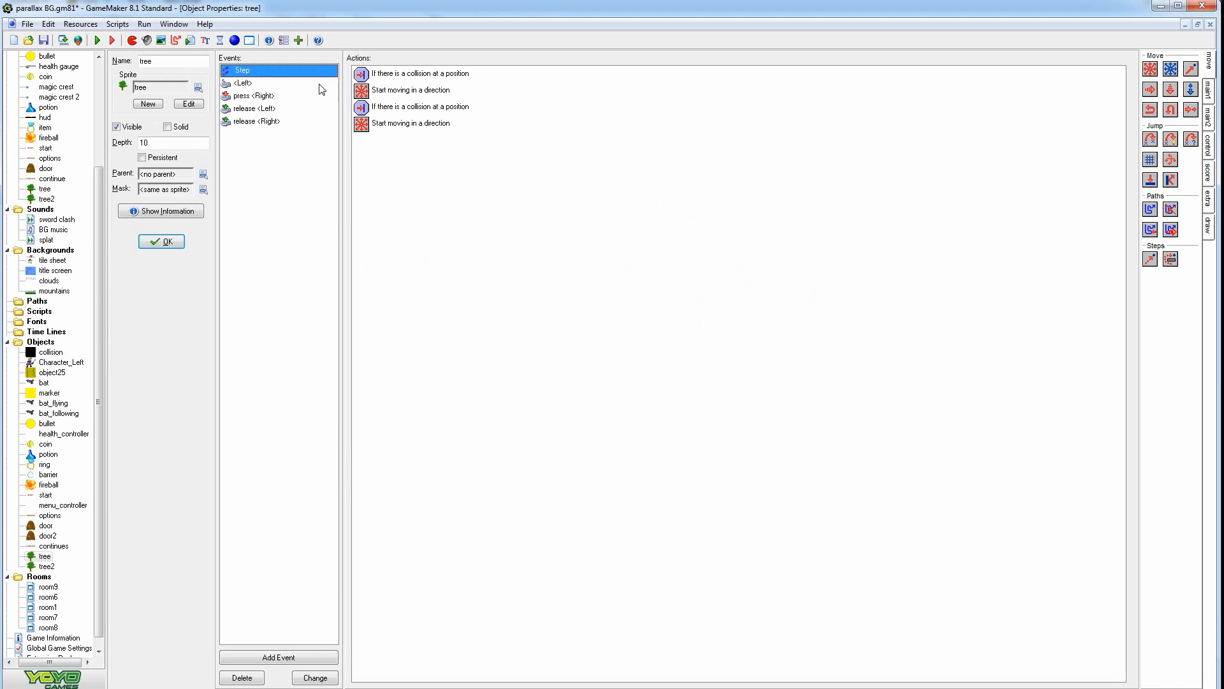
# Copy all four collision and movement actions from the tree's Step event and close the object
pyautogui.click(419, 73)
pyautogui.keyDown('shift'); pyautogui.click(424, 125); pyautogui.keyUp('shift')
pyautogui.rightClick(426, 99)
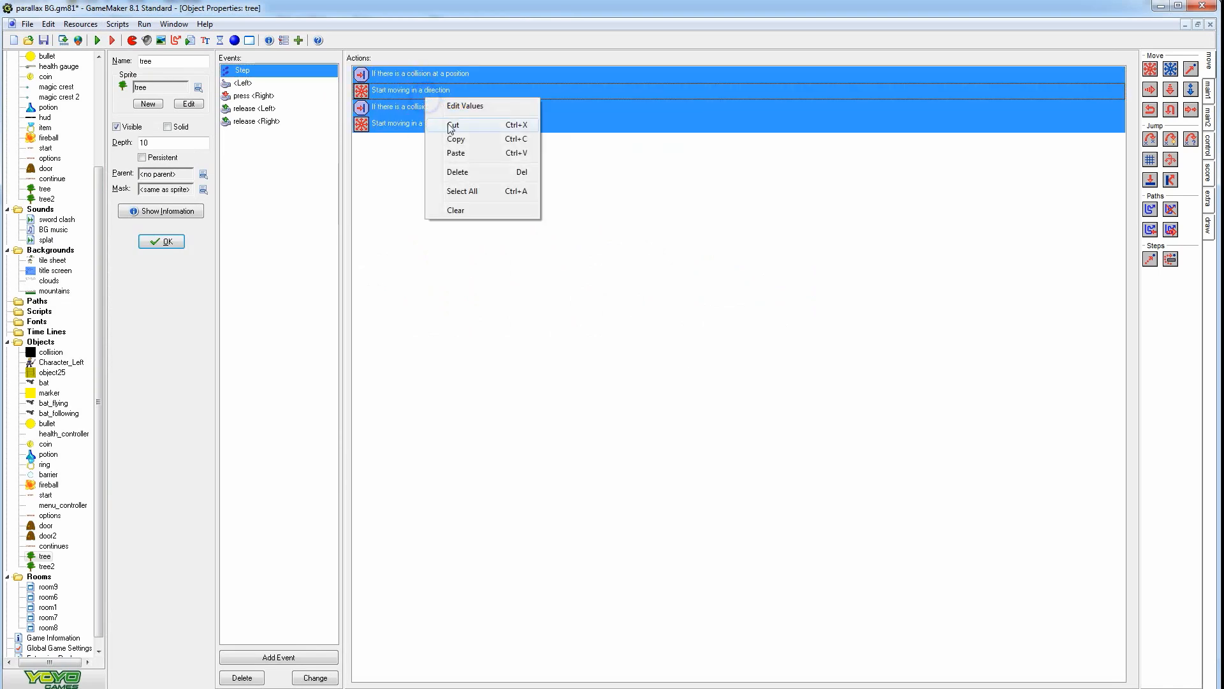
pyautogui.click(457, 139)
pyautogui.click(162, 241)
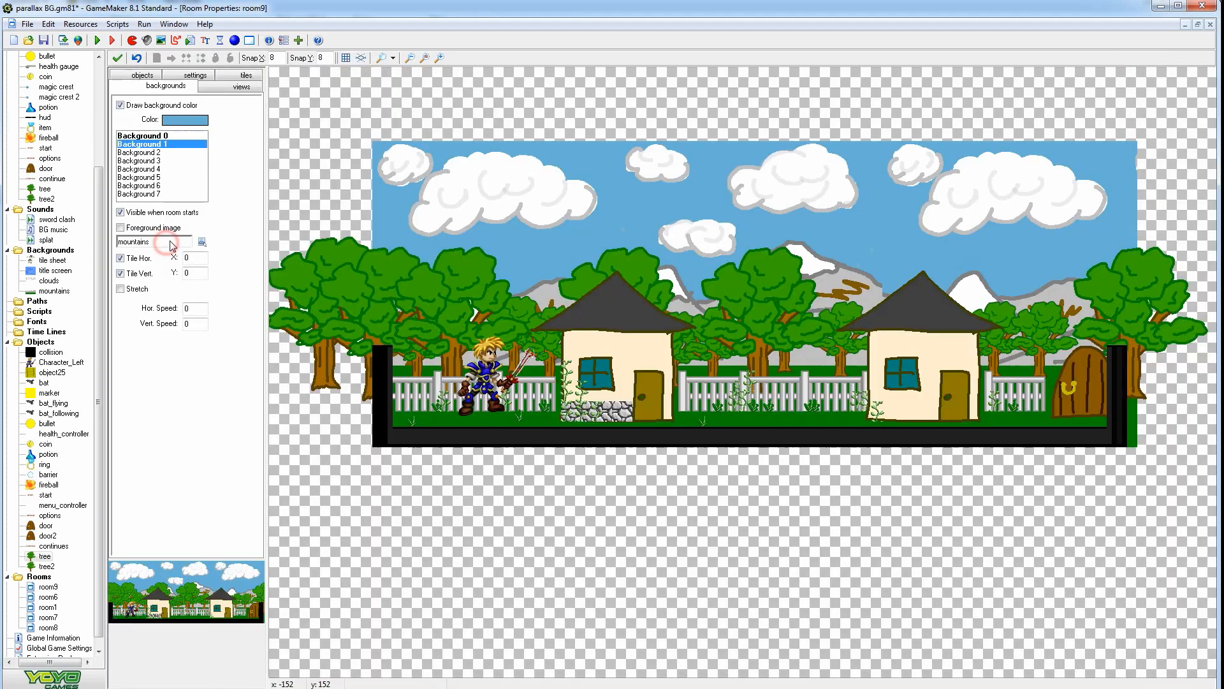
# Add a Step event to the tree2 object and paste the four copied collision and movement actions into it
pyautogui.doubleClick(44, 557)
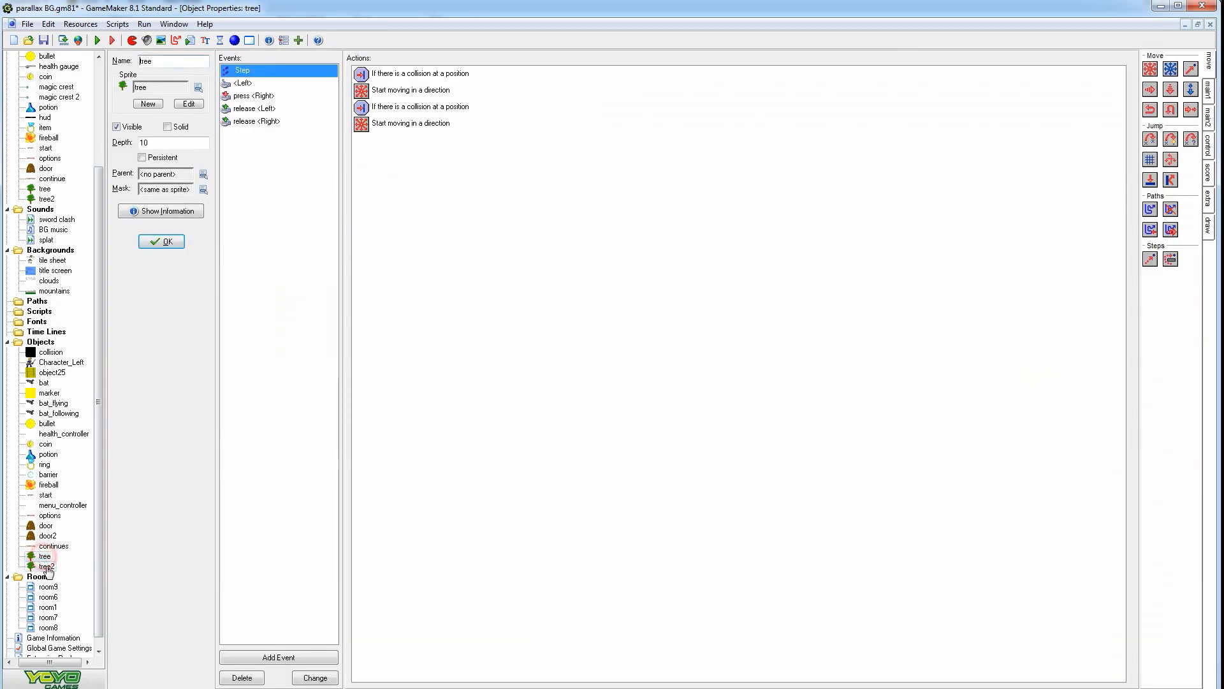
pyautogui.doubleClick(46, 566)
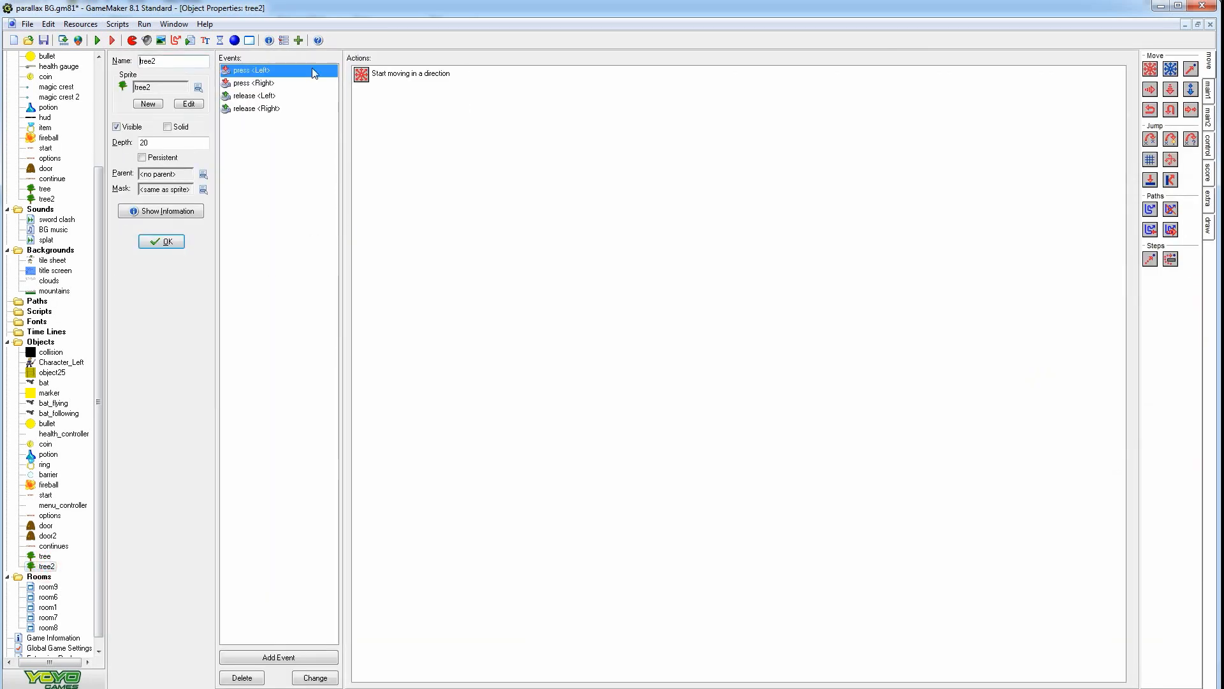
pyautogui.click(279, 663)
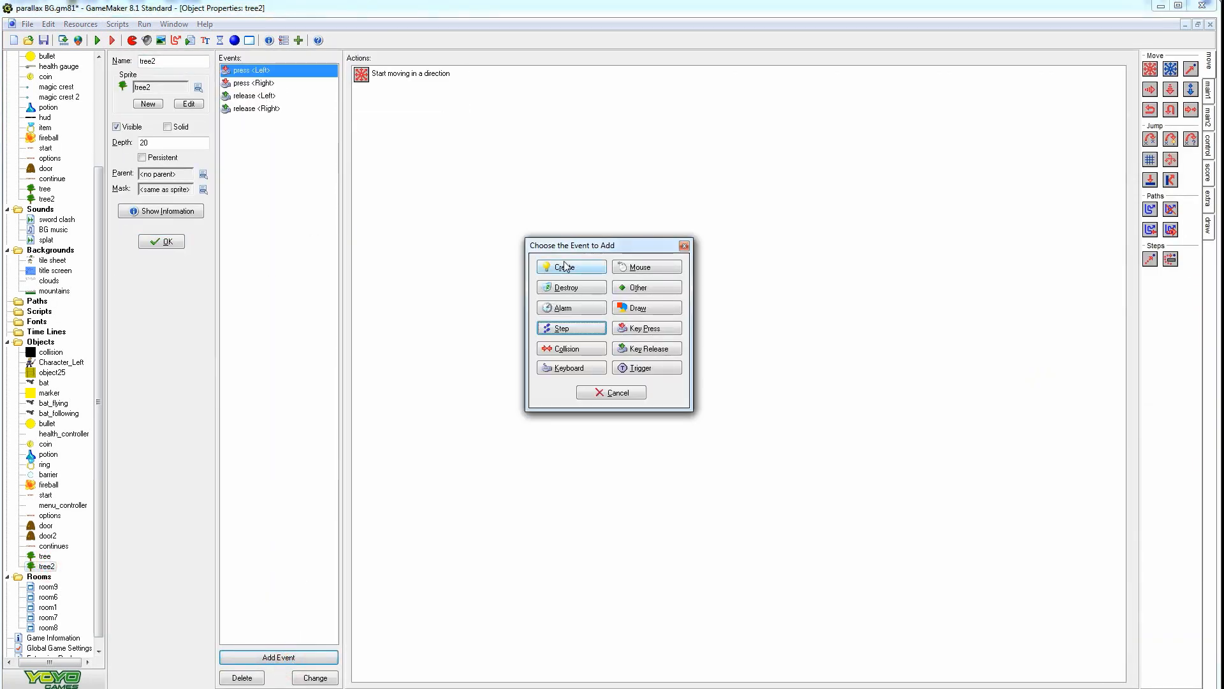
pyautogui.click(570, 326)
pyautogui.click(573, 329)
pyautogui.rightClick(493, 213)
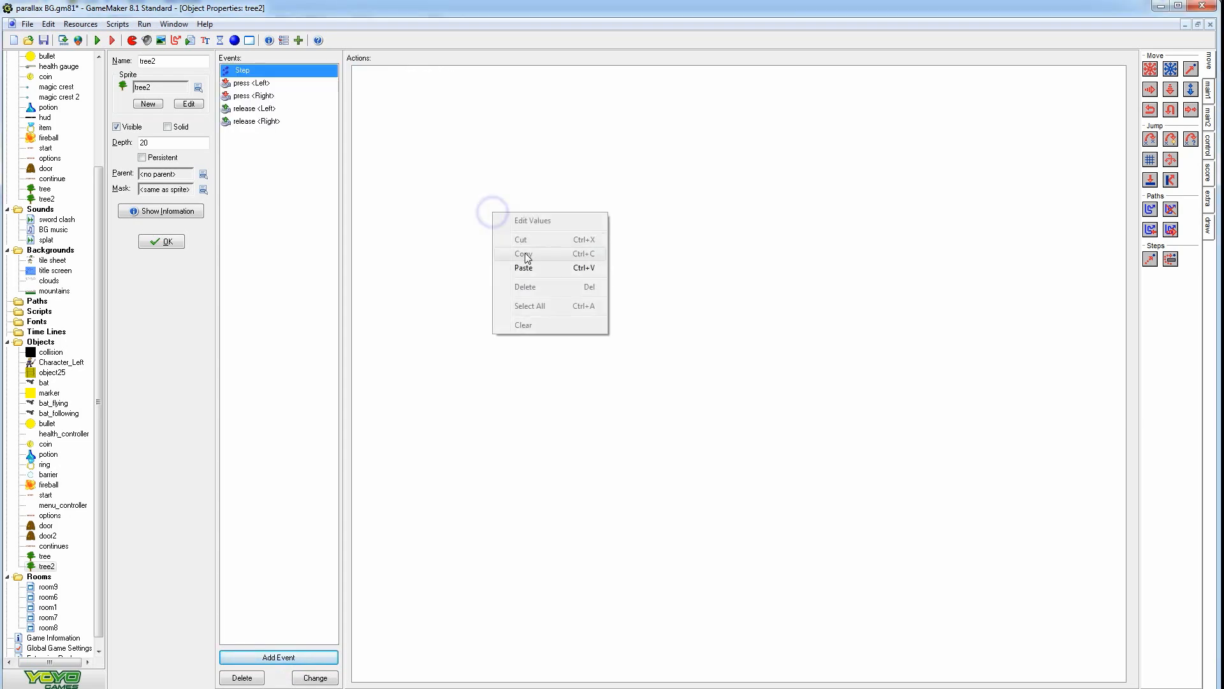
pyautogui.click(526, 268)
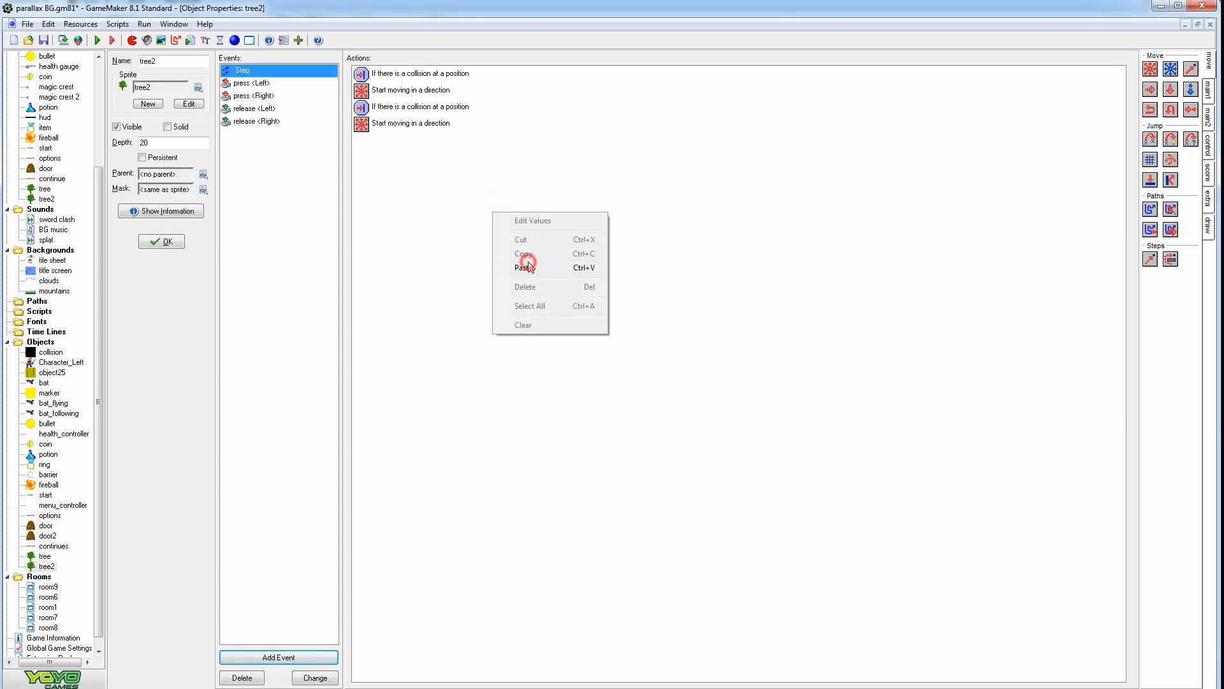
# Review tree2's Step actions and check the direction and speed of the Move Fixed action in its press Left event
pyautogui.click(394, 73)
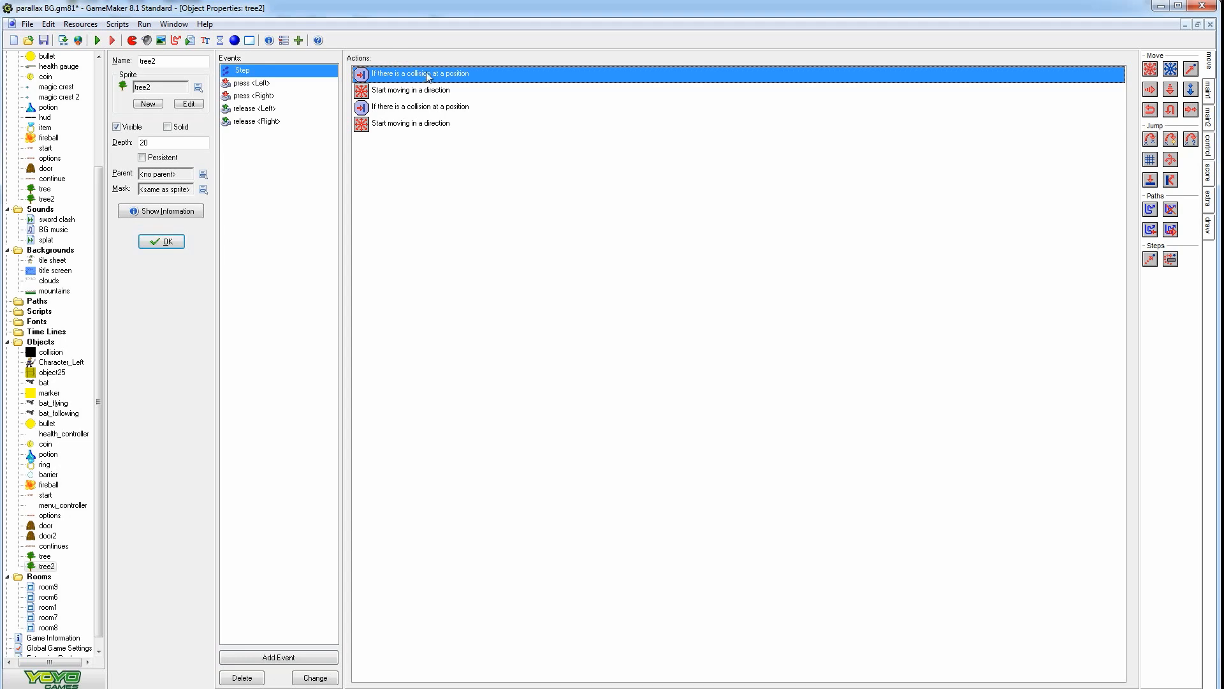
pyautogui.click(420, 91)
pyautogui.click(432, 110)
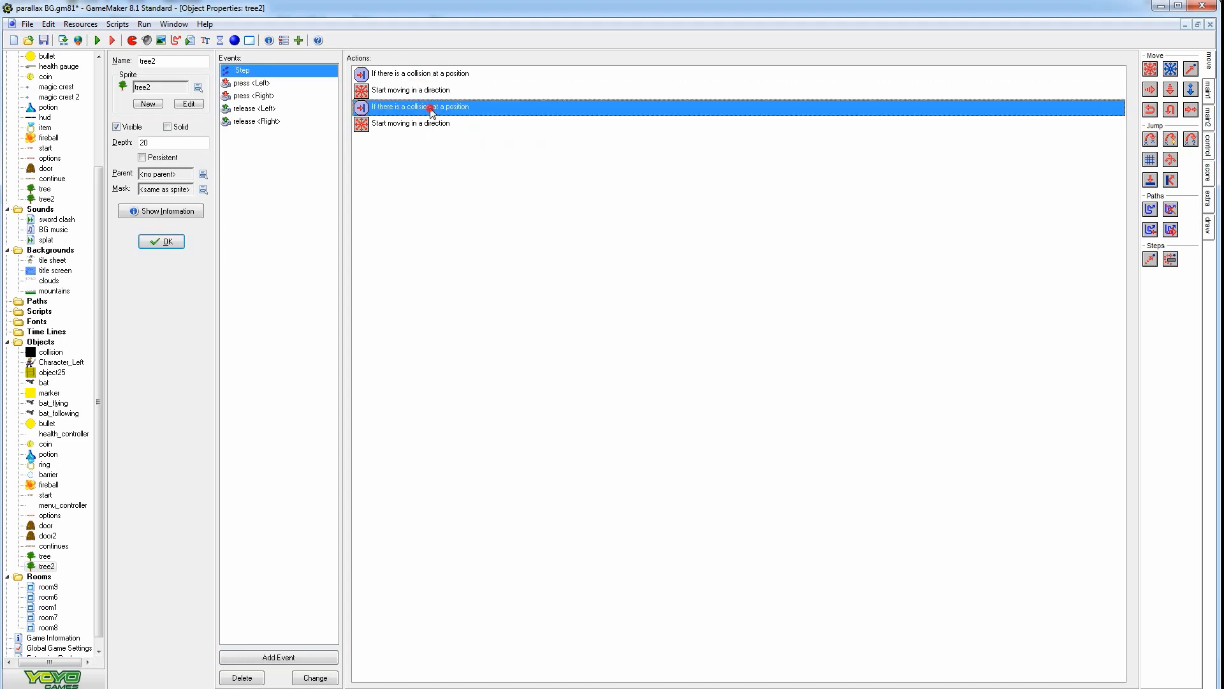
pyautogui.click(423, 123)
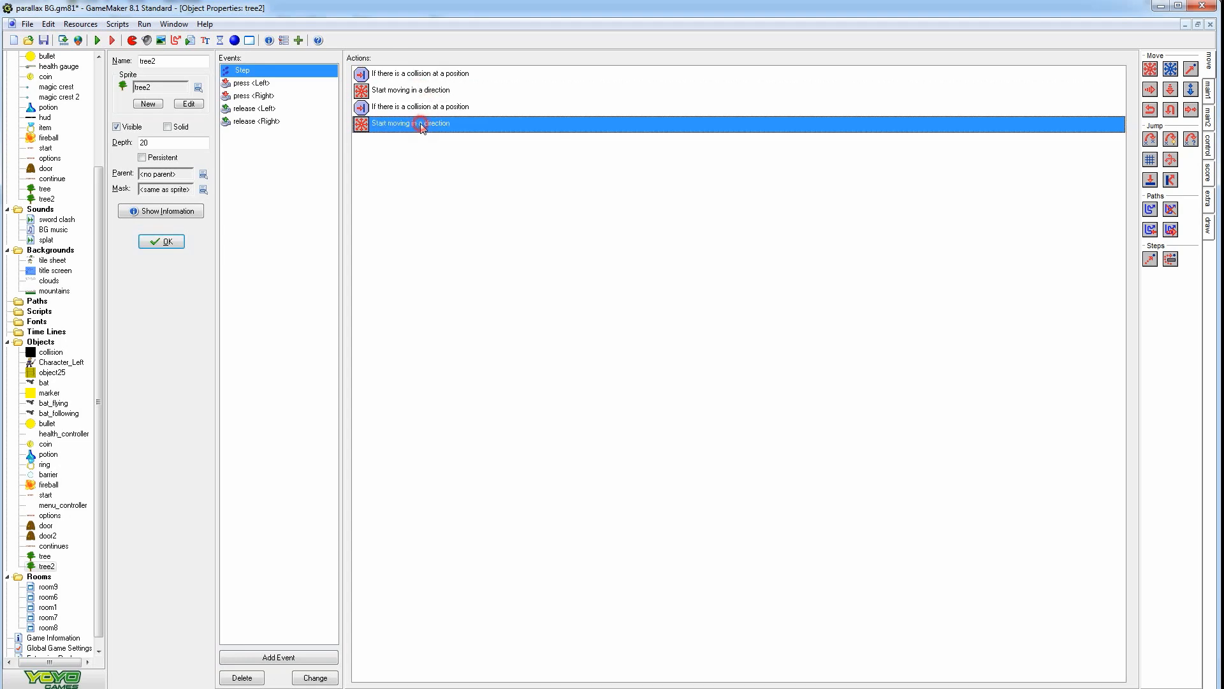
pyautogui.click(261, 90)
pyautogui.doubleClick(421, 74)
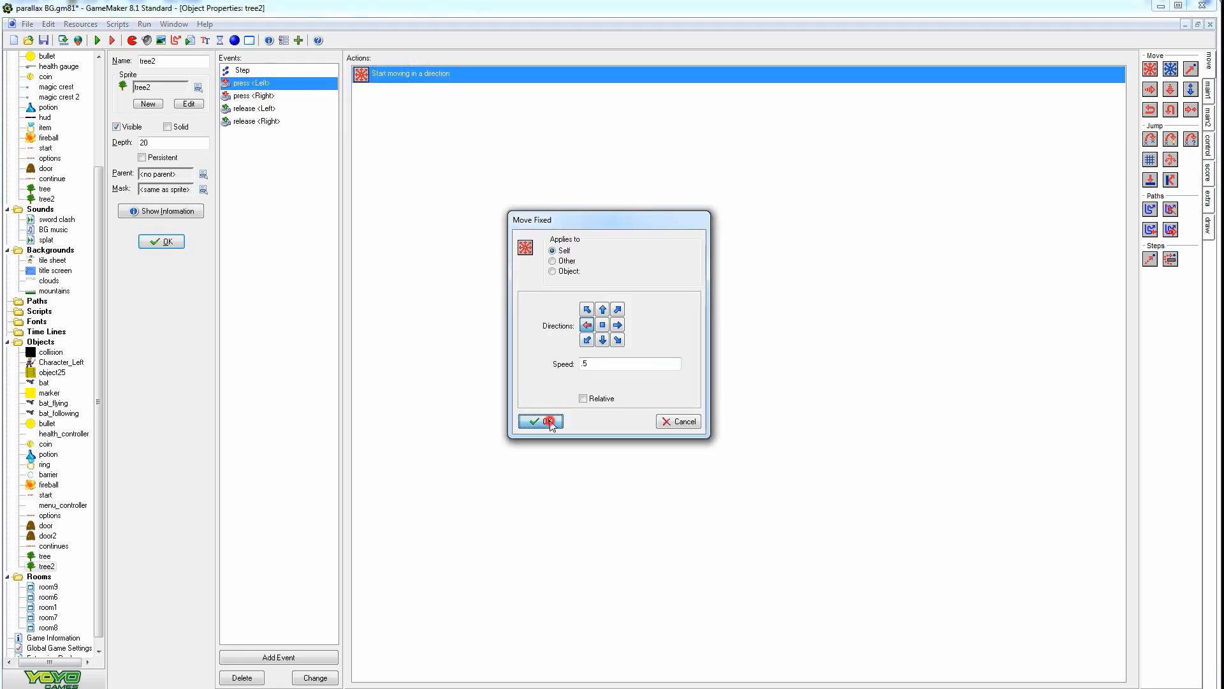
pyautogui.click(547, 421)
pyautogui.click(233, 71)
pyautogui.click(260, 86)
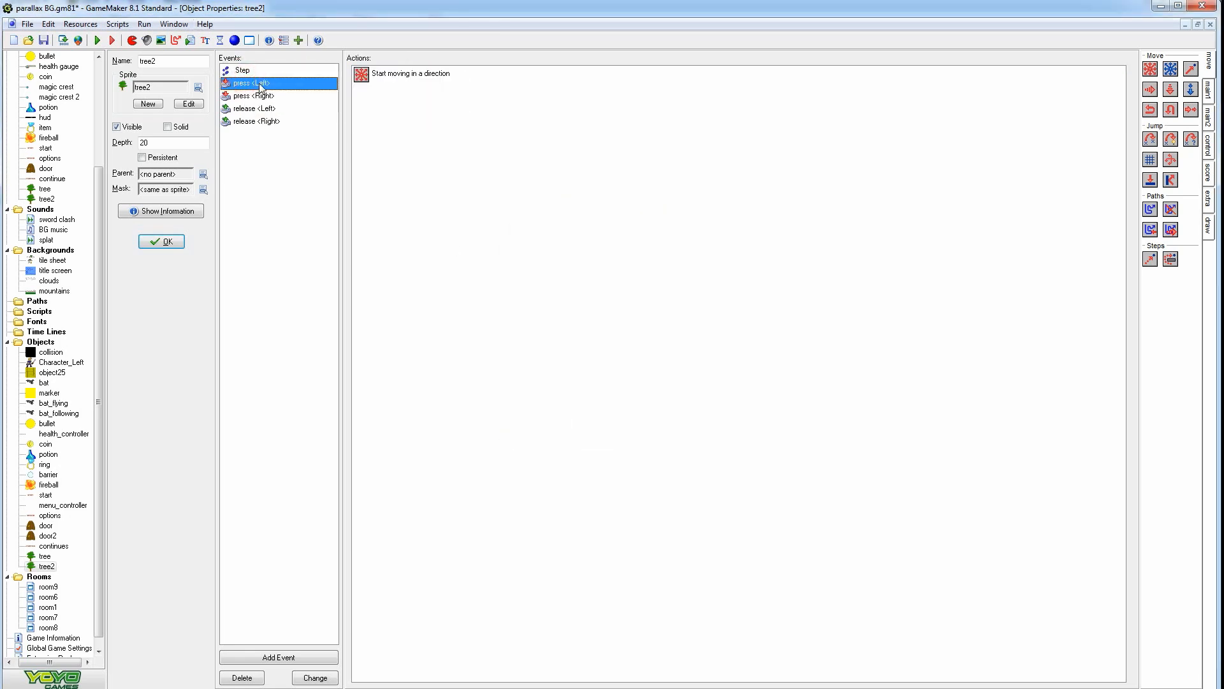
# Run the game and walk the character repeatedly against the room's left boundary and away to test both tree layers
pyautogui.click(99, 41)
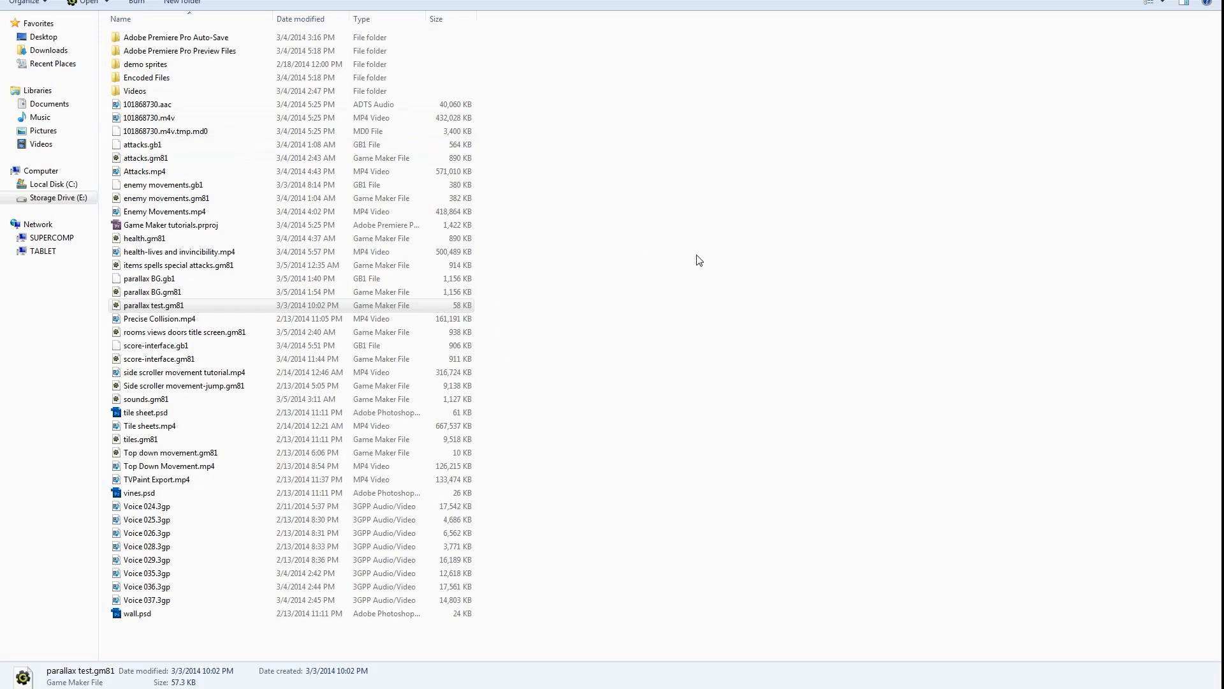
pyautogui.press('Left')
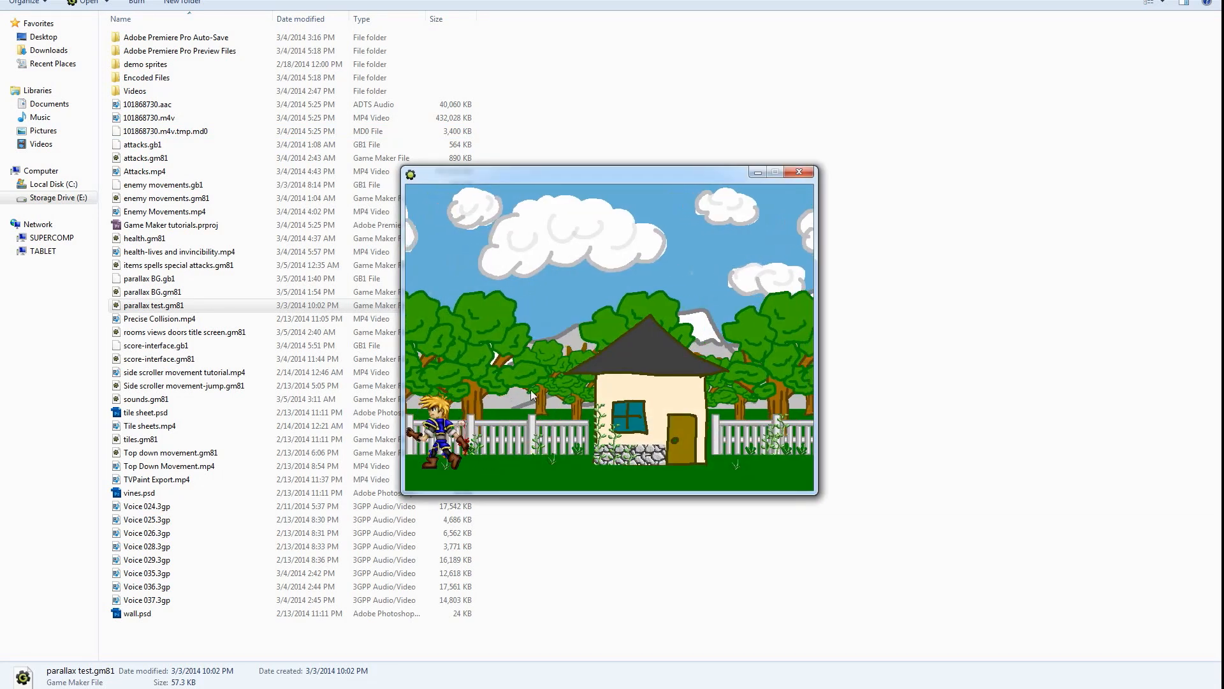
pyautogui.press('Right')
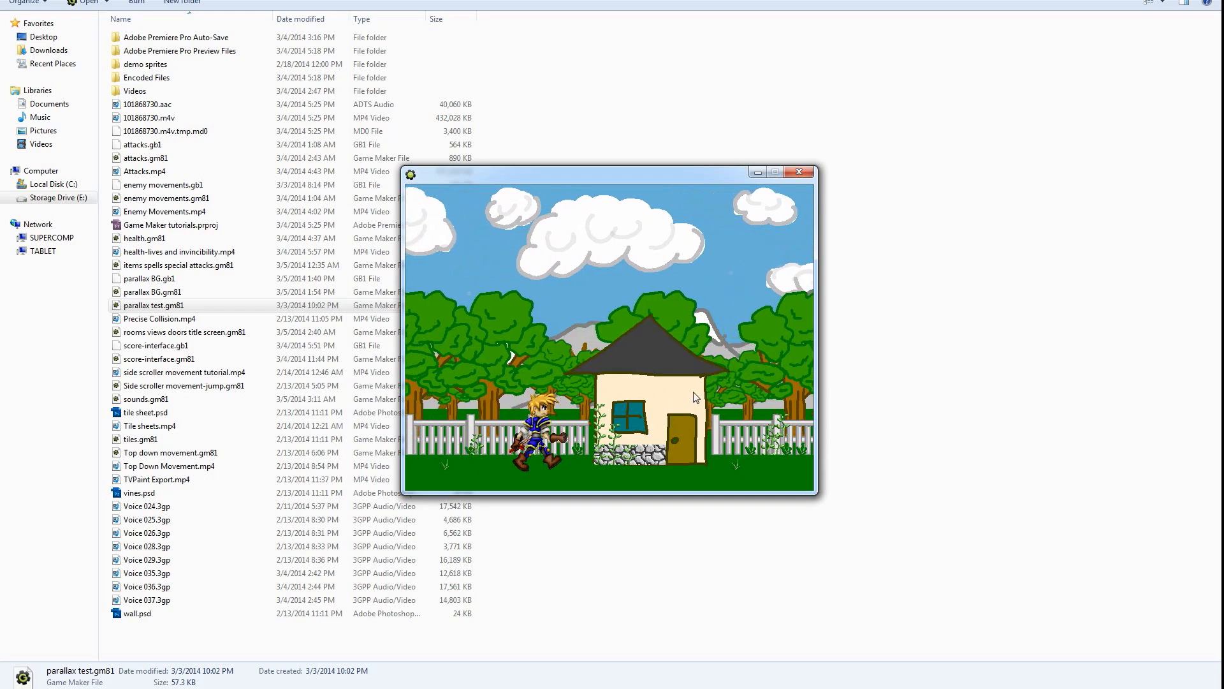
pyautogui.press('Left')
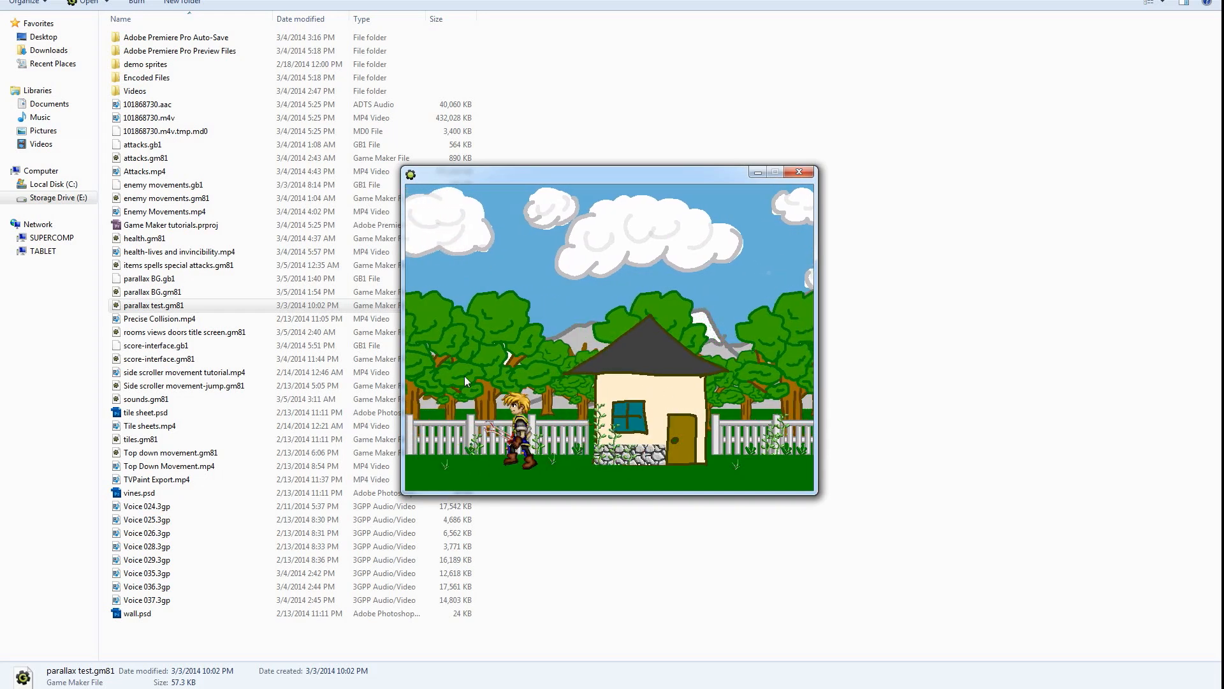
pyautogui.press('Right')
pyautogui.press('Left')
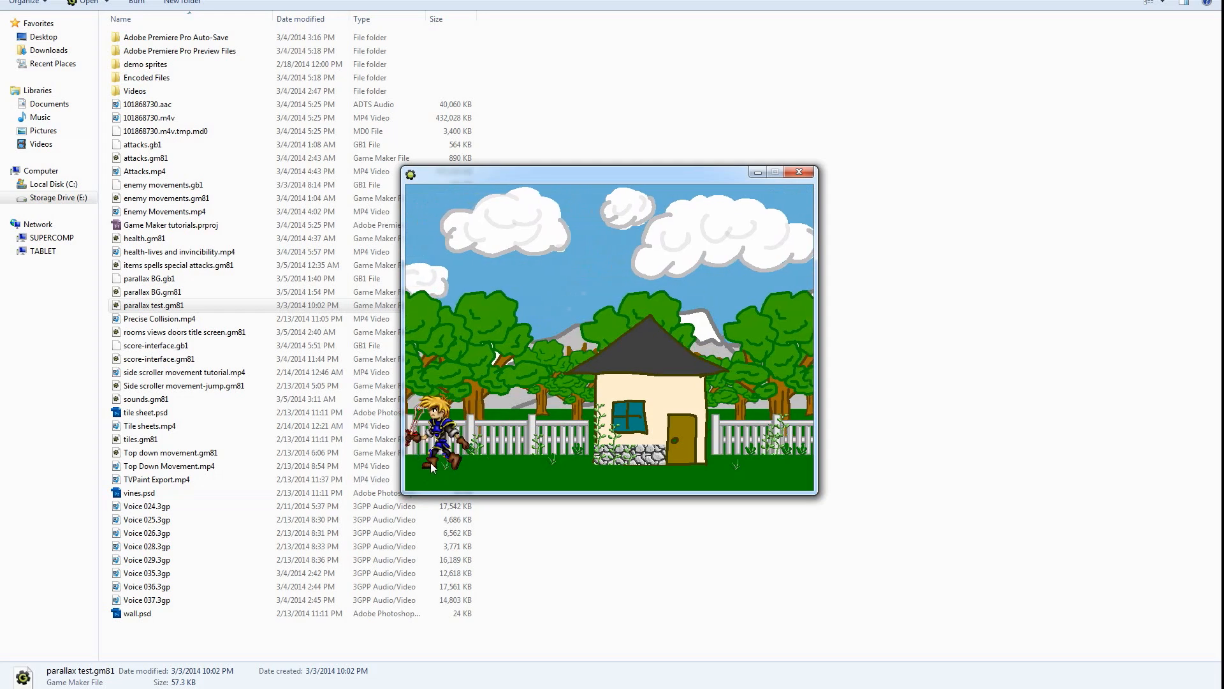
pyautogui.press('Right')
pyautogui.press('Left')
pyautogui.press('Right')
pyautogui.press('Left')
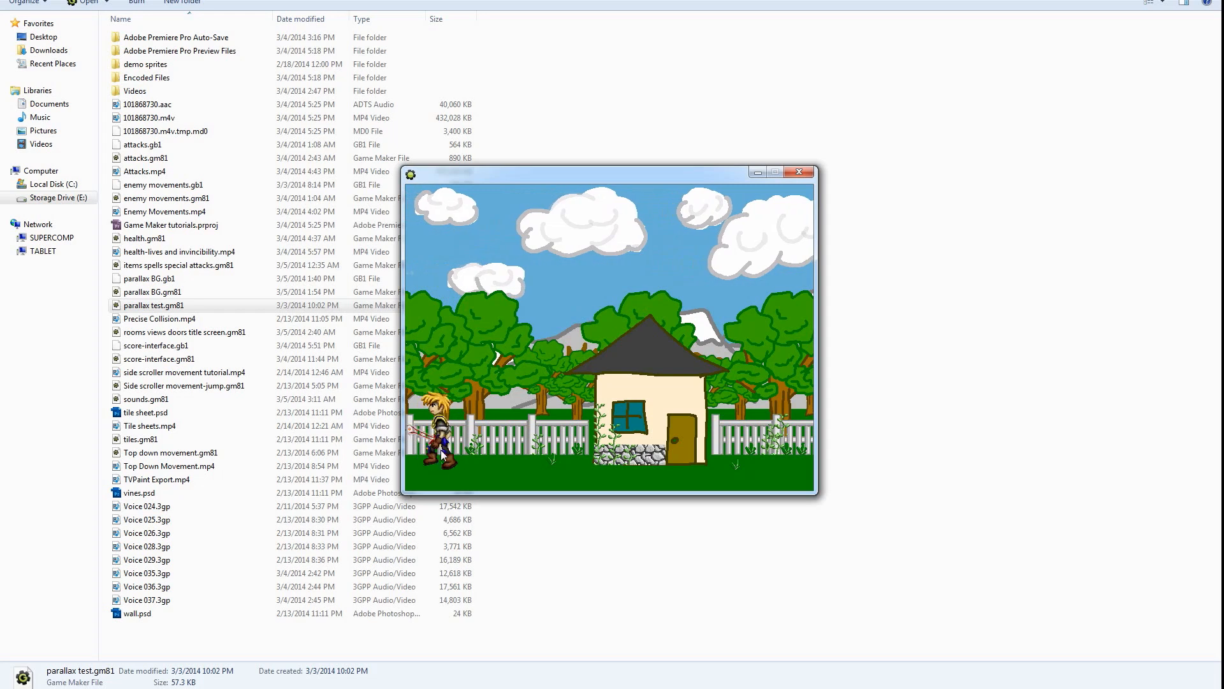
pyautogui.press('Right')
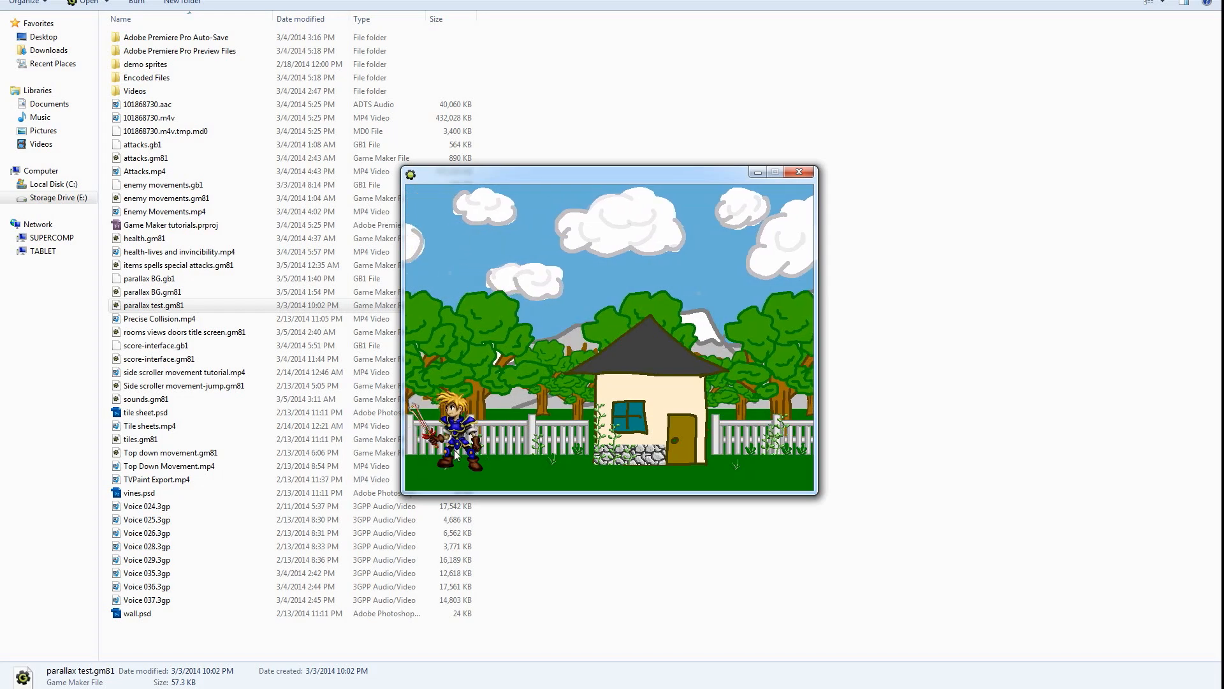
pyautogui.press('Right')
pyautogui.press('Left')
pyautogui.press('Right')
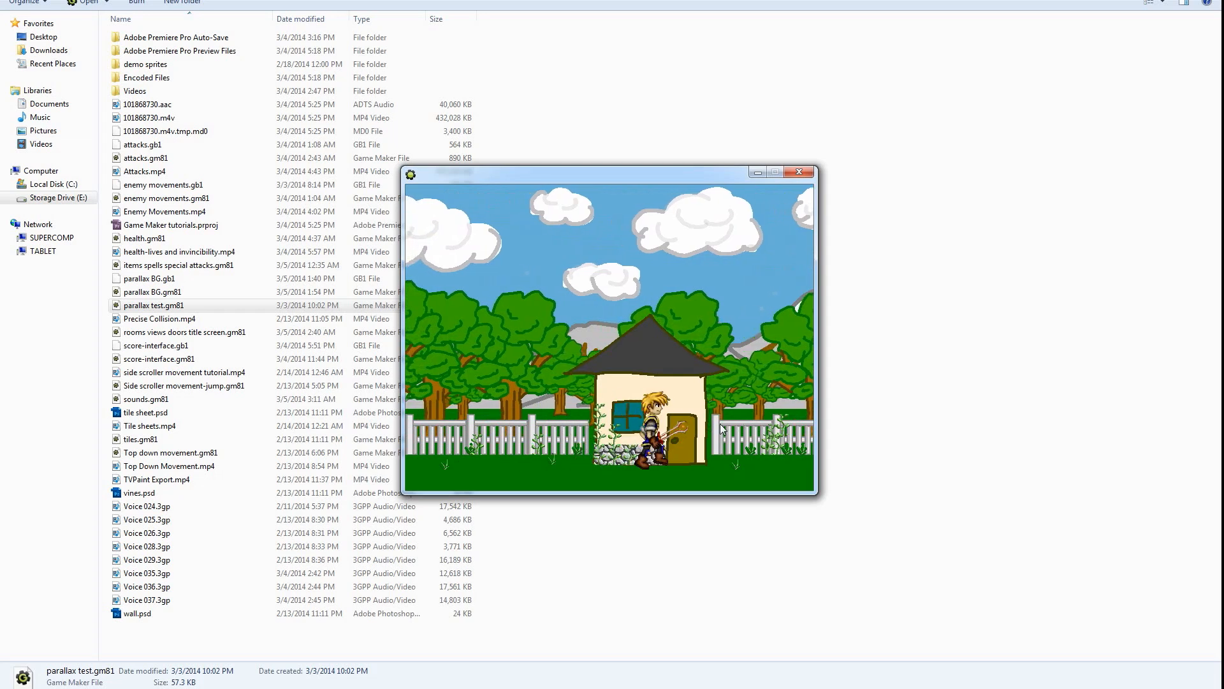
# Walk and jump the character across the room and back to the left boundary to check the parallax movement
pyautogui.press('Right')
pyautogui.press('Up')
pyautogui.press('Right')
pyautogui.press('Up')
pyautogui.press('Left')
pyautogui.press('Up')
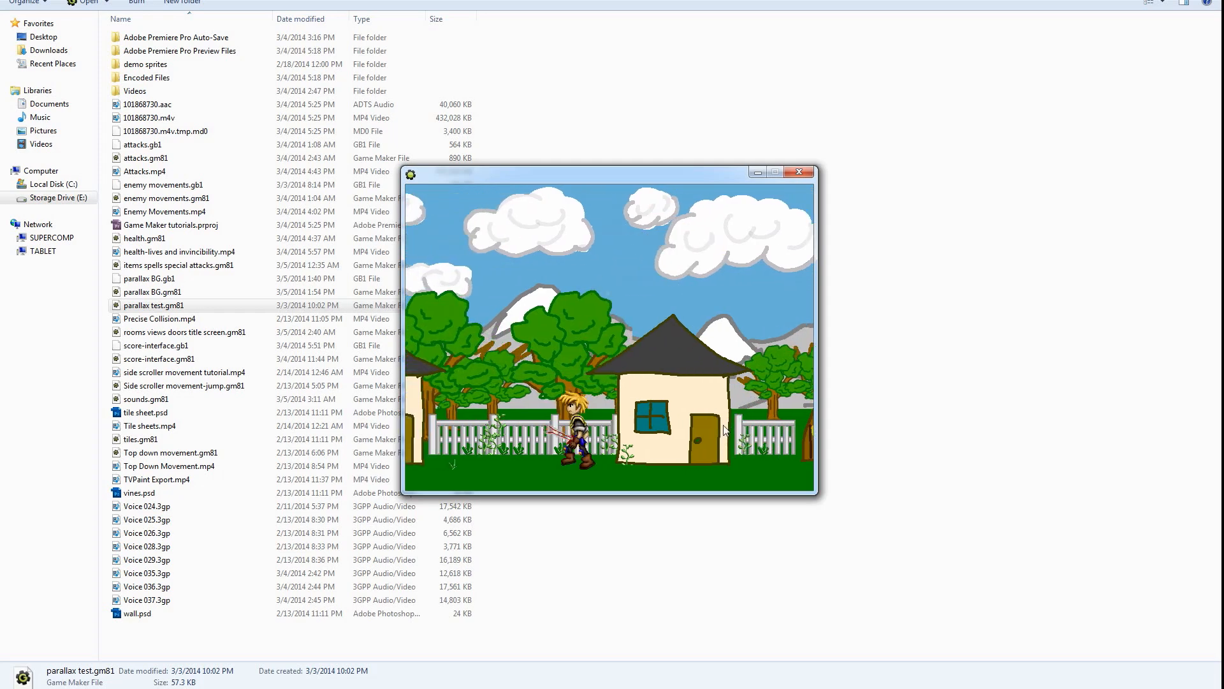
pyautogui.press('Left')
pyautogui.press('Up')
pyautogui.press('Up')
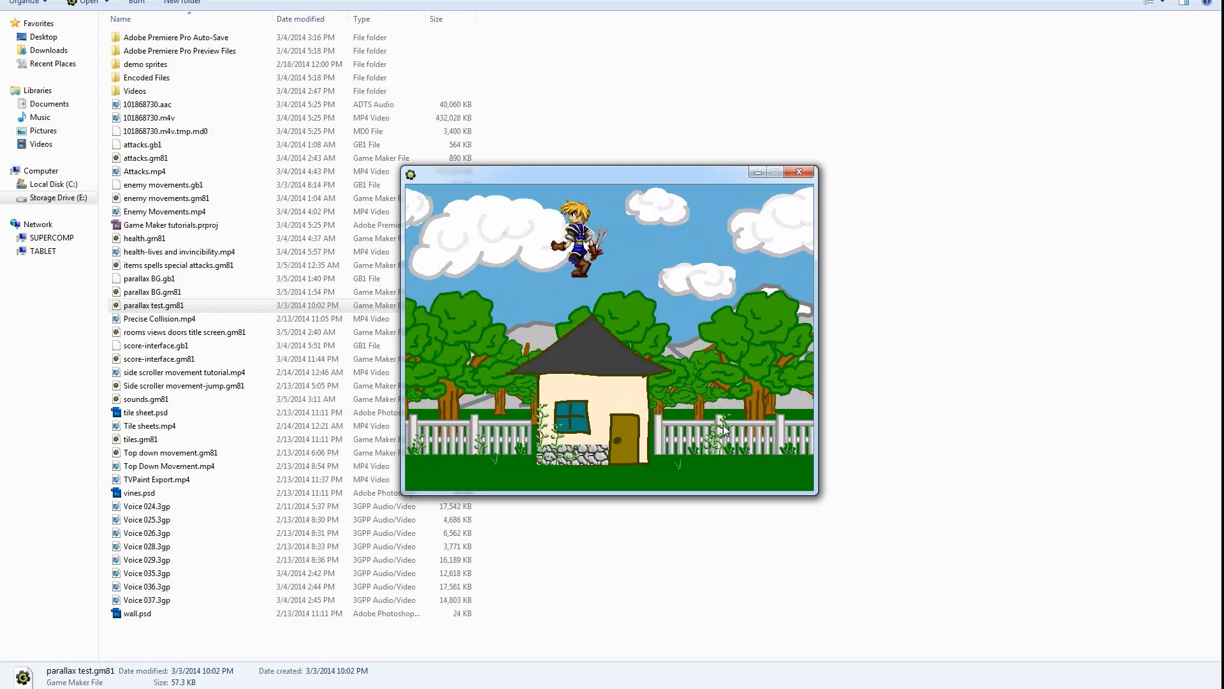
pyautogui.press('Left')
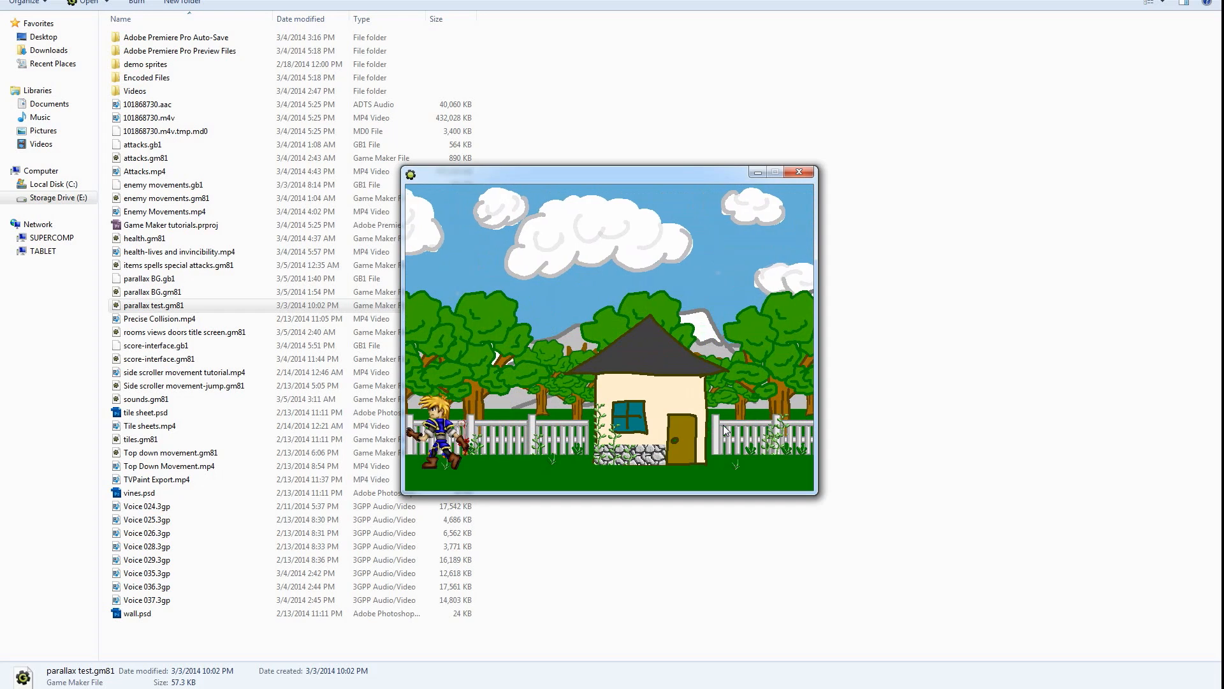
pyautogui.press('Left')
pyautogui.press('Right')
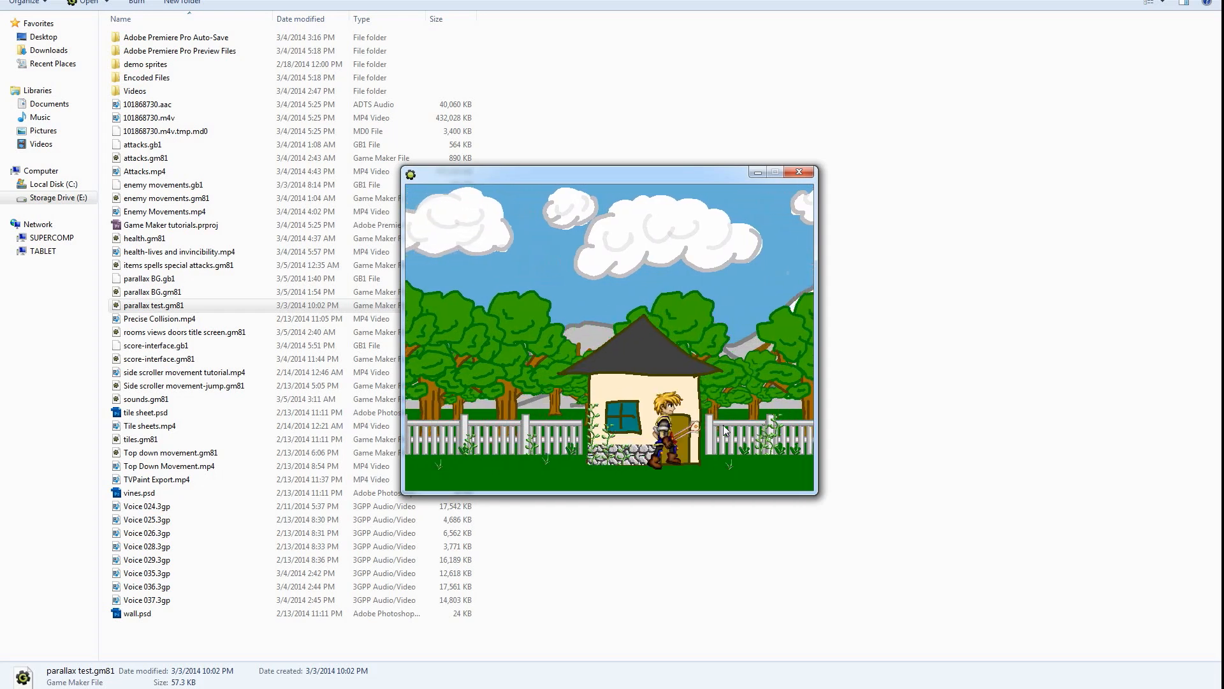